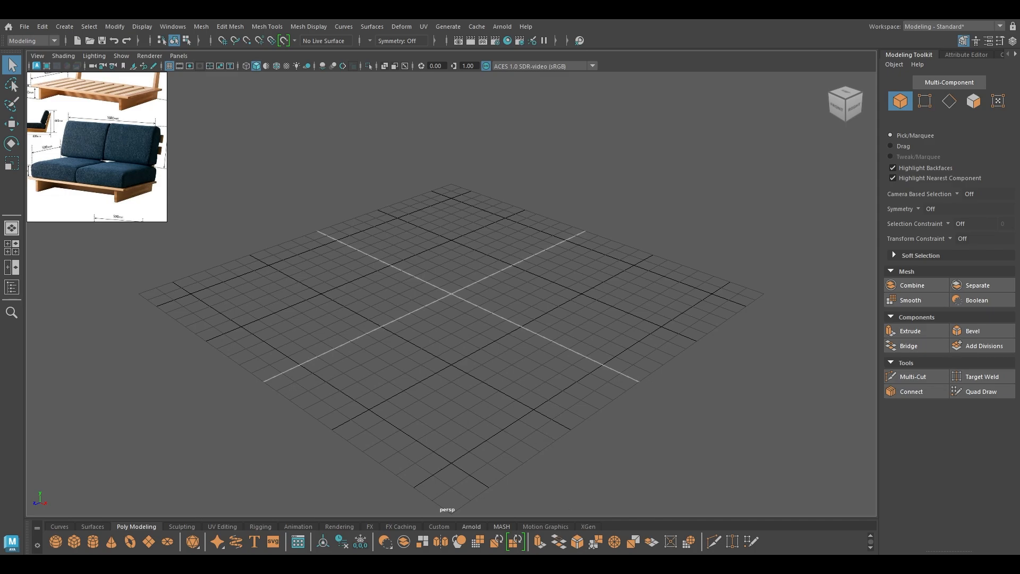
Switch to Discord, dismiss the Streamer Mode notice and open the 3DWolf server's references-and-concepts channel
key(alt+Tab)
right_drag(57, 146, 587, 187)
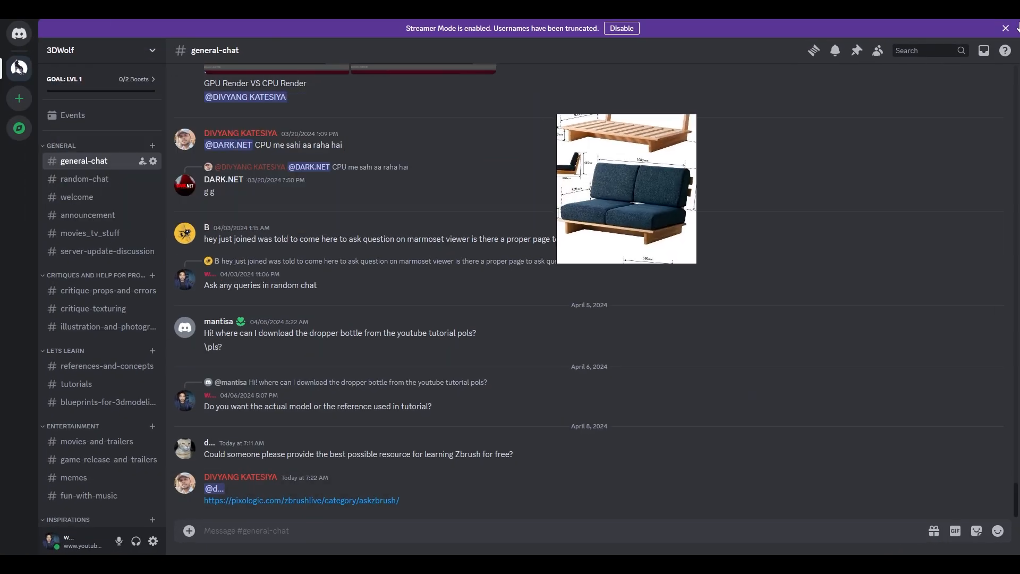
click(1006, 28)
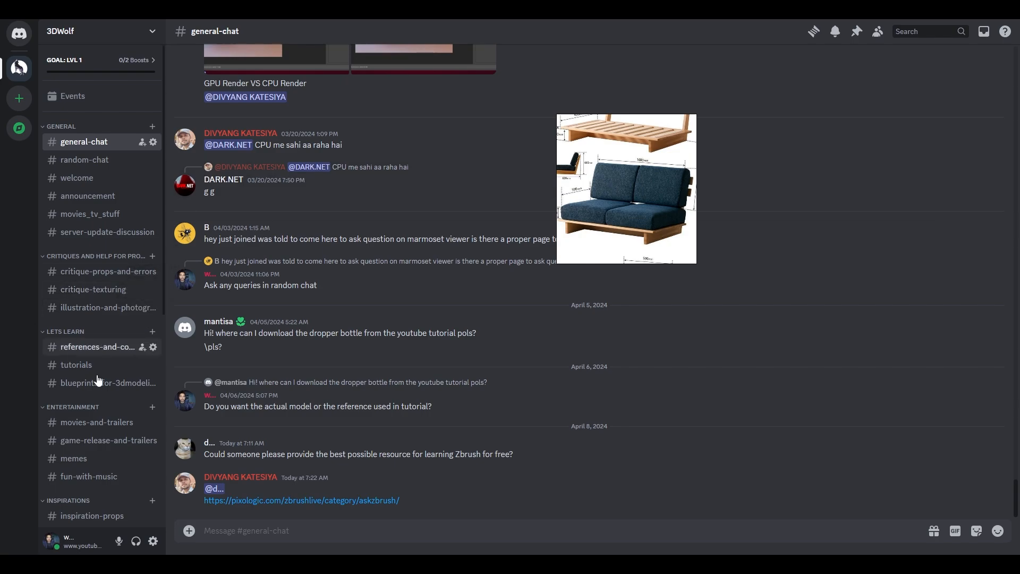
scroll(62, 299, down, 1)
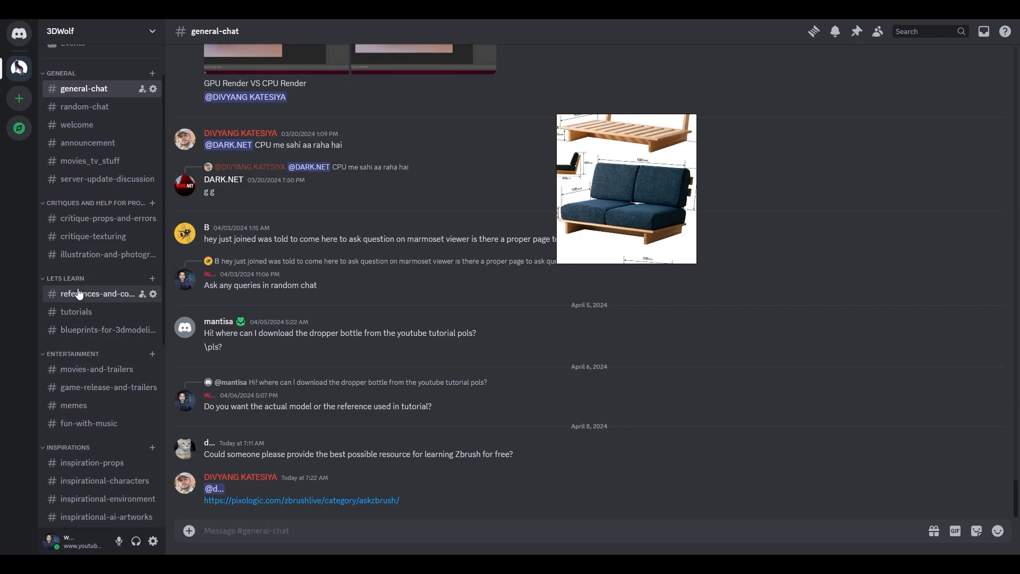
click(80, 294)
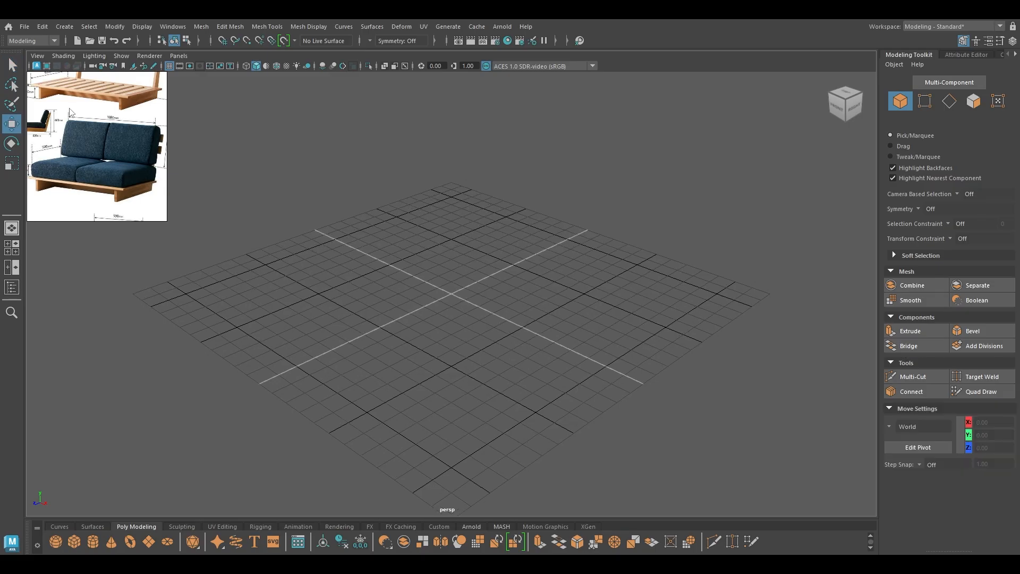
Examine the sofa frame and cushions in the reference image, including the dimensions marked on the wooden backrest
middle_drag(79, 116, 114, 164)
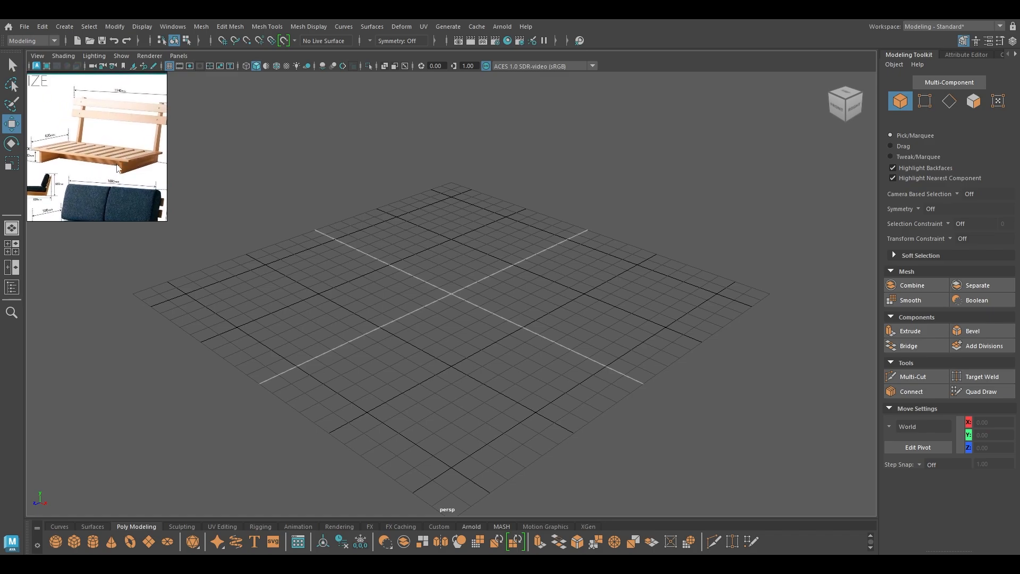
middle_drag(116, 211, 117, 74)
mouse_move(117, 177)
middle_down()
mouse_move(105, 136)
mouse_move(101, 222)
mouse_move(101, 183)
middle_up()
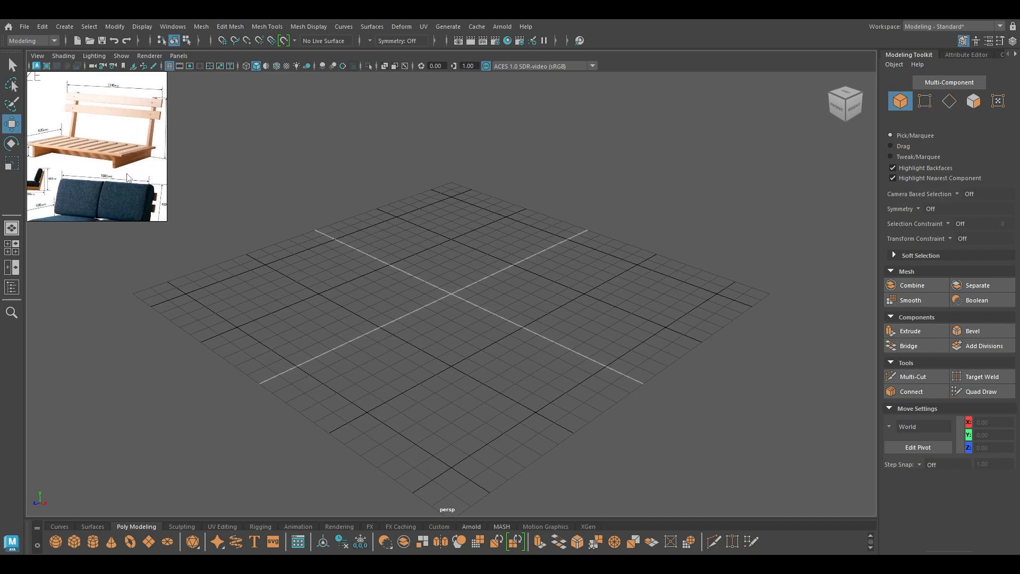
middle_drag(145, 186, 142, 190)
middle_drag(113, 104, 100, 137)
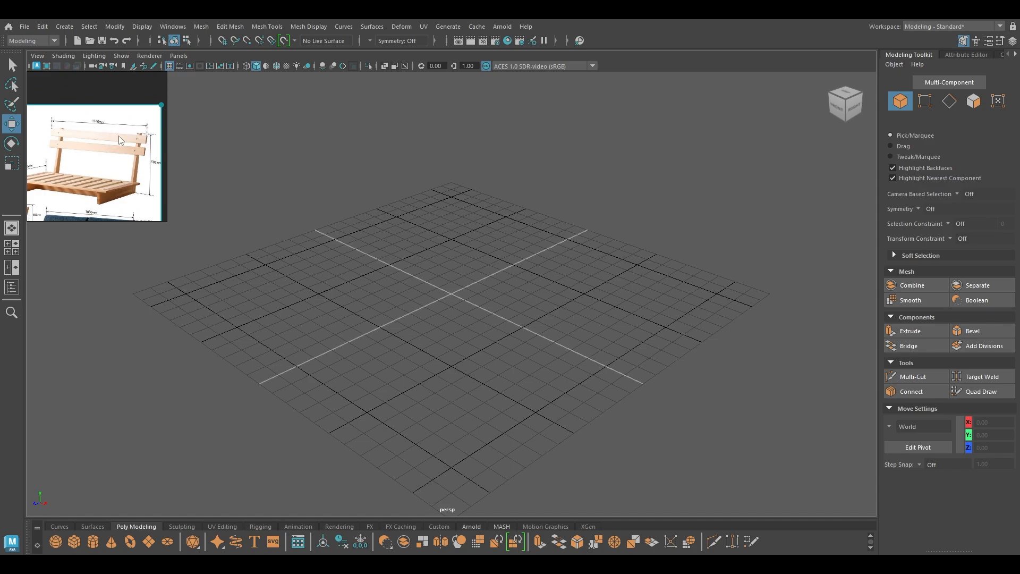
scroll(120, 138, up, 2)
scroll(119, 134, down, 2)
middle_drag(104, 173, 126, 139)
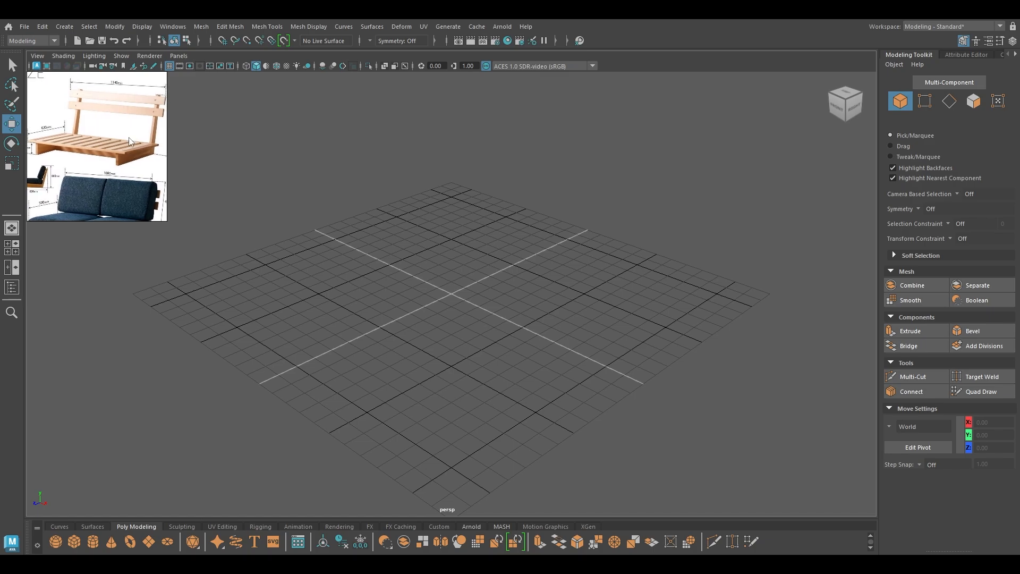
scroll(120, 100, up, 5)
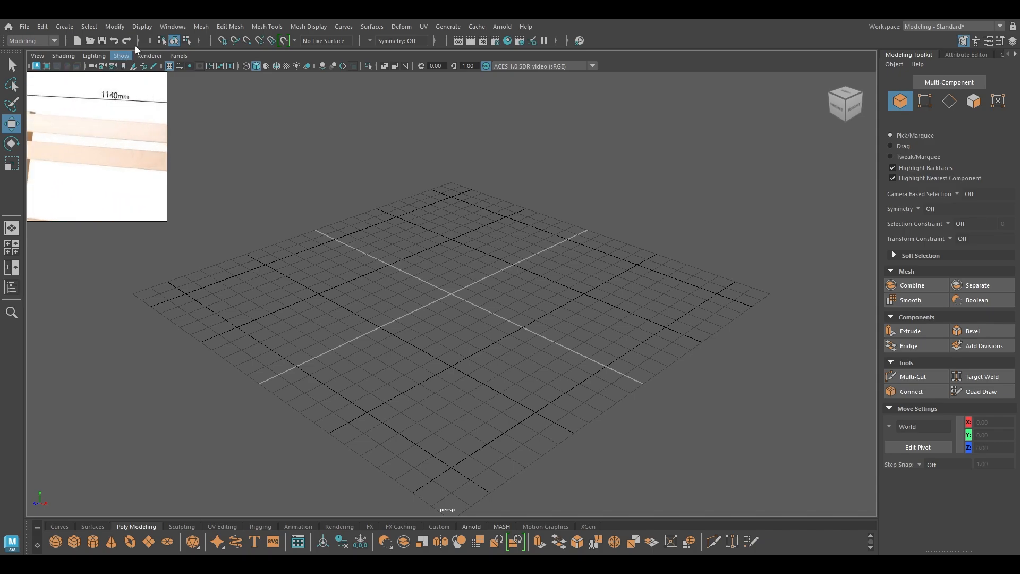
Set the linear working unit to millimeter in the preferences and save them
click(167, 27)
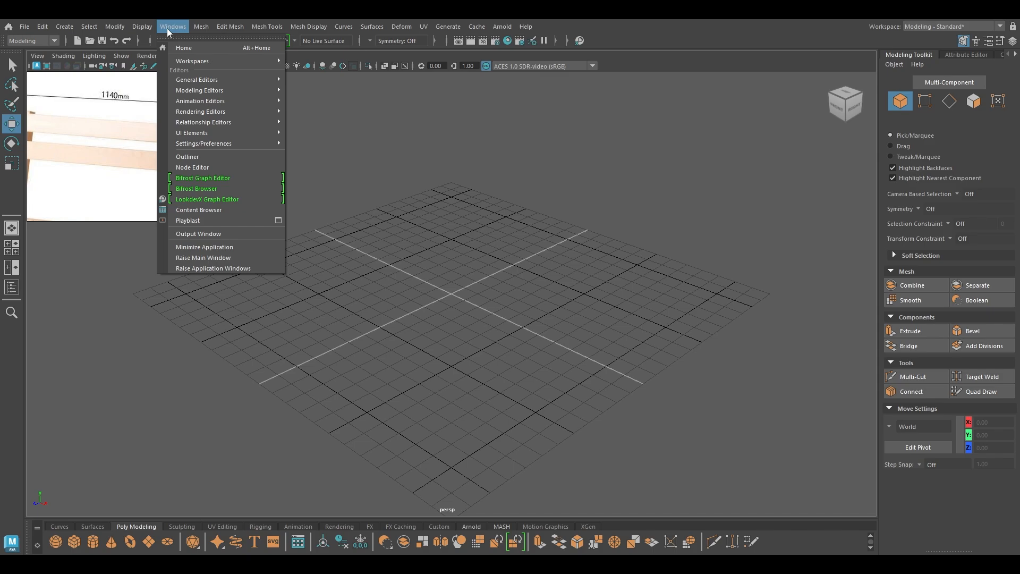
mouse_move(226, 143)
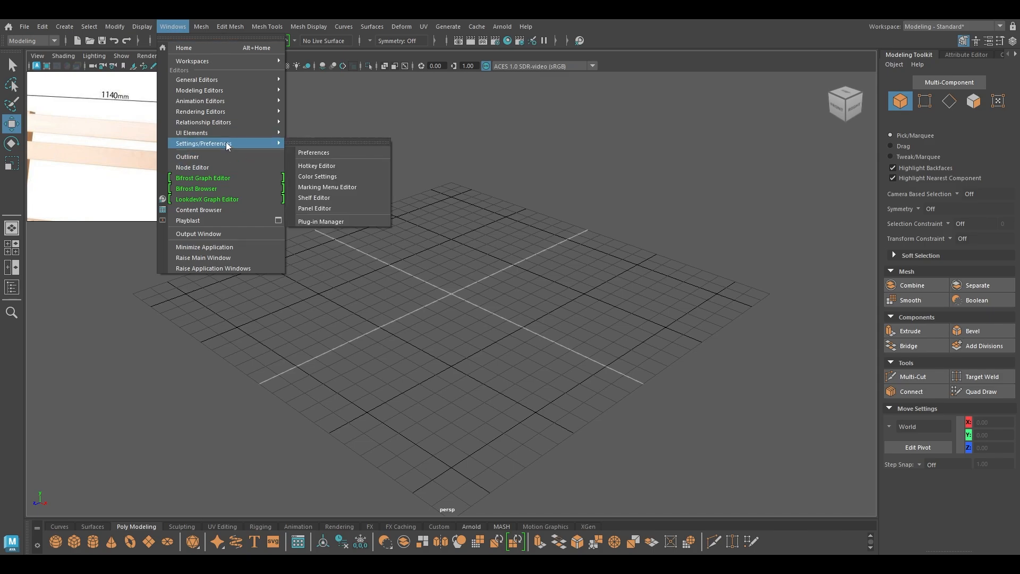
click(324, 153)
click(226, 249)
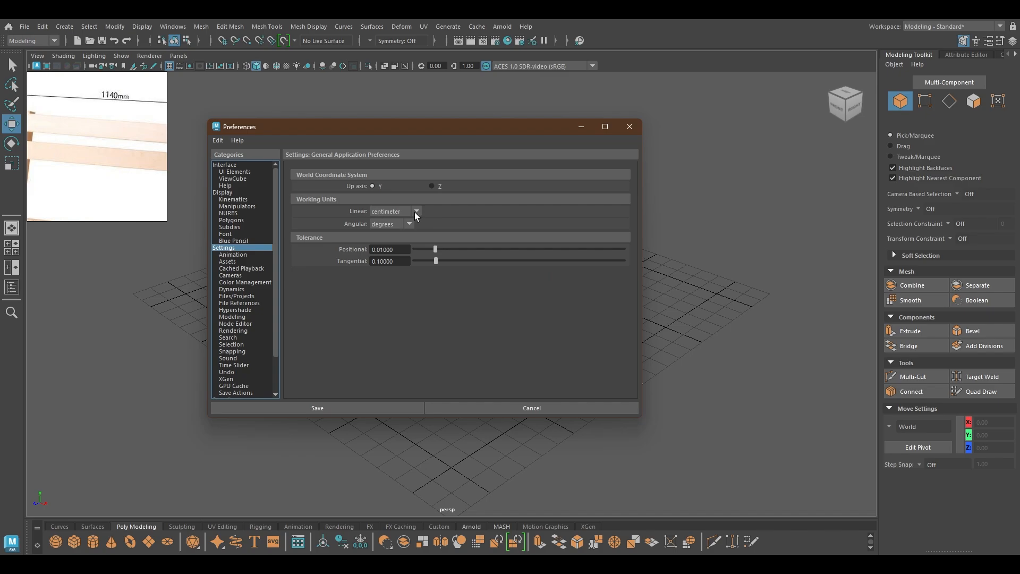
click(397, 214)
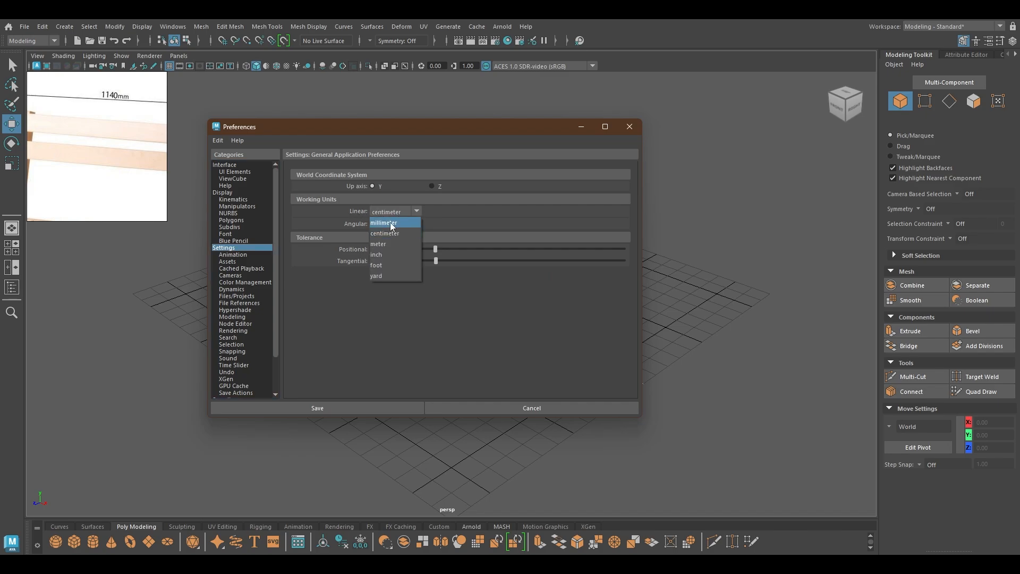
click(392, 223)
drag(297, 126, 616, 187)
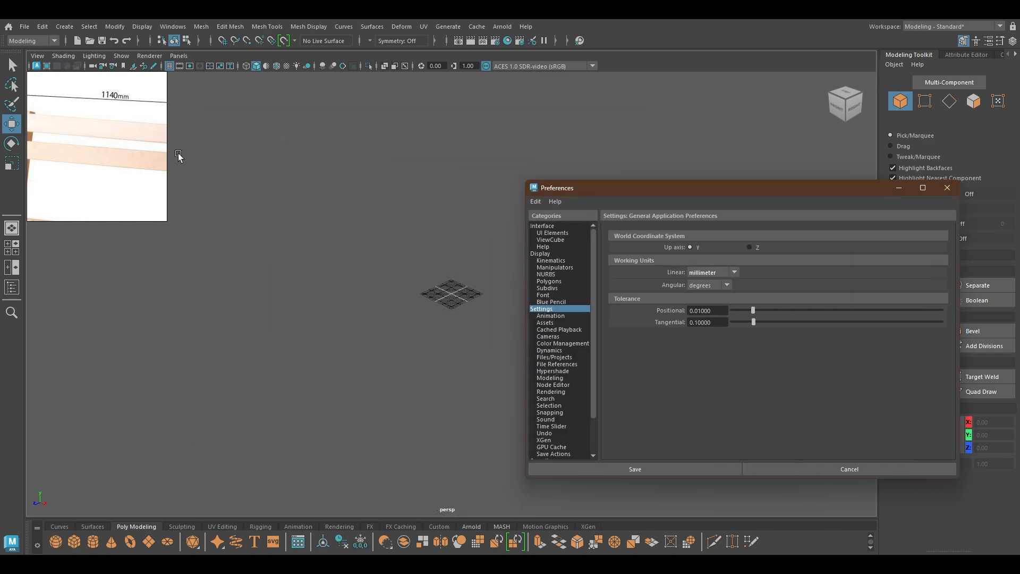
click(661, 471)
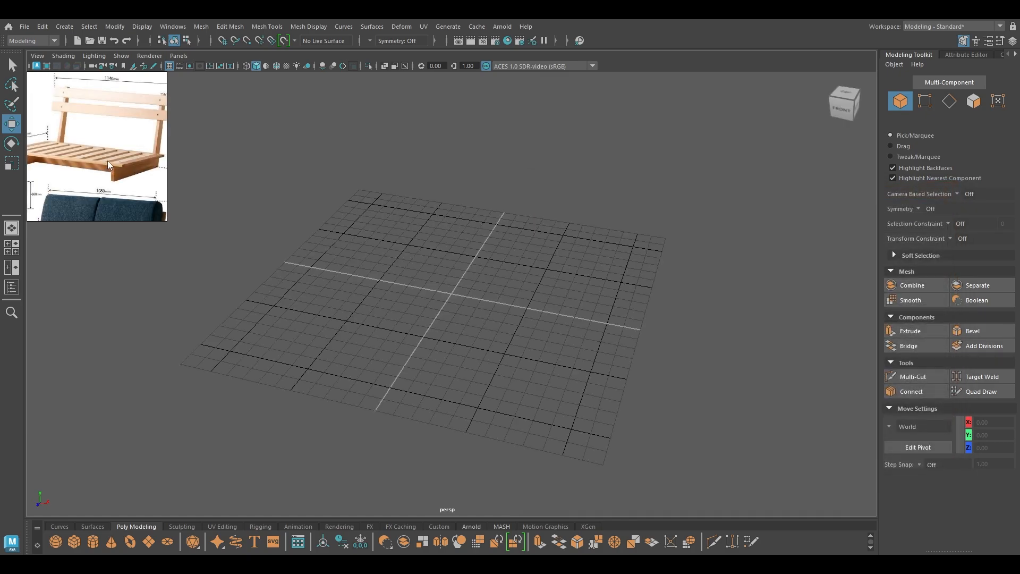
Examine the reference image's sofa and single-seat chair, focusing on the chair frame's slats, legs and dimensions
scroll(109, 161, down, 3)
scroll(115, 169, up, 4)
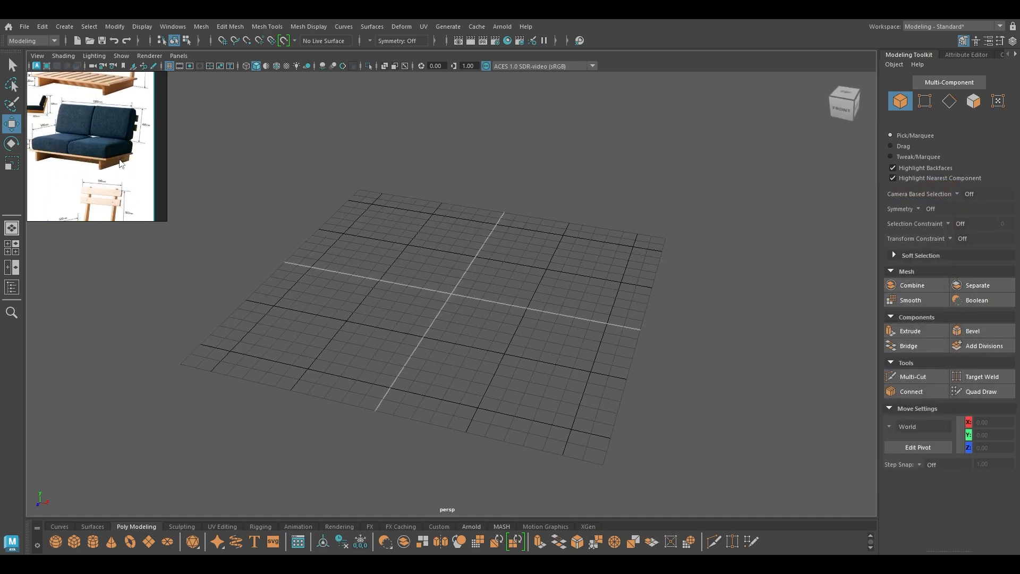
middle_drag(117, 129, 117, 213)
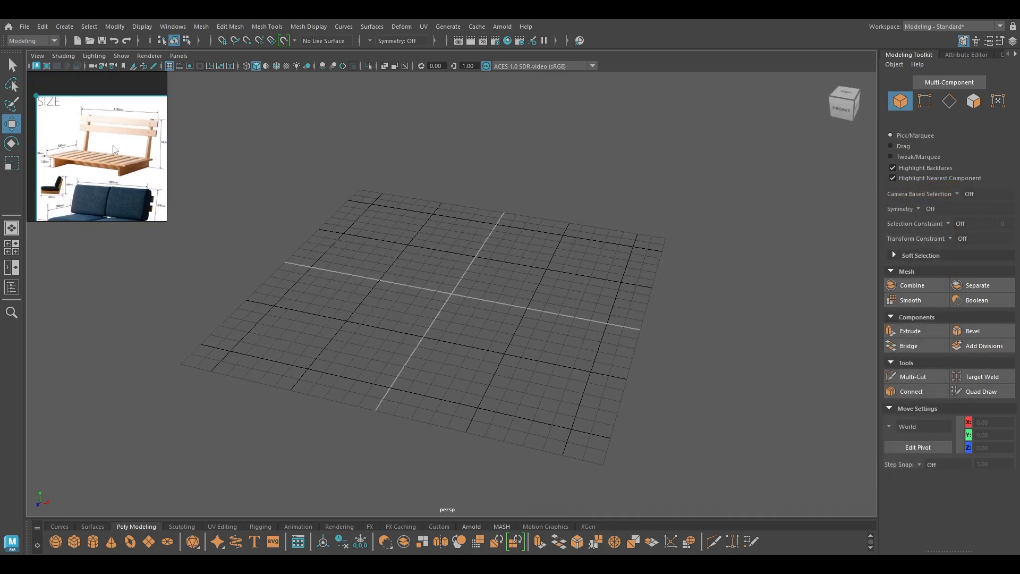
scroll(123, 183, up, 1)
middle_drag(120, 161, 108, 133)
scroll(115, 165, up, 1)
middle_drag(136, 199, 125, 83)
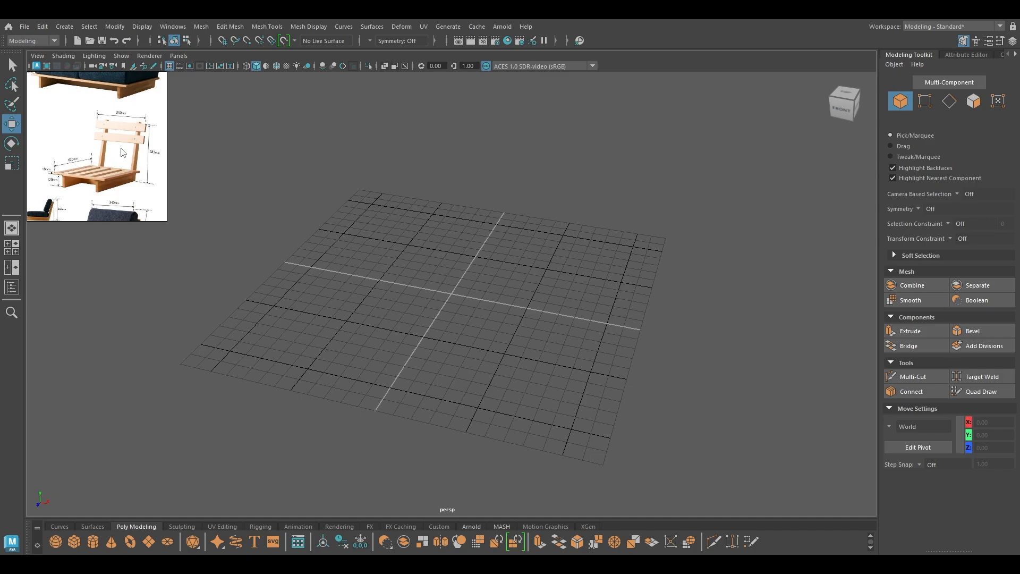
scroll(121, 148, down, 5)
scroll(121, 151, up, 6)
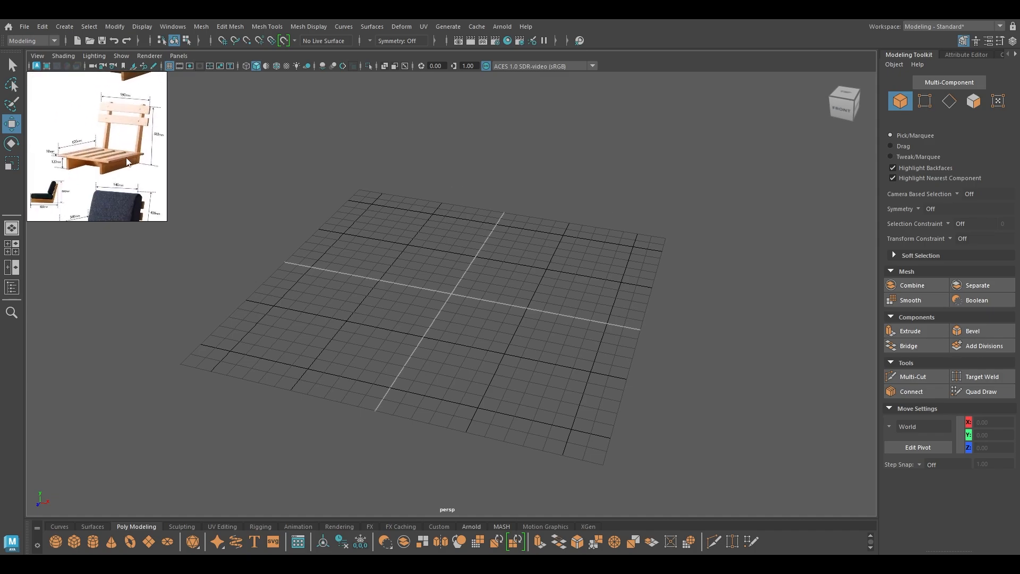
scroll(120, 139, up, 4)
scroll(109, 158, down, 2)
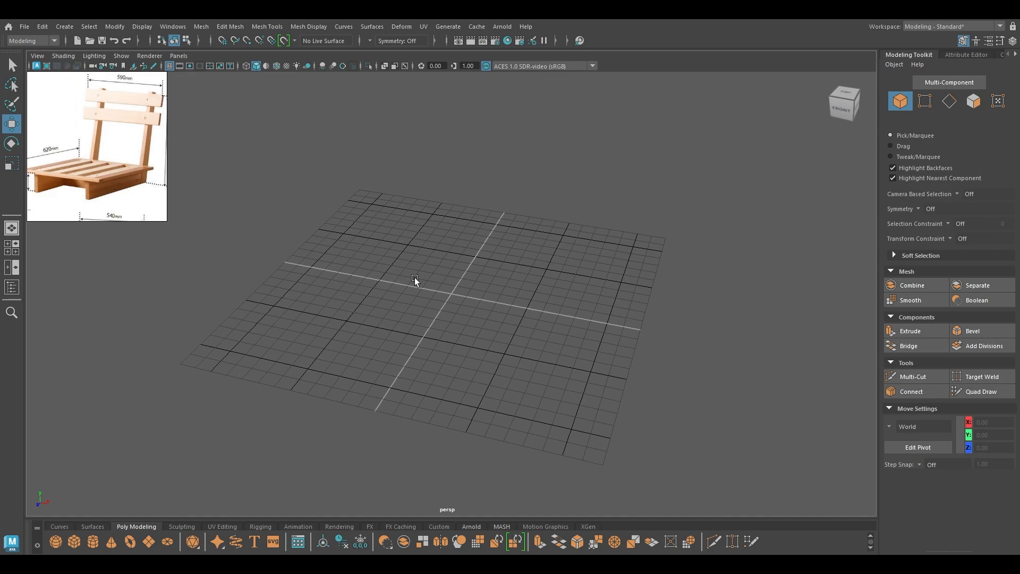
middle_drag(69, 129, 69, 124)
scroll(419, 298, down, 4)
Create a polygon cube at the grid centre and show its creation parameters for editing
alt+drag(420, 298, 418, 355)
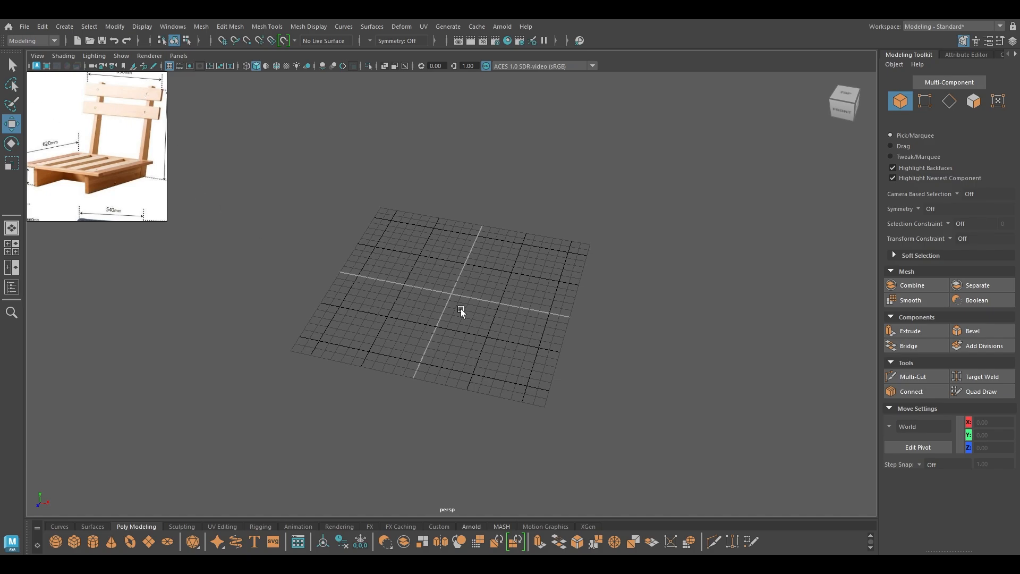
shift+right_drag(489, 164, 489, 219)
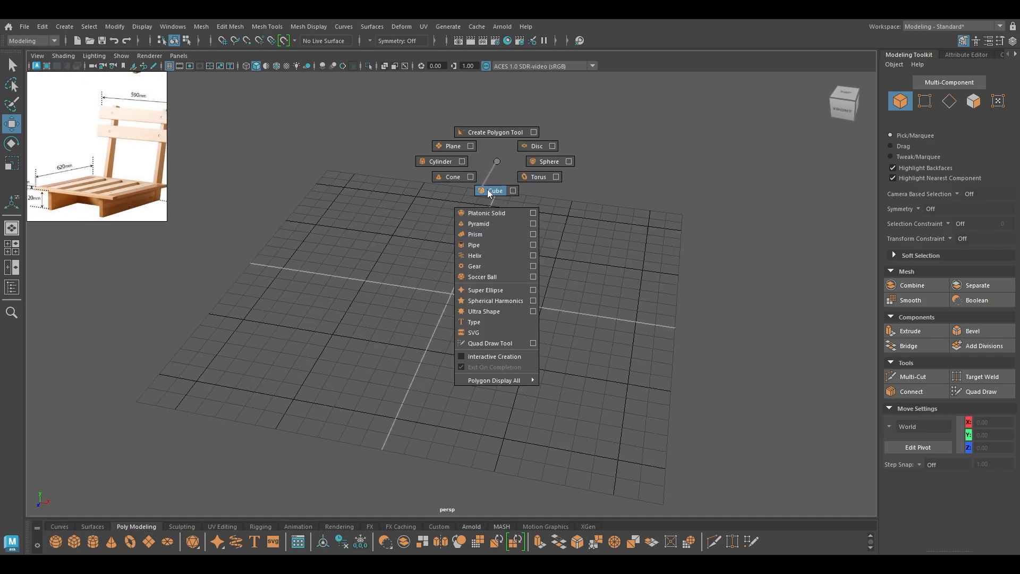
alt+drag(498, 238, 516, 272)
key(t)
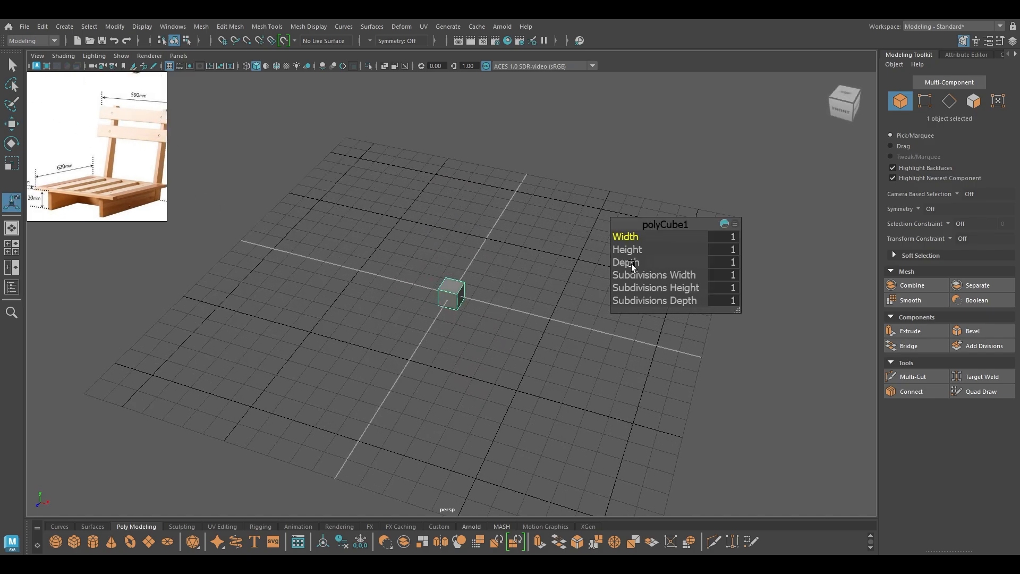
alt+drag(365, 211, 380, 202)
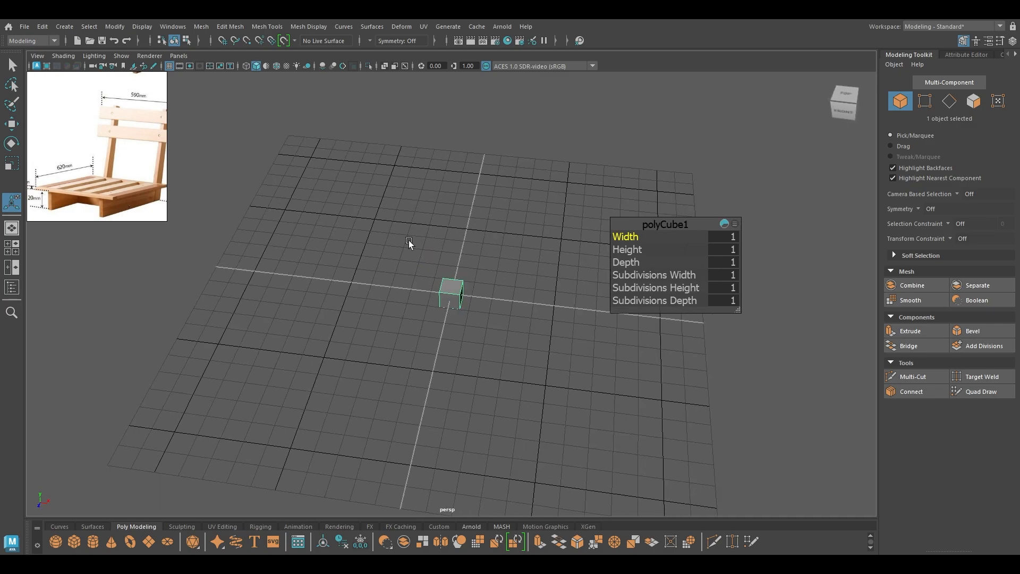
Shape the cube into a backrest slat with a width of 8 and a depth of 0.3
drag(629, 237, 662, 237)
click(728, 236)
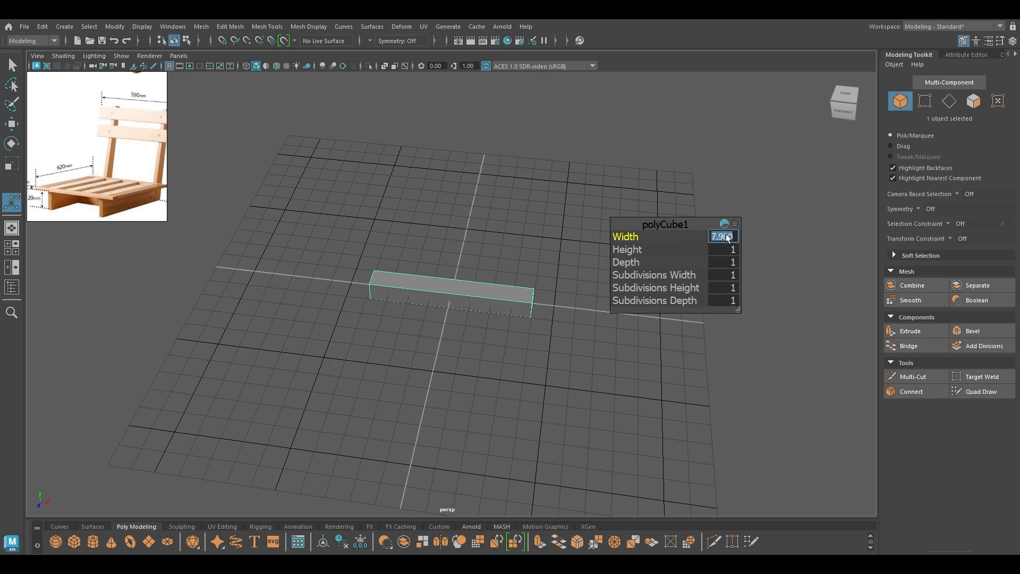
alt+drag(288, 248, 299, 228)
click(734, 238)
text(8)
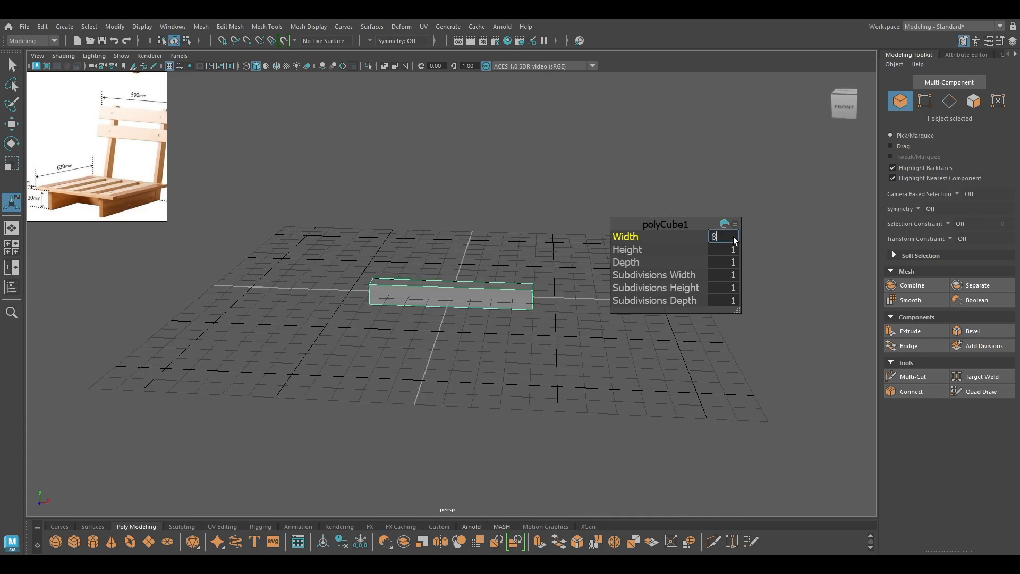
key(Return)
alt+drag(486, 232, 435, 246)
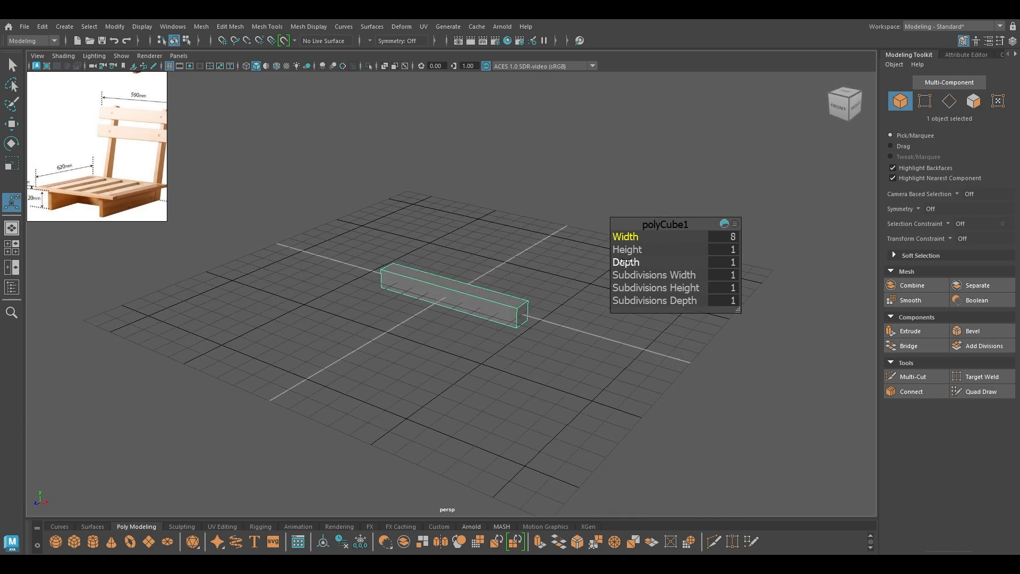
drag(625, 262, 622, 262)
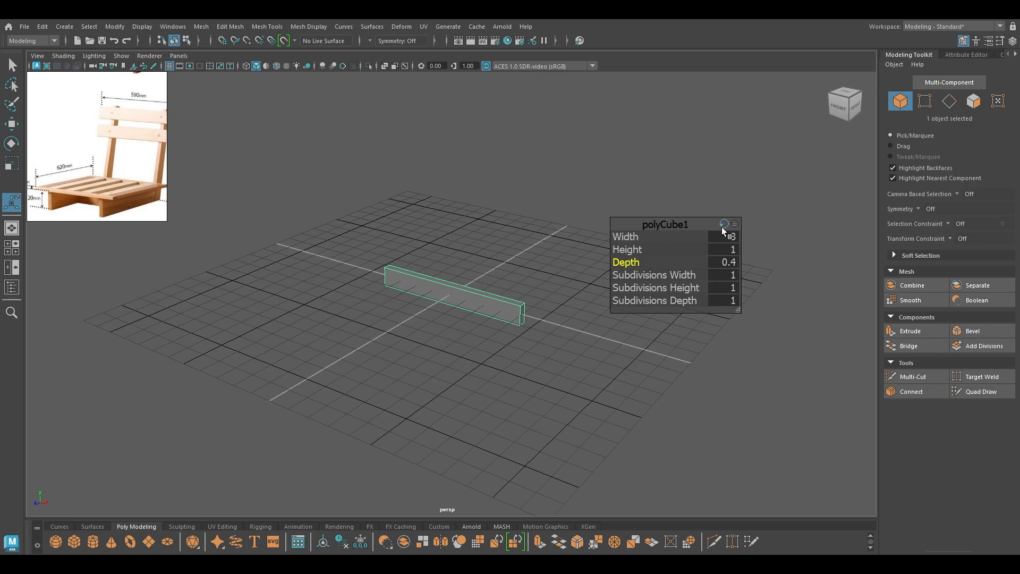
alt+drag(693, 242, 627, 261)
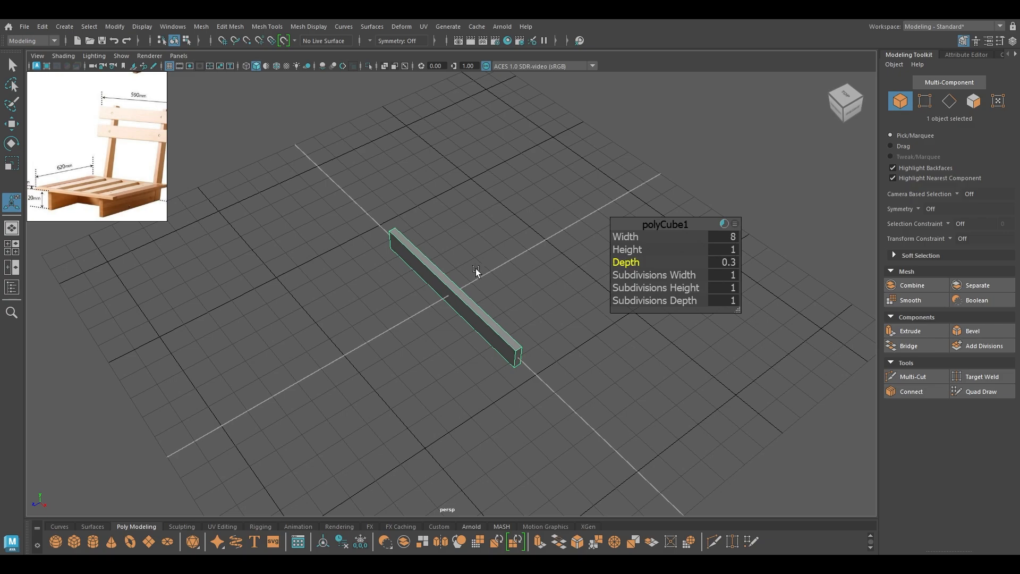
Raise the slat in the front view to a Y position of about 5.5
alt+drag(478, 269, 537, 251)
key(w)
key(space)
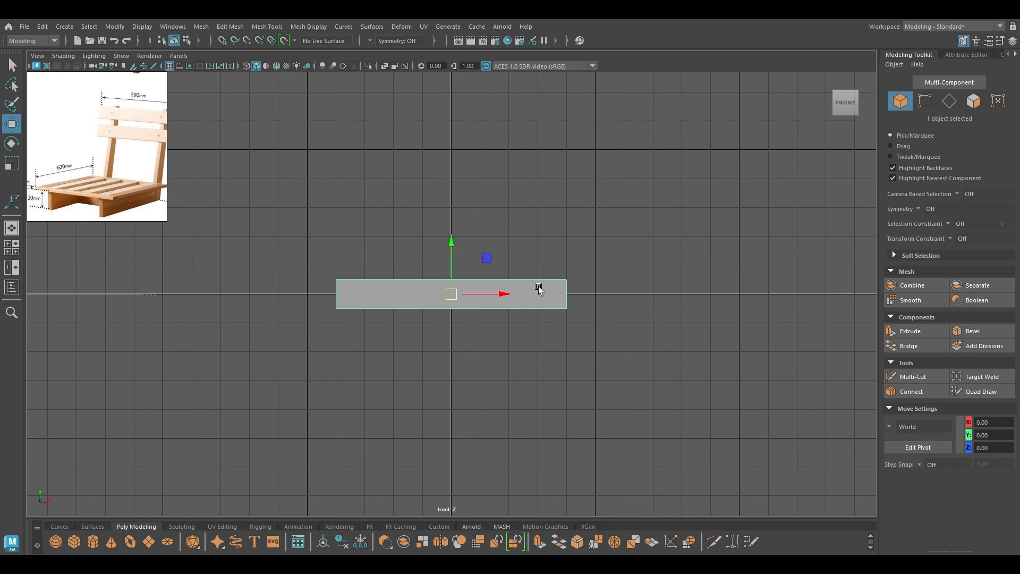
drag(454, 244, 441, 81)
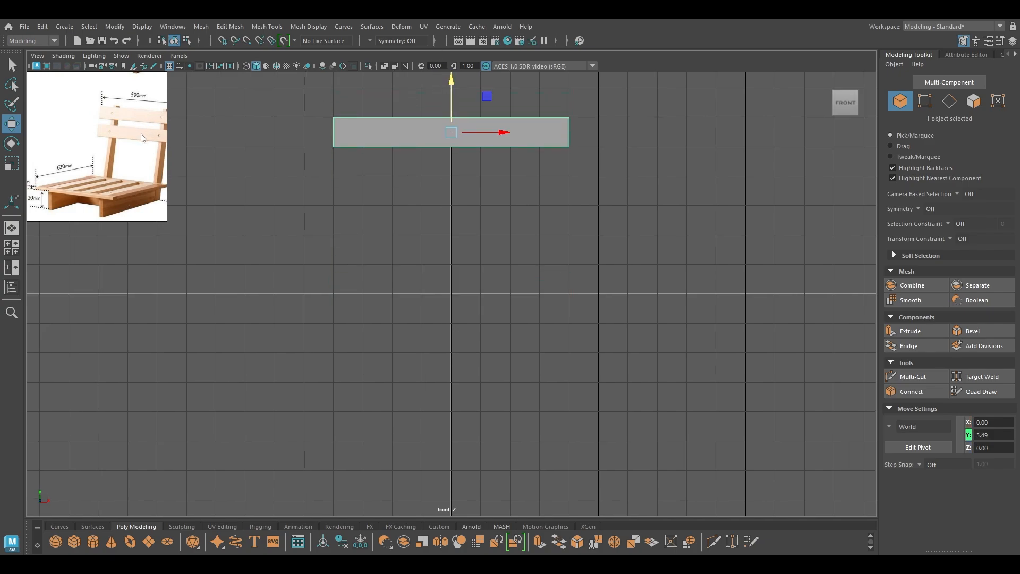
Duplicate the slat downward to a Y position of about 3.74 as the lower backrest slat
scroll(105, 162, up, 3)
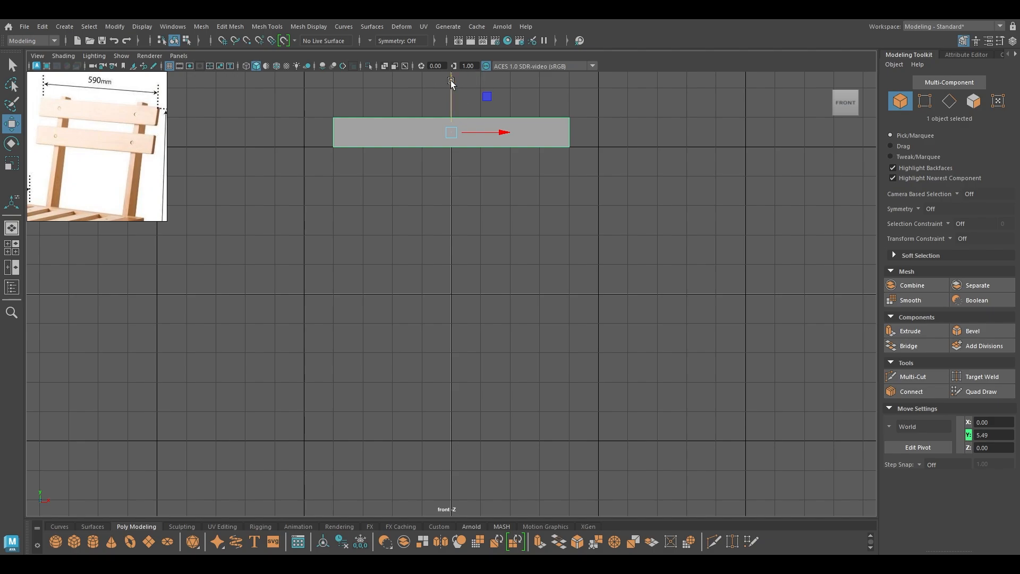
shift+drag(451, 81, 511, 159)
key(space)
Deselect the lower slat and create a new polygon cube at the grid centre
scroll(128, 142, down, 3)
middle_drag(127, 137, 125, 144)
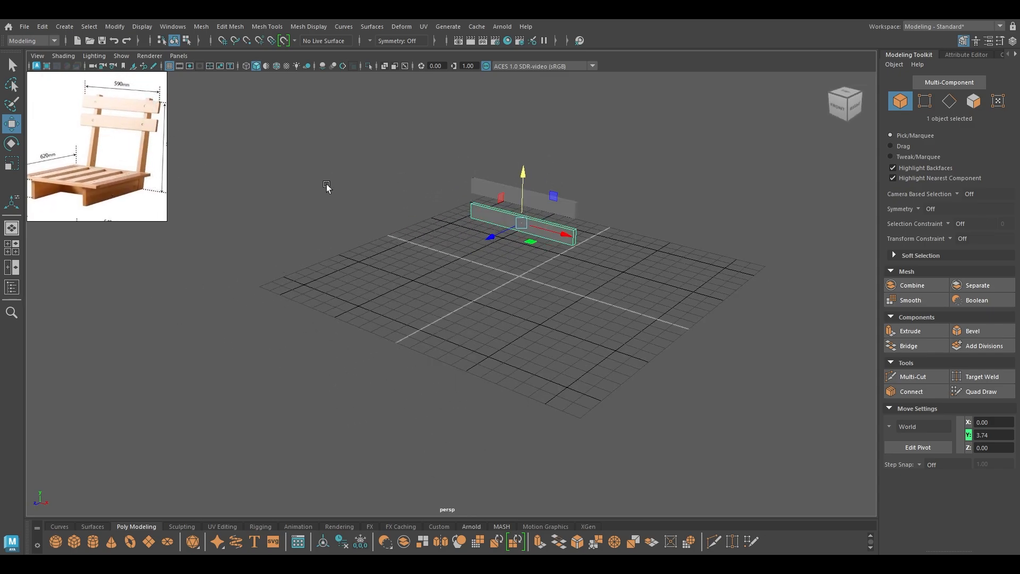
alt+drag(327, 187, 464, 256)
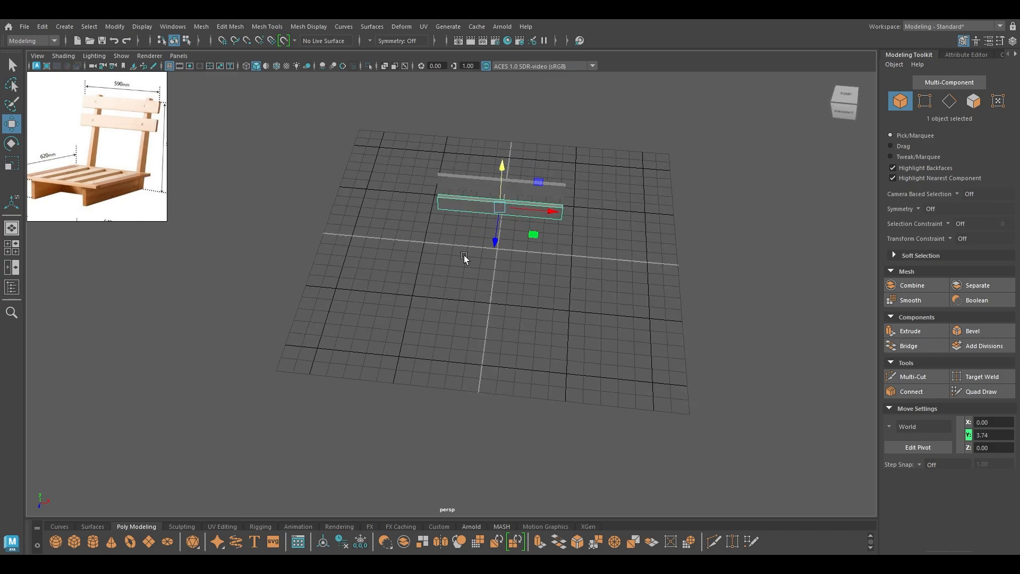
click(452, 242)
shift+right_drag(436, 228, 429, 257)
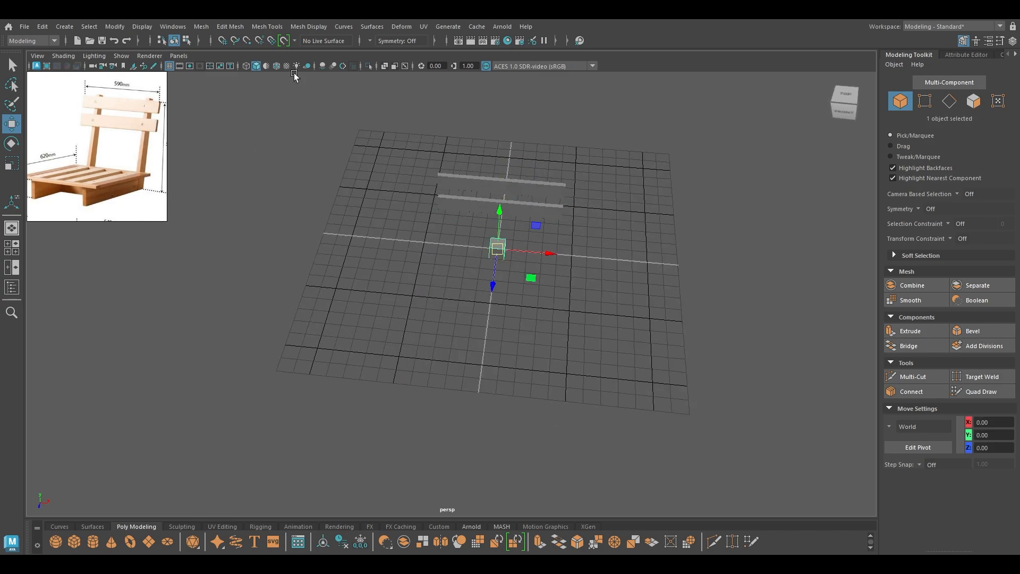
Turn on wireframe on shaded, ambient occlusion and anti-aliasing for the perspective view
click(276, 66)
click(321, 67)
click(344, 67)
mouse_move(409, 181)
alt+mouse_down()
mouse_move(470, 184)
mouse_move(480, 213)
alt+mouse_up()
Set the new cube's width and depth to 0.7
key(t)
drag(627, 237, 647, 264)
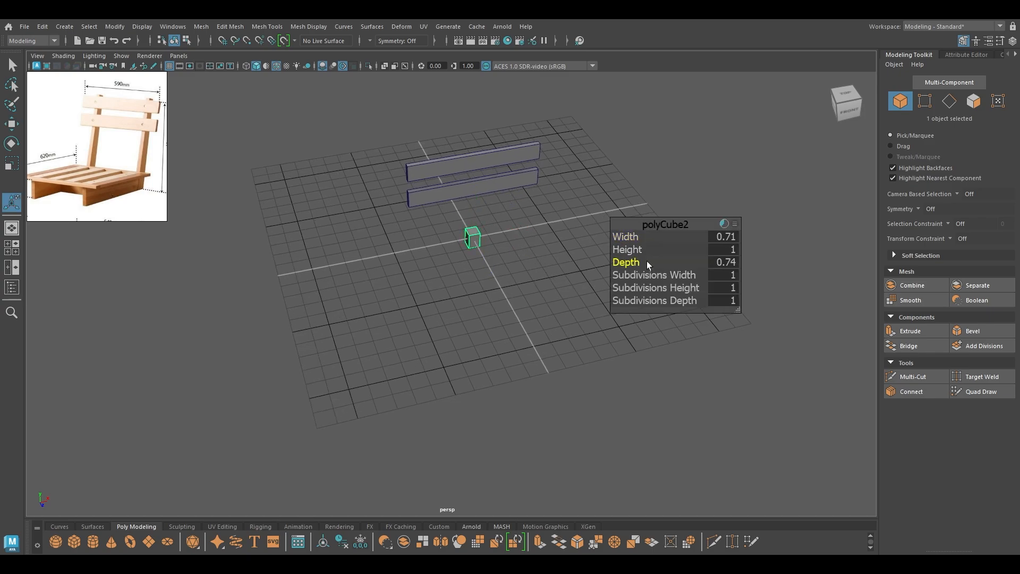
click(727, 237)
text(0.7)
key(Tab)
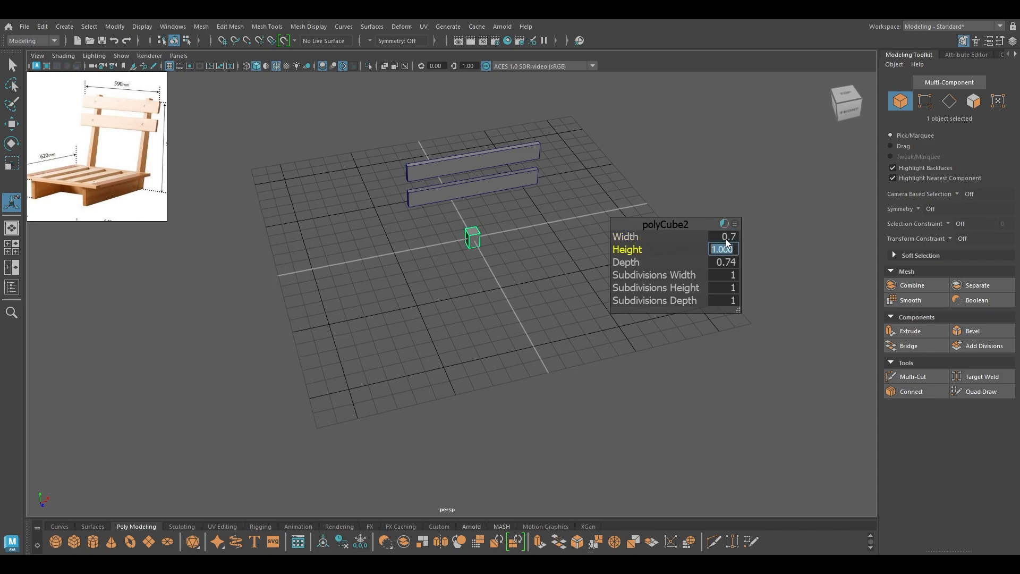
text(0.)
key(Tab)
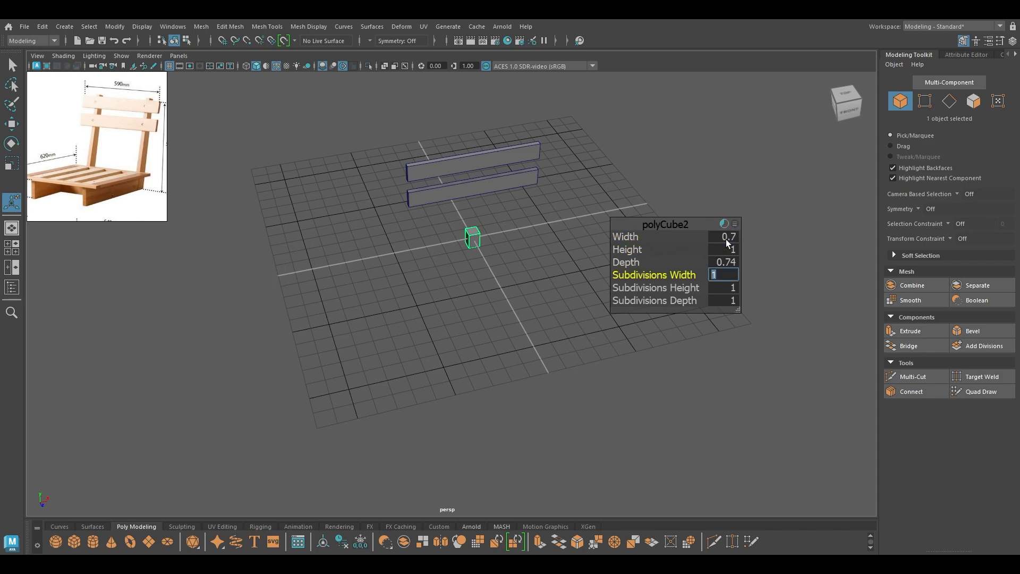
click(730, 261)
text(0.7)
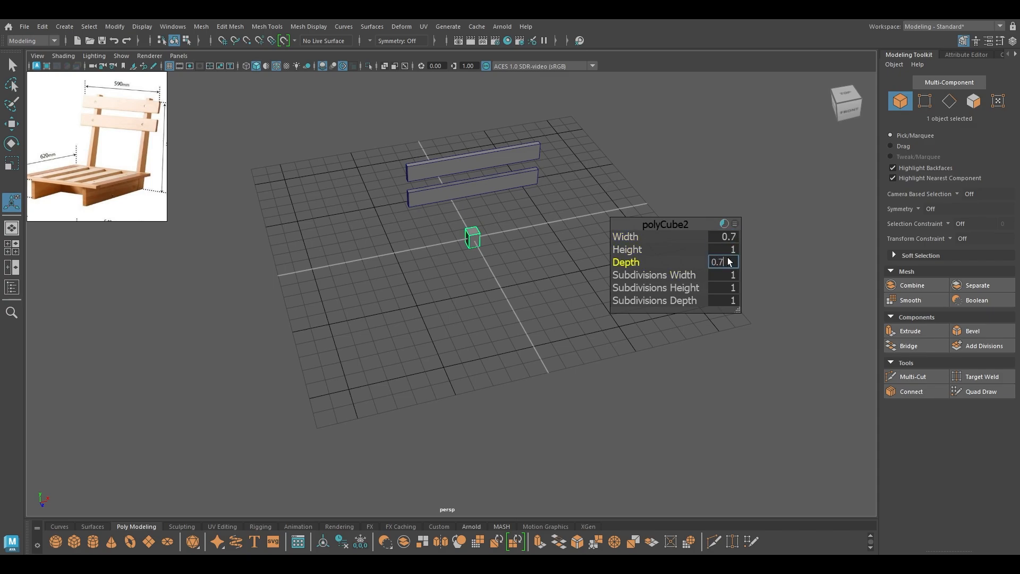
key(Return)
Move the cube in the top view behind one end of the slats, to about X -2.98 and Z -0.50
key(w)
key(space)
drag(570, 223, 507, 224)
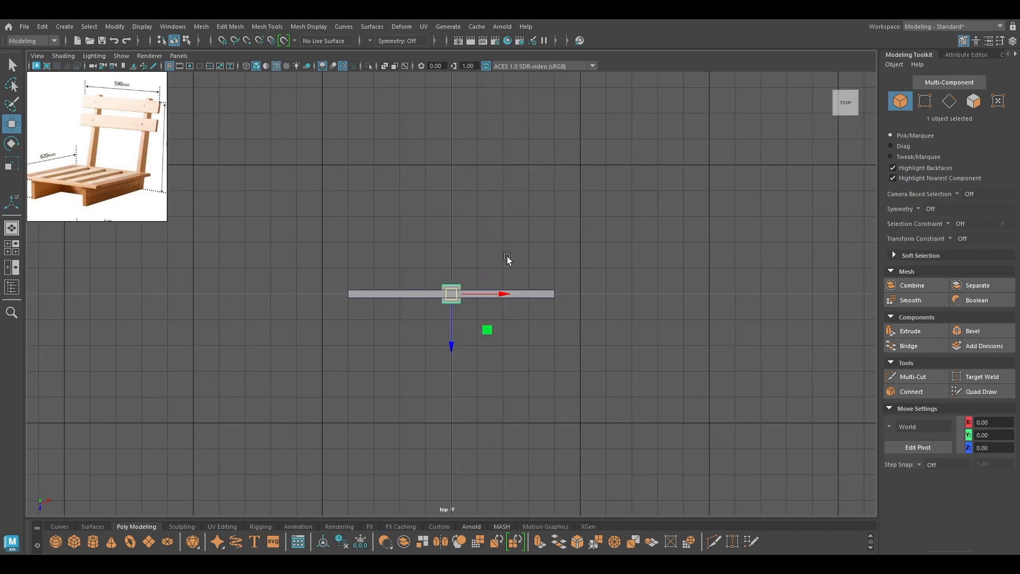
alt+middle_drag(507, 256, 595, 254)
alt+right_drag(596, 254, 680, 332)
drag(707, 342, 706, 305)
drag(757, 257, 542, 268)
key(space)
key(space)
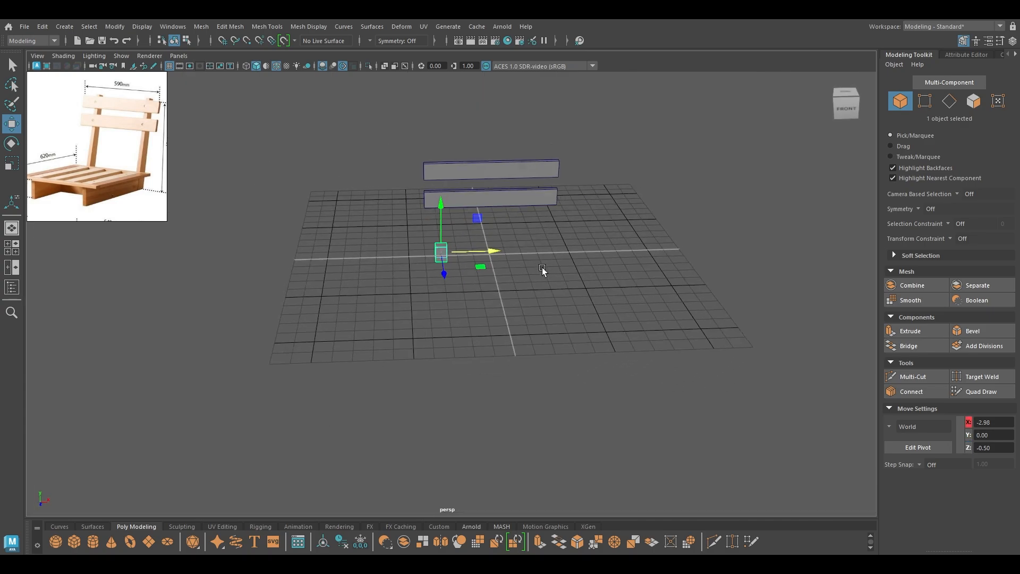
Stretch the cube into a tall backrest post with a height of 7
key(t)
drag(628, 250, 720, 255)
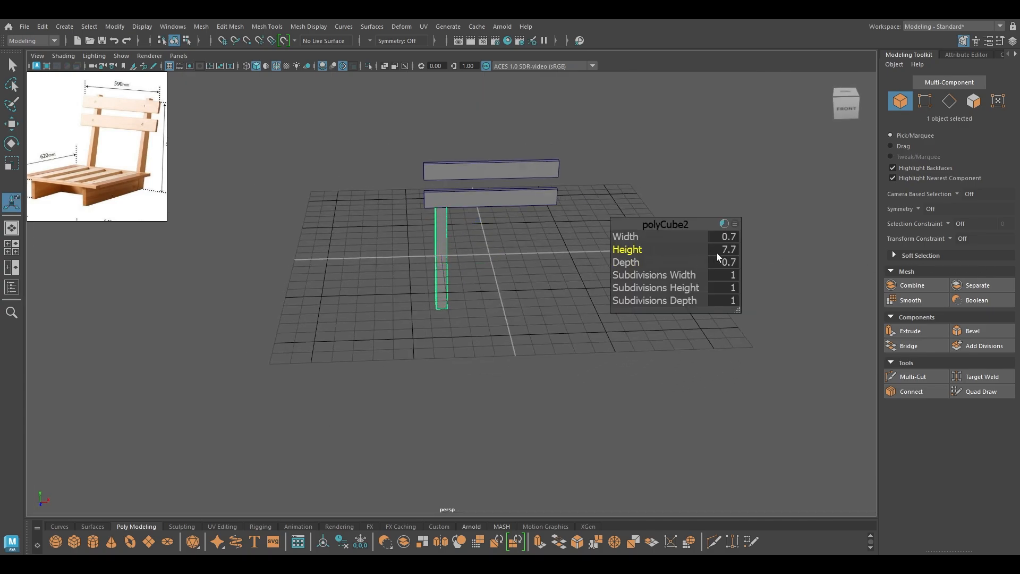
click(733, 252)
key(Return)
Raise the post in the front view to a Y position of about 2.64 so its top passes the upper slat
key(w)
key(space)
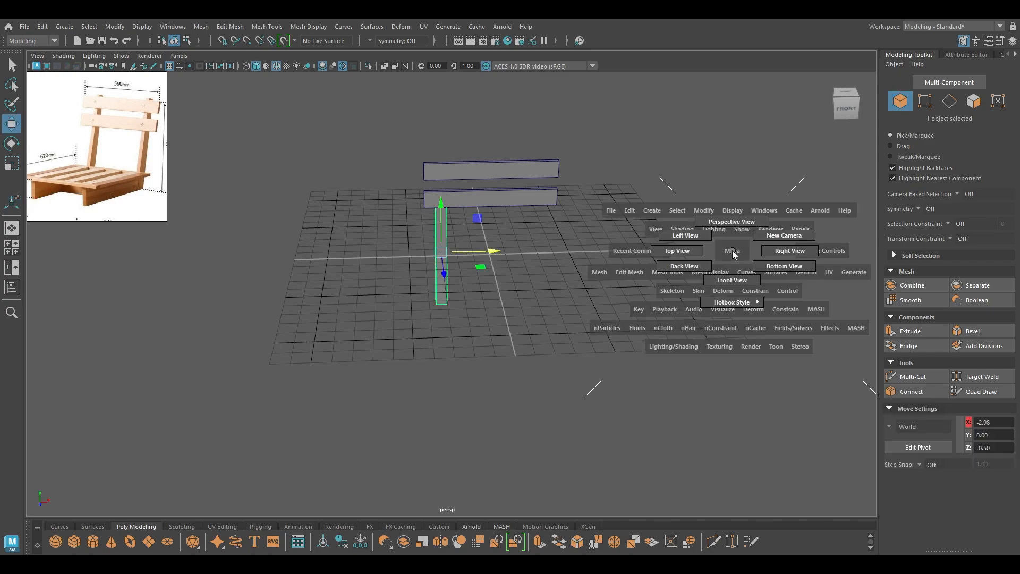
drag(734, 256, 730, 271)
drag(364, 241, 462, 170)
key(space)
Reduce the post's width and depth to 0.6
key(t)
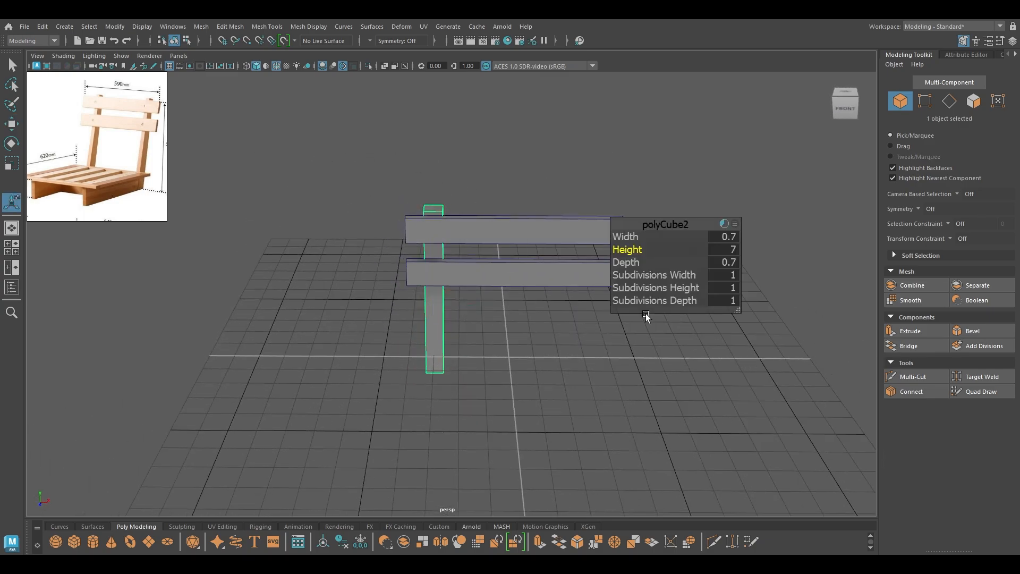
click(727, 238)
text(0.6)
key(Tab)
key(Tab)
text(0.6)
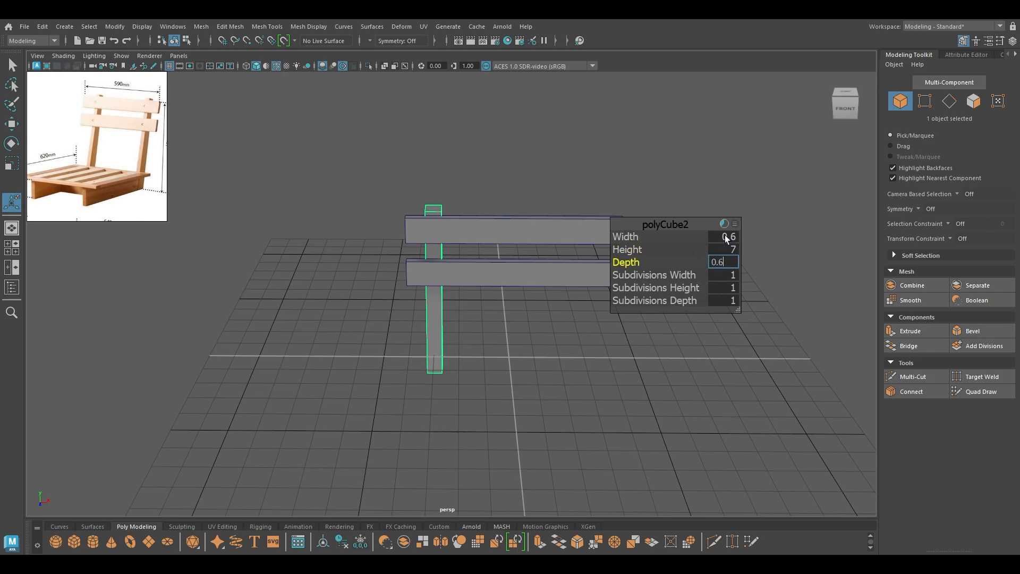
key(Return)
Taper the post by selecting its top face and scaling it narrower
key(w)
alt+drag(645, 222, 513, 220)
right_drag(510, 191, 509, 218)
click(500, 279)
key(r)
alt+drag(501, 282, 472, 337)
scroll(471, 337, up, 2)
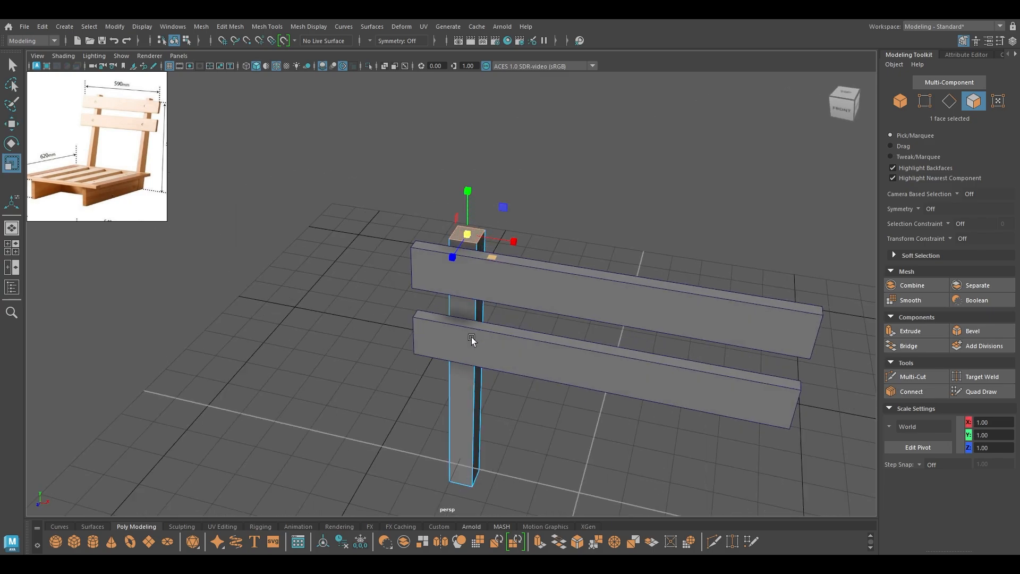
alt+middle_drag(479, 287, 468, 336)
alt+drag(468, 336, 489, 374)
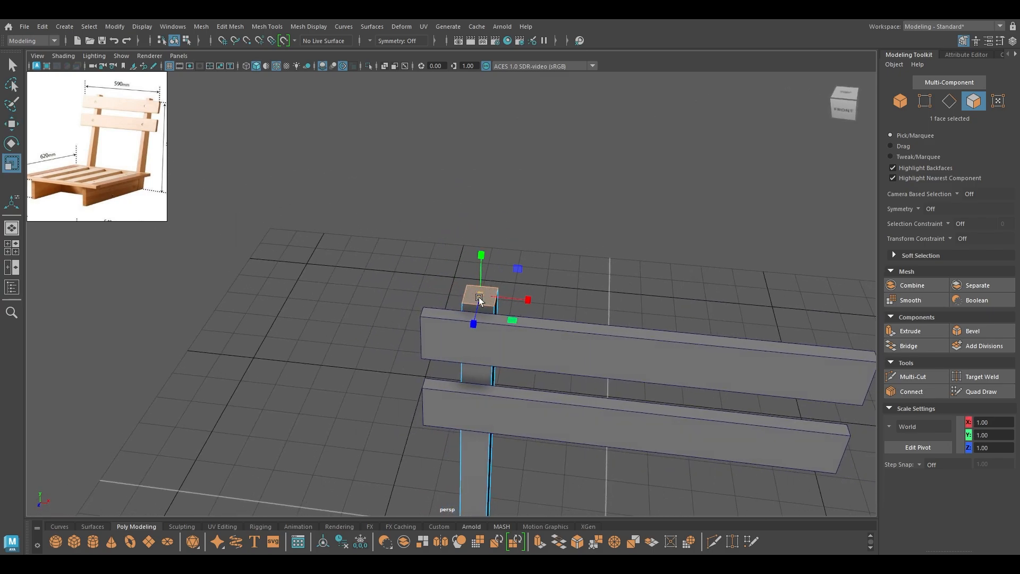
alt+drag(554, 293, 573, 308)
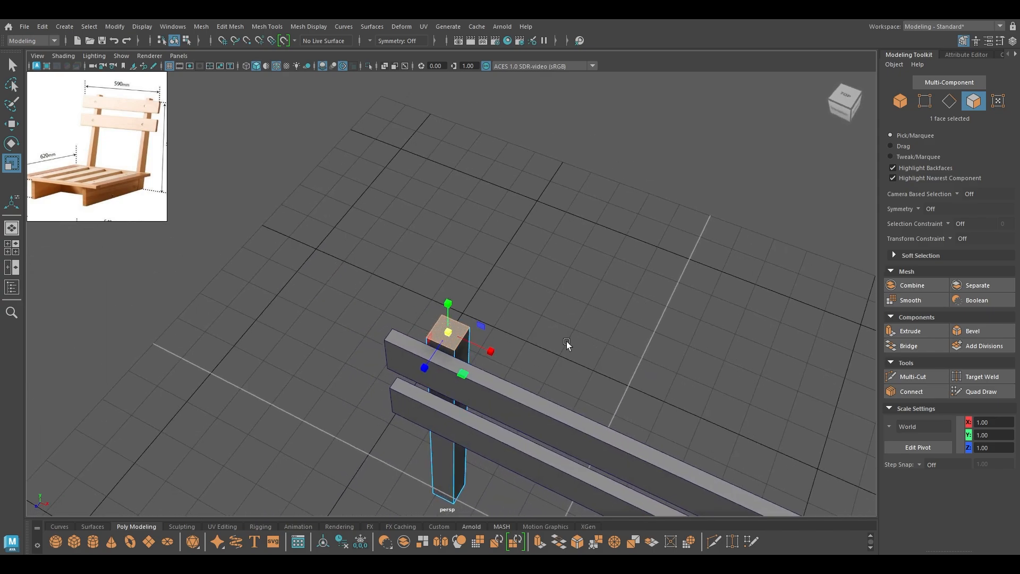
drag(496, 348, 428, 351)
Return to object mode and move the post in the top view to a Z position of about -0.45, against the slats
key(space)
alt+right_drag(427, 351, 551, 445)
key(w)
right_drag(511, 223, 636, 425)
drag(525, 251, 525, 223)
key(space)
alt+drag(642, 273, 640, 280)
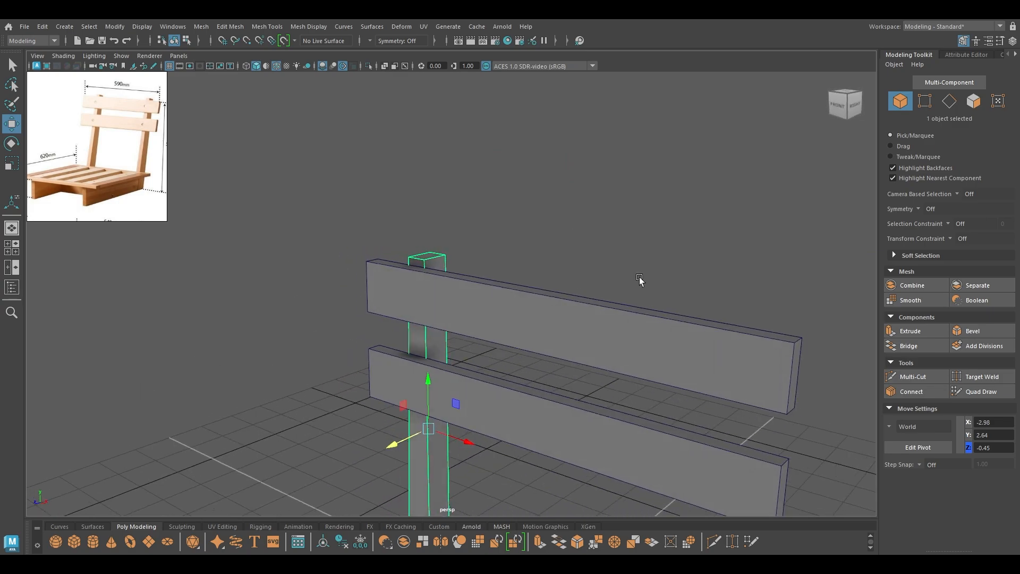
Duplicate the post along X to about 2.99 at the opposite end of the slats
alt+middle_drag(640, 280, 597, 301)
alt+drag(597, 301, 630, 334)
alt+right_drag(630, 335, 592, 240)
alt+middle_drag(591, 241, 457, 214)
key(space)
drag(457, 214, 399, 216)
alt+right_drag(526, 330, 549, 248)
alt+middle_drag(549, 248, 392, 248)
alt+right_drag(394, 250, 458, 326)
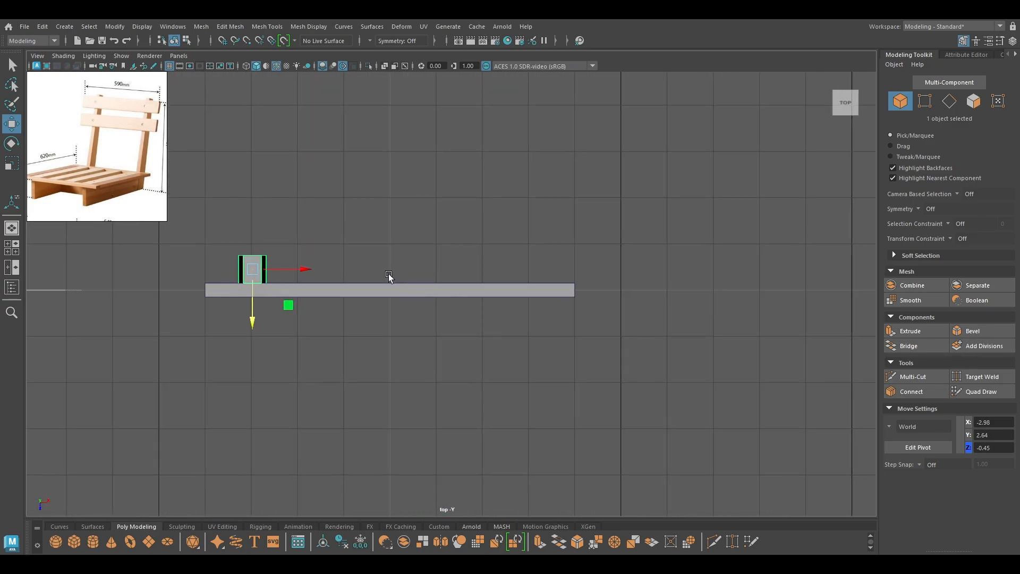
drag(314, 271, 591, 230)
key(space)
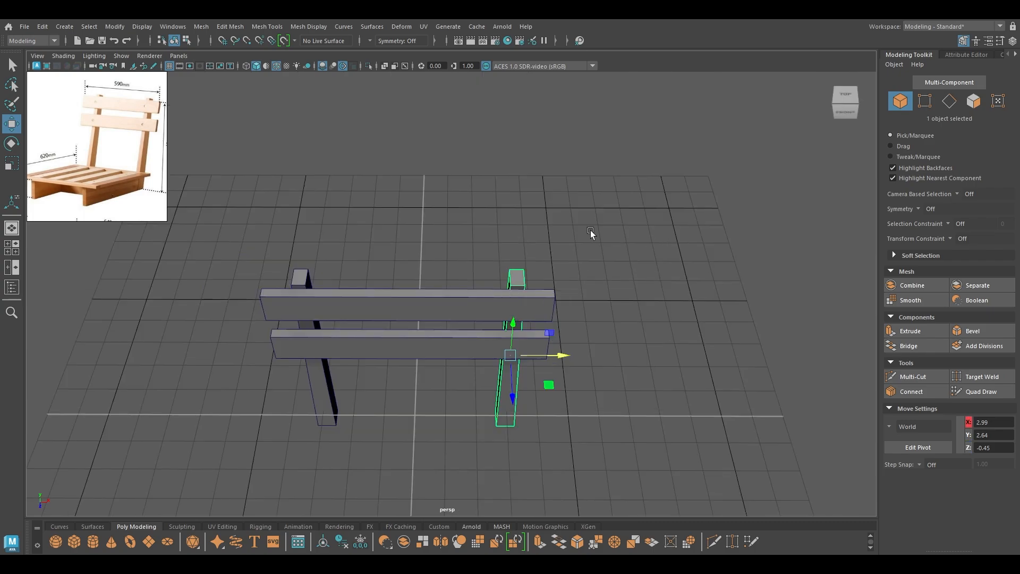
Select both posts in the top view and scale them slightly thinner in depth
alt+drag(622, 324, 702, 393)
click(581, 316)
key(space)
drag(611, 302, 544, 304)
scroll(544, 304, up, 1)
click(526, 269)
shift+click(248, 266)
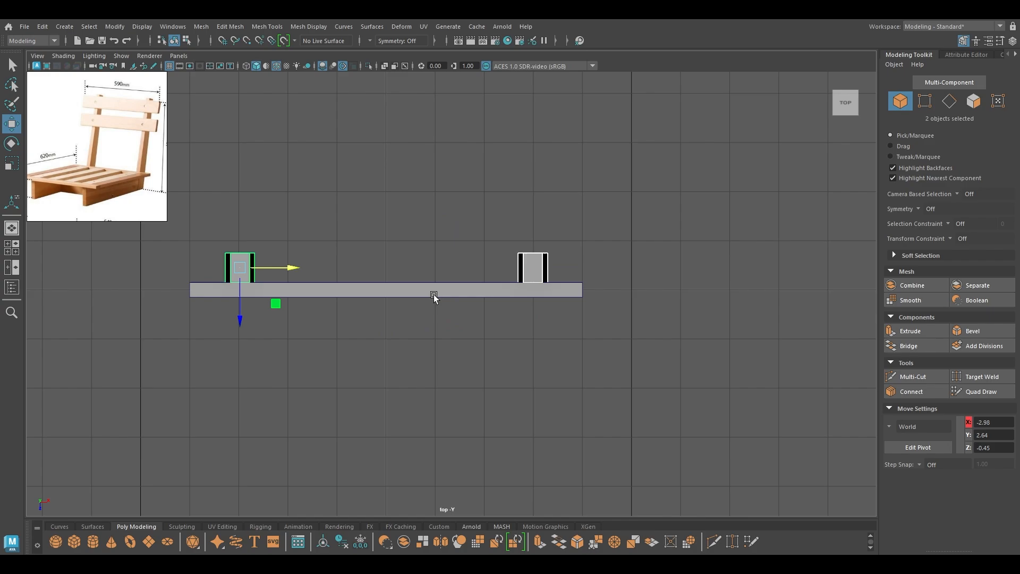
key(r)
drag(238, 314, 239, 312)
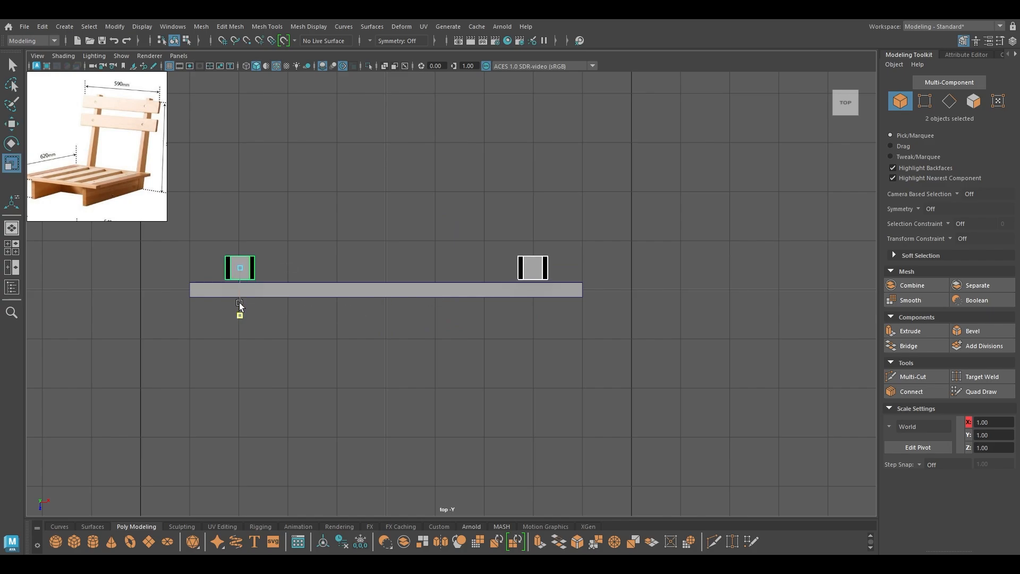
Move both posts forward along Z until they touch the back of the slats
key(w)
drag(238, 318, 238, 319)
key(f)
alt+middle_drag(190, 302, 435, 266)
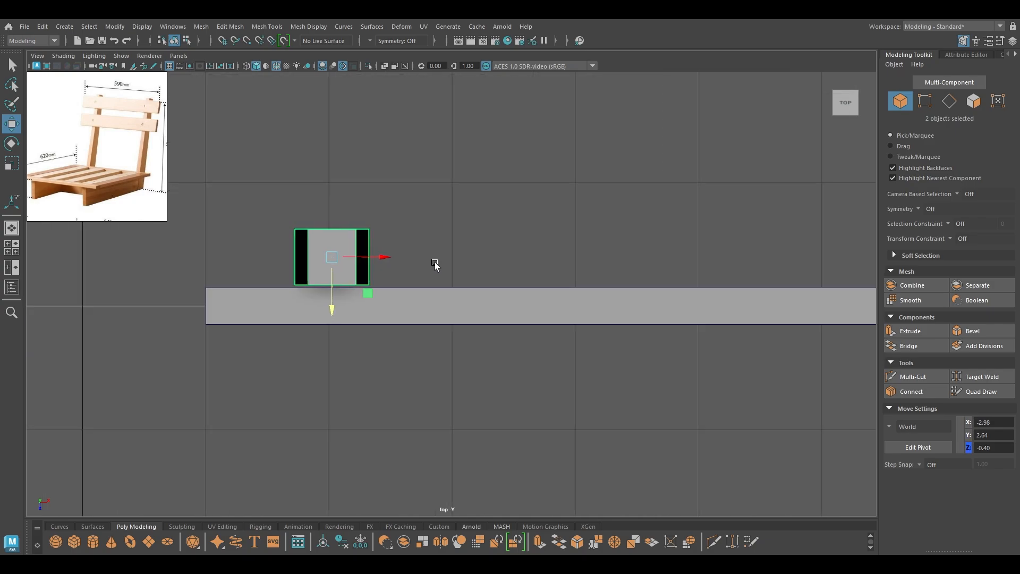
scroll(285, 274, up, 4)
alt+middle_drag(286, 273, 433, 275)
scroll(357, 271, up, 4)
drag(382, 261, 385, 230)
key(space)
Select both slats and both posts and combine them into one backrest mesh
alt+drag(490, 243, 534, 197)
click(457, 209)
drag(602, 199, 422, 259)
shift+right_drag(423, 252, 406, 485)
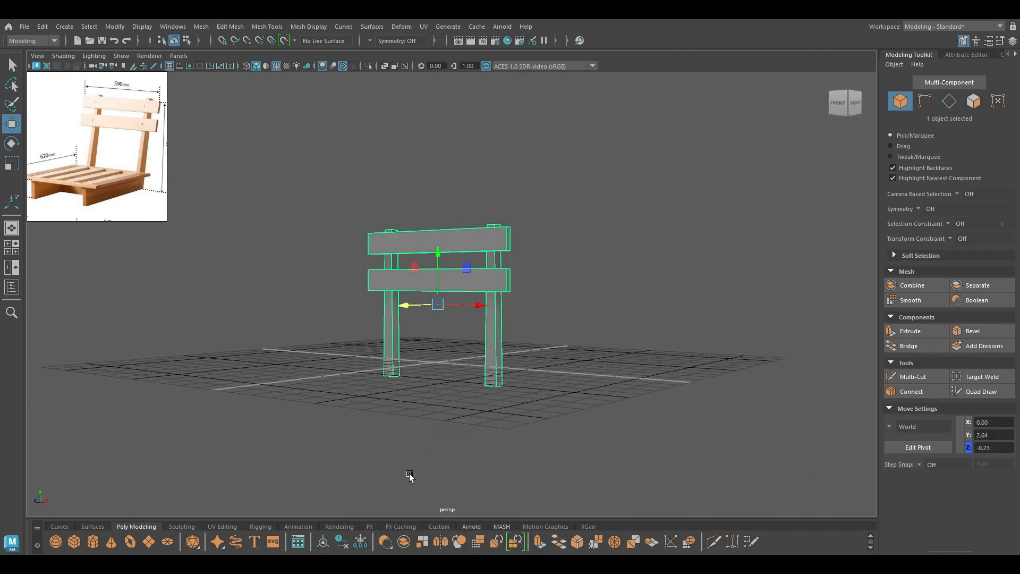
Snap the backrest's pivot down to the base of the posts in the front view, at Y -0.86
key(space)
drag(462, 272, 459, 305)
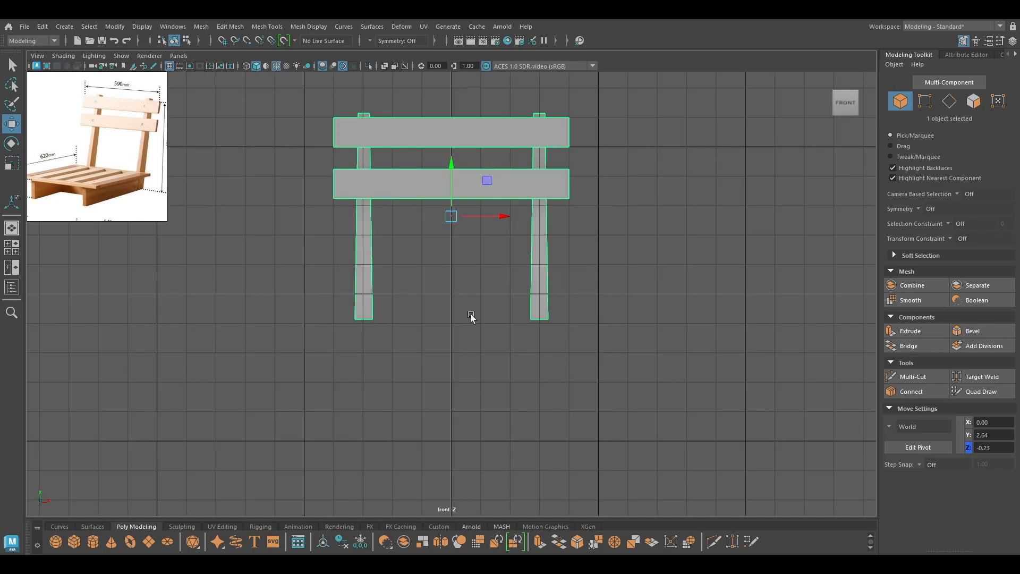
key(d)
key(v)
drag(451, 167, 460, 187)
key(space)
key(space)
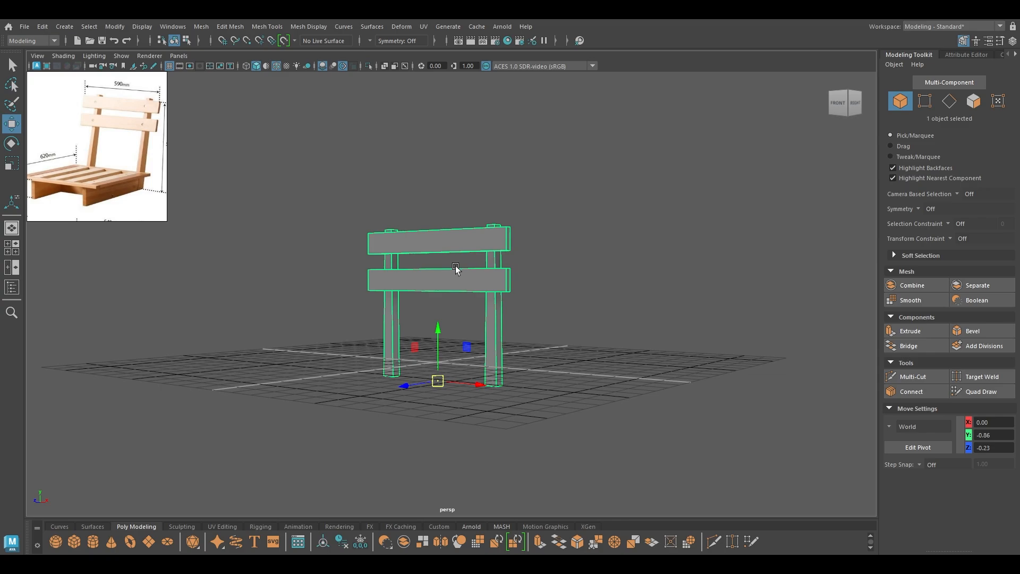
Rotate the backrest in the side view so it leans backward from its base
alt+drag(455, 269, 401, 288)
key(e)
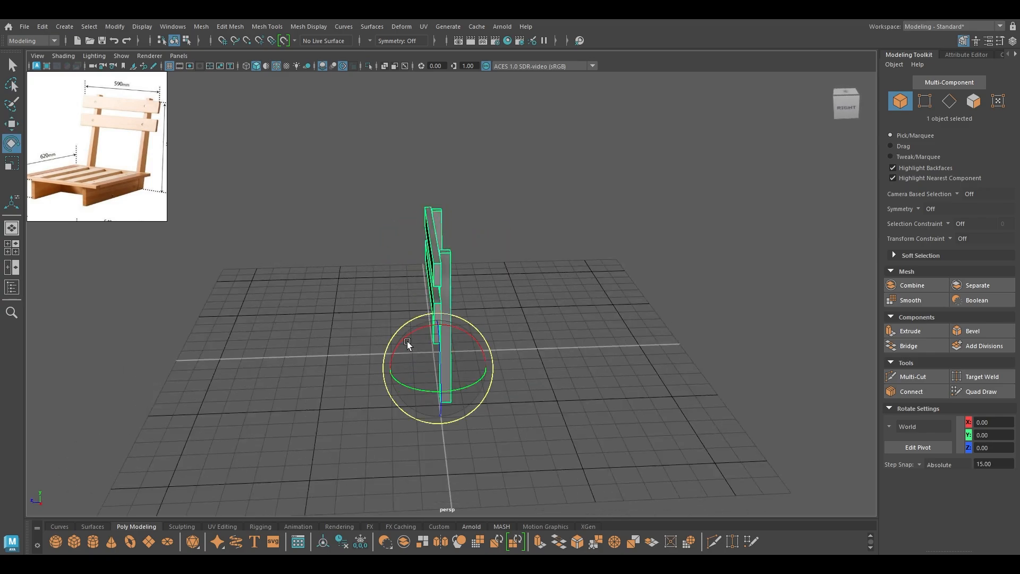
key(space)
drag(412, 327, 462, 327)
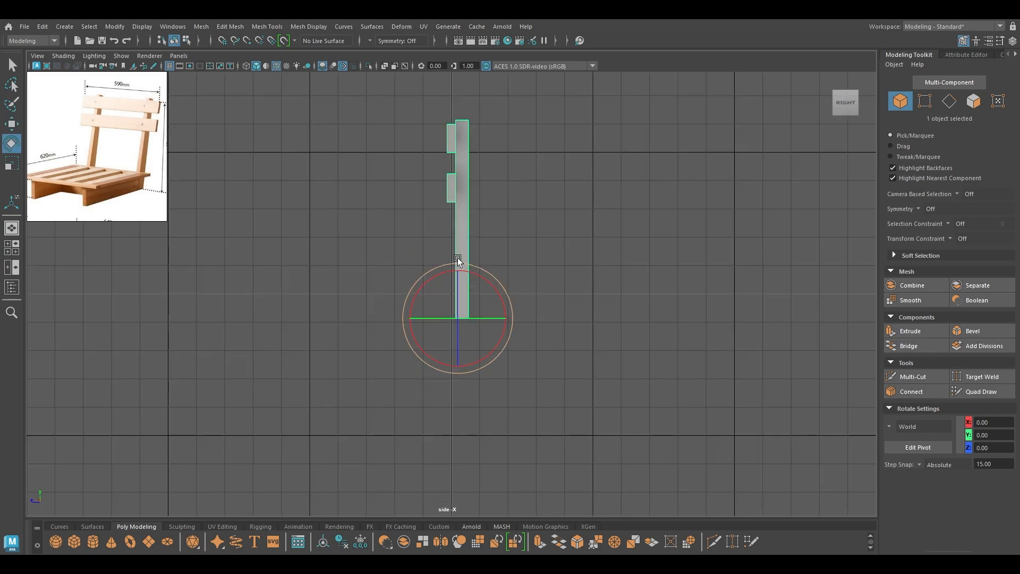
drag(478, 269, 483, 242)
key(w)
key(space)
alt+drag(463, 295, 496, 299)
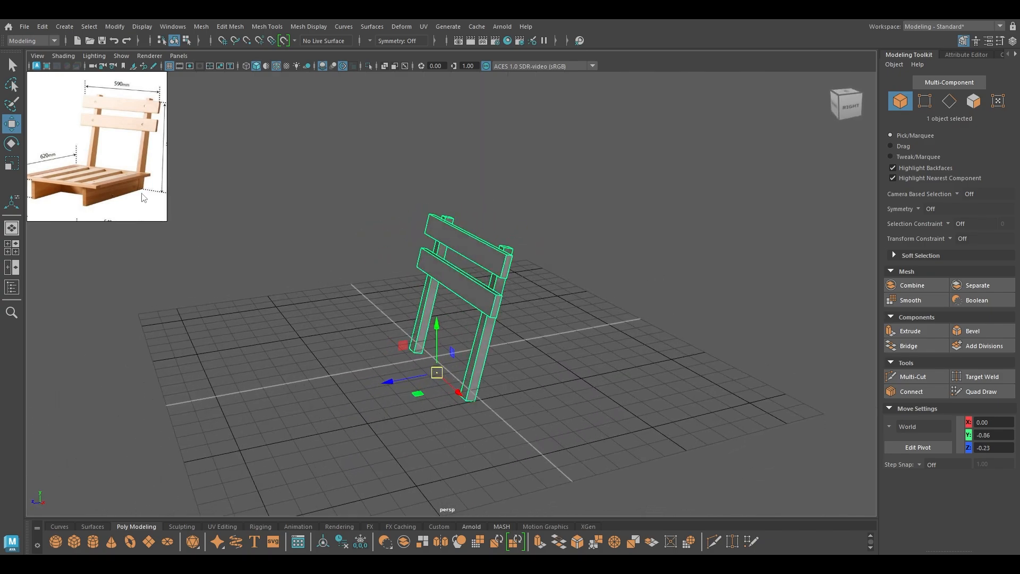
Examine the single-seat and wide slatted seat frames in the reference image
scroll(141, 198, down, 3)
middle_drag(132, 163, 133, 115)
scroll(128, 189, up, 3)
alt+drag(371, 307, 410, 270)
click(391, 318)
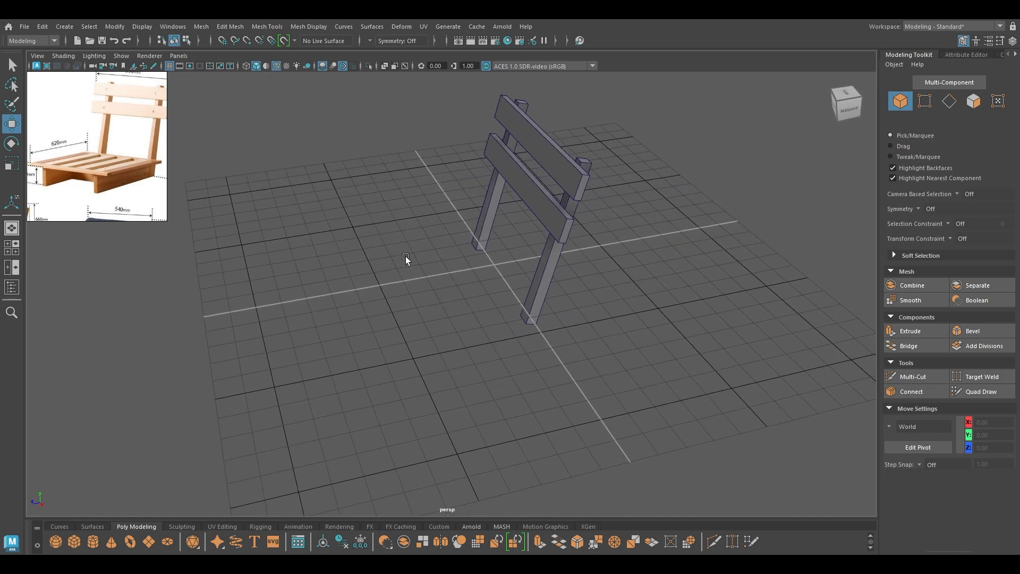
middle_drag(75, 162, 61, 217)
middle_drag(69, 88, 97, 216)
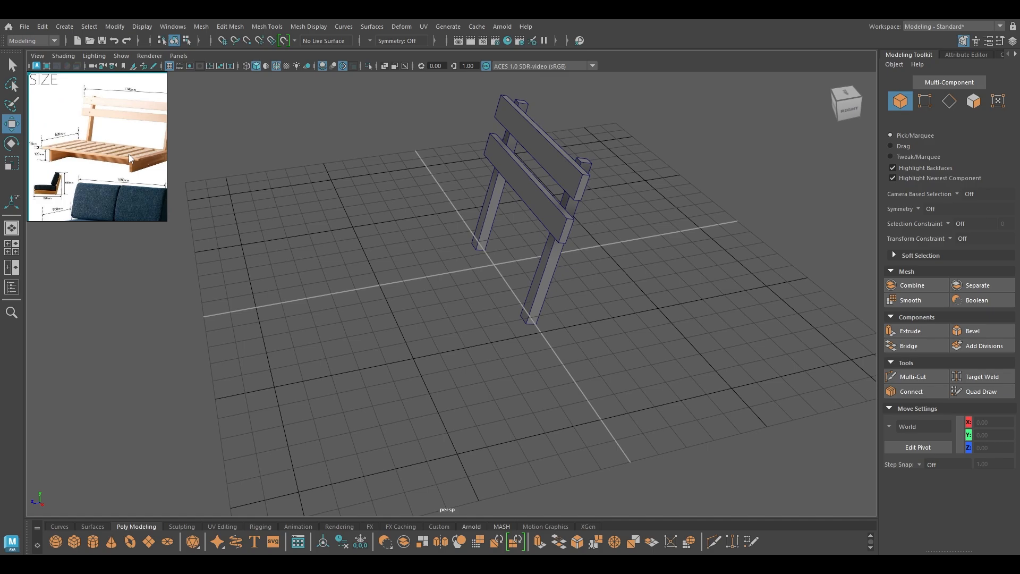
scroll(129, 154, up, 2)
Duplicate the backrest along X in the top view so the copy's slats meet the original's end to end
alt+drag(404, 250, 531, 293)
key(space)
scroll(457, 228, down, 6)
key(space)
scroll(474, 270, down, 1)
alt+middle_drag(535, 293, 461, 313)
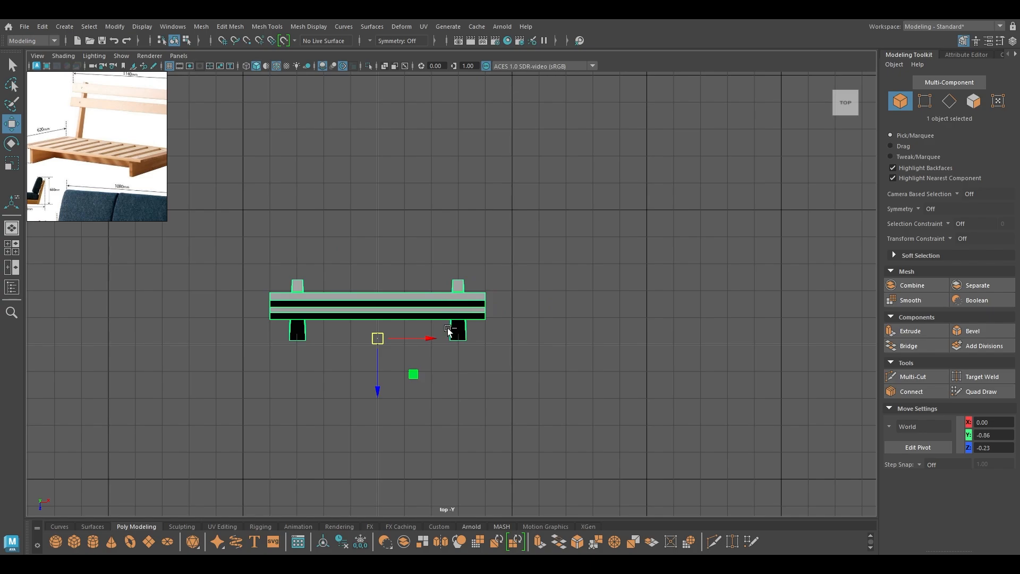
shift+drag(429, 338, 415, 314)
key(space)
click(414, 314)
Select both backrest sections and move them along X until their joint sits on the grid's centre line
drag(340, 121, 614, 292)
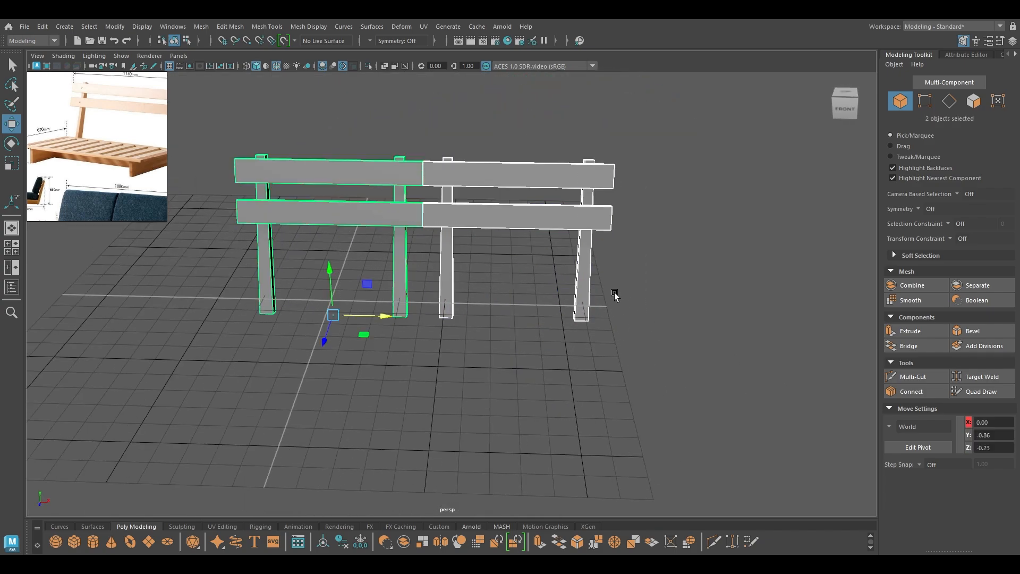
key(space)
key(space)
scroll(481, 308, down, 1)
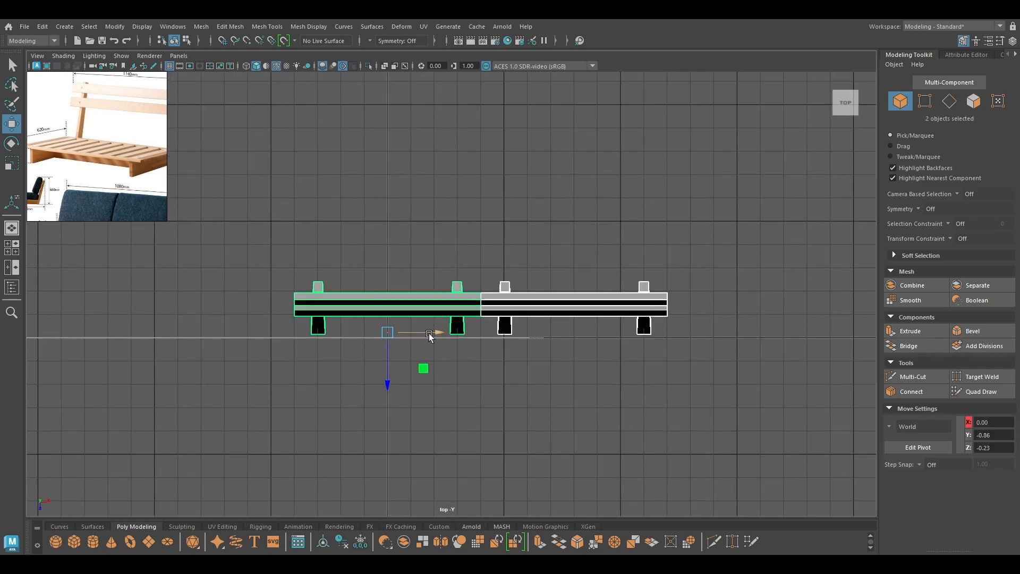
drag(442, 333, 384, 267)
key(space)
click(581, 252)
Check the wide seat frame in the reference and create a new polygon cube at the grid centre
alt+drag(582, 251, 441, 319)
alt+middle_drag(442, 318, 511, 385)
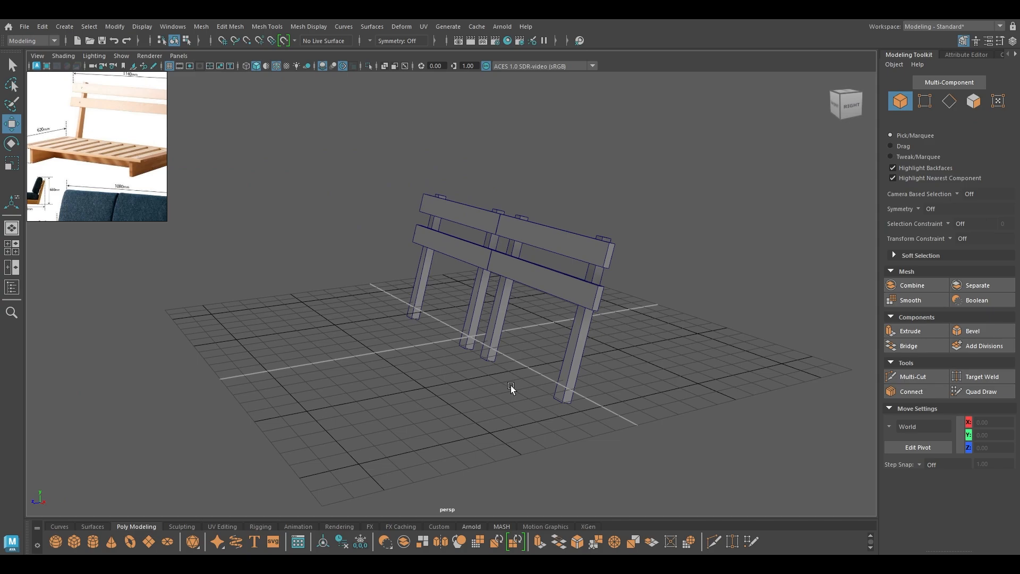
scroll(511, 384, down, 2)
scroll(113, 186, down, 2)
middle_drag(94, 183, 89, 196)
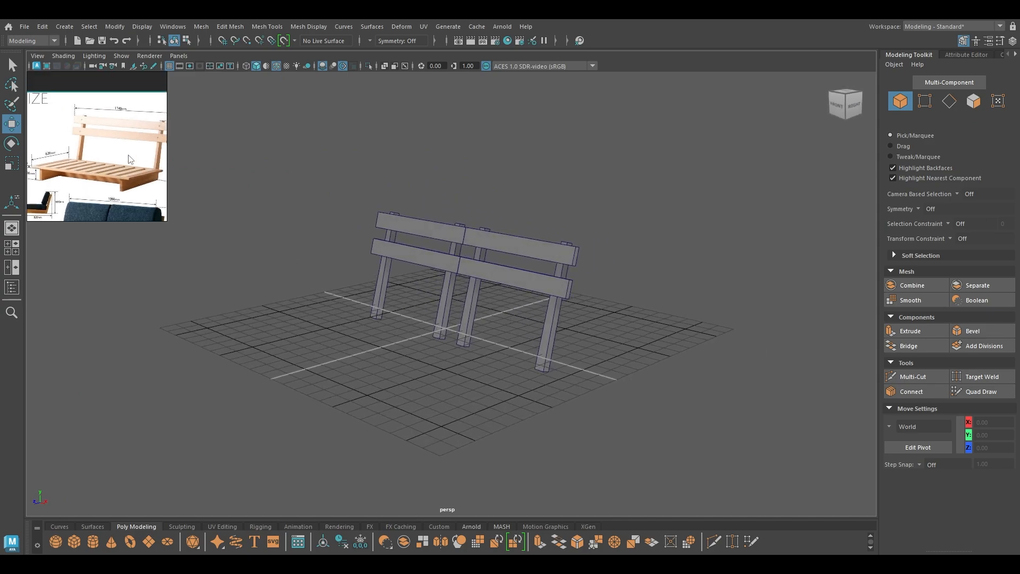
alt+drag(340, 329, 410, 357)
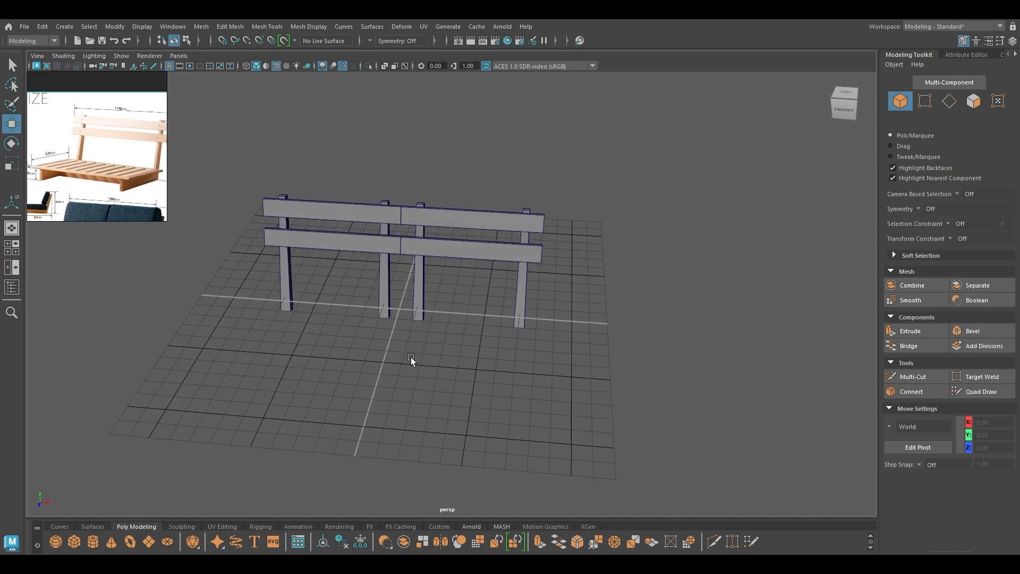
mouse_move(435, 347)
shift+right_down()
mouse_move(370, 328)
mouse_move(437, 357)
shift+right_up()
Move the new cube forward in the top view to a Z position of 0.50
alt+drag(425, 361, 348, 340)
key(space)
scroll(413, 372, up, 1)
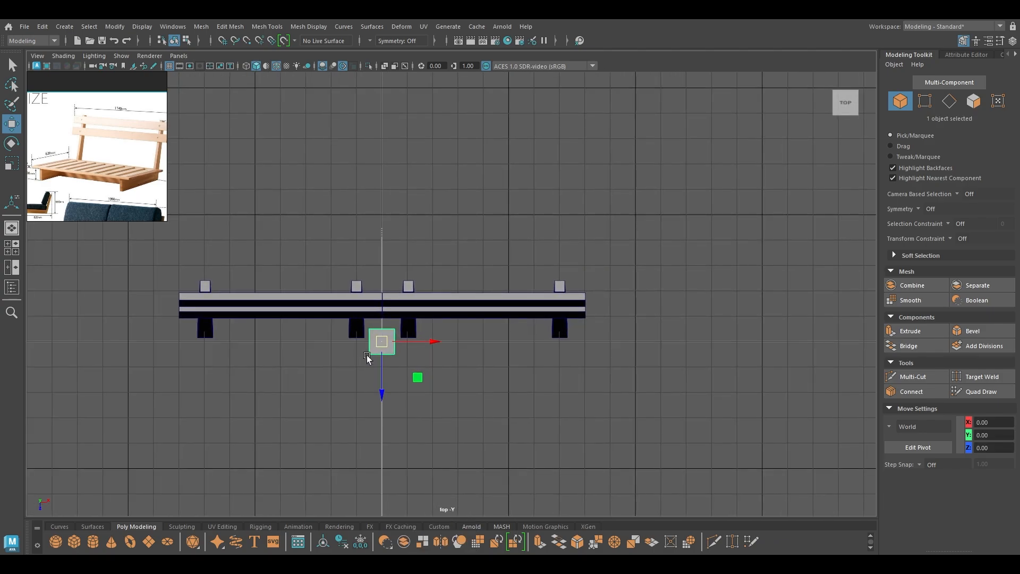
drag(382, 377, 384, 395)
scroll(334, 79, up, 1)
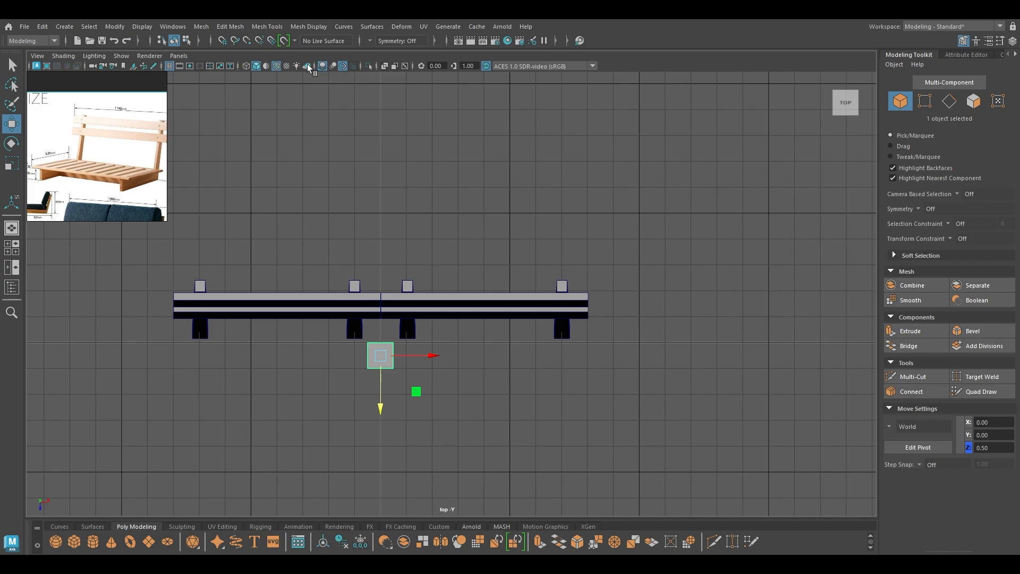
Set the new cube's width to 15.96 so it spans the full length of the backrest
scroll(410, 233, up, 1)
key(t)
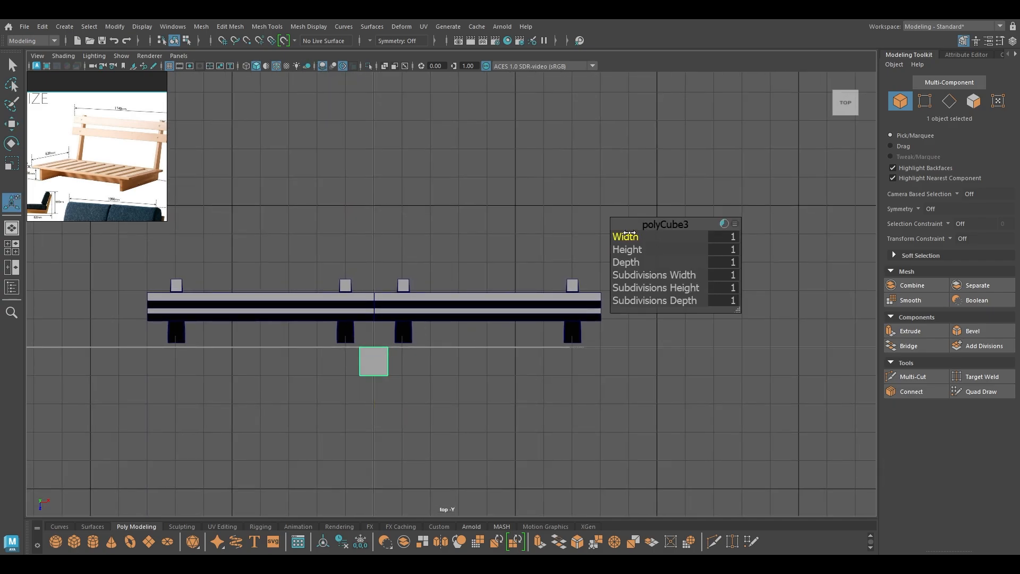
drag(629, 234, 847, 239)
drag(623, 238, 722, 249)
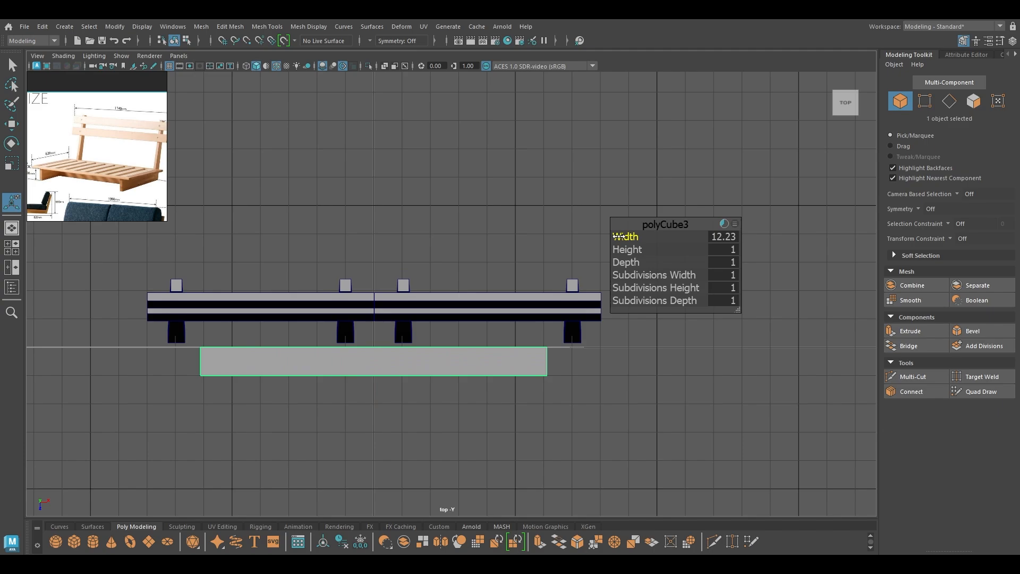
drag(618, 237, 811, 263)
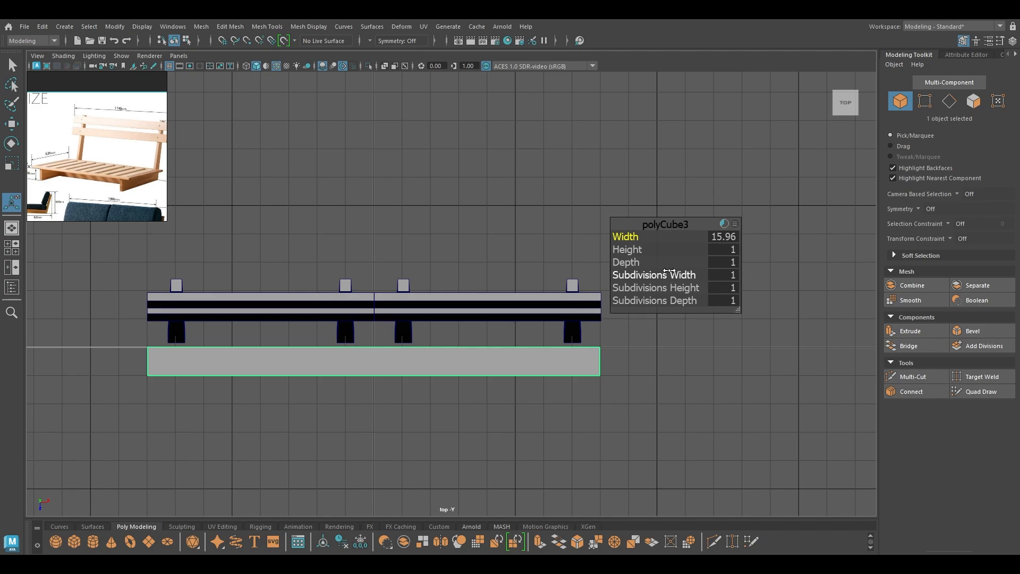
Flatten the cube into a rear seat rail with a height of 0.2 and a depth of 0.65
mouse_move(625, 261)
mouse_down()
mouse_move(604, 266)
mouse_move(629, 249)
mouse_up()
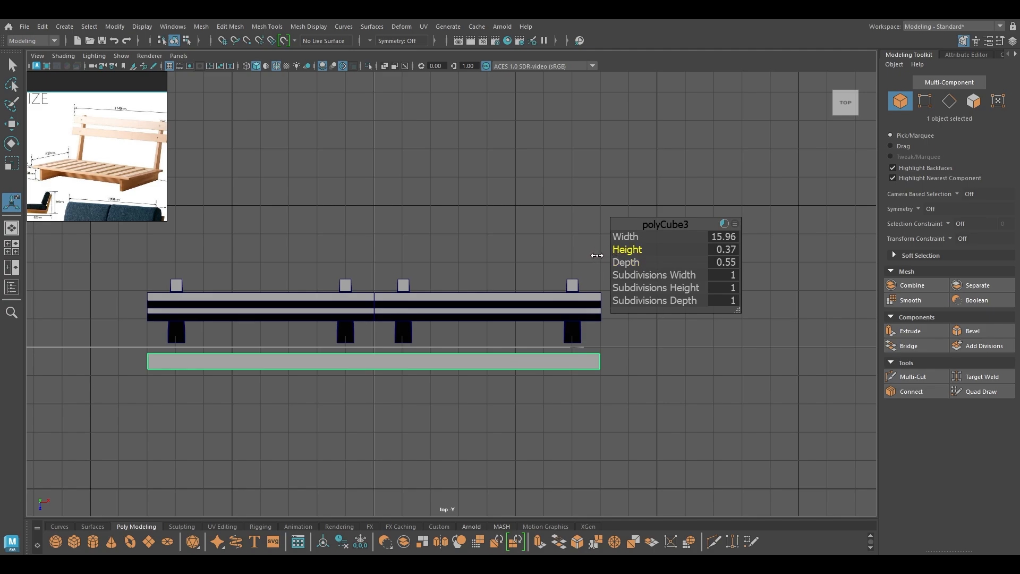
drag(597, 256, 585, 181)
key(w)
key(space)
alt+drag(566, 233, 465, 229)
alt+right_drag(465, 229, 512, 337)
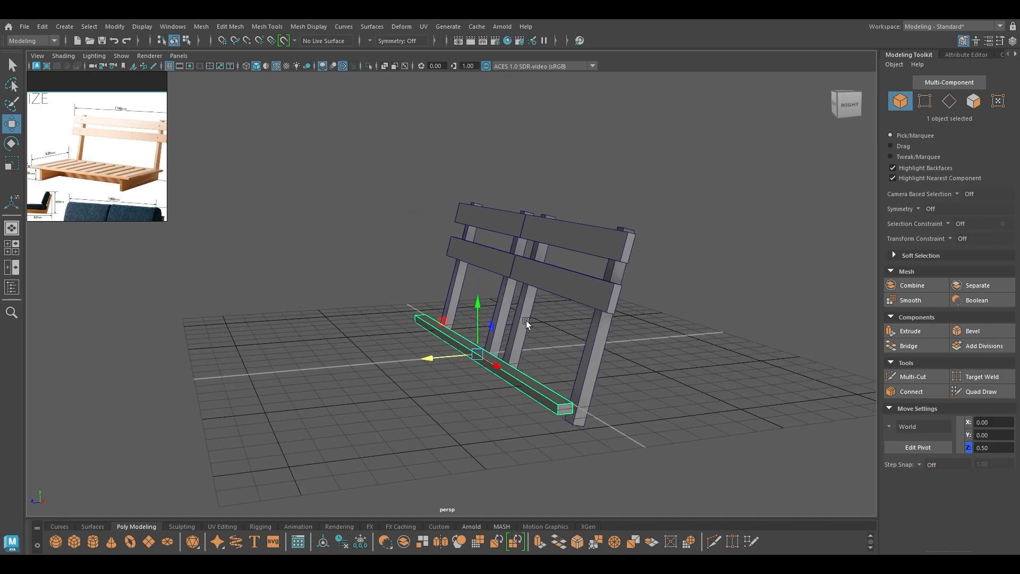
key(t)
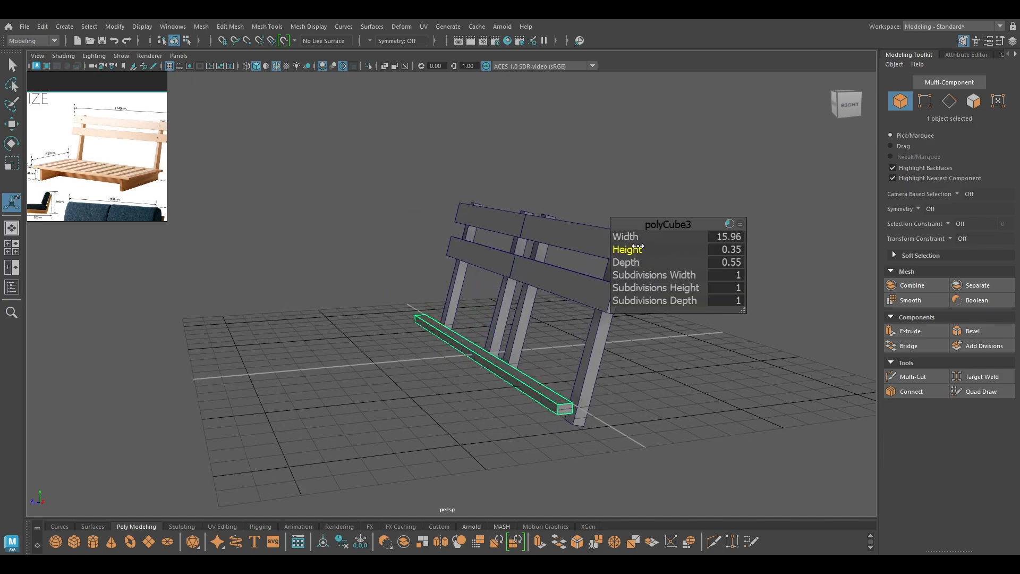
drag(638, 248, 633, 249)
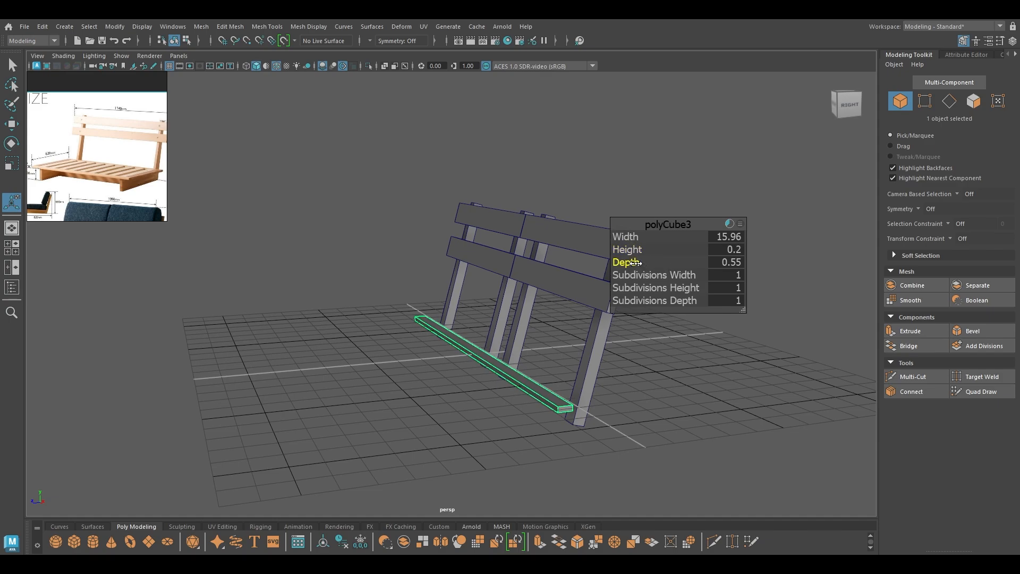
drag(636, 263, 641, 262)
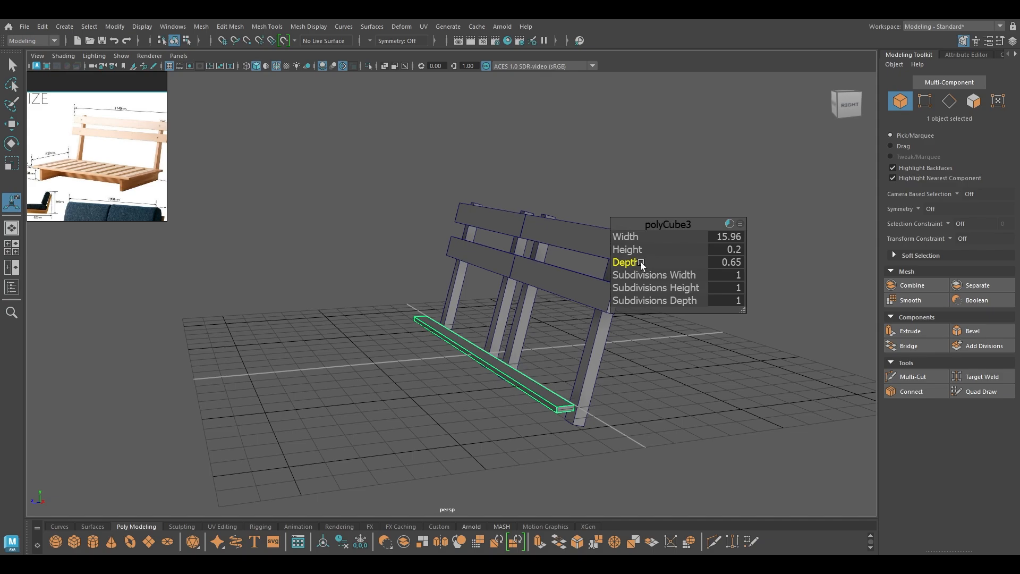
Move the rail in the side view to Y -0.22 and Z 0.04, against the front of the tilted leg
key(w)
alt+drag(608, 305, 725, 340)
key(space)
alt+middle_drag(649, 322, 431, 321)
scroll(432, 322, up, 1)
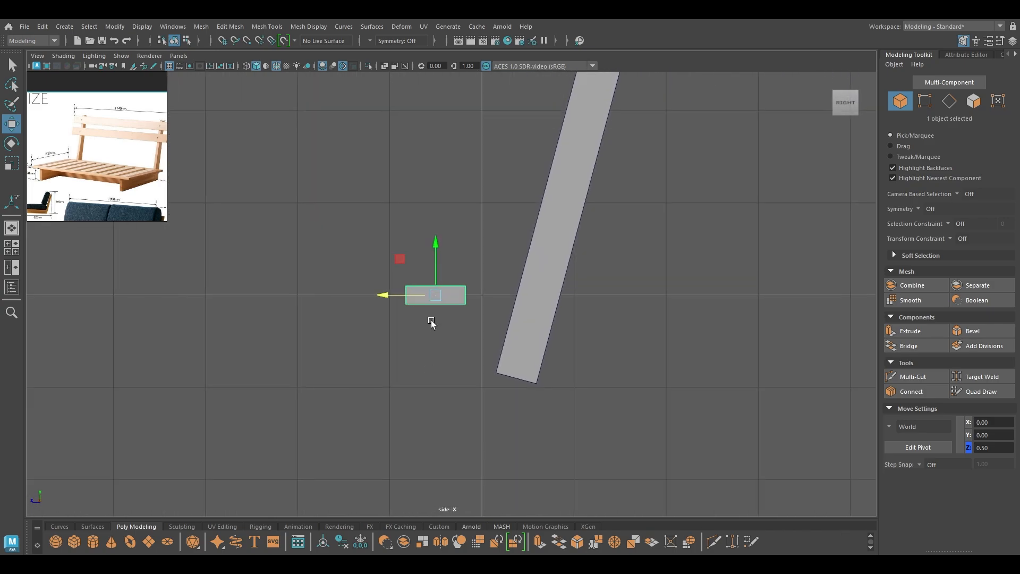
mouse_move(434, 250)
mouse_down()
mouse_move(454, 320)
mouse_move(436, 264)
mouse_up()
drag(388, 317, 424, 325)
alt+right_drag(460, 361, 487, 326)
alt+right_drag(477, 376, 461, 306)
alt+middle_drag(461, 306, 587, 296)
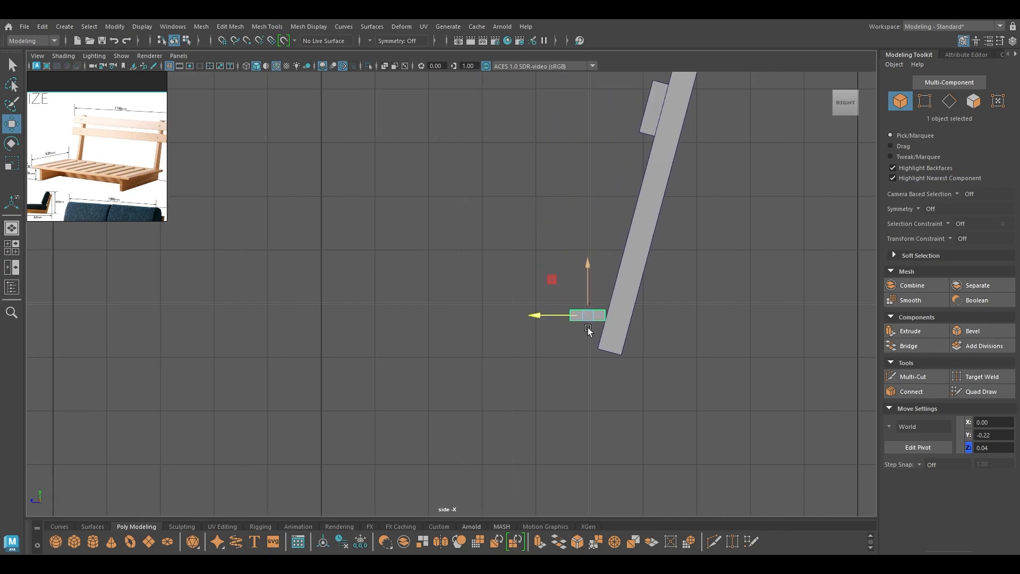
Duplicate the rear rail and move the copy forward to Z 6.35 as the front rail of the seat
drag(529, 314, 356, 327)
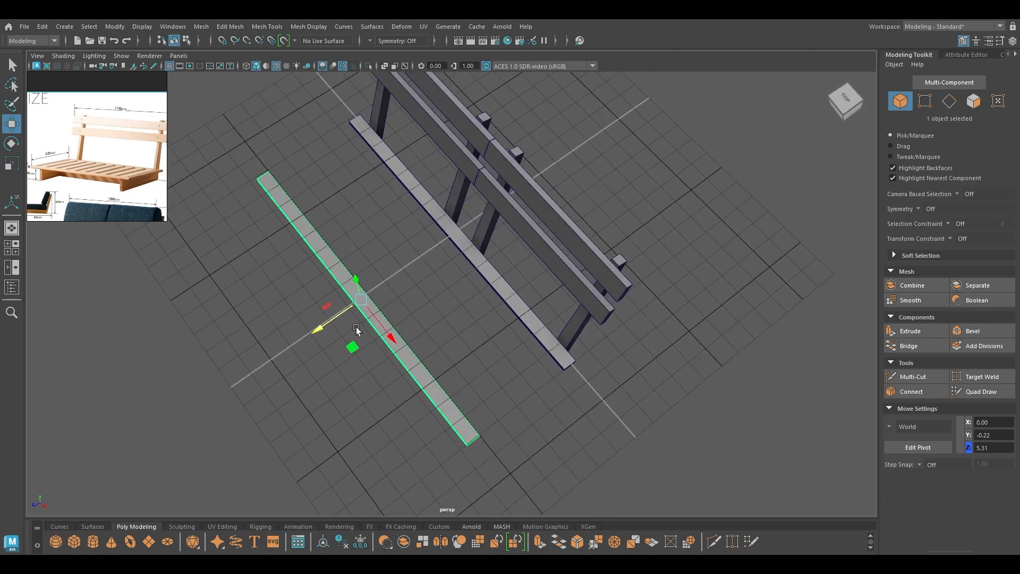
scroll(110, 170, down, 2)
alt+drag(406, 295, 425, 312)
middle_drag(341, 369, 325, 374)
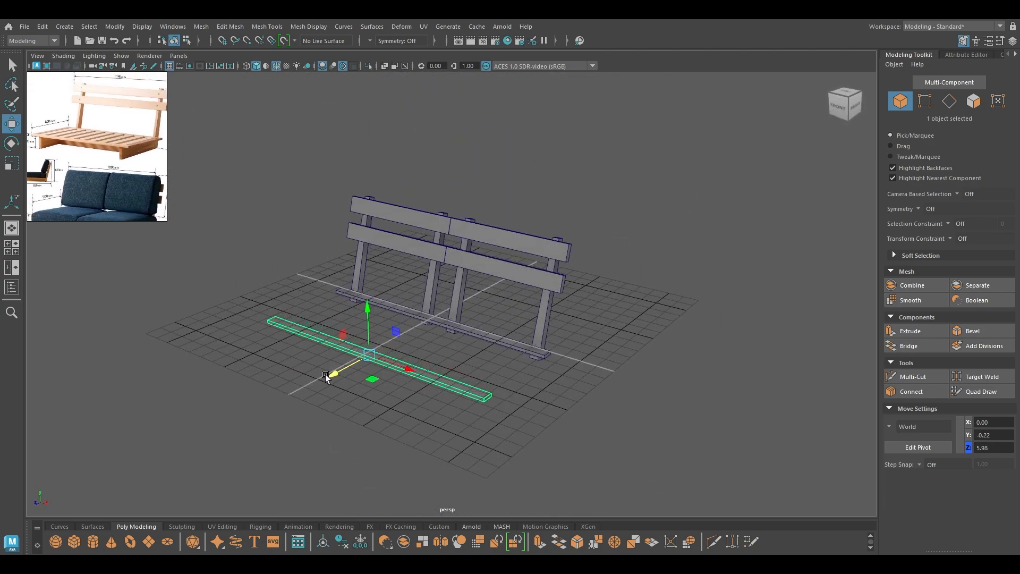
key(space)
drag(326, 374, 375, 371)
middle_drag(237, 332, 198, 326)
Duplicate the front rail, rotate the copy -90 degrees about Y, and align it with the rails' end at X 7.63
key(space)
drag(198, 326, 503, 339)
key(space)
click(448, 339)
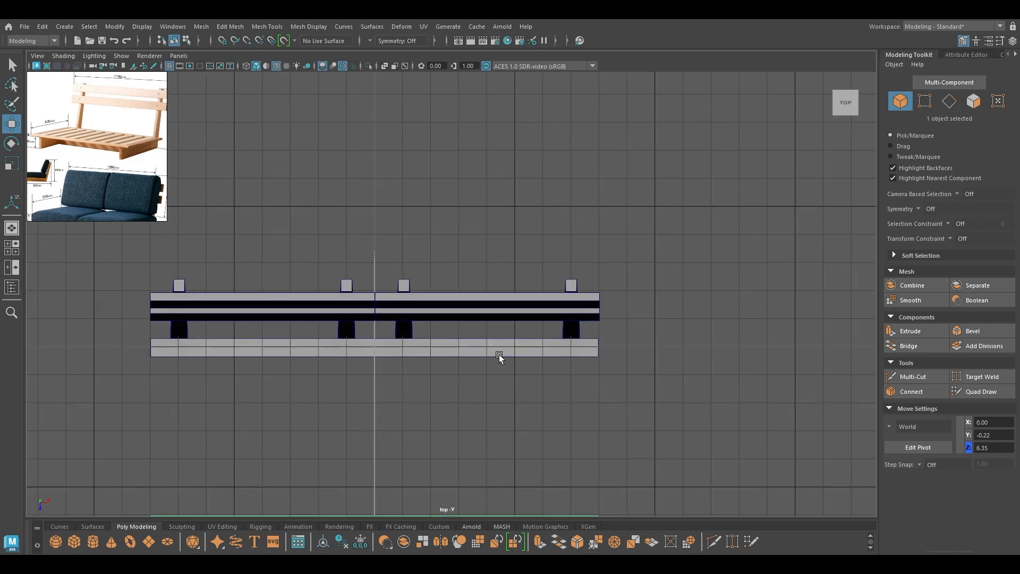
alt+middle_drag(515, 359, 494, 314)
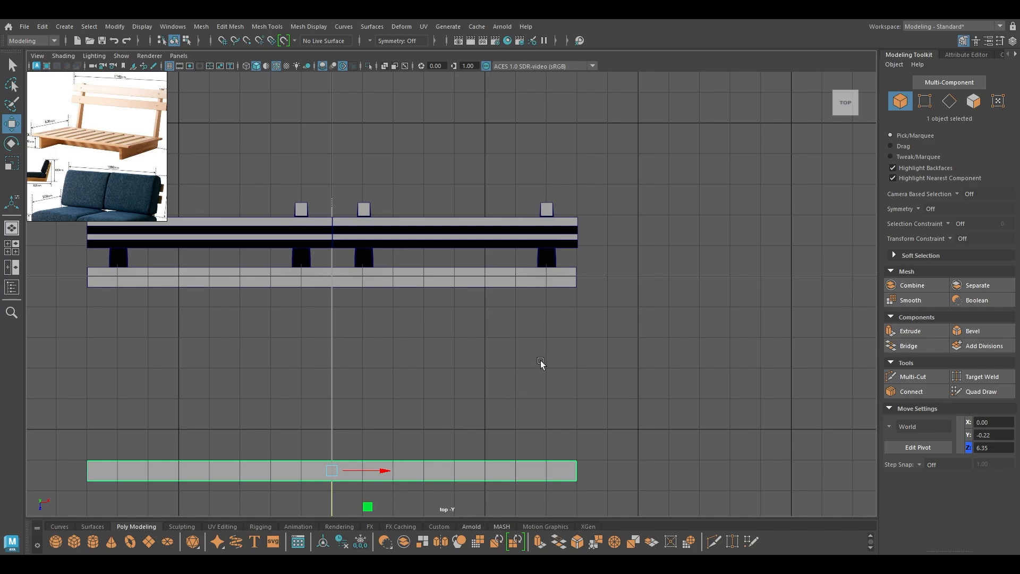
alt+middle_drag(516, 348, 570, 321)
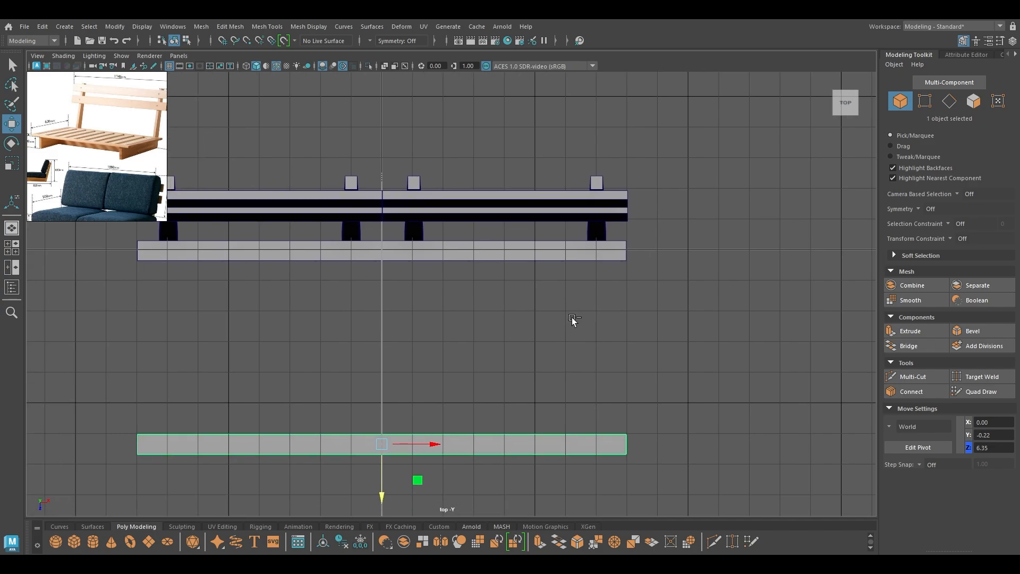
key(e)
drag(435, 455, 376, 512)
key(w)
alt+middle_drag(475, 392, 436, 281)
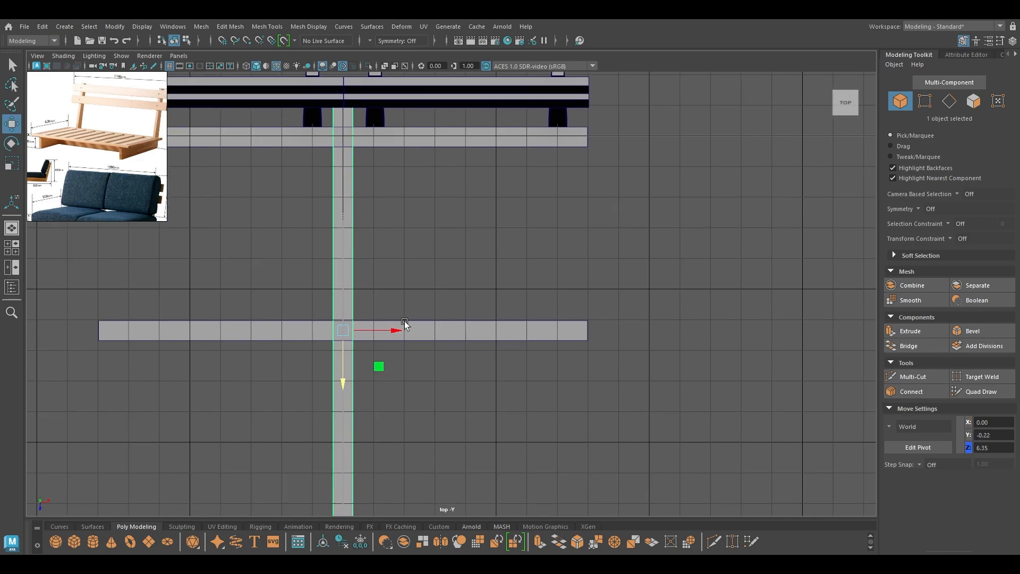
drag(392, 334, 627, 351)
Snap the side rail's back end vertices to the rear rail's inner edge
alt+middle_drag(662, 250, 572, 406)
scroll(684, 240, up, 4)
right_drag(686, 230, 634, 216)
drag(624, 170, 510, 231)
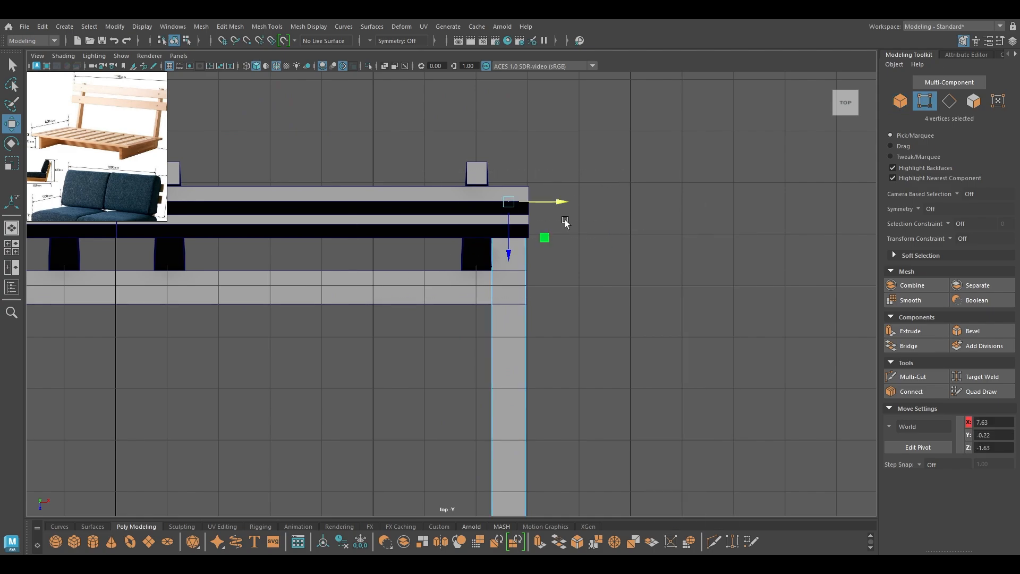
key(v)
drag(509, 258, 510, 302)
scroll(452, 270, down, 3)
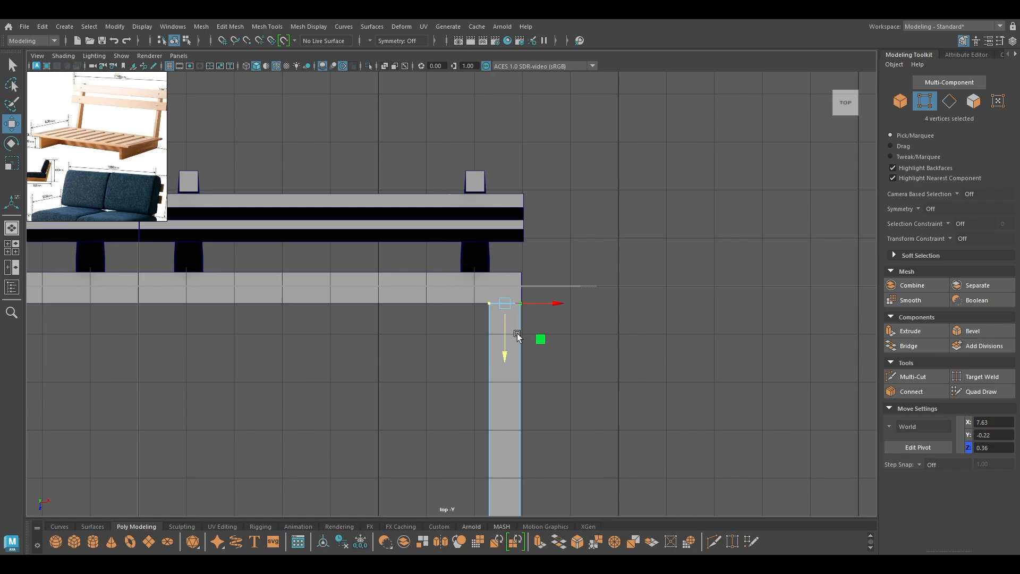
Snap the side rail's front end vertices to the front rail's inner edge and return to object selection
alt+middle_drag(490, 299, 479, 106)
alt+middle_drag(532, 351, 541, 174)
drag(566, 280, 402, 456)
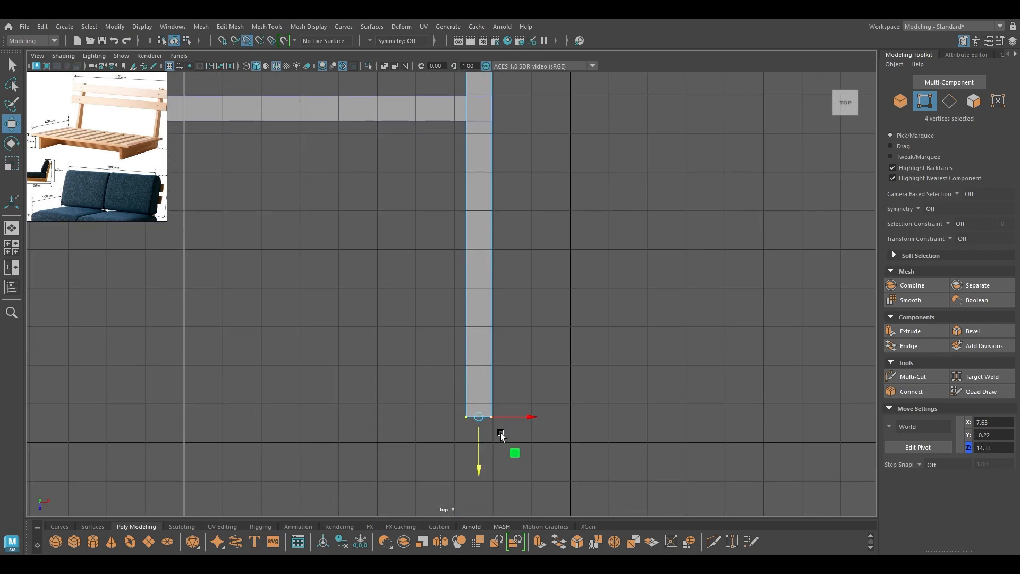
key(v)
drag(475, 474, 479, 470)
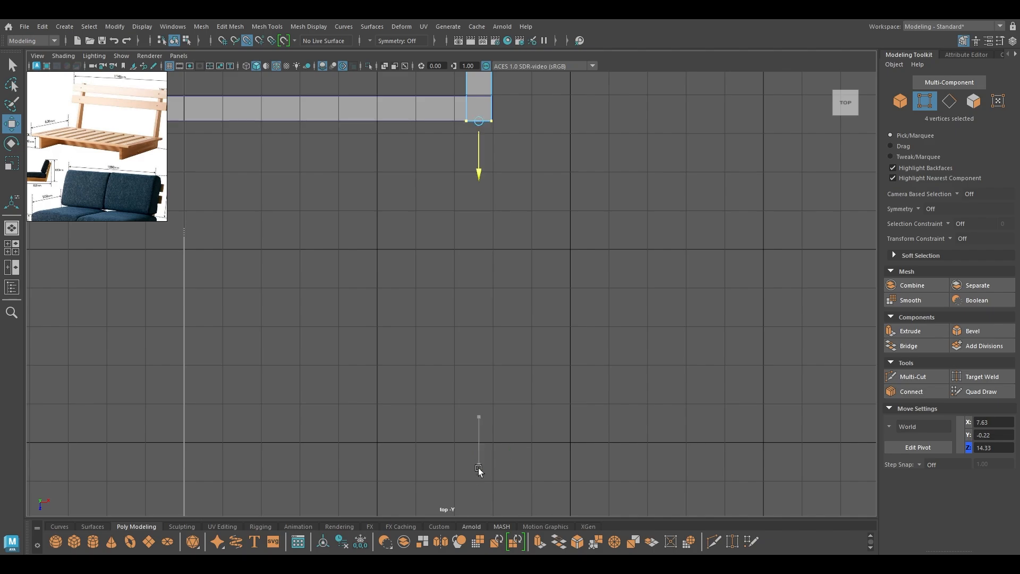
drag(458, 151, 458, 97)
alt+middle_drag(461, 111, 477, 348)
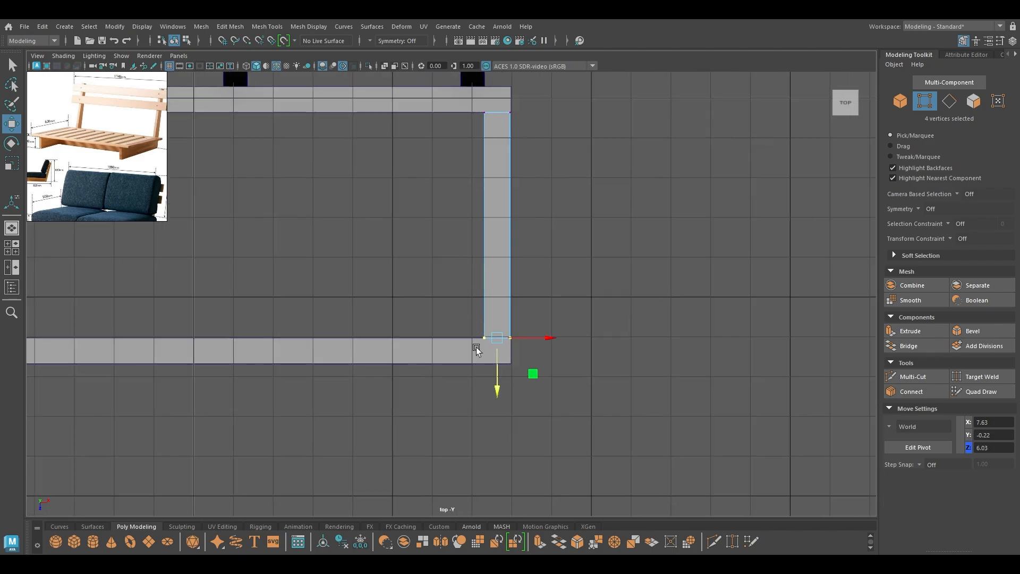
scroll(476, 347, up, 2)
right_drag(491, 251, 543, 237)
Examine the side rail and its fit with the seat frame in the perspective view
key(space)
drag(576, 211, 576, 184)
alt+drag(569, 250, 485, 263)
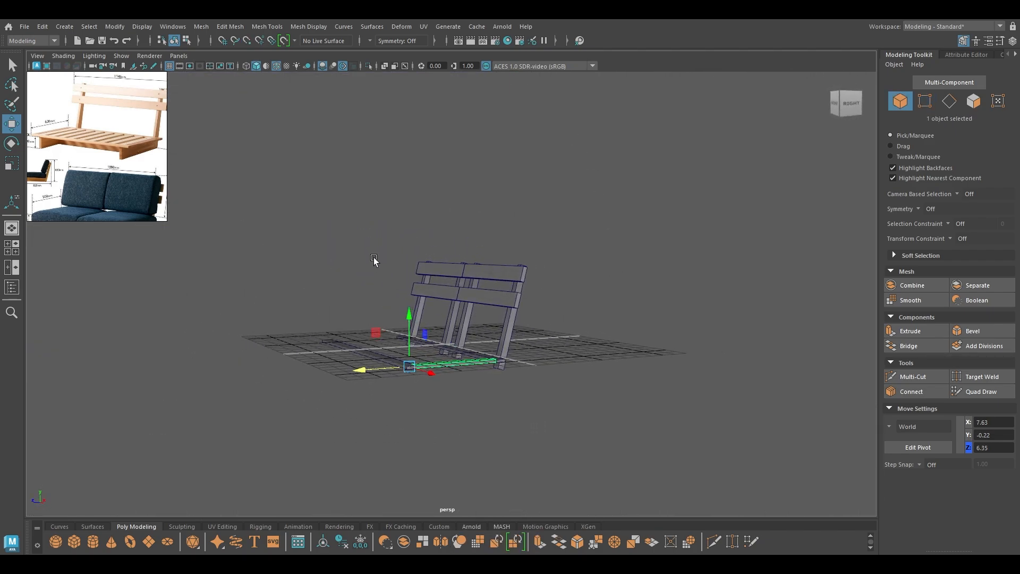
click(312, 265)
alt+right_drag(311, 264, 585, 277)
click(471, 526)
alt+middle_drag(521, 471, 571, 335)
alt+drag(571, 335, 529, 371)
alt+middle_drag(492, 345, 630, 381)
Select the side rail in the top view and snap its pivot along X to the grid's centre line
key(space)
drag(652, 382, 559, 371)
scroll(564, 356, down, 7)
alt+middle_drag(503, 267, 697, 369)
click(543, 311)
scroll(697, 367, up, 2)
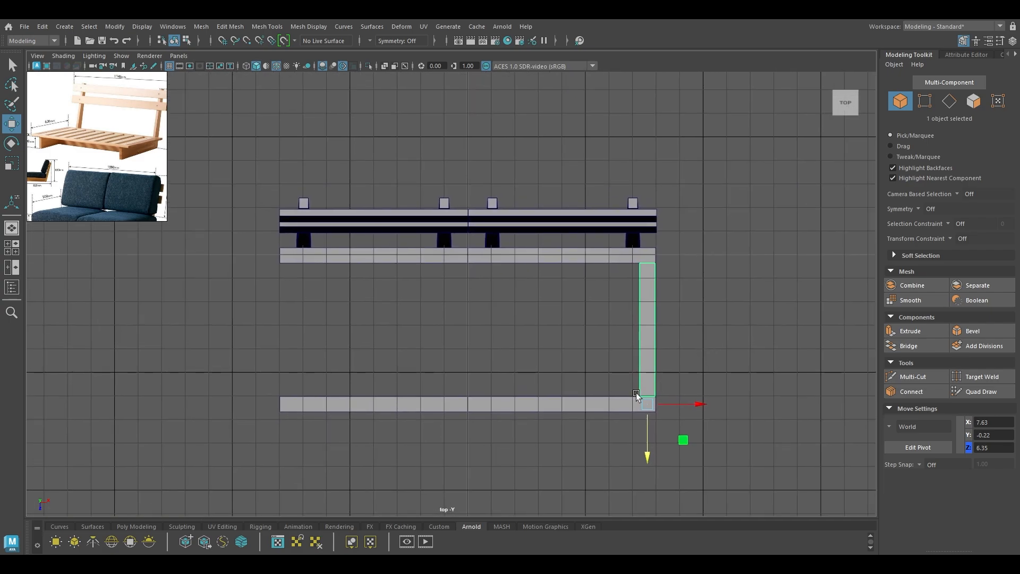
key(d)
key(x)
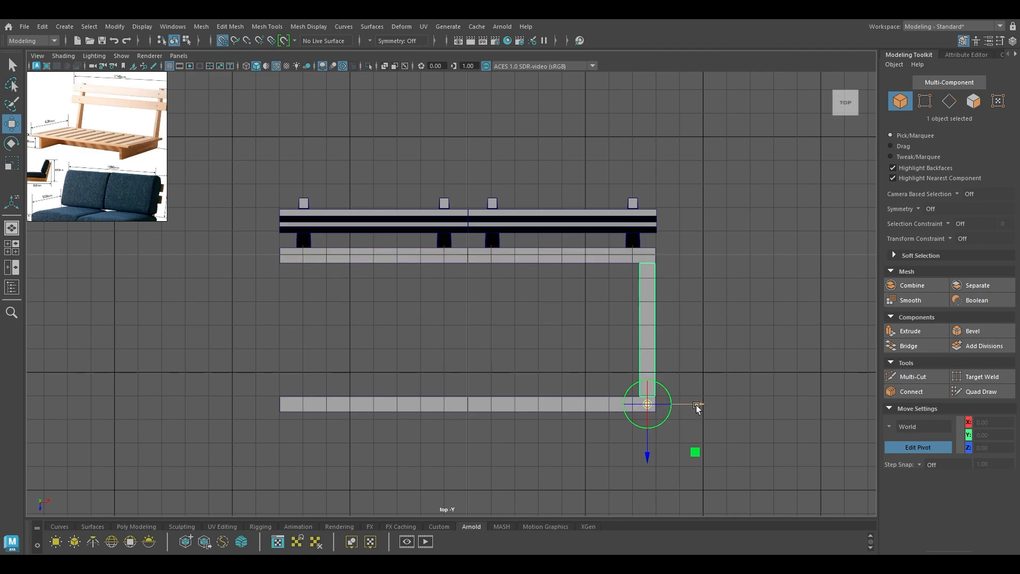
drag(697, 405, 476, 398)
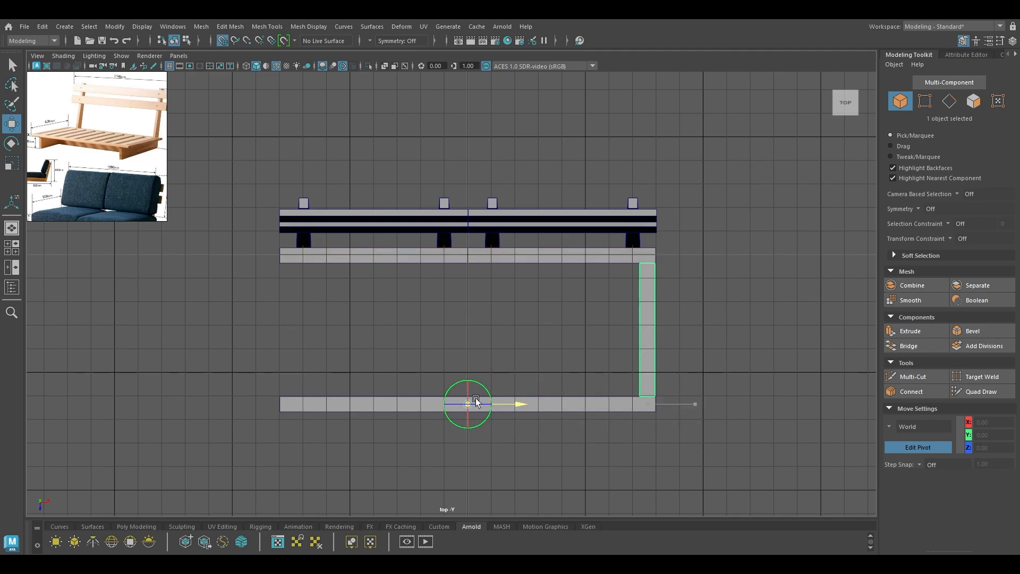
key(d)
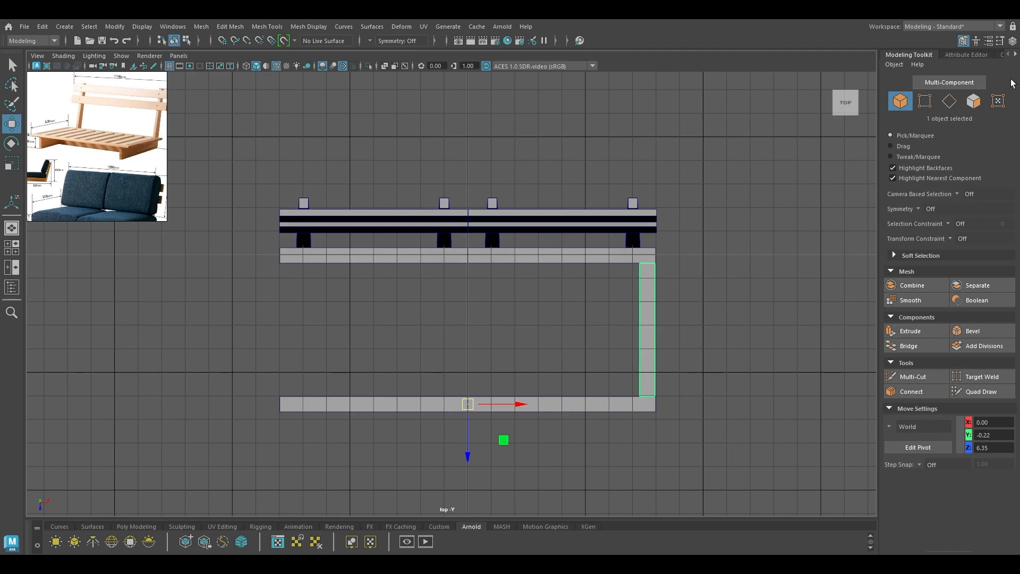
Duplicate the side rail and mirror the copy to the opposite end by setting Scale Z to -1
click(1001, 42)
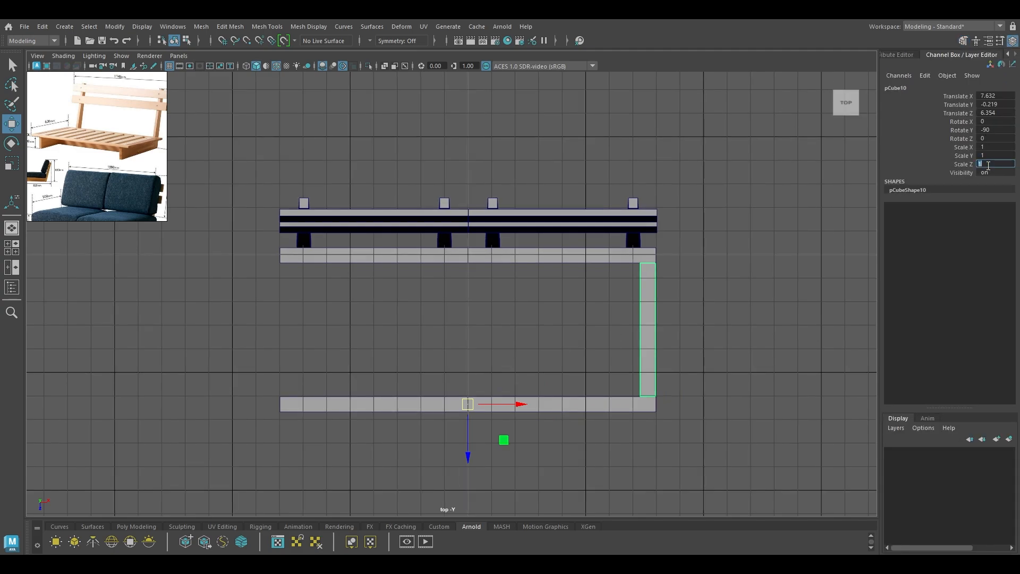
click(989, 166)
text(-1)
key(Return)
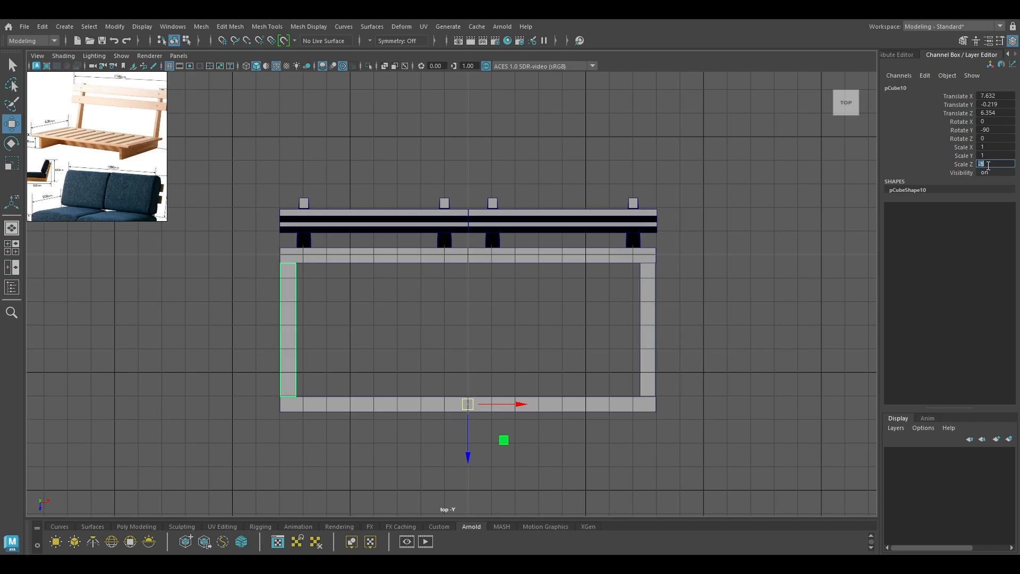
click(763, 360)
click(645, 331)
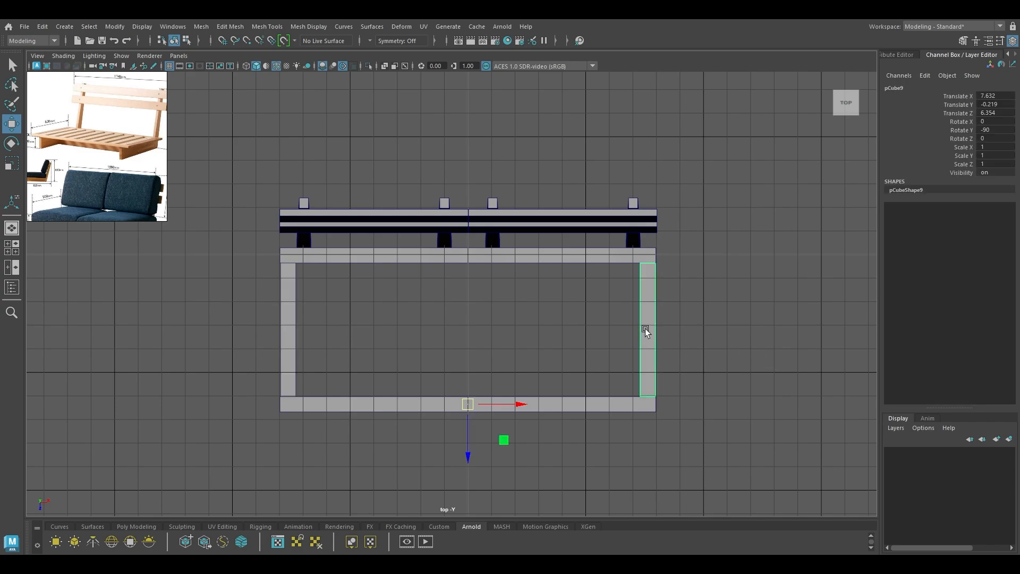
drag(523, 405, 537, 404)
key(ctrl+a)
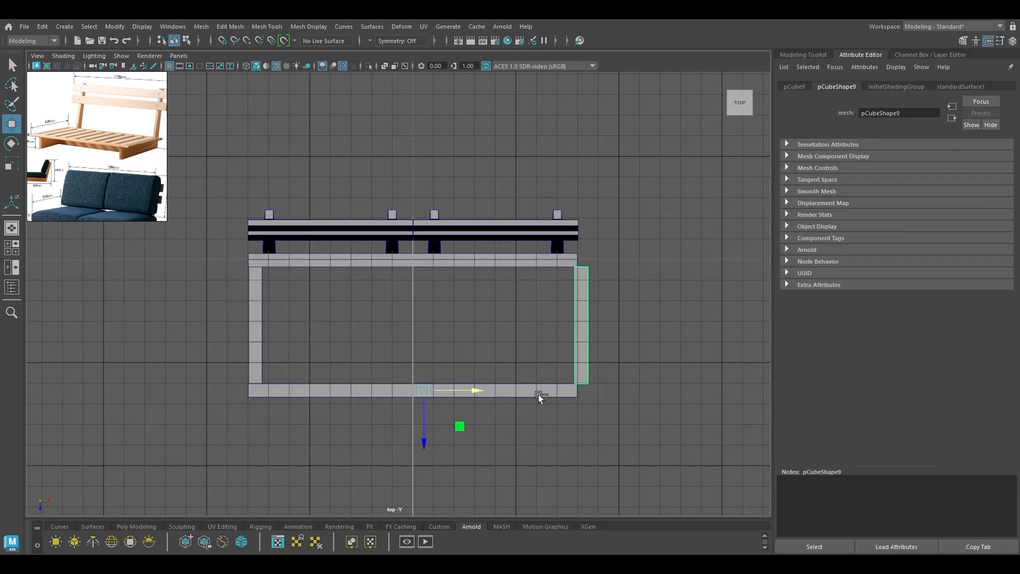
key(ctrl+z)
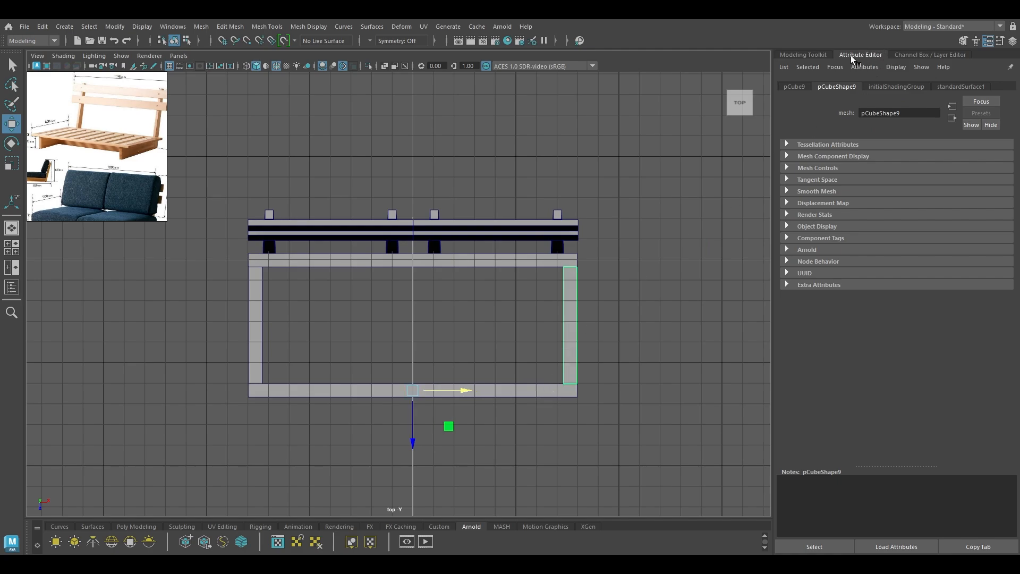
Inspect the rectangular seat frame in perspective and compare it with the slatted seat in the reference
click(804, 54)
key(space)
drag(759, 151, 755, 126)
alt+drag(681, 272, 634, 239)
click(471, 302)
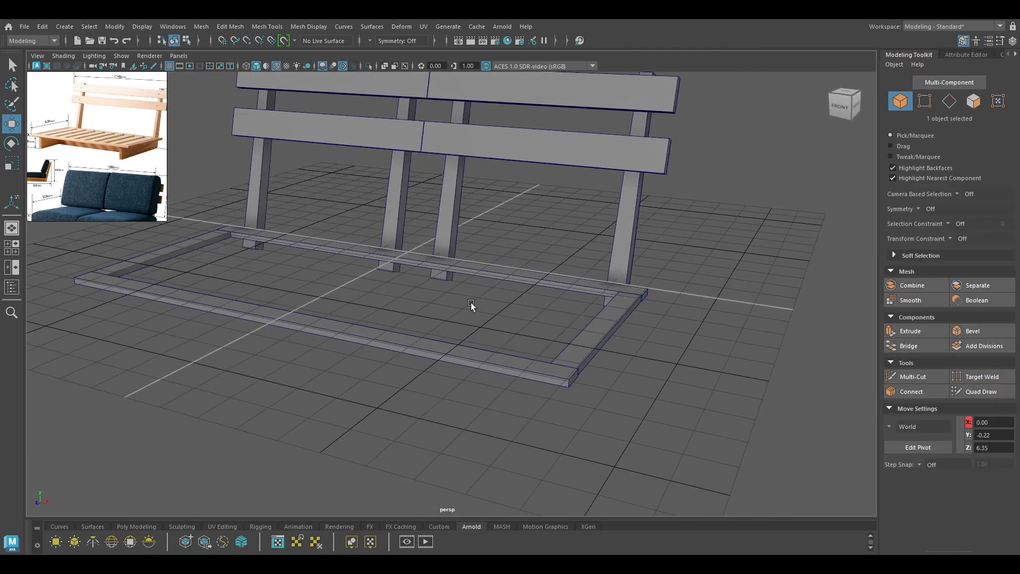
click(461, 270)
alt+drag(493, 305, 452, 296)
right_drag(694, 366, 763, 234)
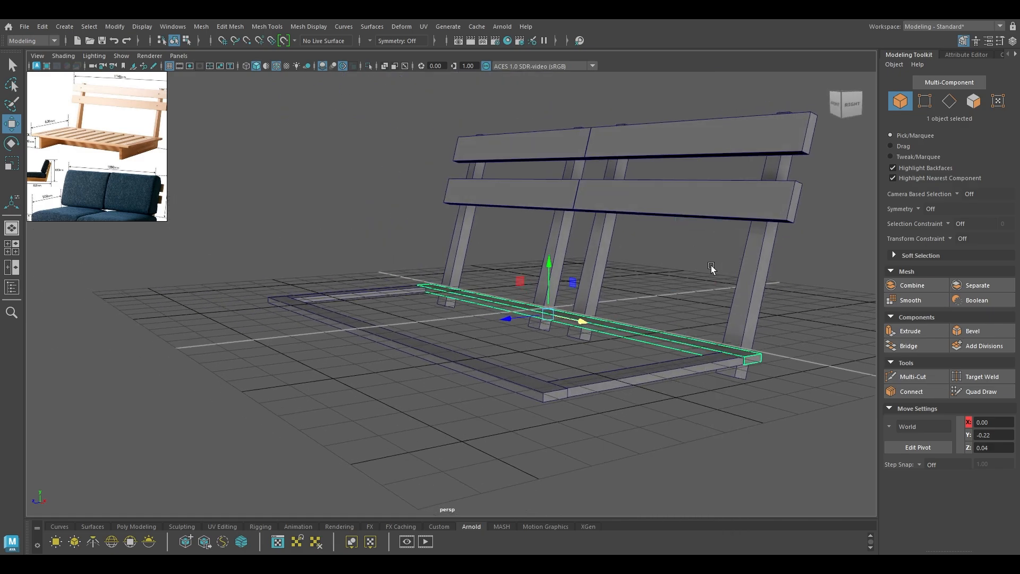
click(711, 266)
alt+drag(675, 282, 709, 339)
key(f)
scroll(114, 188, up, 3)
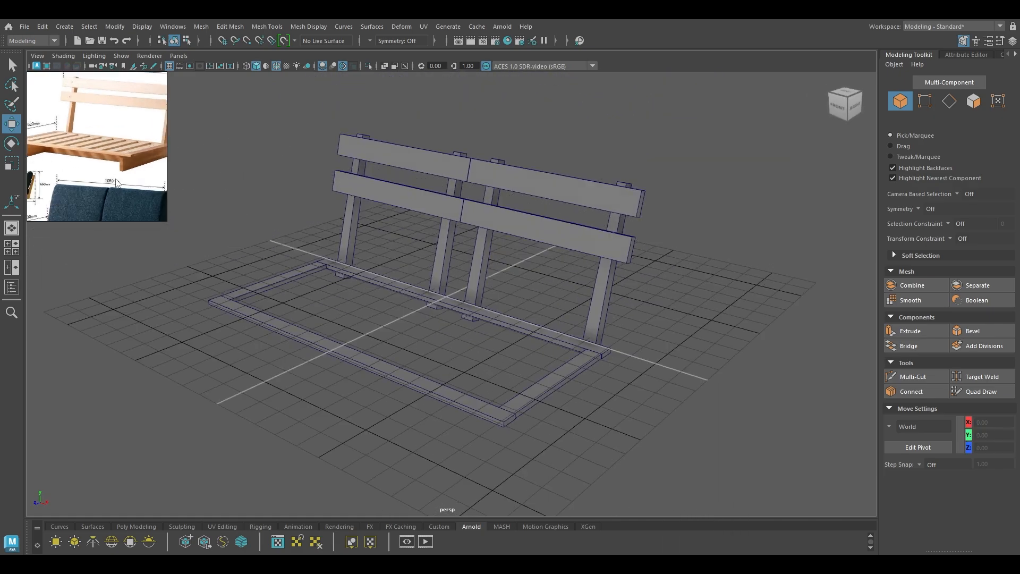
In the side view, slant the rear seat rail's back edge to match the post's tilt by moving its upper vertices to Z -0.34
alt+drag(375, 258, 438, 276)
key(space)
scroll(582, 311, up, 2)
scroll(662, 384, up, 2)
alt+middle_drag(662, 384, 476, 441)
scroll(477, 442, up, 1)
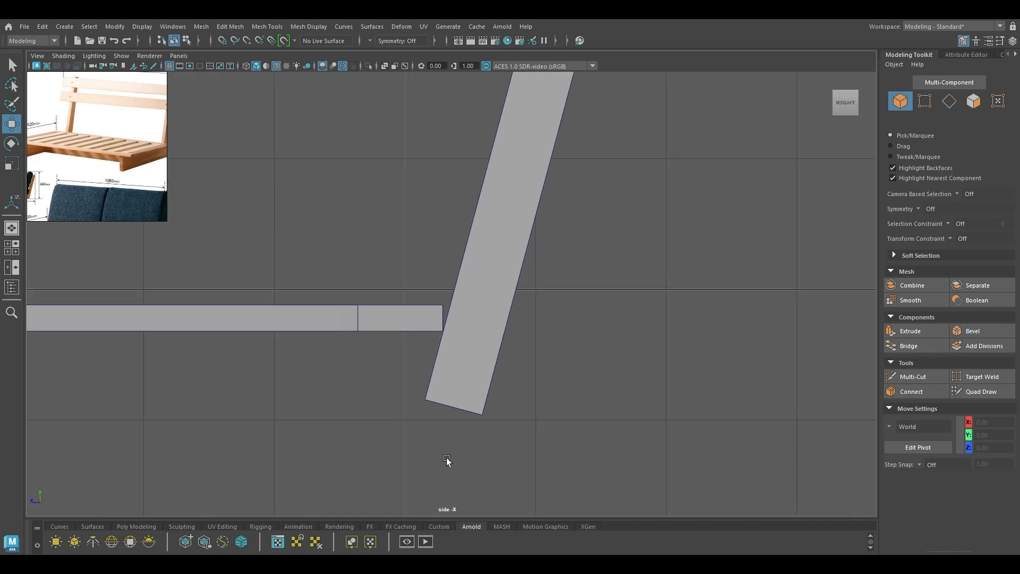
click(419, 311)
scroll(406, 257, up, 2)
right_drag(458, 260, 412, 256)
drag(434, 284, 510, 378)
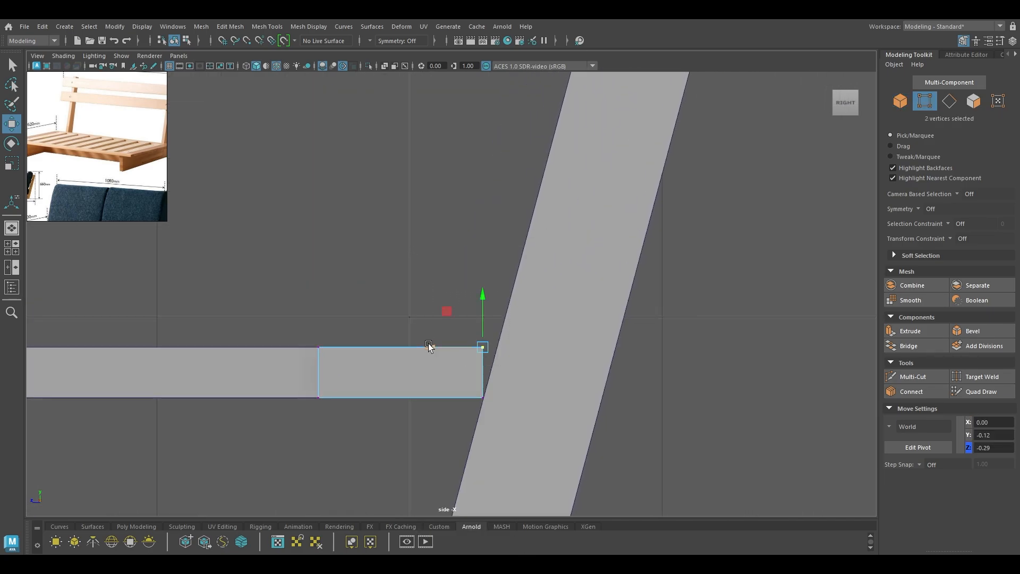
scroll(481, 445, up, 2)
drag(436, 364, 456, 367)
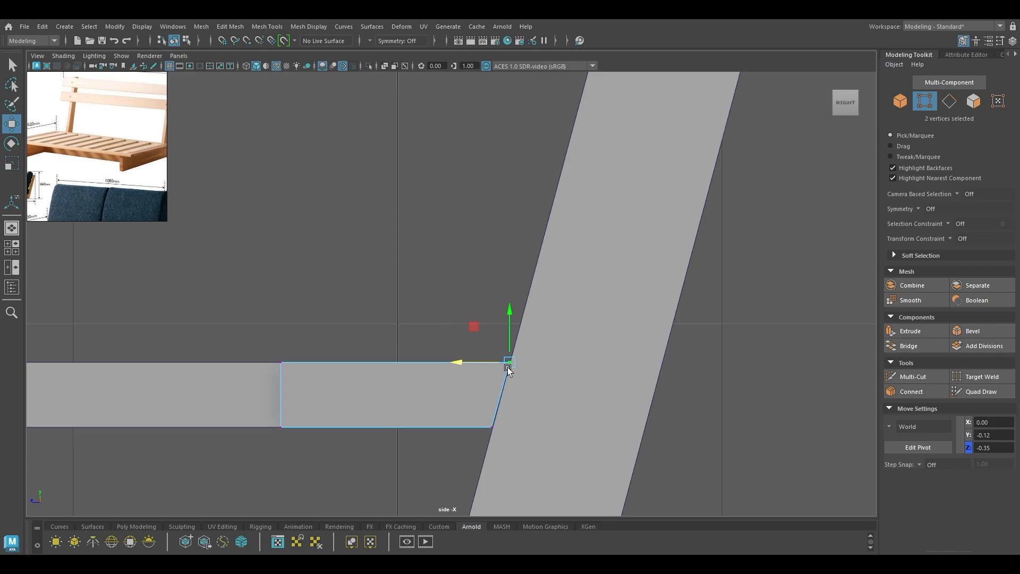
scroll(476, 372, up, 5)
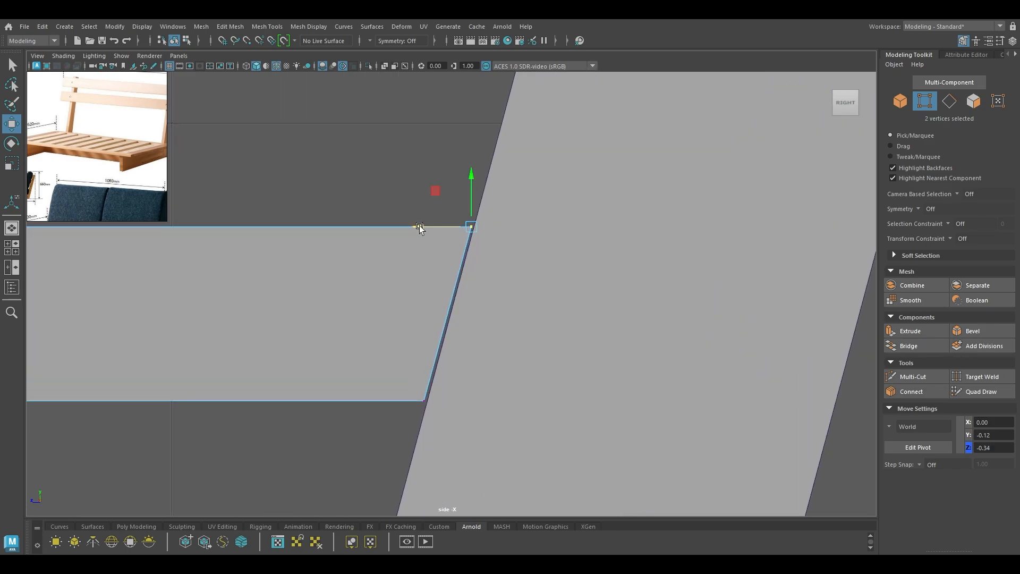
Nudge all four back-edge vertices of the rear rail along Z against the tilted posts and return to object mode in perspective
drag(505, 439, 360, 121)
drag(394, 312, 393, 313)
key(space)
key(space)
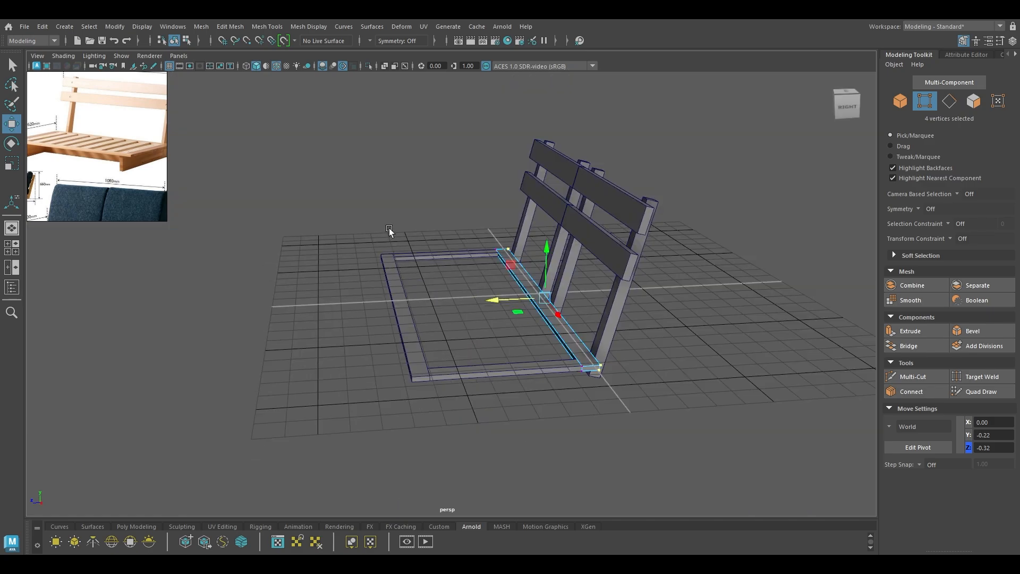
right_drag(432, 255, 481, 213)
click(439, 294)
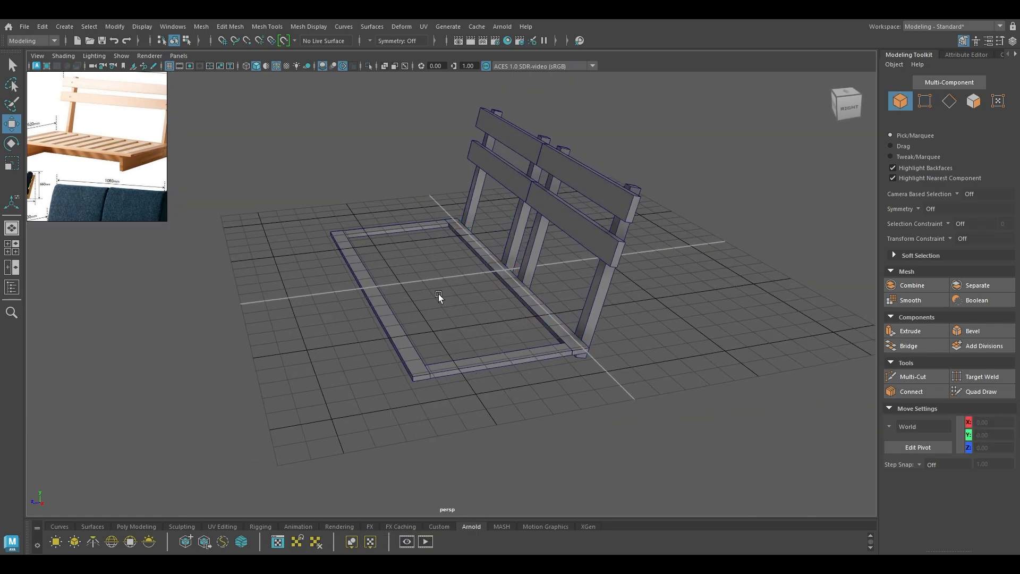
Select the seat frame's right side rail and centre its pivot on the rail in the top view
alt+drag(438, 295, 482, 305)
alt+middle_drag(483, 304, 631, 338)
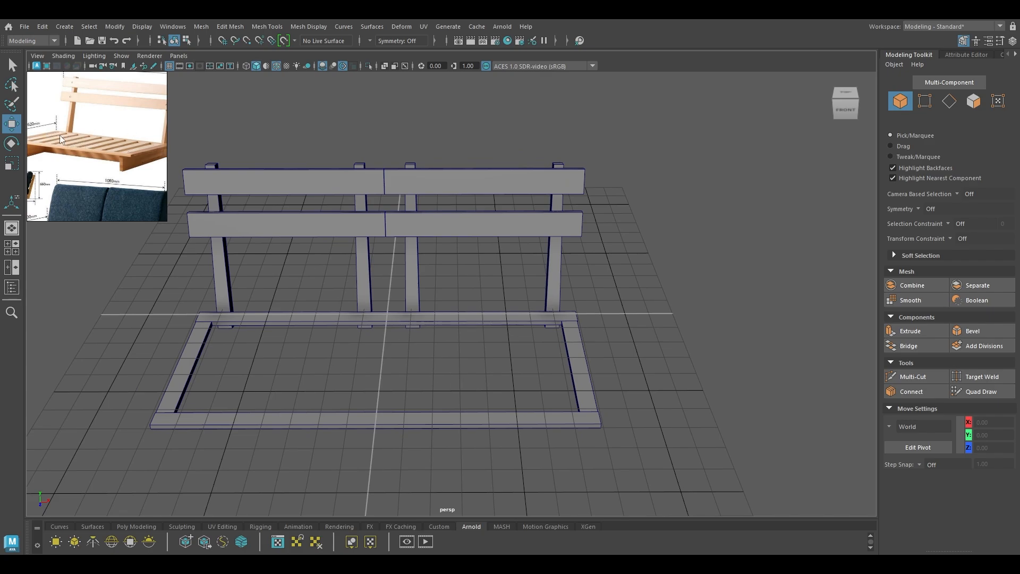
click(569, 359)
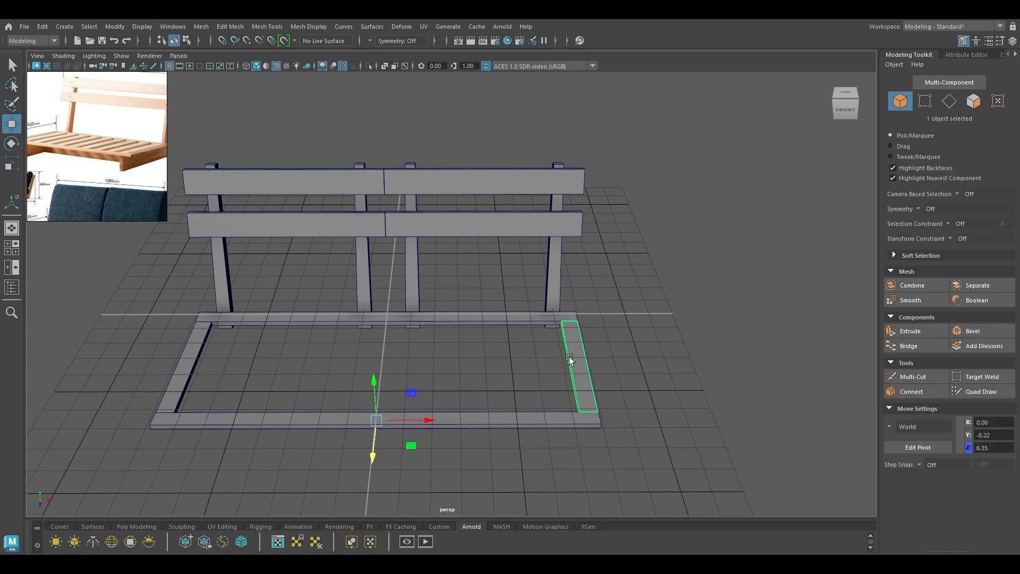
key(space)
drag(569, 359, 516, 372)
alt+right_drag(517, 380, 519, 388)
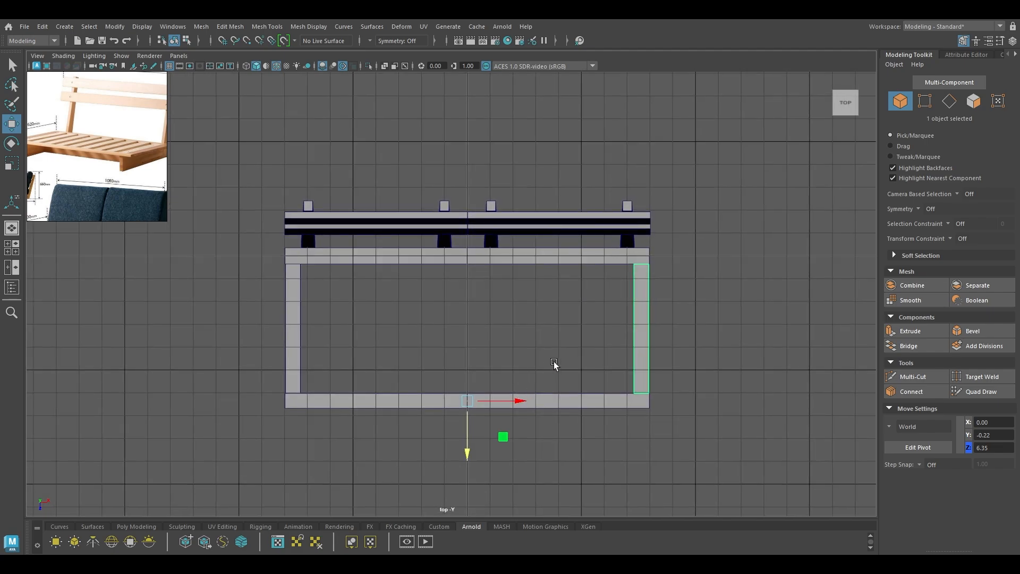
key(space)
drag(521, 322, 544, 330)
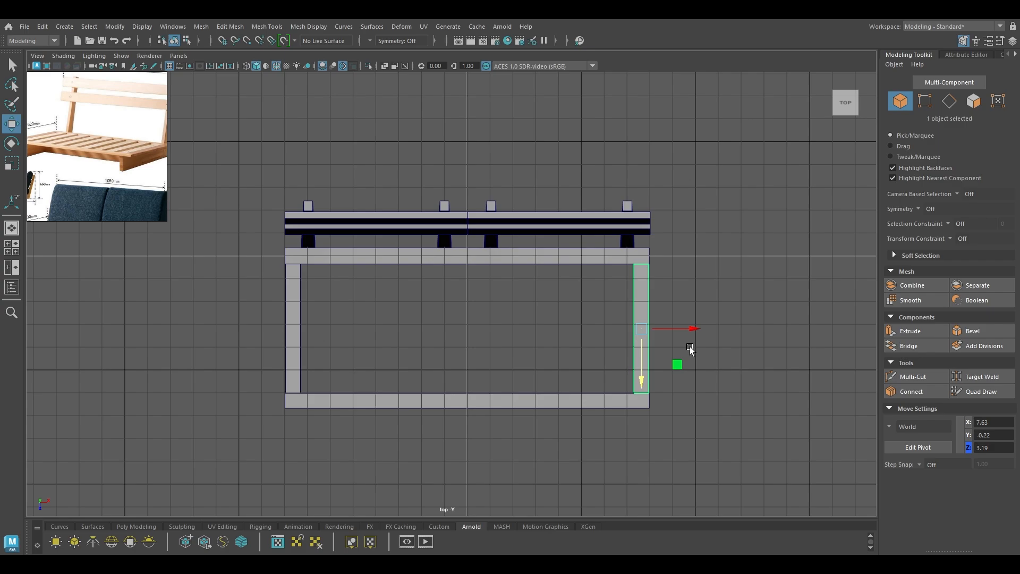
Duplicate the side rail inward along X and repeat the offset copy until ten evenly spaced slats fill the seat frame
drag(689, 333, 659, 334)
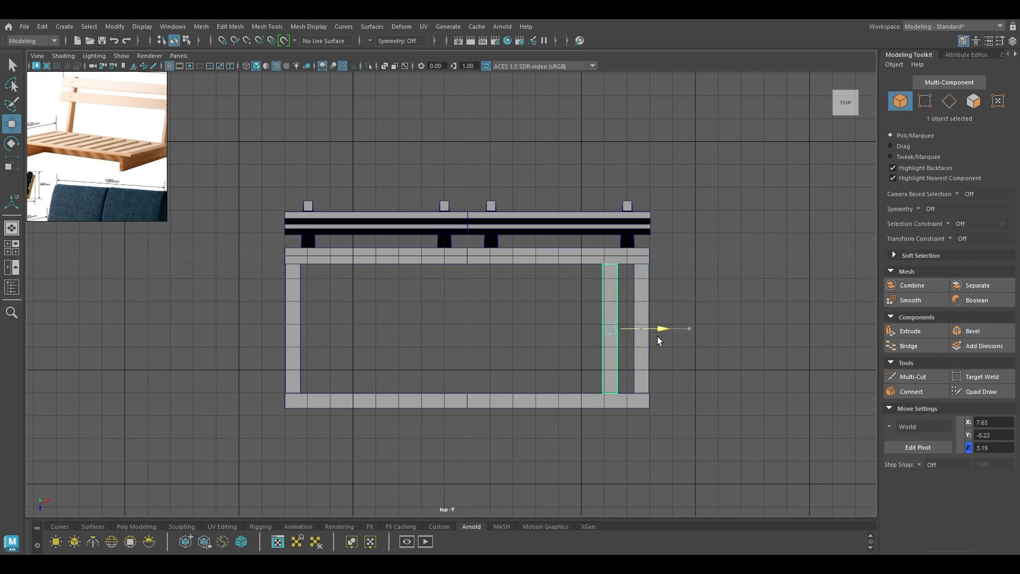
key(shift+d)
key(shift+d)
key(shift+d)
key(shift+d)
key(shift+d)
key(shift+d)
key(shift+d)
key(shift+d)
key(shift+d)
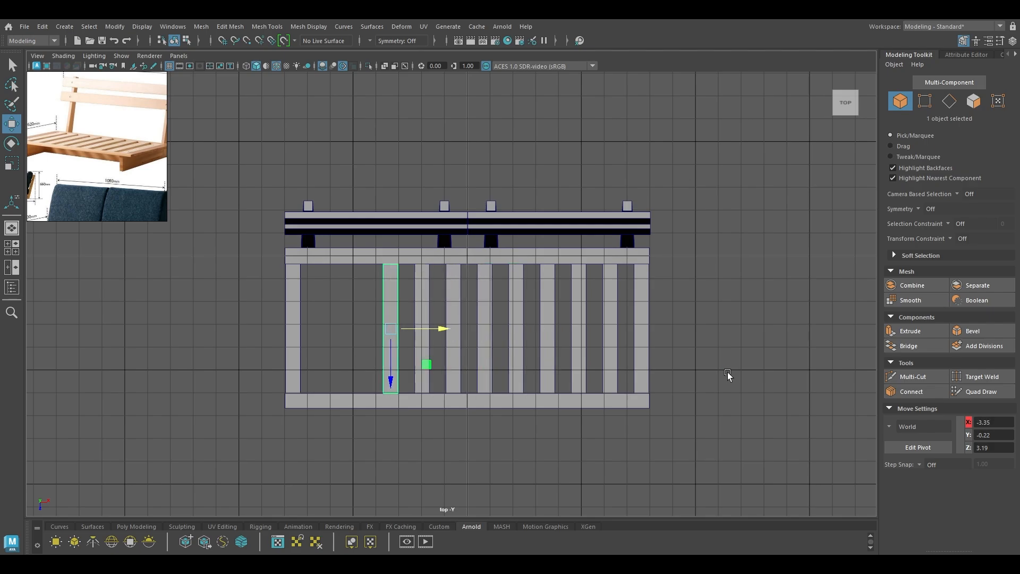
key(space)
drag(723, 367, 331, 270)
click(722, 287)
Create a polygon cube and move it near the right end of the rear seat rail at X 6.33, Z 0.16
scroll(121, 149, down, 2)
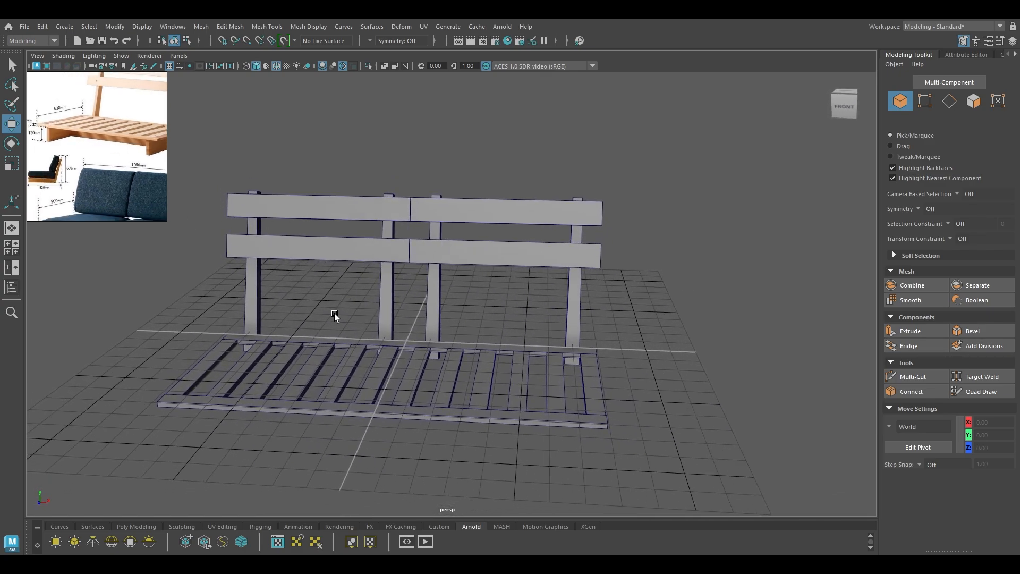
alt+drag(334, 314, 664, 321)
scroll(663, 325, up, 3)
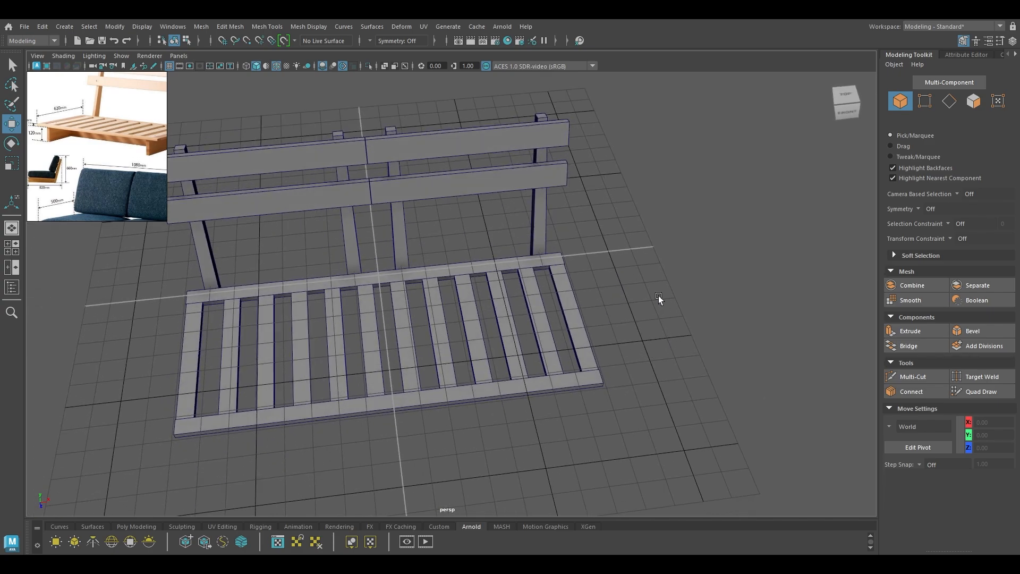
right_drag(659, 295, 652, 325)
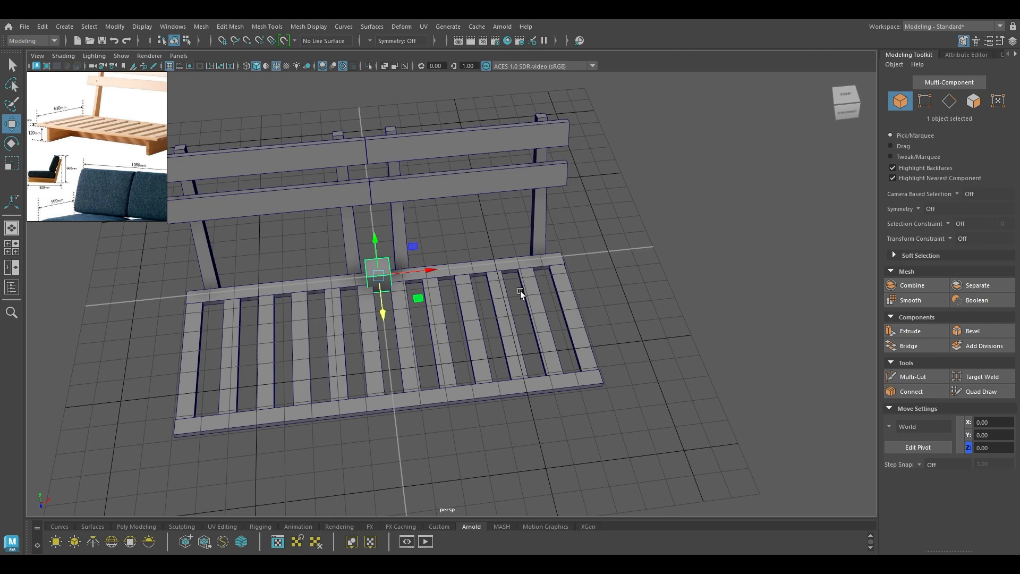
key(space)
drag(388, 302, 339, 285)
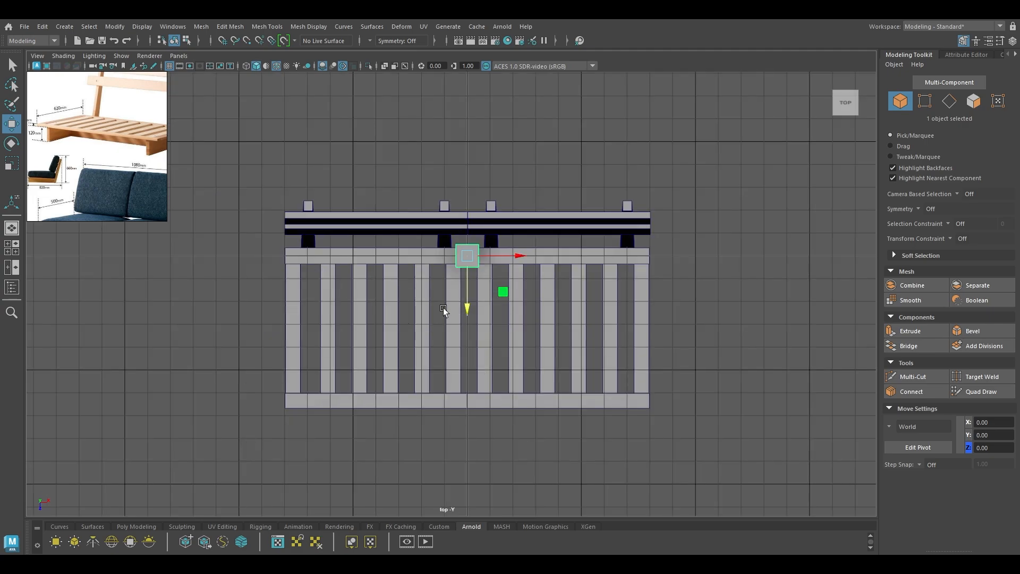
alt+middle_drag(499, 299, 404, 289)
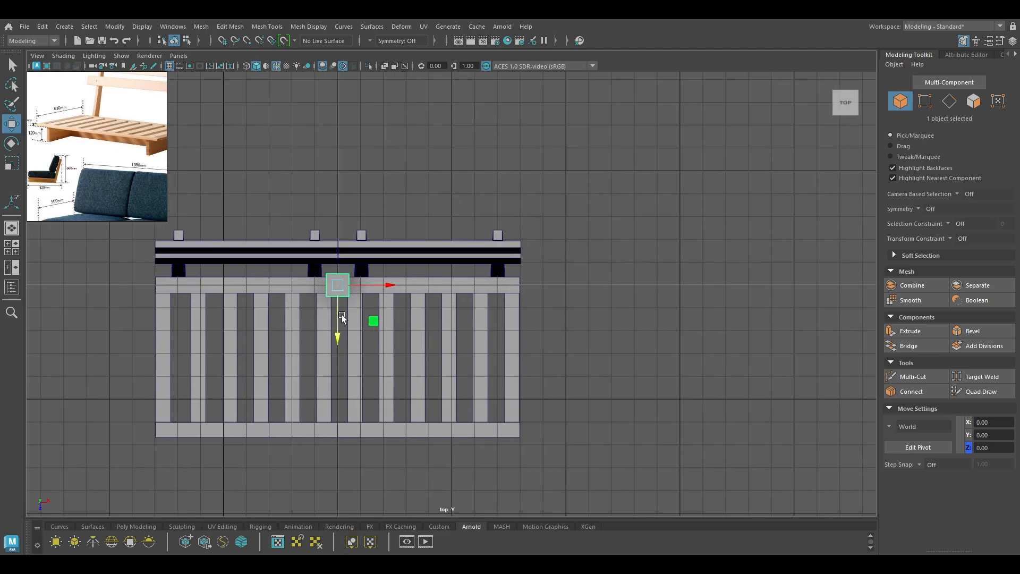
drag(376, 285, 537, 286)
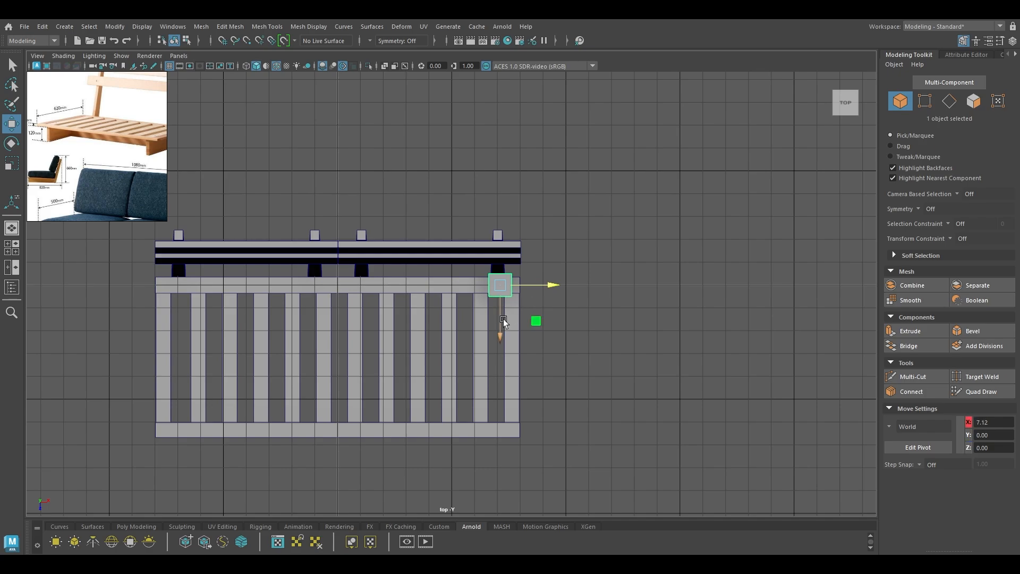
drag(501, 326, 500, 337)
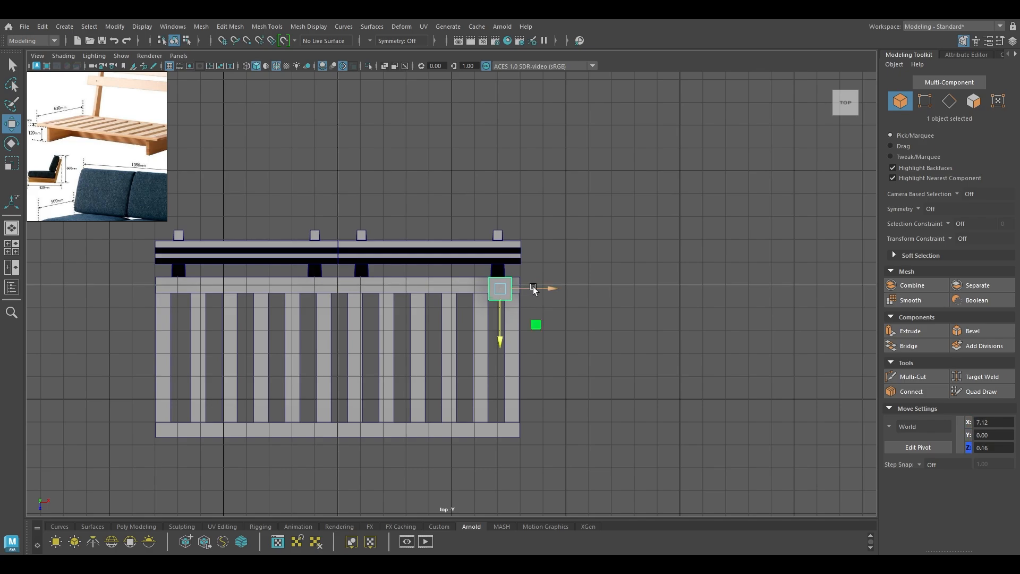
drag(534, 288, 517, 289)
Align the cube with the rear rail's back edge at X 6.28, Z 0.15 and scale it down to a narrow width along X
scroll(607, 470, up, 4)
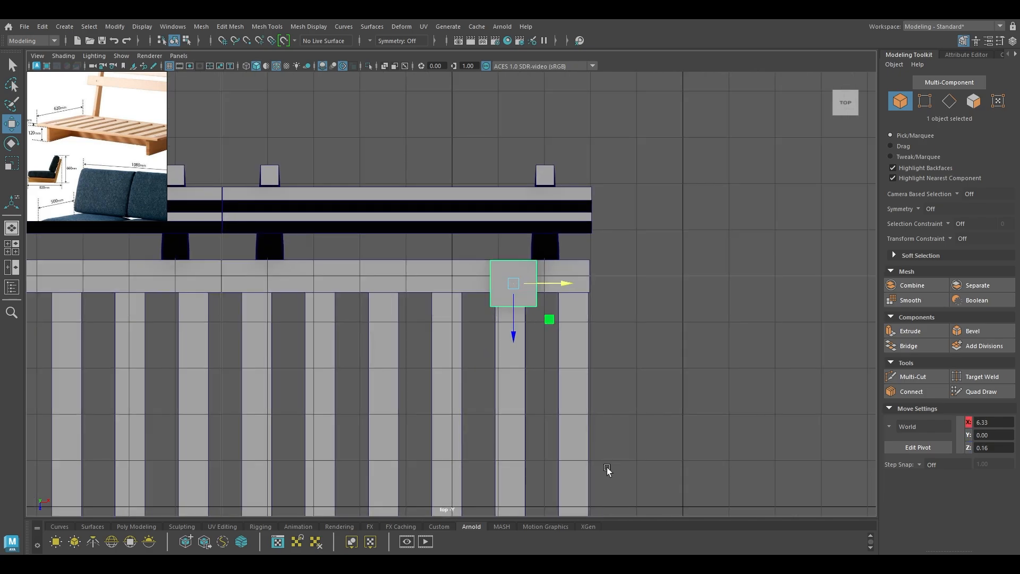
scroll(599, 250, up, 8)
alt+middle_drag(674, 289, 561, 394)
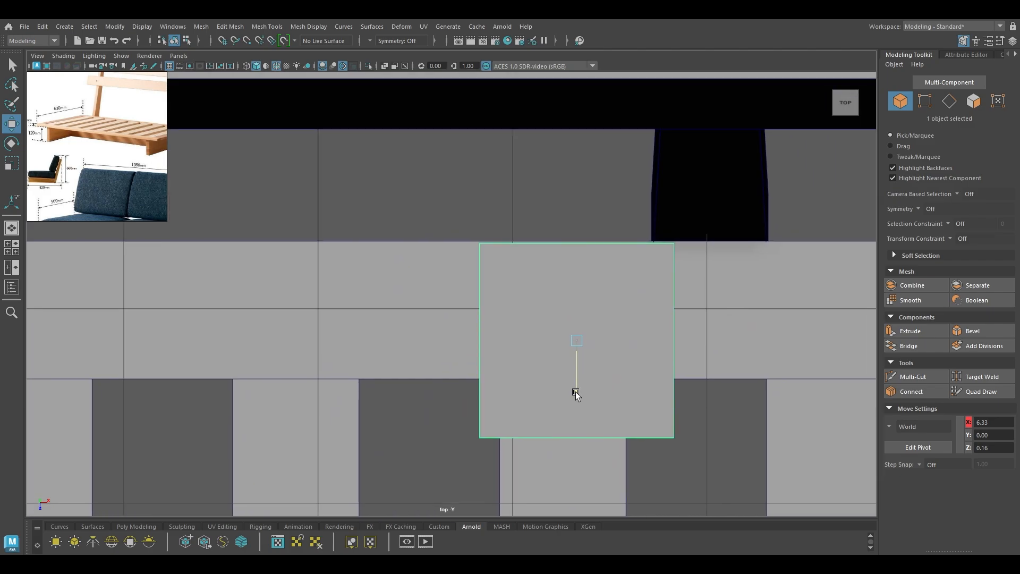
drag(575, 392, 576, 390)
mouse_move(627, 338)
mouse_down()
mouse_move(584, 343)
mouse_move(608, 338)
mouse_up()
key(r)
key(w)
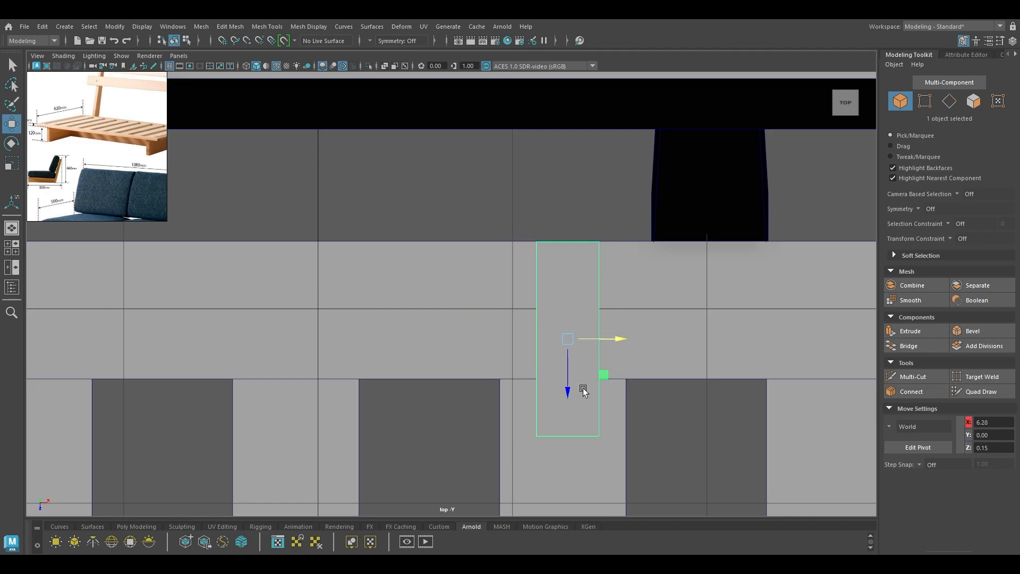
Stretch the narrow cube into a beam by snapping its end vertices to the front and rear rails' inner edges, Z 6.03 and 0.36
scroll(583, 392, down, 5)
right_drag(776, 279, 718, 348)
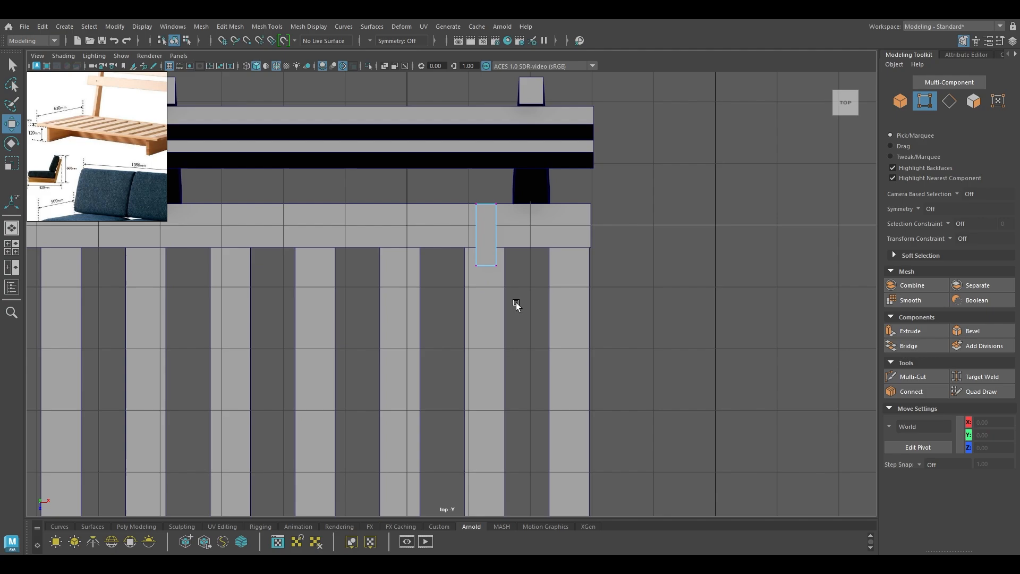
drag(510, 304, 445, 237)
scroll(485, 294, down, 6)
scroll(593, 353, up, 3)
alt+middle_drag(501, 351, 509, 265)
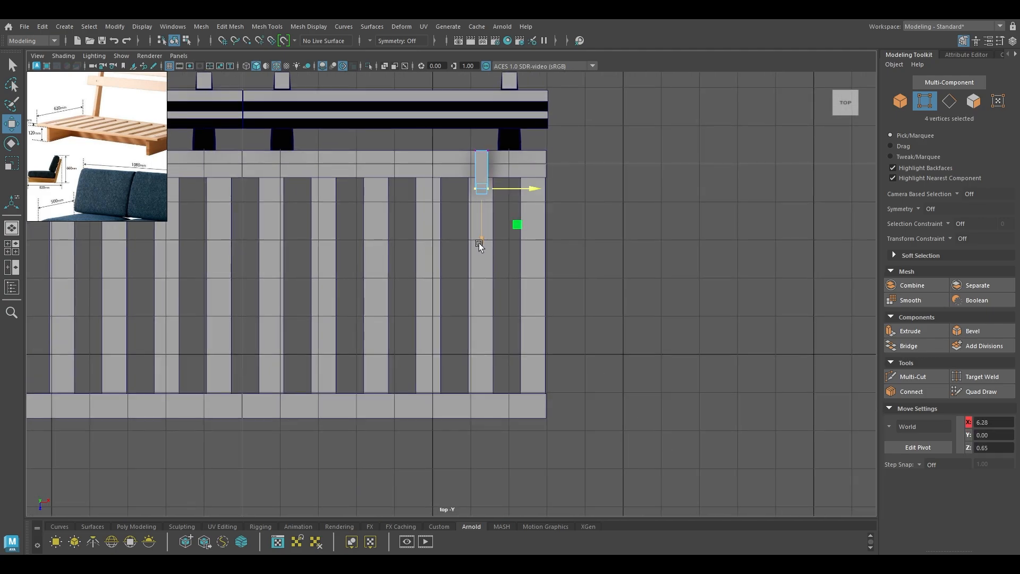
key(v)
drag(480, 242, 480, 421)
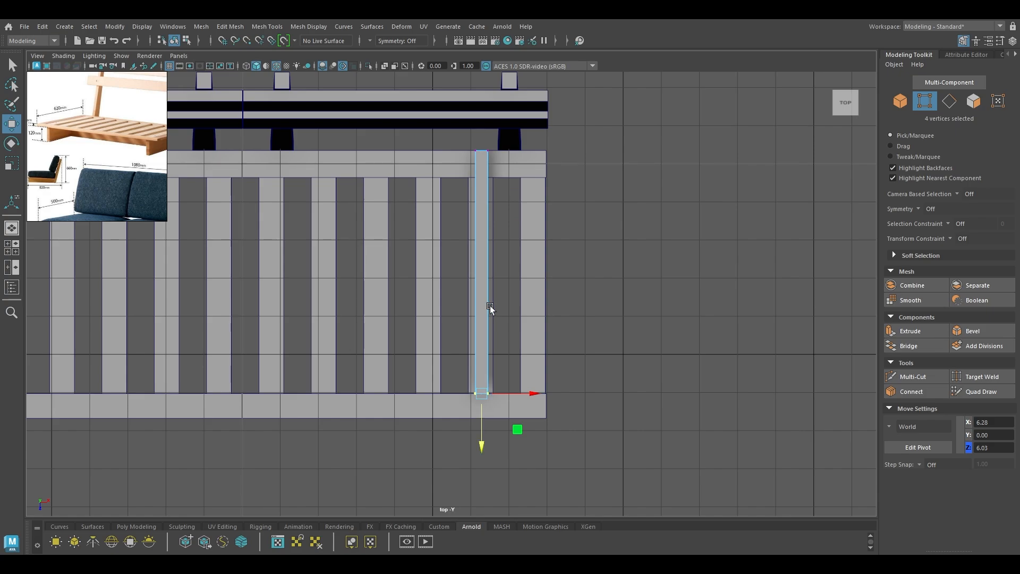
drag(512, 142, 419, 185)
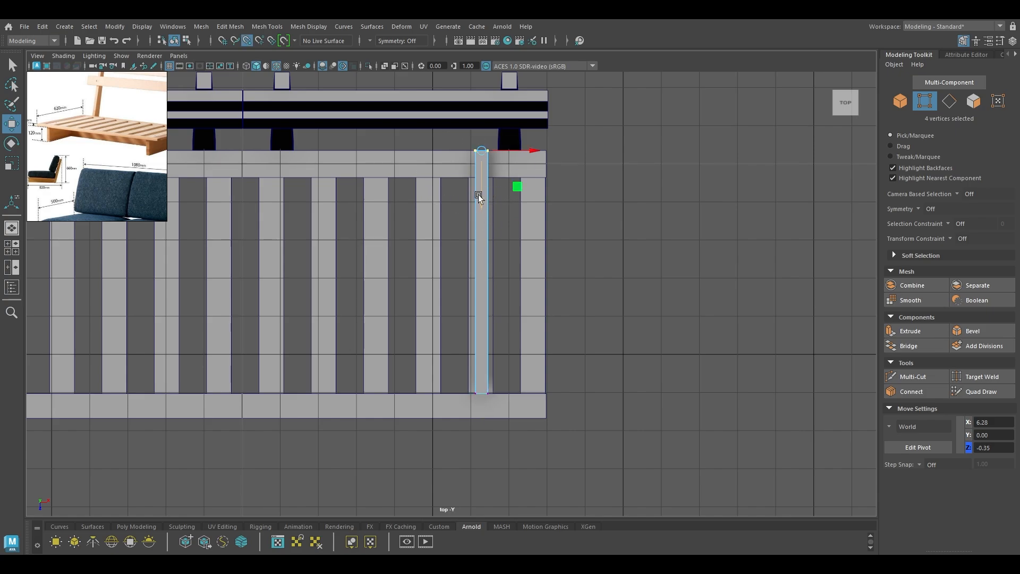
drag(479, 195, 479, 205)
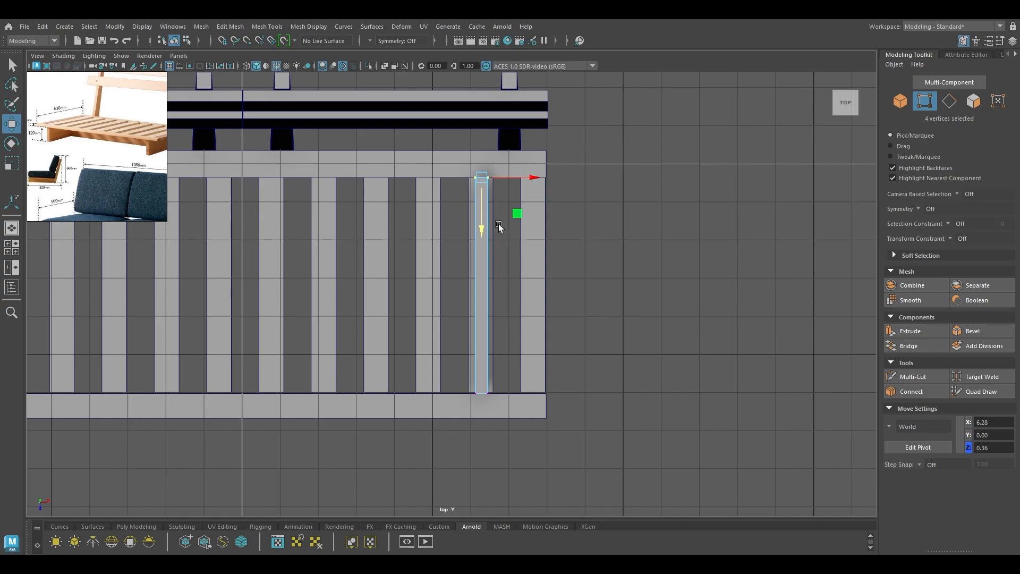
In the front view, lower the support beam to Y -0.82 so its top meets the underside of the seat frame
key(space)
drag(500, 224, 499, 196)
key(space)
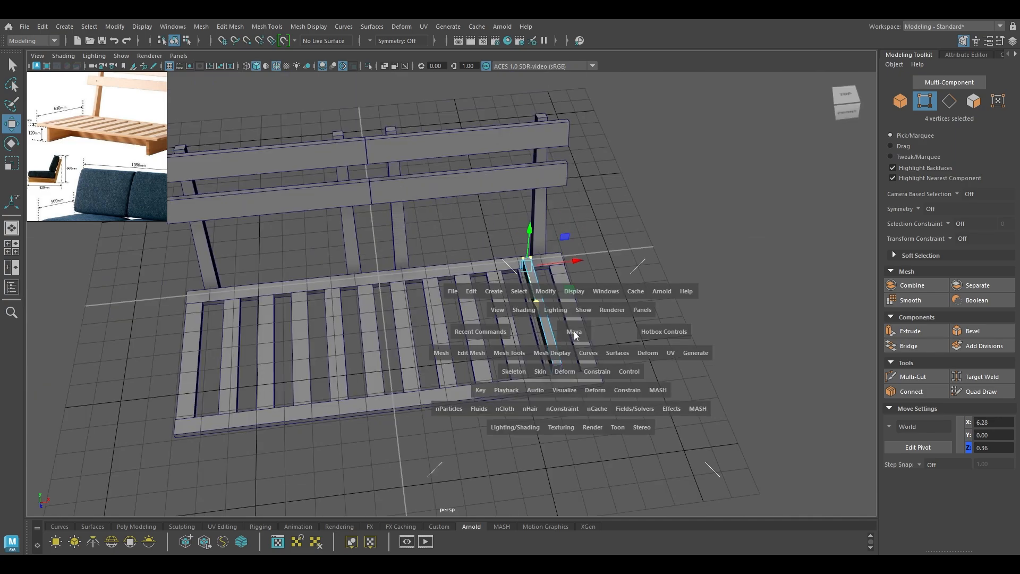
drag(573, 331, 577, 353)
scroll(577, 353, up, 5)
scroll(671, 352, up, 3)
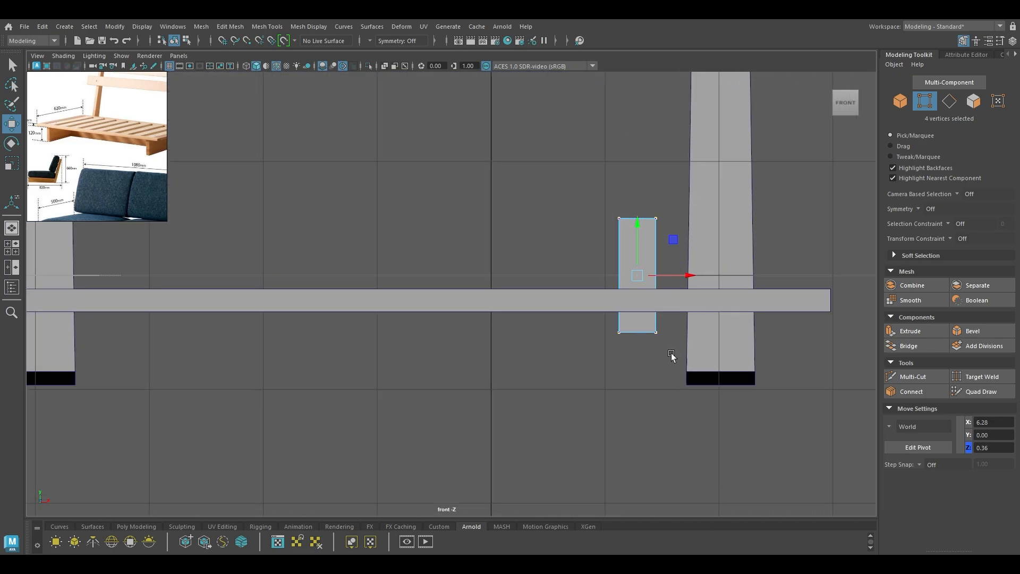
alt+middle_drag(671, 352, 554, 341)
right_drag(506, 226, 600, 184)
key(r)
drag(560, 279, 557, 274)
key(w)
drag(514, 225, 595, 335)
Examine the support beam's side profile under the seat and compare it with the slatted bench in the reference image
key(space)
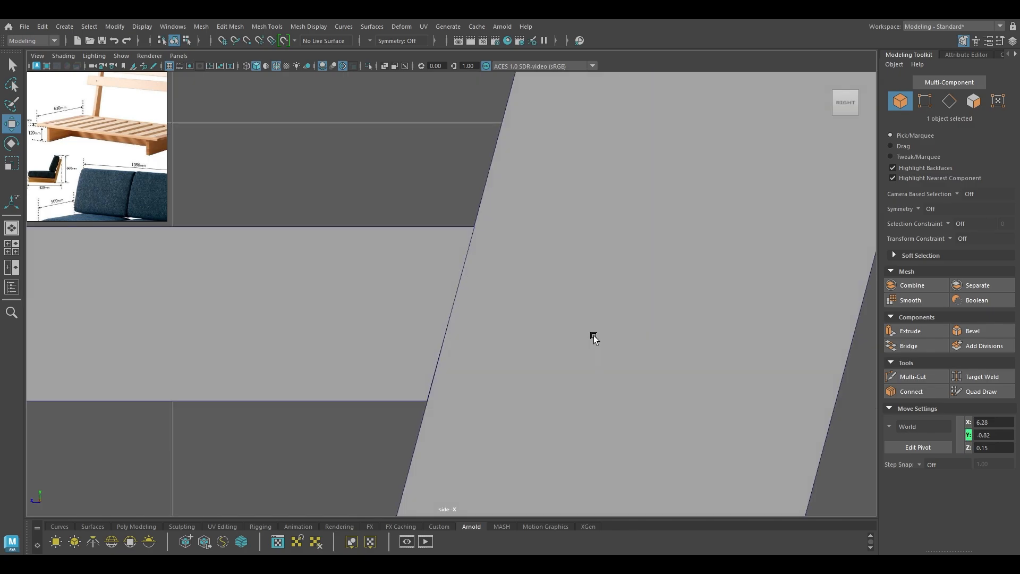
alt+right_drag(594, 335, 471, 307)
alt+middle_drag(470, 307, 542, 304)
alt+right_drag(542, 304, 606, 410)
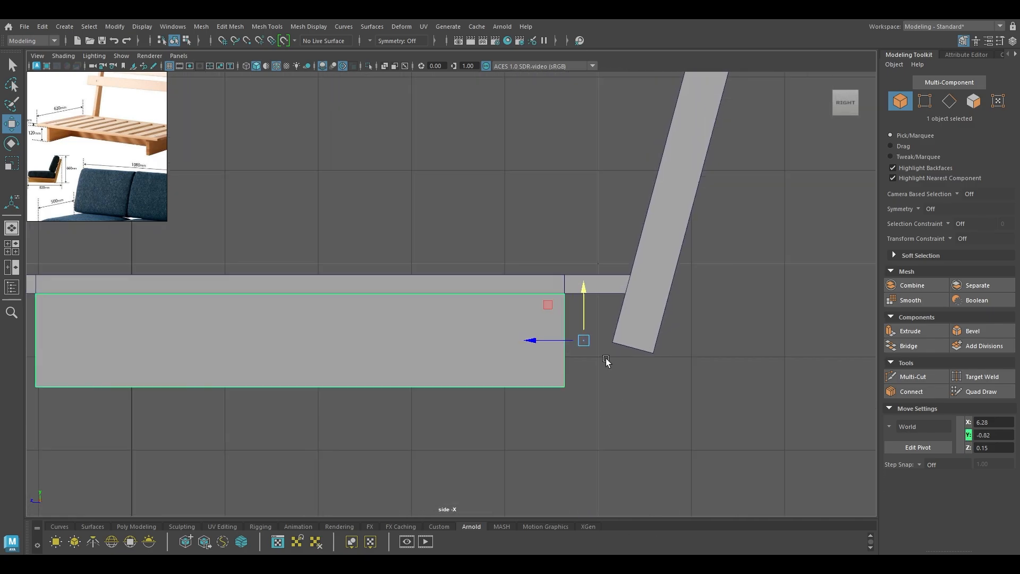
alt+middle_drag(606, 359, 669, 378)
middle_drag(146, 160, 97, 155)
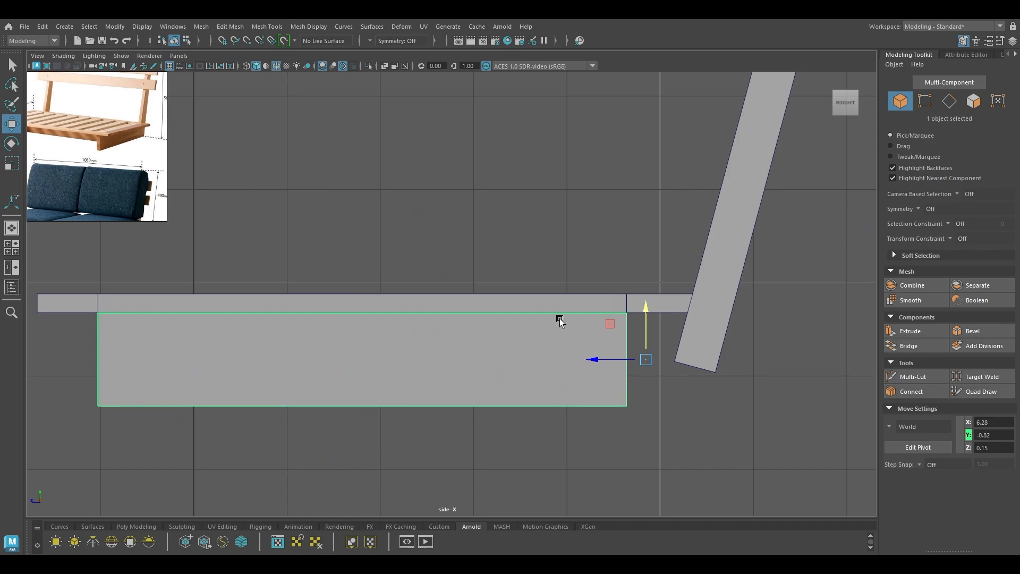
alt+right_drag(560, 321, 579, 382)
alt+right_drag(680, 354, 647, 308)
alt+middle_drag(647, 308, 646, 371)
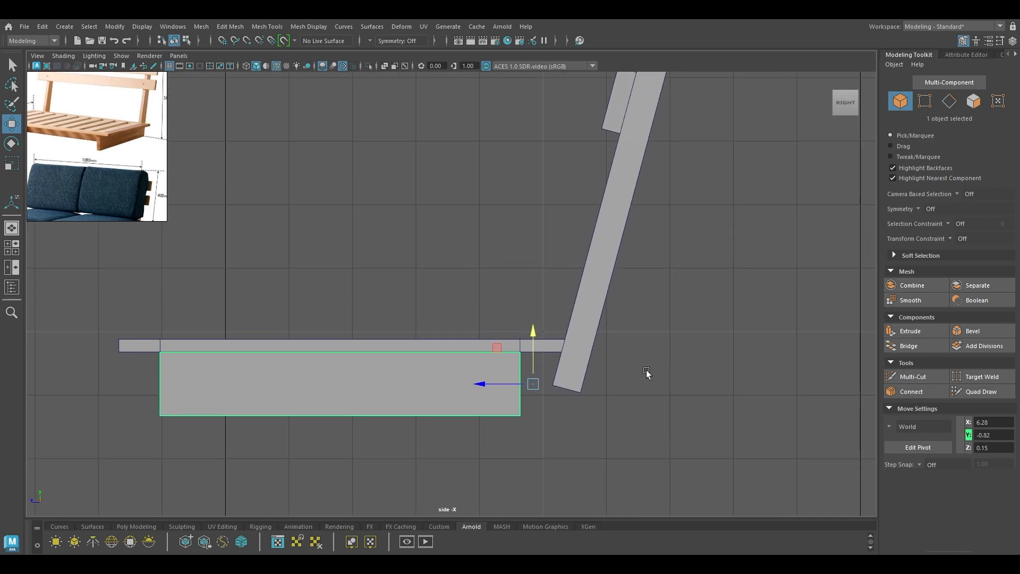
Extend the bottom end faces of the four tilted back posts along their component axis to X 1.28, near the support beam's underside level
click(567, 375)
key(space)
drag(647, 304, 608, 283)
shift+click(381, 215)
shift+right_drag(389, 185, 381, 420)
key(space)
drag(388, 403, 519, 402)
right_drag(671, 254, 635, 267)
drag(687, 277, 283, 487)
drag(442, 255, 575, 299)
scroll(510, 393, up, 2)
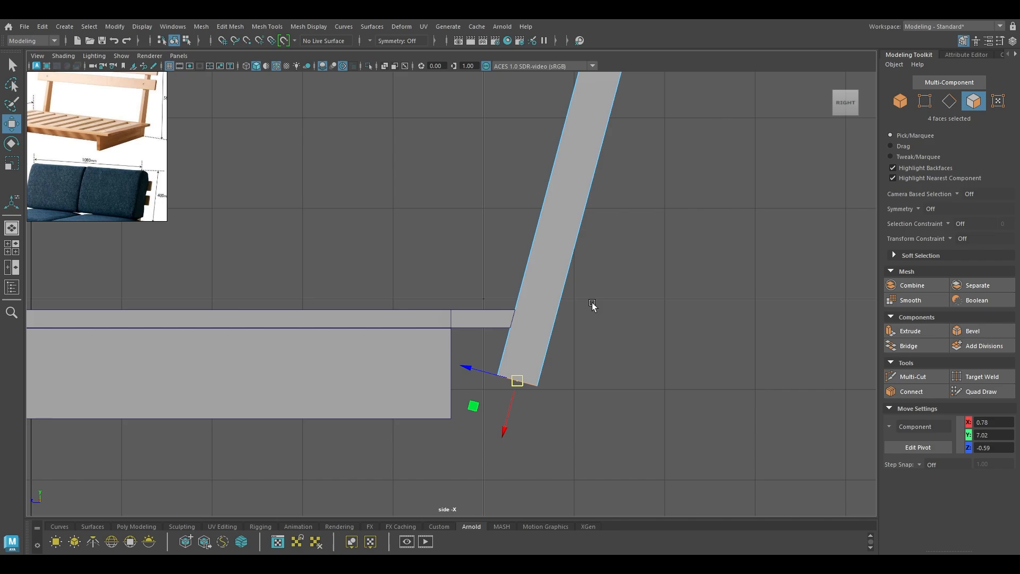
mouse_move(506, 426)
mouse_down()
mouse_move(485, 479)
mouse_move(521, 375)
mouse_move(490, 432)
mouse_up()
key(v)
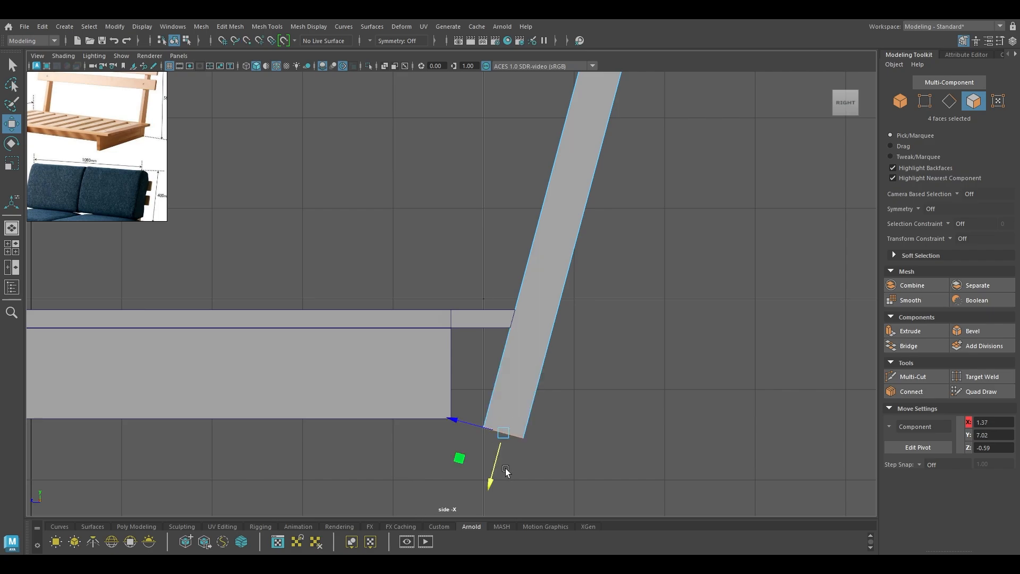
drag(491, 478, 493, 472)
Move the support beam's back end vertices in world space to Z -0.02, meeting the tilted post's lower front corner
drag(523, 343, 482, 332)
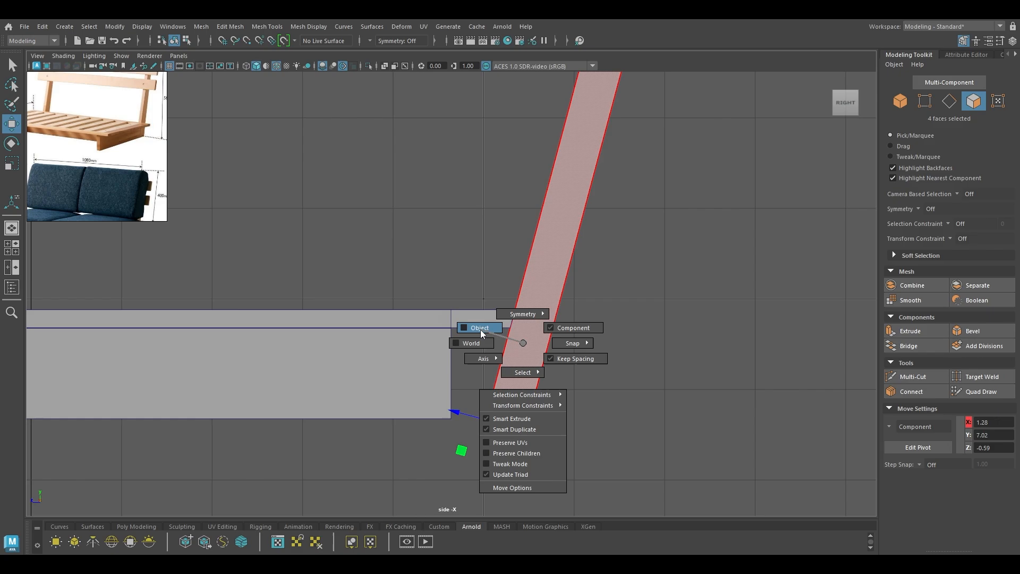
alt+middle_drag(412, 376, 499, 365)
click(453, 366)
right_drag(512, 250, 428, 226)
drag(492, 271, 564, 426)
drag(476, 365, 511, 367)
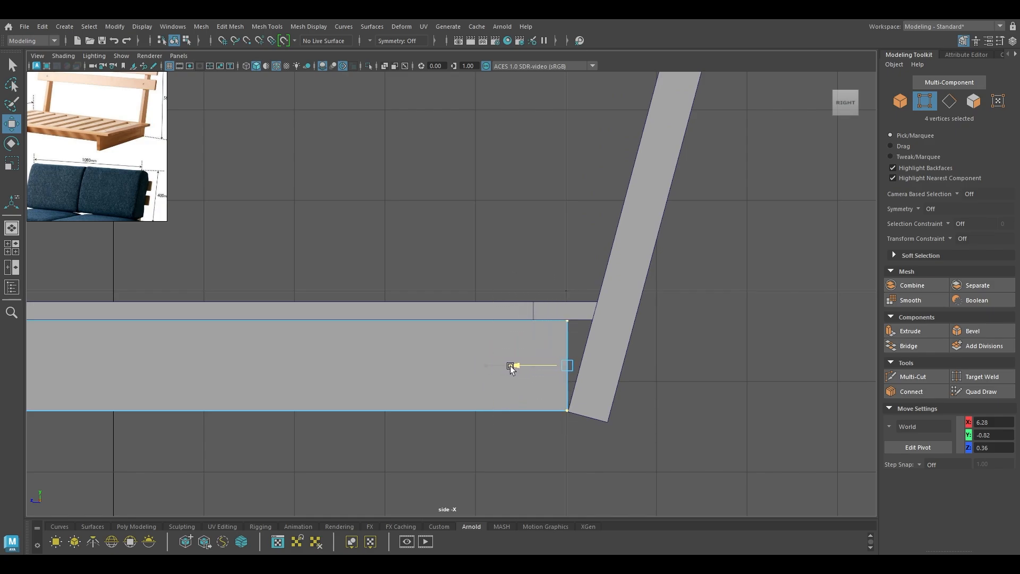
Slant the support beam's back end by moving its upper vertices to Z -0.29, against the tilted post's front edge
alt+right_drag(529, 328, 662, 492)
alt+middle_drag(662, 492, 440, 448)
alt+right_drag(440, 448, 449, 452)
drag(410, 244, 482, 323)
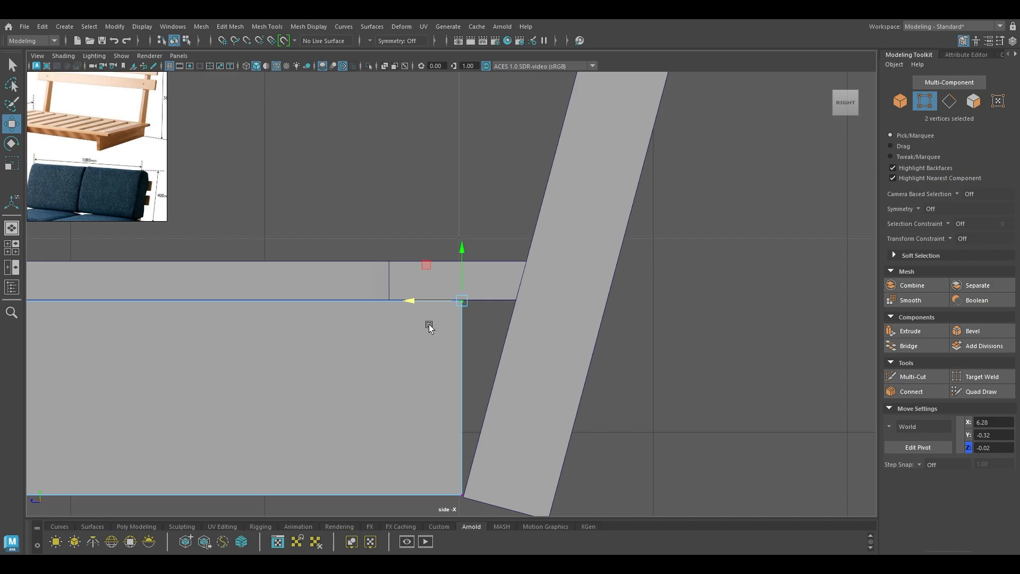
drag(411, 303, 465, 304)
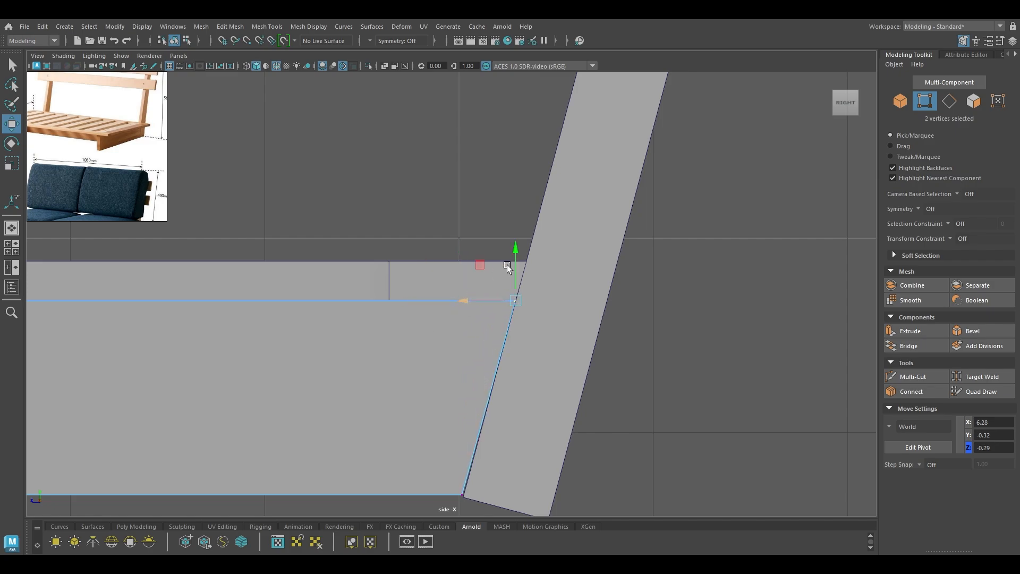
Fine-tune the lower and upper back vertices of the support beam so its slanted end sits flush against the post's edge
alt+right_drag(507, 265, 556, 467)
alt+right_drag(512, 270, 617, 470)
alt+middle_drag(594, 431, 547, 269)
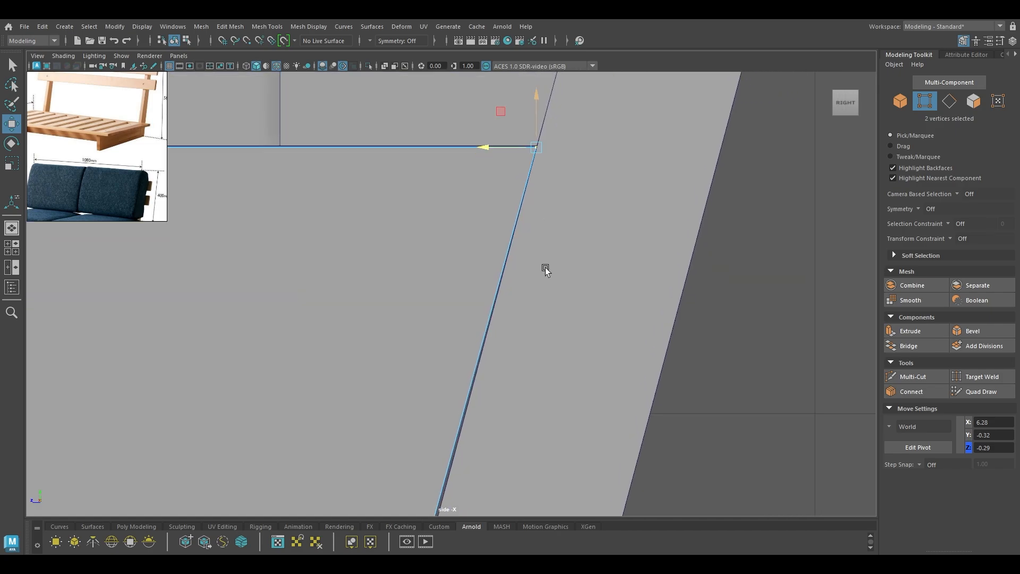
alt+right_drag(547, 269, 564, 407)
alt+middle_drag(565, 406, 572, 228)
drag(368, 221, 464, 424)
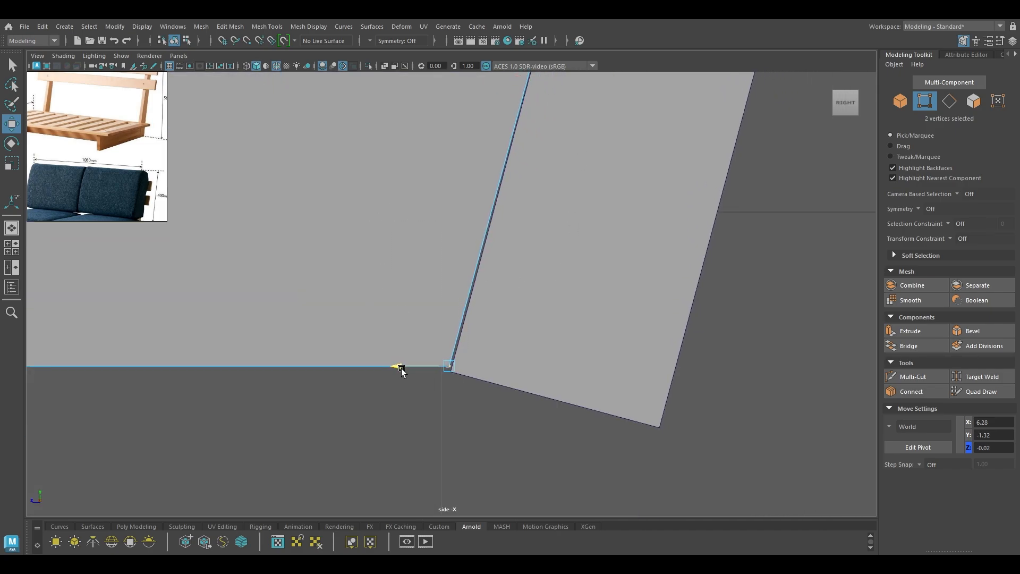
drag(405, 368, 409, 369)
alt+middle_drag(503, 169, 483, 483)
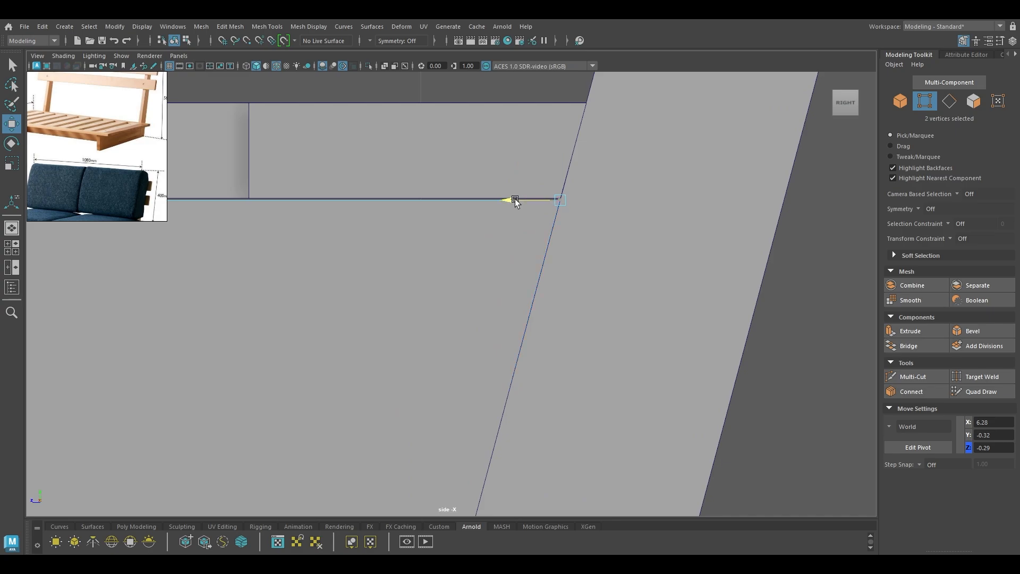
Nudge the whole support beam vertically at about Y -0.82 so its top edge meets the seat frame's underside
alt+right_drag(521, 246, 435, 320)
right_drag(431, 250, 522, 221)
alt+right_drag(304, 311, 468, 372)
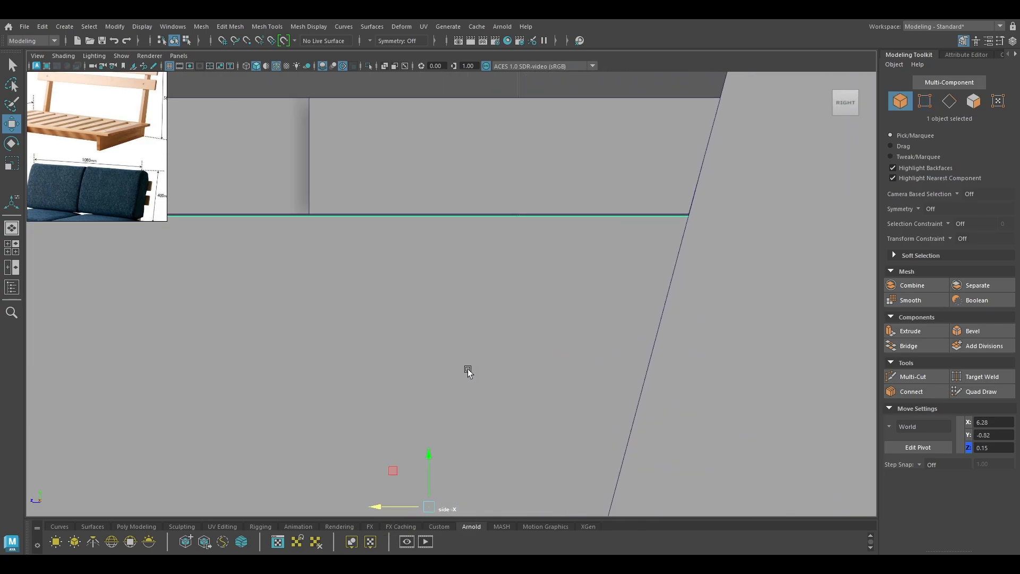
drag(428, 457, 436, 456)
alt+middle_drag(436, 456, 488, 304)
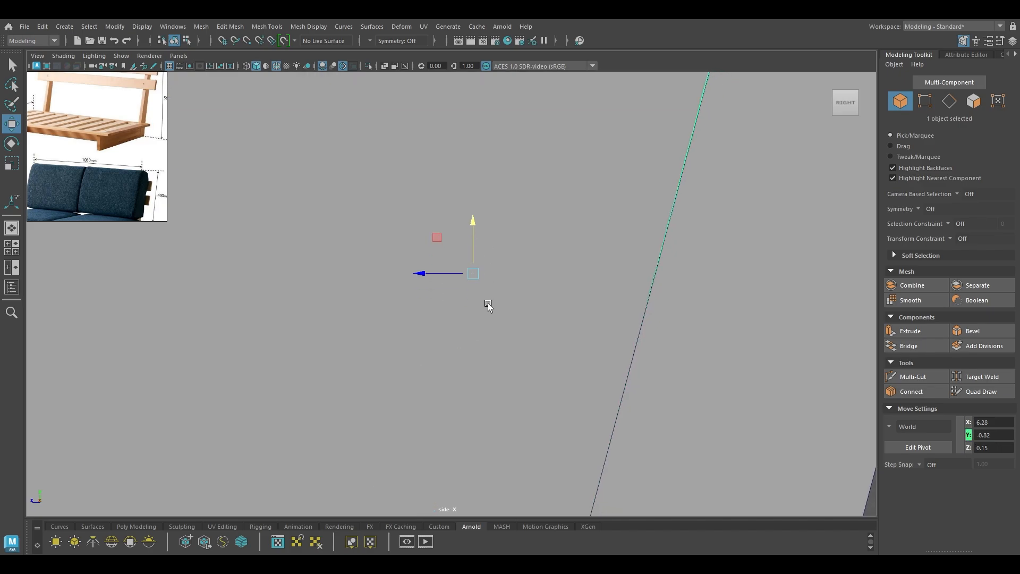
scroll(491, 381, down, 8)
alt+right_drag(493, 288, 581, 522)
Shift the back posts' bottom faces along their component axis to X 1.27 so their front corners meet the support beam's underside
click(570, 338)
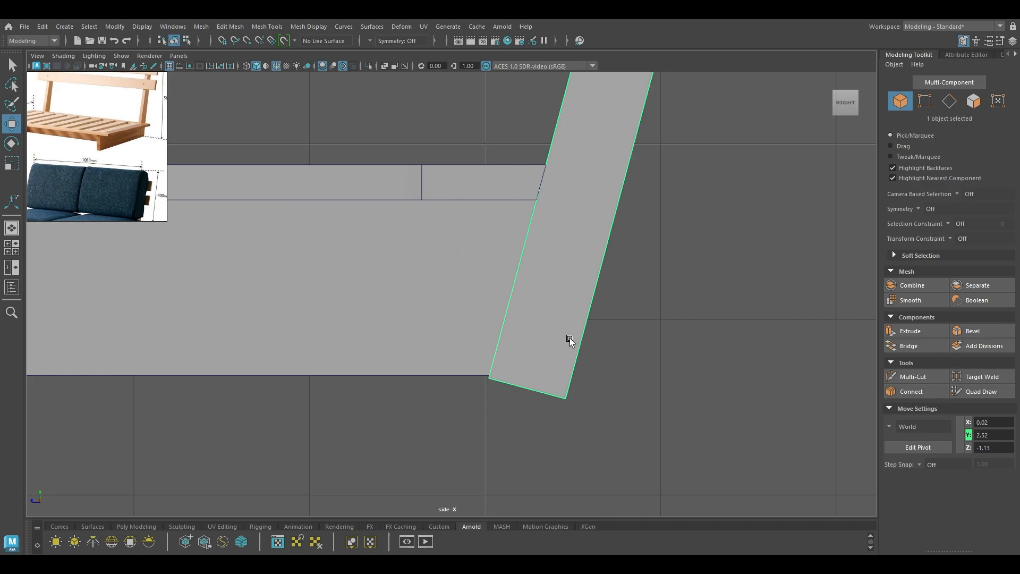
right_drag(587, 302, 585, 278)
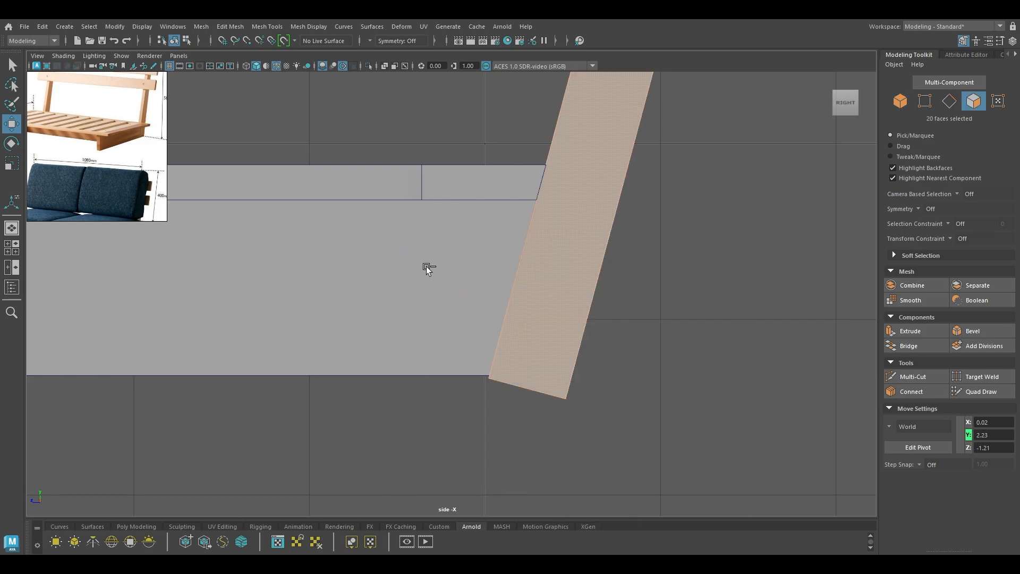
alt+right_drag(491, 357, 536, 467)
alt+middle_drag(535, 467, 507, 399)
alt+right_drag(507, 399, 551, 542)
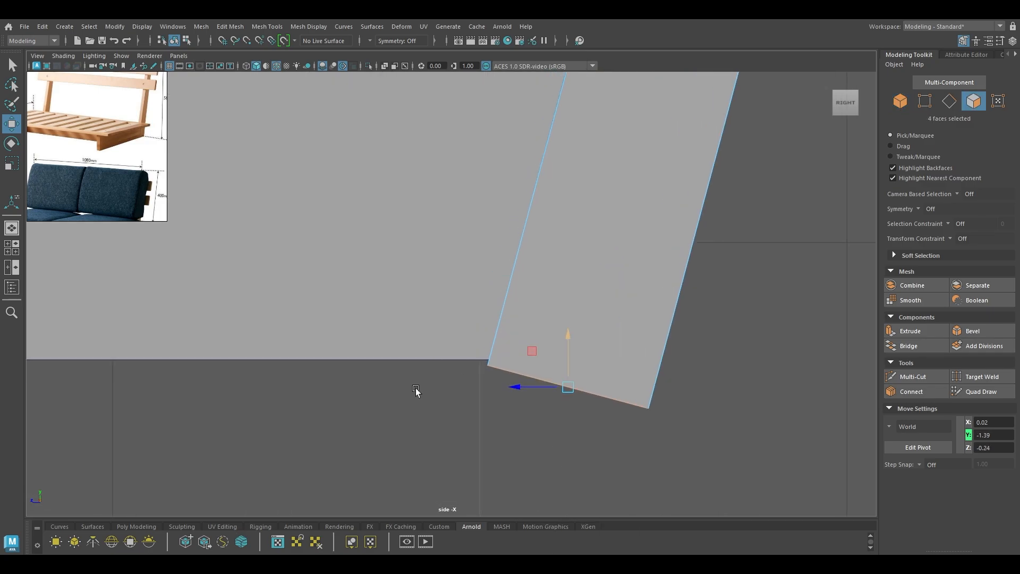
ctrl+shift+right_drag(469, 322, 450, 342)
ctrl+shift+right_drag(450, 341, 542, 392)
alt+middle_drag(542, 392, 488, 319)
alt+right_drag(488, 319, 560, 404)
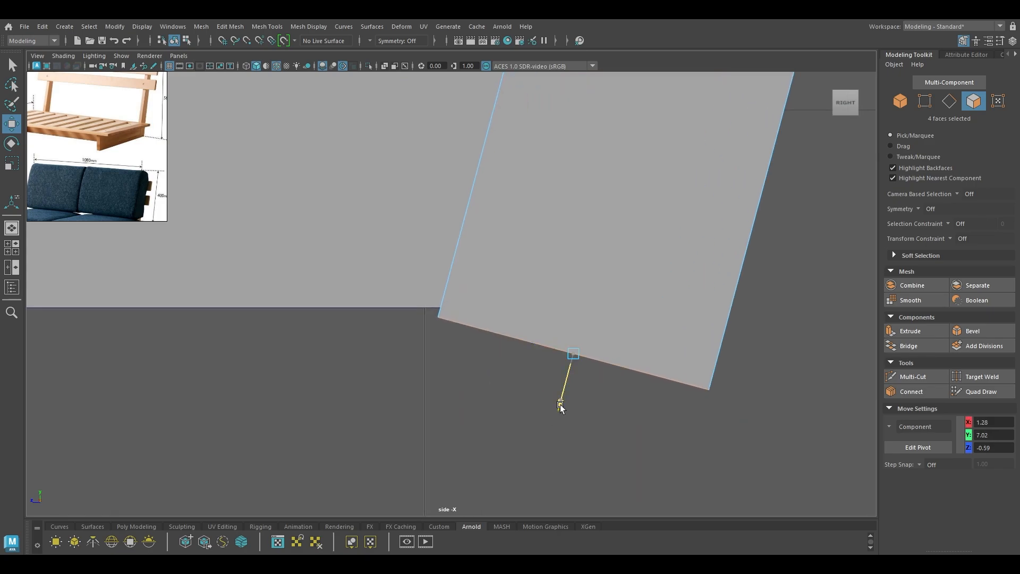
drag(560, 407, 572, 400)
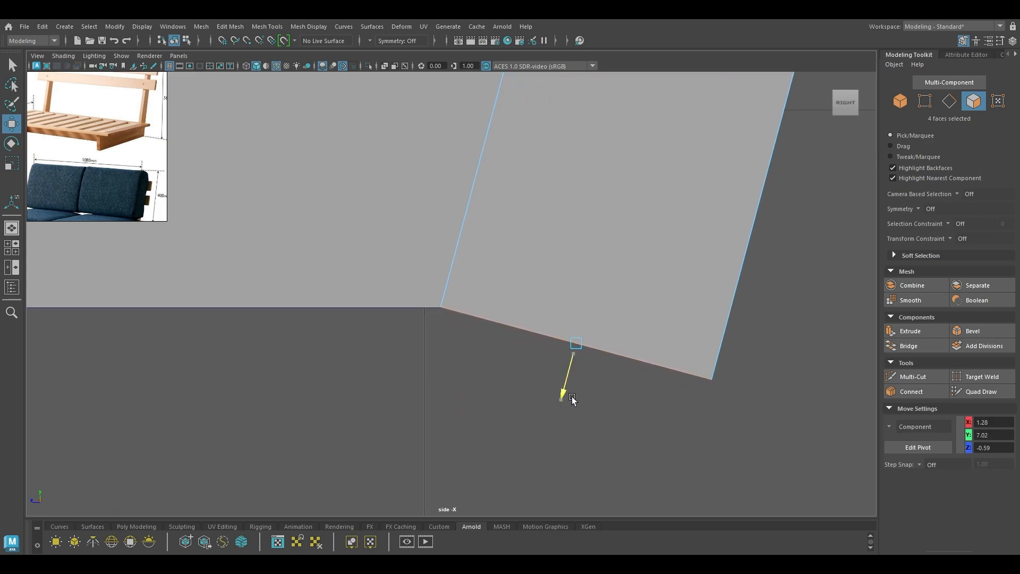
alt+middle_drag(597, 389, 442, 431)
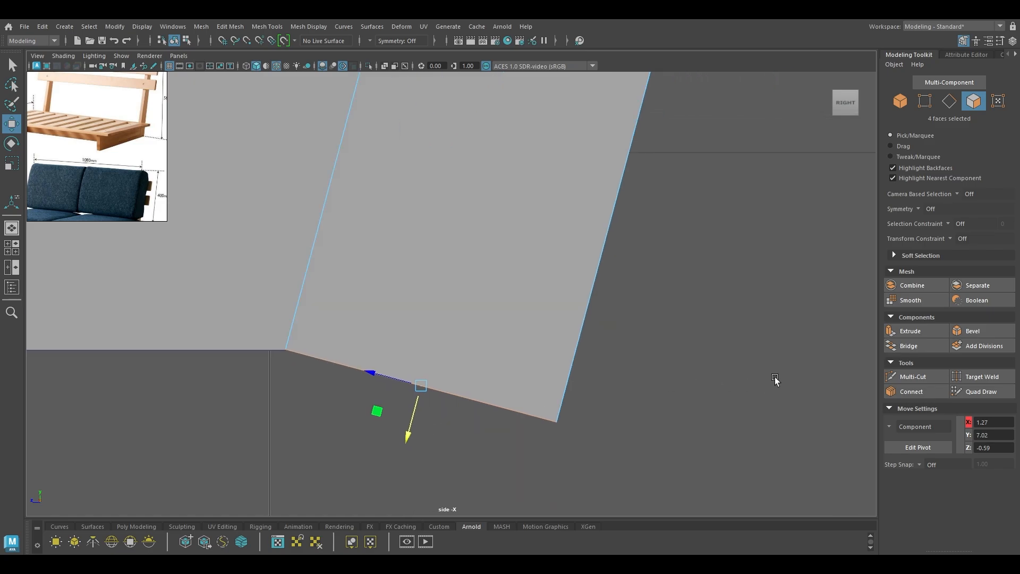
Raise the rear bottom vertices of the posts to the front corners' level and flatten the bottom ends horizontally by scaling in Y
right_drag(718, 261, 676, 258)
drag(649, 329, 485, 458)
drag(613, 318, 550, 319)
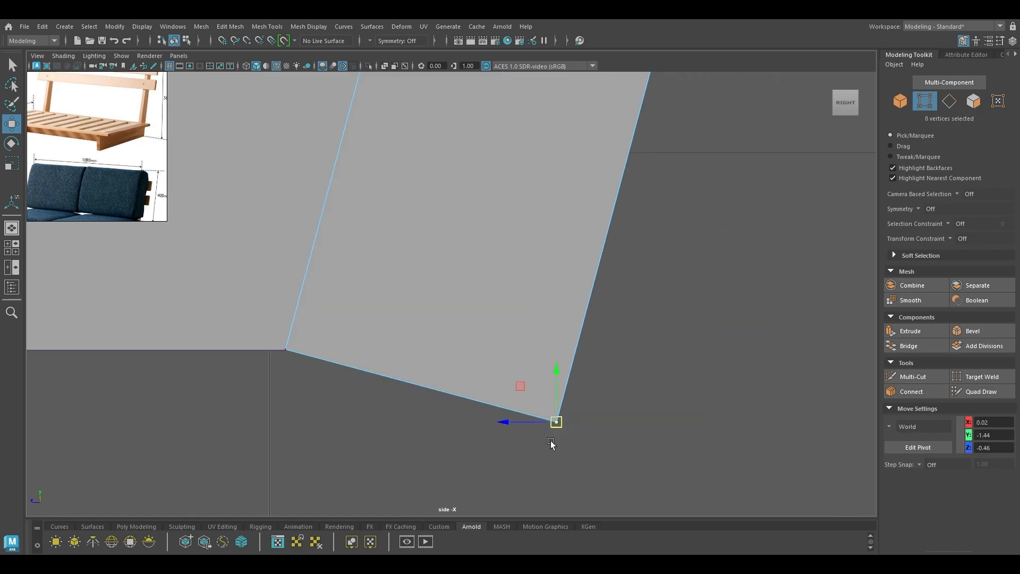
drag(559, 365, 578, 290)
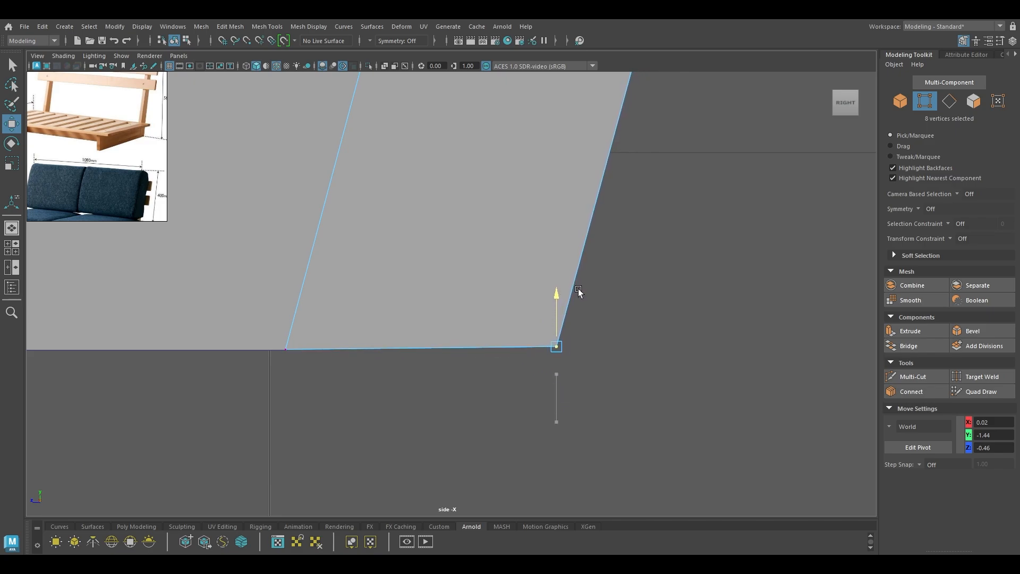
drag(659, 268, 111, 375)
key(r)
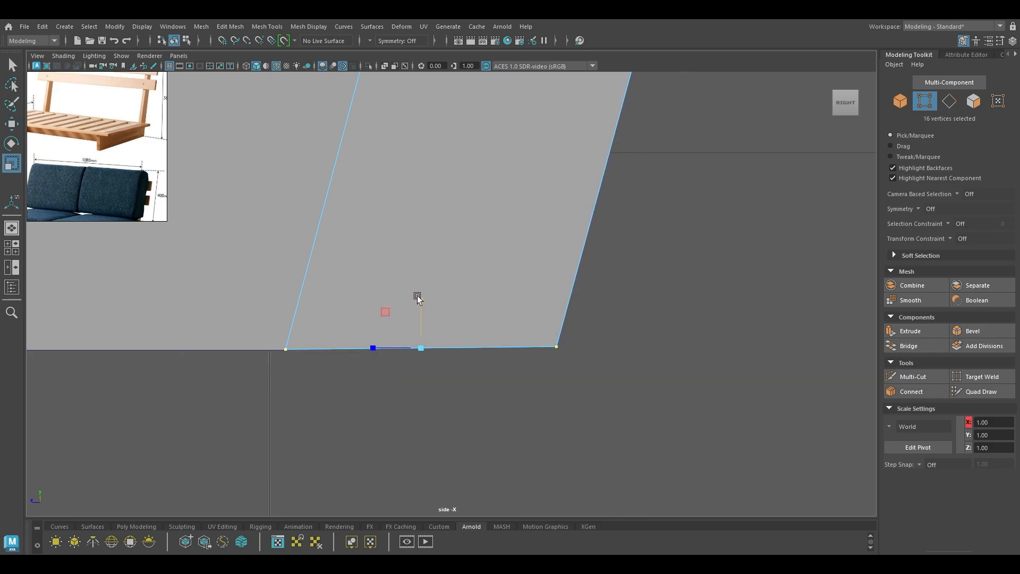
drag(417, 296, 414, 435)
key(w)
Align the flattened bottom ends of the posts with the support beam's underside at Y -1.32 and return to object selection
scroll(412, 425, up, 1)
alt+middle_drag(412, 425, 424, 287)
scroll(553, 298, up, 4)
drag(515, 204, 518, 208)
right_drag(458, 194, 494, 181)
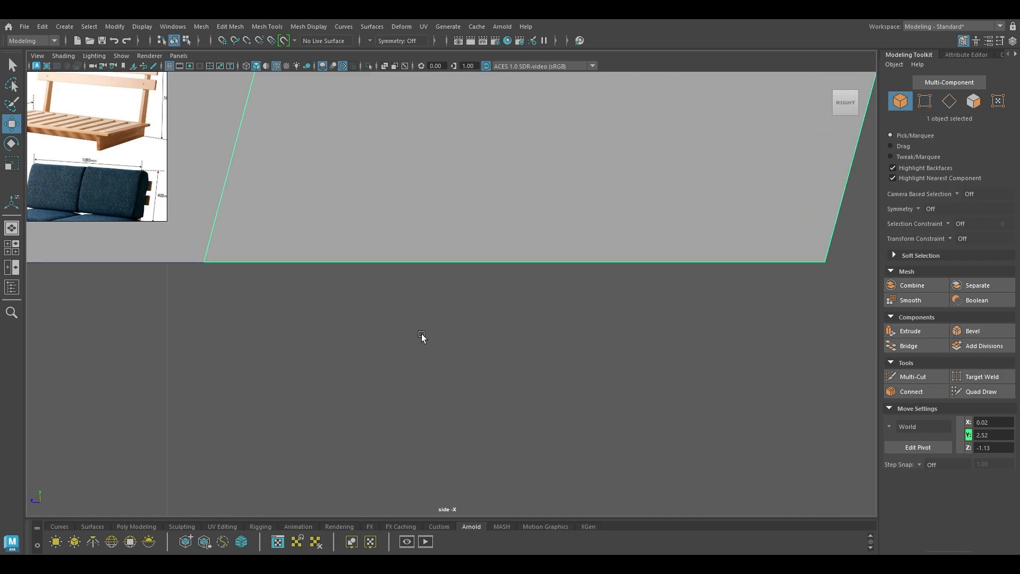
click(422, 333)
click(423, 216)
right_drag(423, 216, 455, 295)
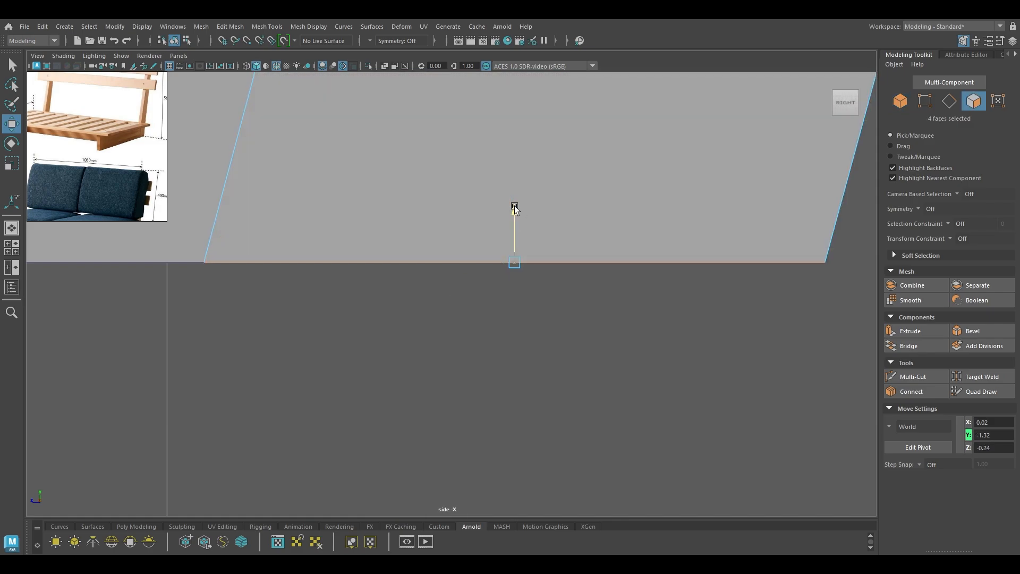
key(F8)
In the front view, duplicate the support beam to the opposite end of the seat at X -6.14
key(space)
drag(511, 303, 512, 279)
alt+drag(492, 303, 512, 413)
key(space)
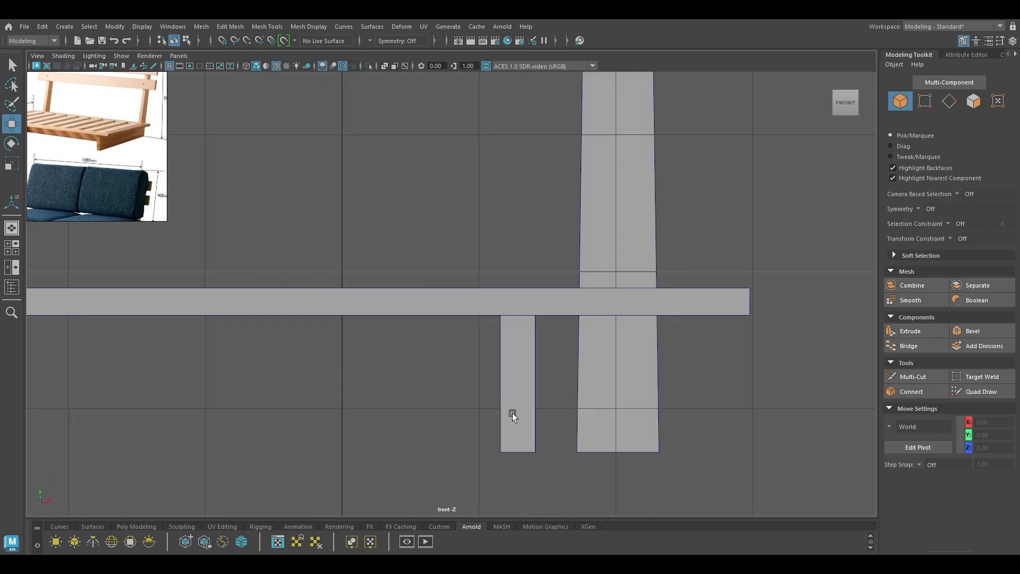
click(585, 366)
alt+right_drag(585, 366, 531, 357)
alt+middle_drag(444, 353, 696, 390)
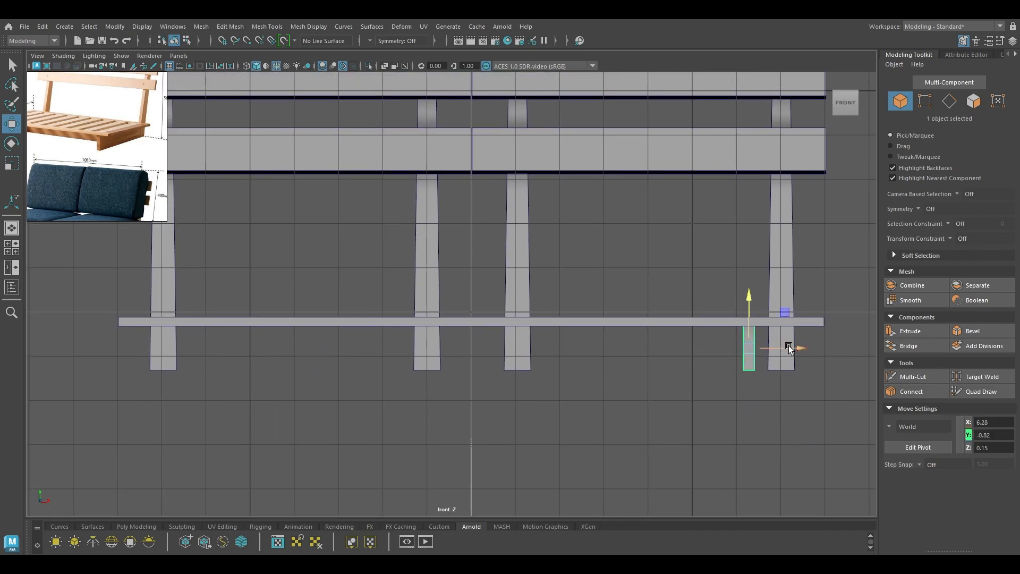
drag(789, 348, 216, 378)
key(space)
key(space)
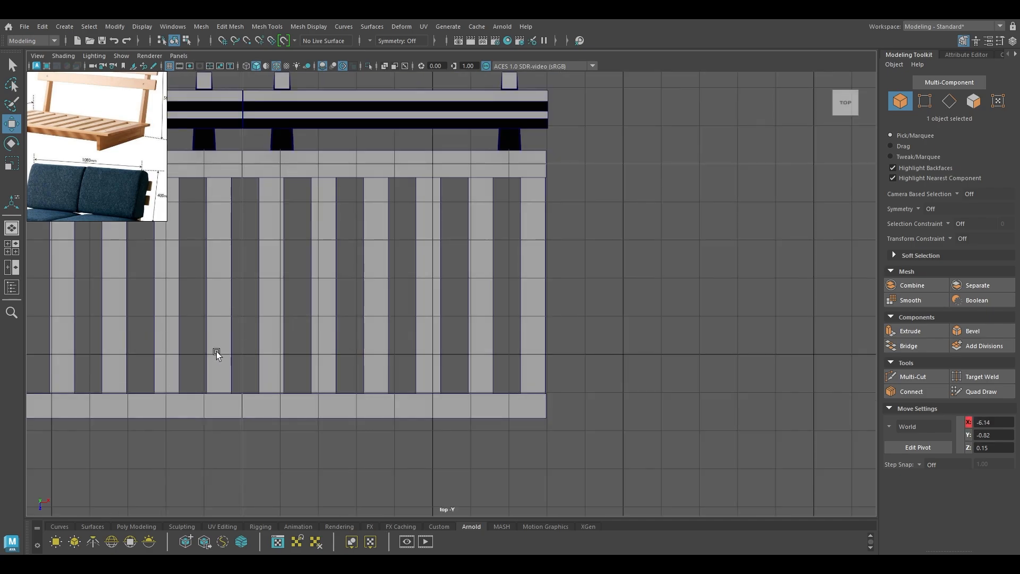
Adjust the duplicated support beam's position to X -6.10 using the wireframe top view, and return to the shaded perspective view
alt+right_drag(216, 351, 288, 402)
alt+middle_drag(288, 402, 754, 466)
alt+right_drag(340, 436, 469, 424)
key(4)
alt+middle_drag(410, 262, 466, 419)
drag(448, 303, 454, 277)
key(space)
alt+drag(460, 293, 471, 353)
key(6)
click(679, 347)
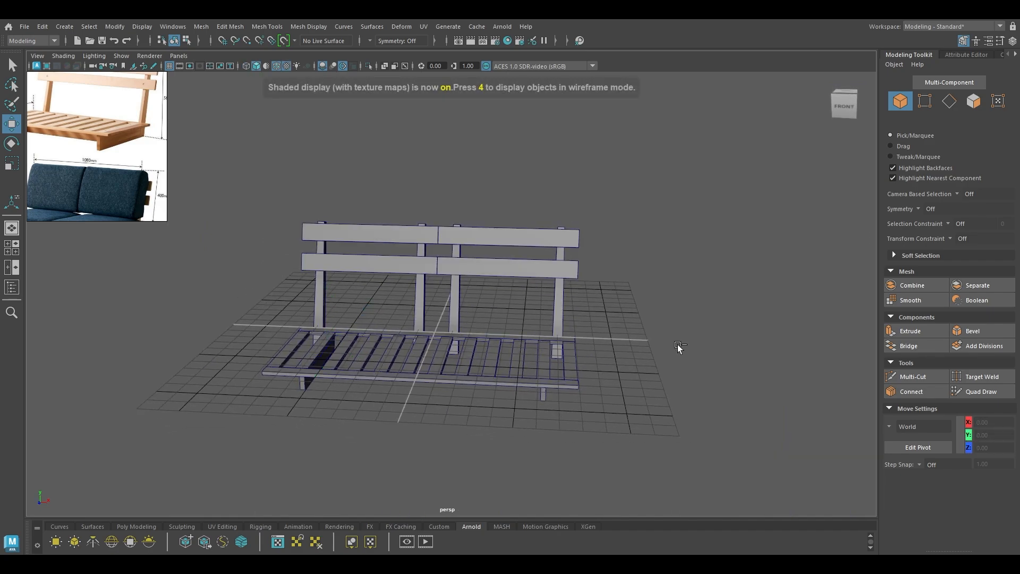
Examine the bench frame from above and below and compare its under-seat supports with the reference image
alt+drag(507, 298, 517, 331)
alt+right_drag(516, 330, 558, 388)
alt+drag(559, 403, 526, 419)
scroll(526, 419, up, 2)
alt+middle_drag(526, 419, 555, 374)
scroll(99, 168, down, 1)
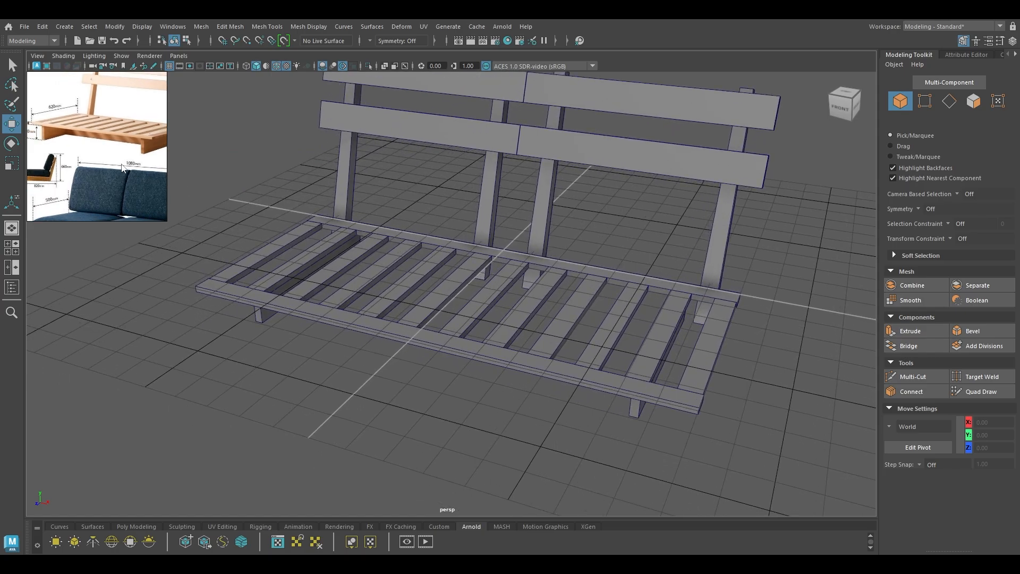
scroll(102, 147, up, 3)
scroll(99, 144, down, 1)
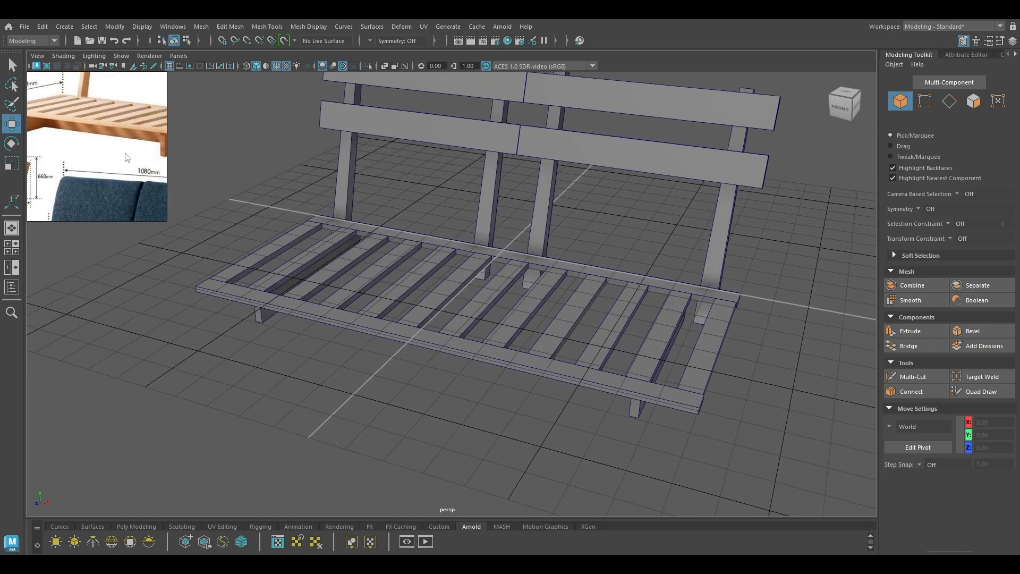
alt+drag(372, 266, 207, 366)
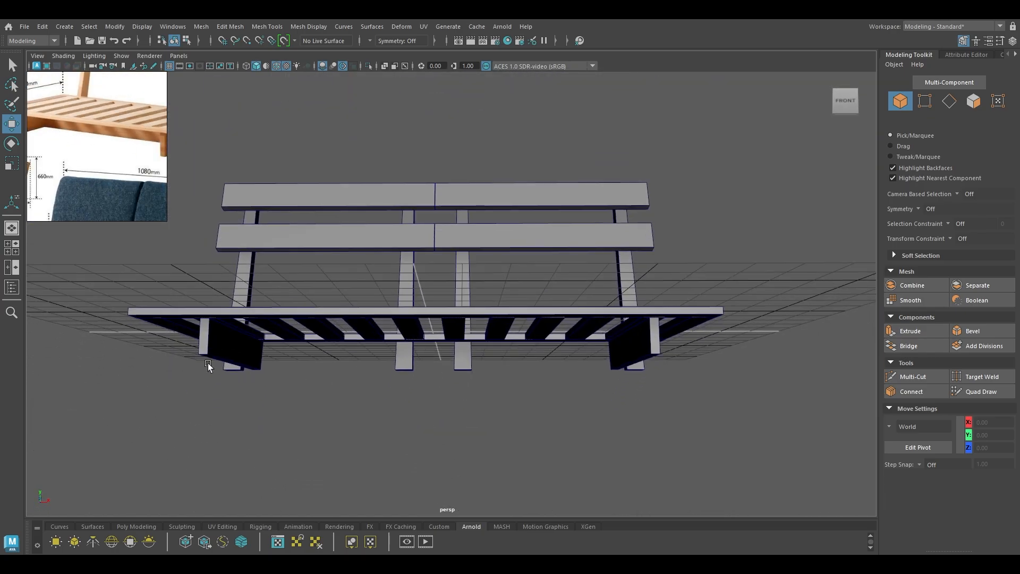
alt+drag(525, 377, 242, 335)
Duplicate the support beam at X -6.10 and rotate the copy 90 degrees about Y to run along the seat's length
click(242, 335)
alt+drag(321, 383, 352, 357)
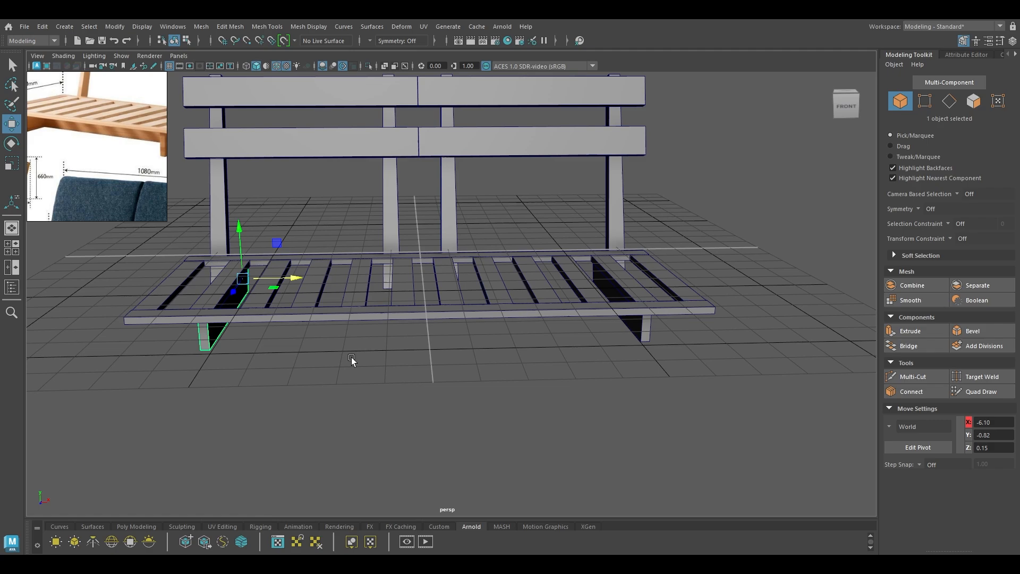
key(e)
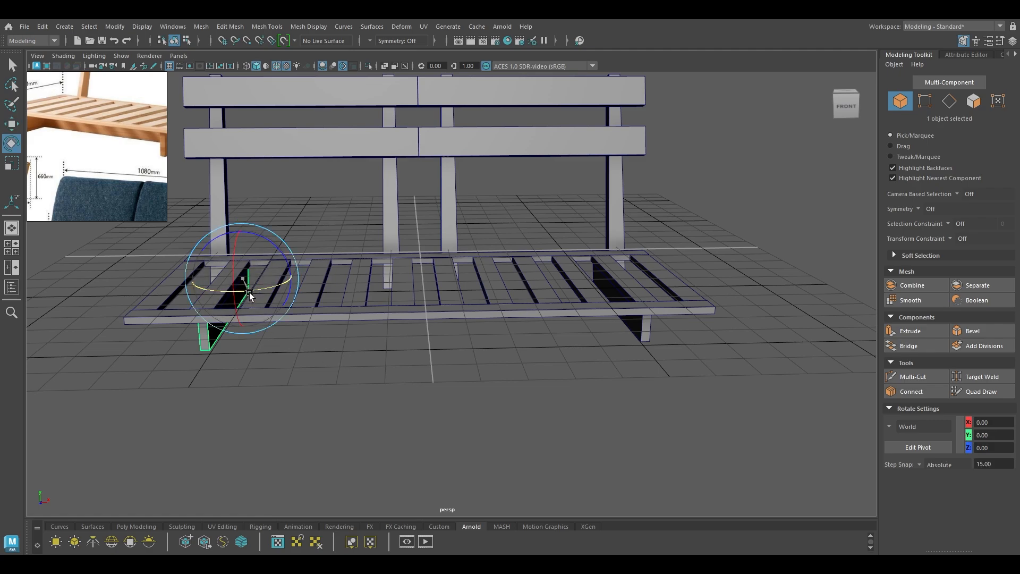
click(250, 292)
key(w)
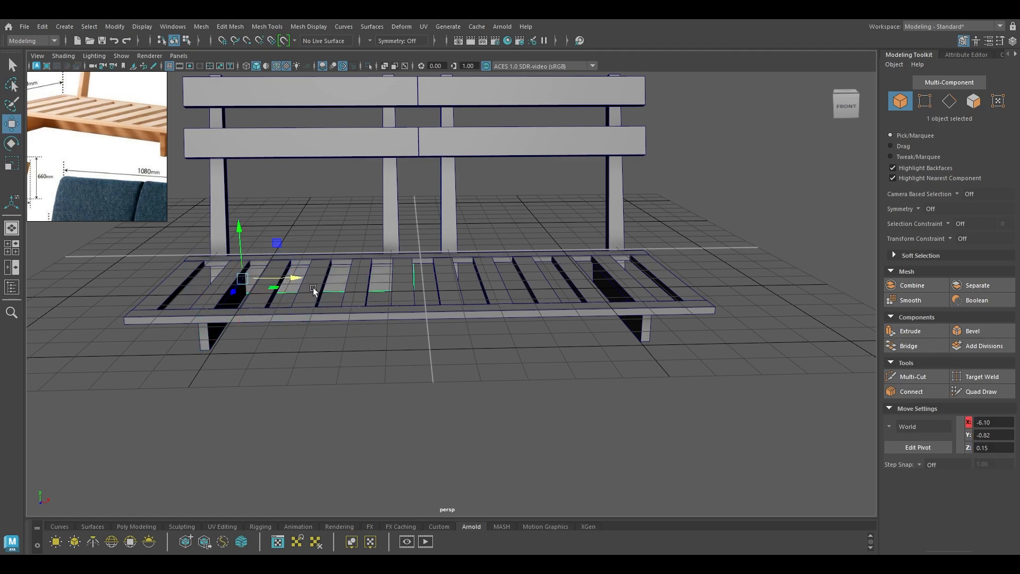
In the top view, move the rotated beam to Z 3.14, between the front and rear rails, and show the model in wireframe
key(space)
drag(314, 288, 254, 296)
scroll(337, 379, down, 5)
alt+middle_drag(438, 379, 342, 283)
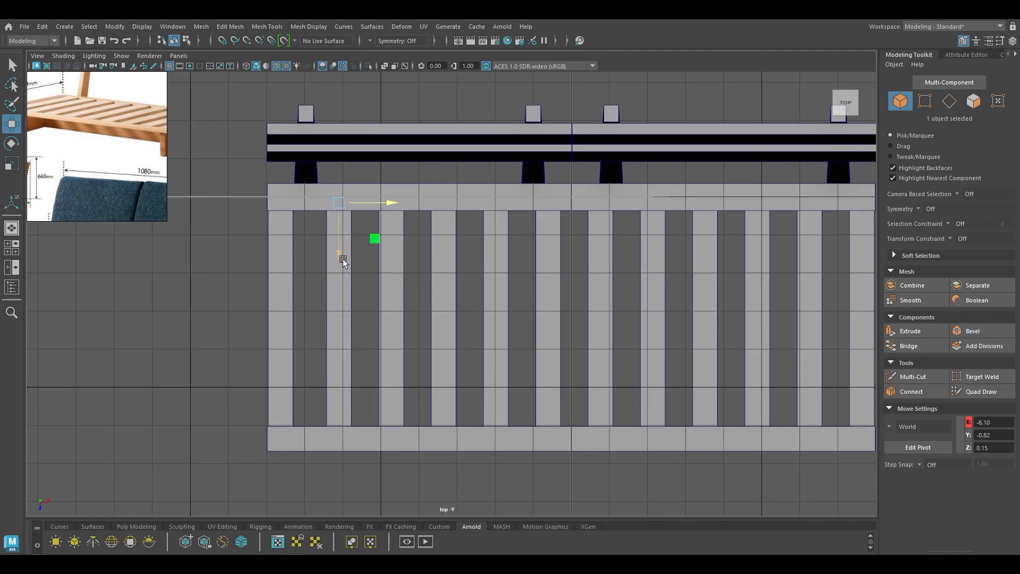
drag(343, 259, 360, 361)
scroll(446, 403, up, 3)
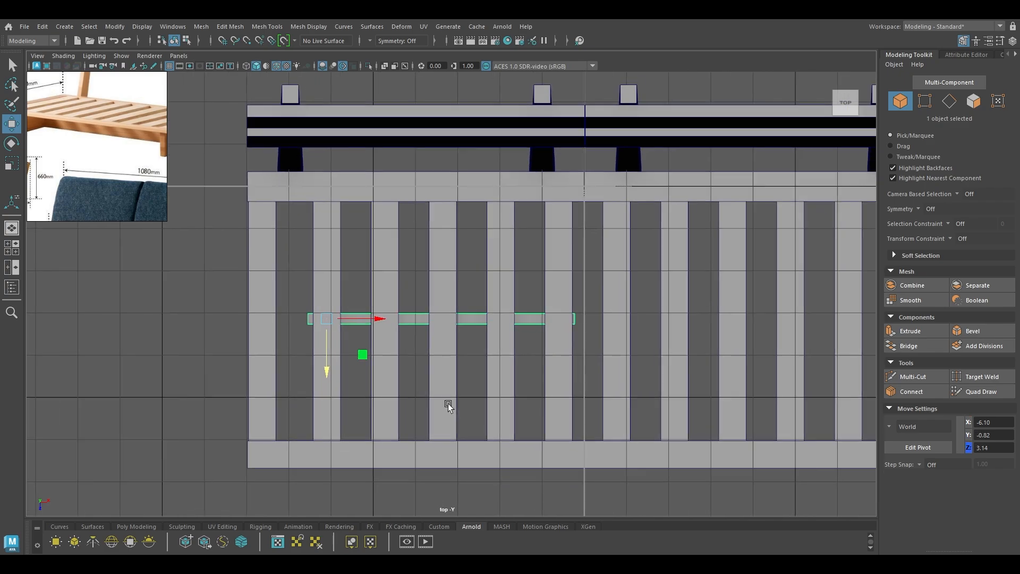
key(4)
scroll(429, 381, up, 4)
alt+middle_drag(303, 365, 449, 395)
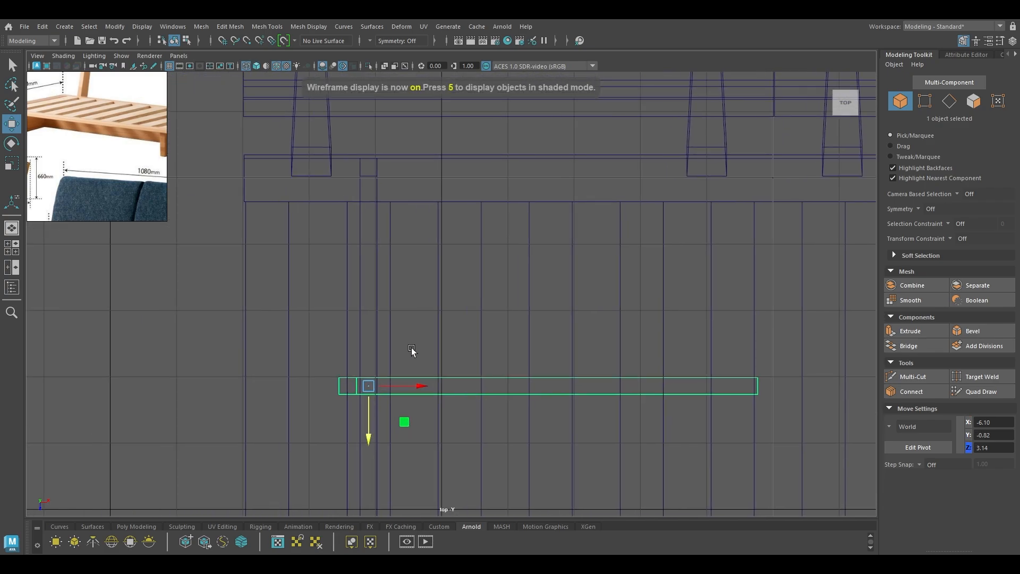
In the wireframe top view, shift the rotated cross beam along X to -5.78
scroll(412, 351, up, 1)
alt+middle_drag(383, 384, 363, 326)
drag(373, 339, 397, 340)
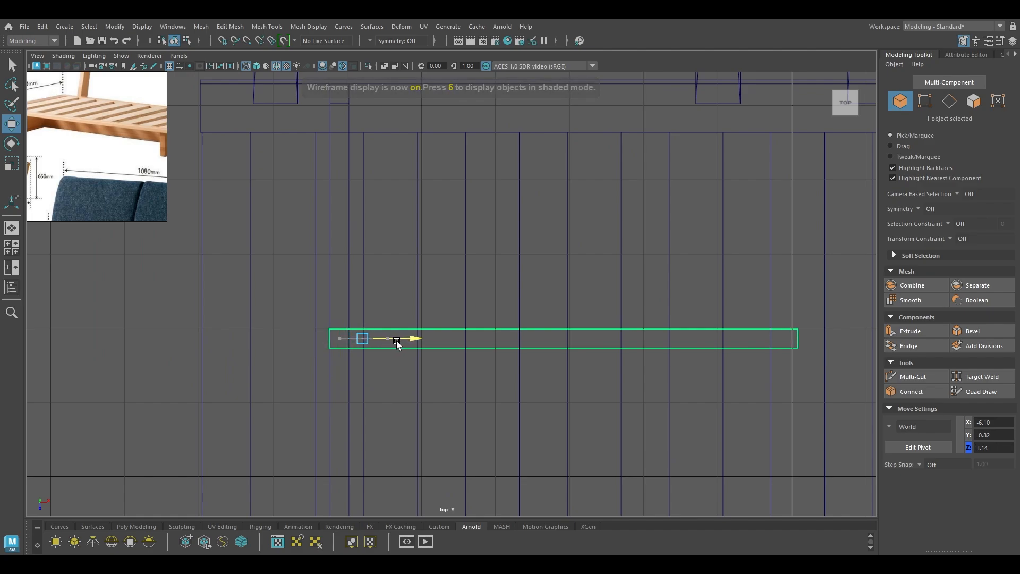
right_drag(120, 251, 72, 253)
key(space)
drag(98, 290, 98, 262)
drag(208, 345, 213, 336)
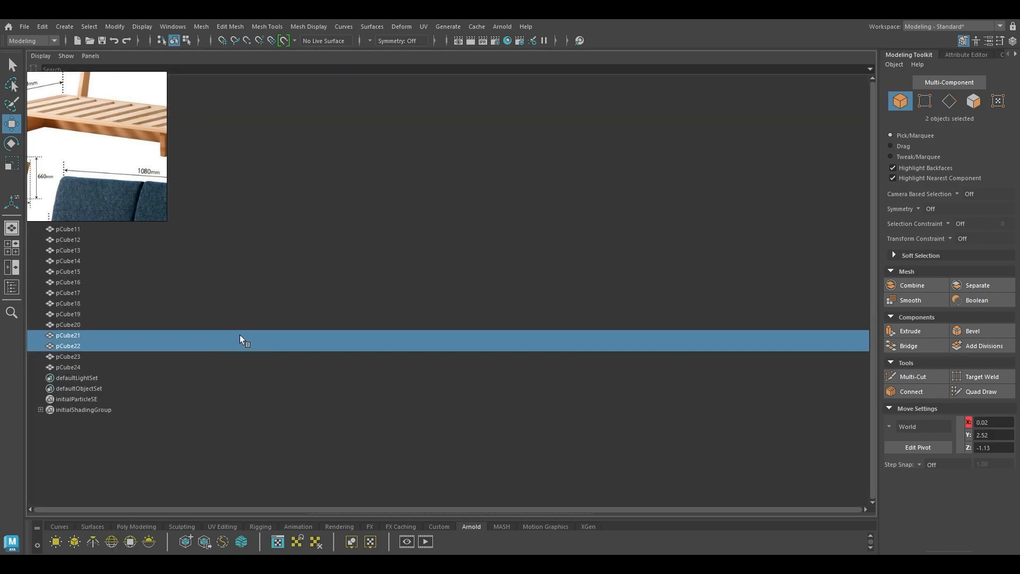
click(12, 287)
click(12, 287)
key(space)
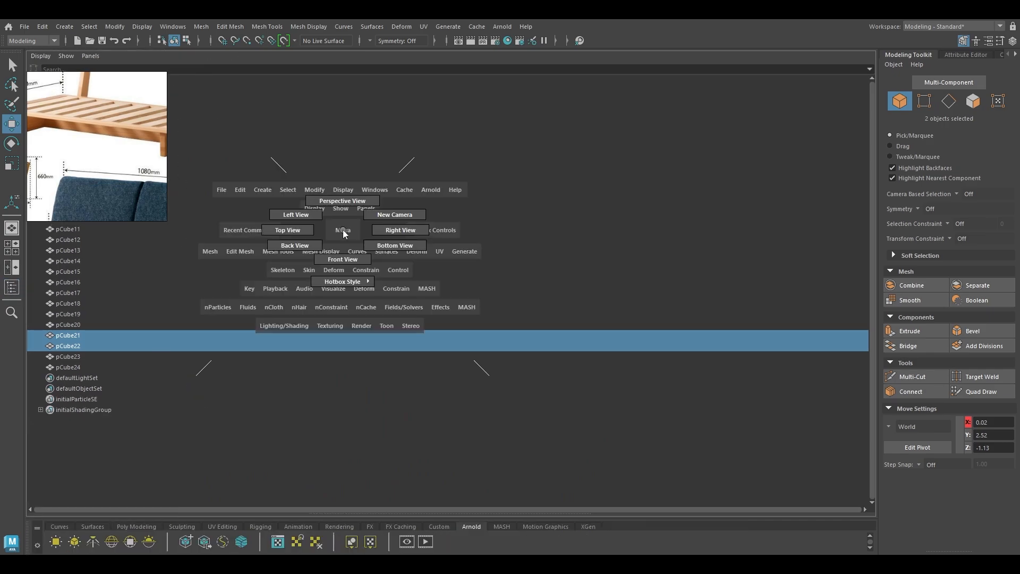
drag(341, 226, 349, 196)
Select the four vertices at the cross beam's left end and flatten them by scaling along X
alt+drag(541, 258, 375, 348)
click(423, 333)
right_drag(413, 318, 375, 252)
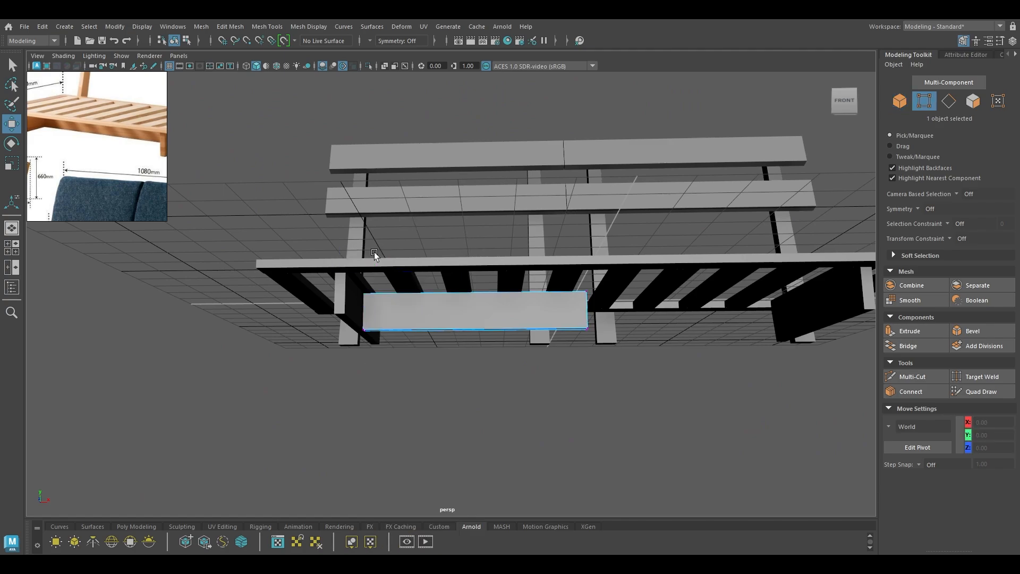
alt+drag(374, 254, 416, 314)
drag(380, 371, 274, 228)
alt+drag(400, 410, 405, 360)
key(r)
alt+drag(342, 339, 310, 283)
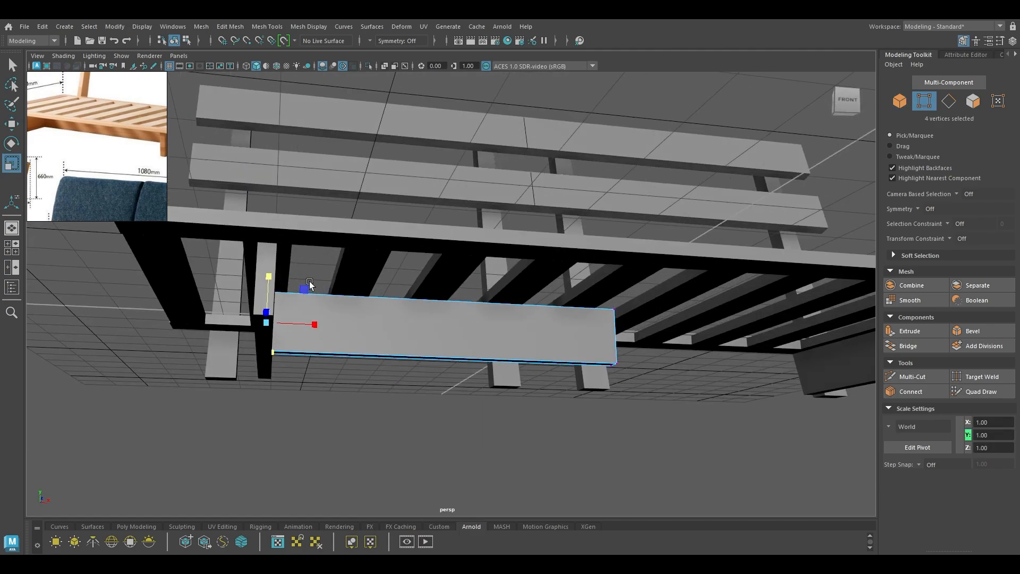
drag(318, 322, 23, 323)
In the wireframe top view, move the cross beam's left-end vertices to X -5.97 against the left support beam
key(w)
key(space)
drag(351, 332, 274, 327)
scroll(340, 357, up, 2)
key(4)
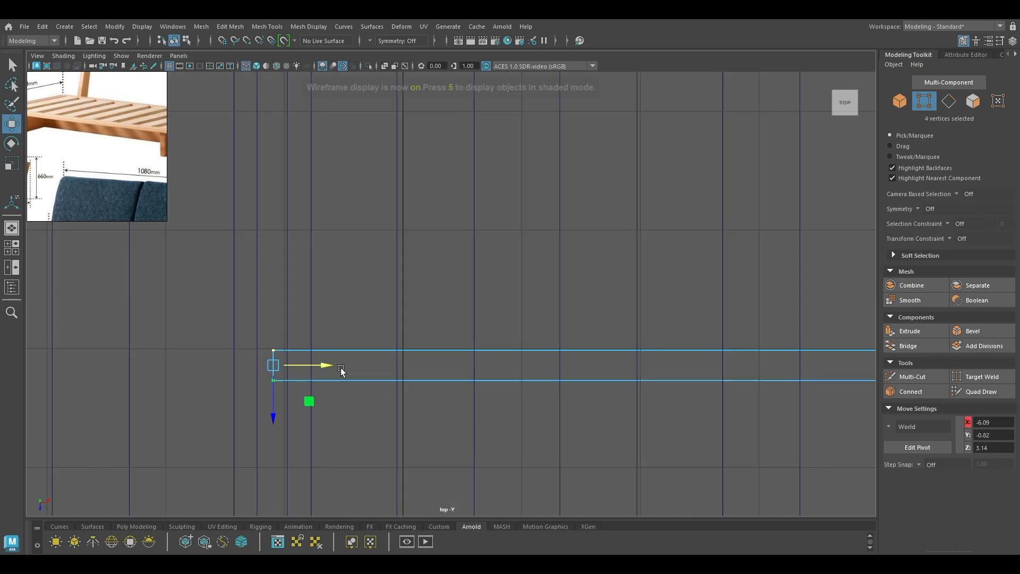
drag(326, 369, 342, 368)
key(v)
key(v)
Extend the cross beam's right-end vertices to X 6.16 so the beam reaches the right support beam
scroll(473, 281, down, 6)
drag(541, 291, 619, 343)
alt+middle_drag(618, 343, 324, 404)
scroll(298, 419, up, 2)
key(v)
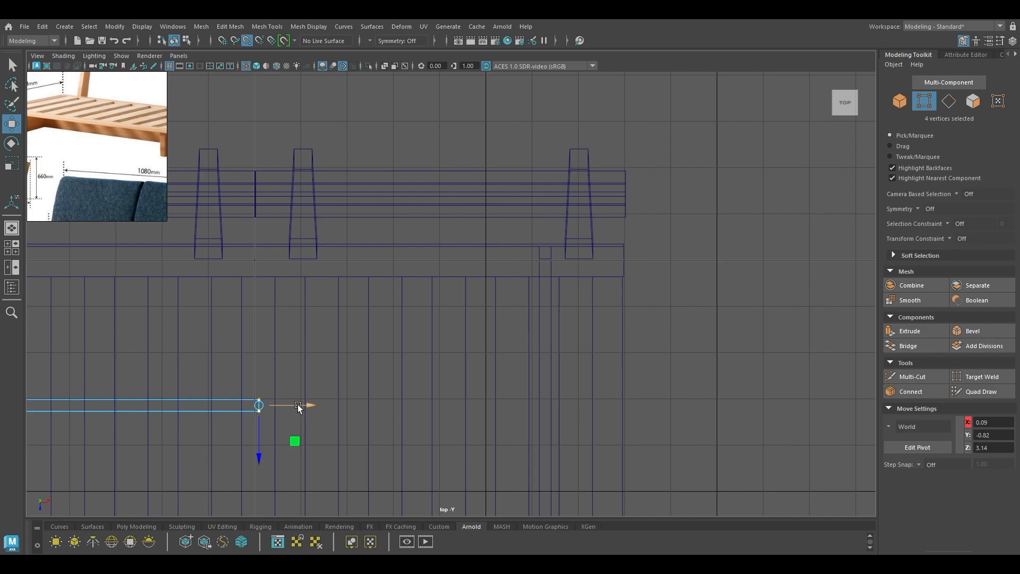
drag(298, 405, 433, 417)
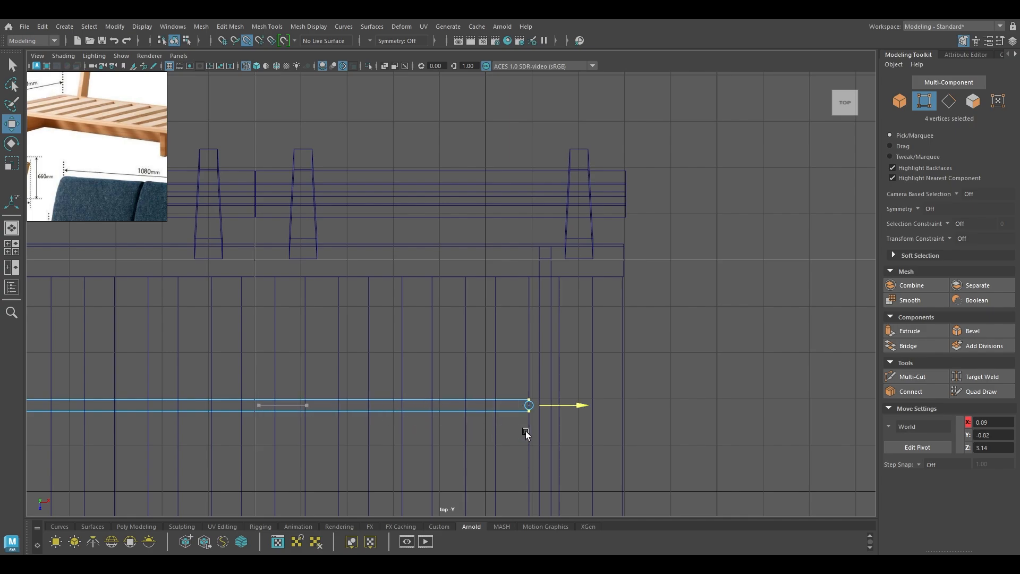
middle_drag(544, 436, 554, 440)
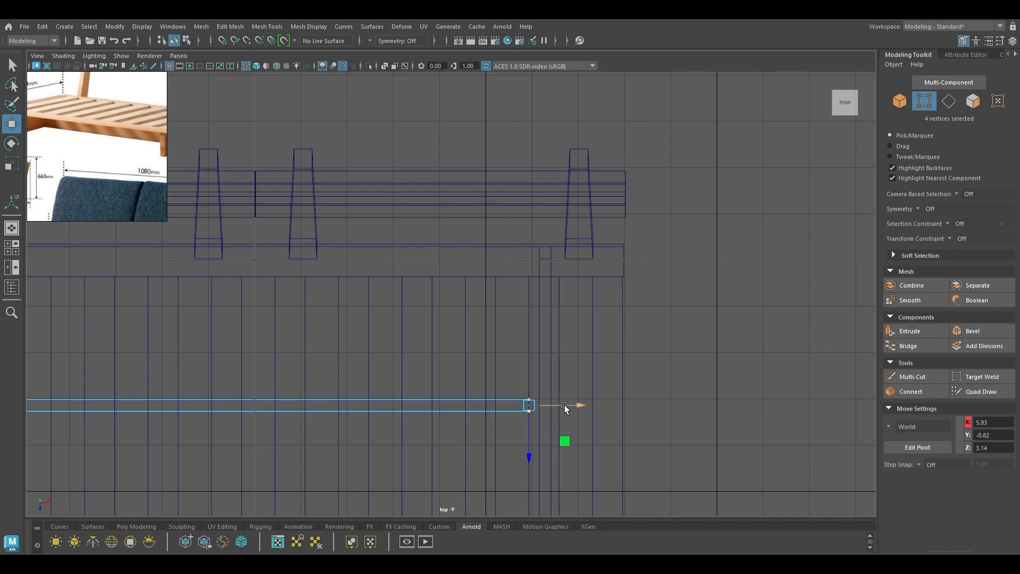
mouse_move(566, 410)
mouse_down()
mouse_move(569, 369)
mouse_move(547, 325)
mouse_up()
Return to the shaded perspective view in object selection, and overlay the wireframe on the shaded bench
key(space)
key(f)
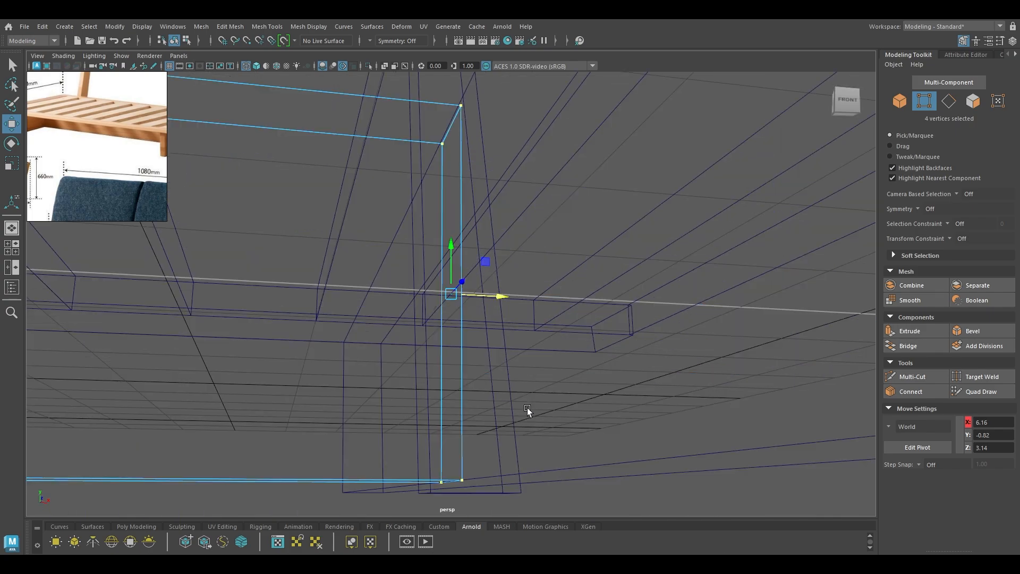
key(6)
right_drag(421, 252, 473, 237)
alt+drag(438, 460, 356, 380)
click(280, 508)
alt+right_drag(280, 507, 284, 257)
alt+drag(284, 257, 273, 296)
alt+right_drag(611, 457, 425, 215)
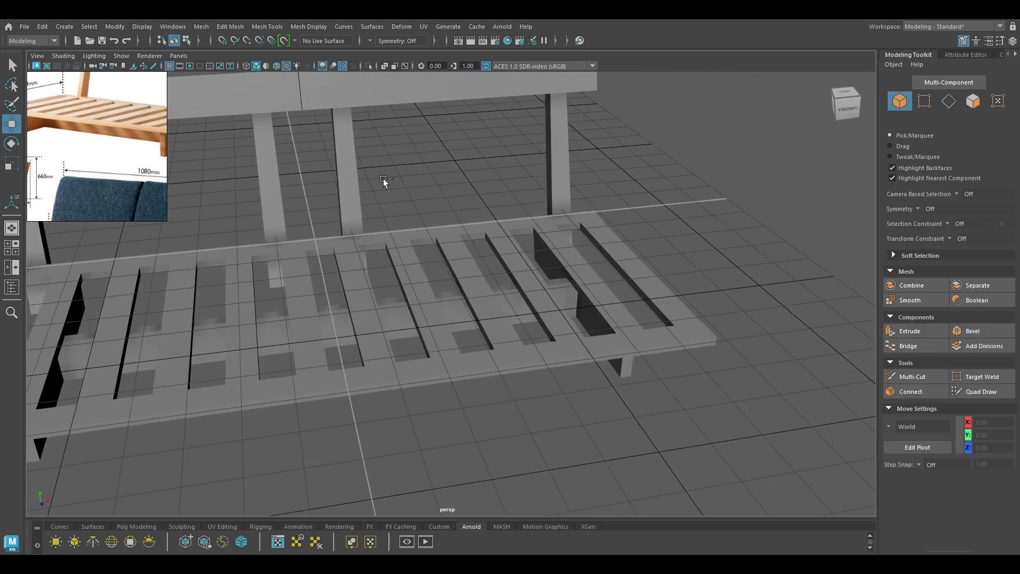
click(277, 66)
mouse_move(404, 197)
alt+mouse_down()
mouse_move(347, 195)
mouse_move(576, 257)
mouse_move(565, 221)
mouse_move(604, 187)
mouse_move(525, 215)
mouse_move(447, 202)
mouse_move(462, 197)
mouse_move(356, 202)
mouse_move(424, 235)
mouse_move(356, 244)
mouse_move(390, 211)
mouse_move(351, 216)
alt+mouse_up()
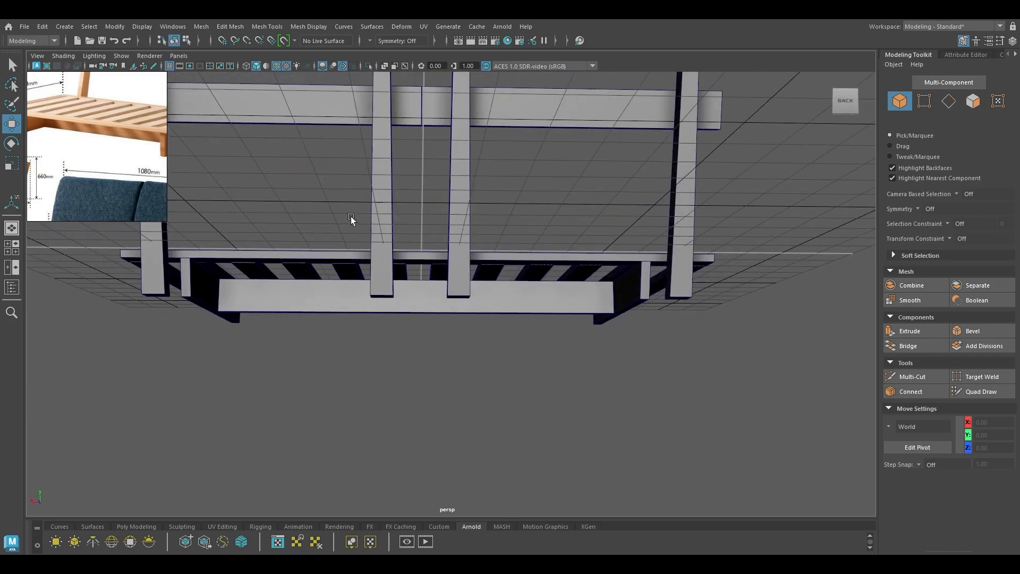
Move the right under-seat support beam to X 7.01, centred on the outer right backrest post
click(200, 286)
alt+drag(200, 285, 559, 202)
alt+middle_drag(561, 146, 563, 195)
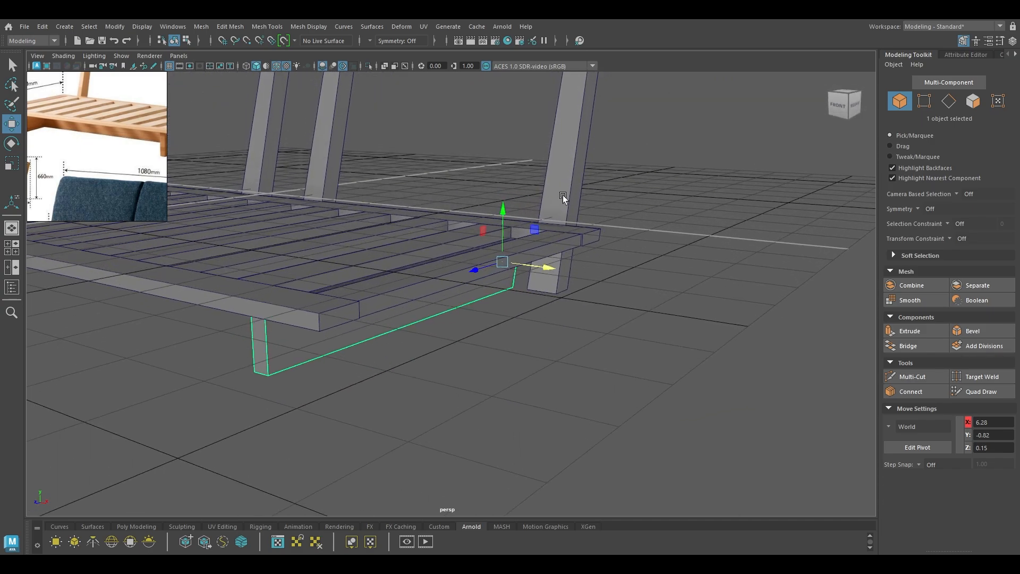
alt+middle_drag(538, 291, 531, 252)
key(space)
drag(531, 252, 470, 249)
scroll(493, 307, up, 1)
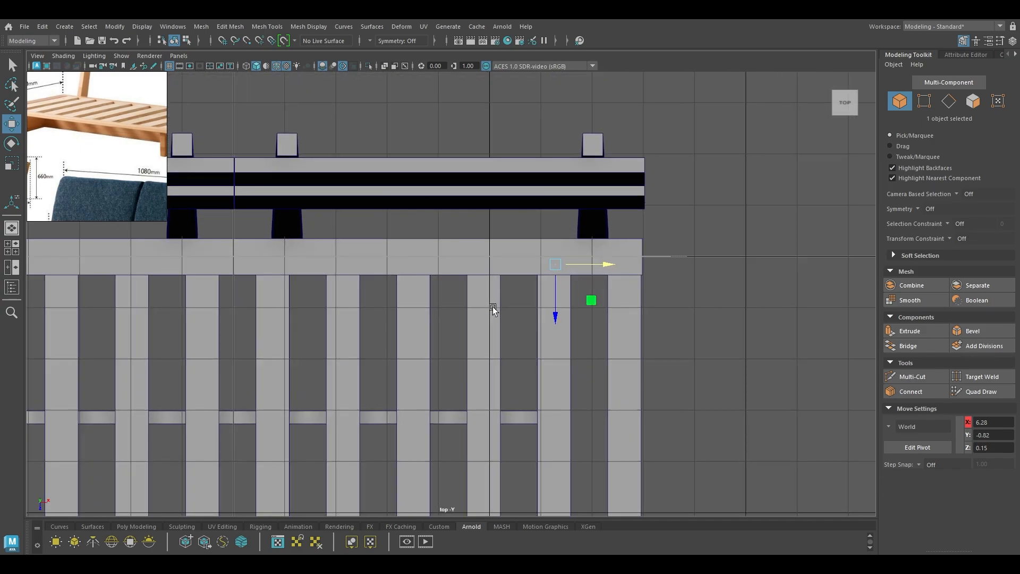
key(4)
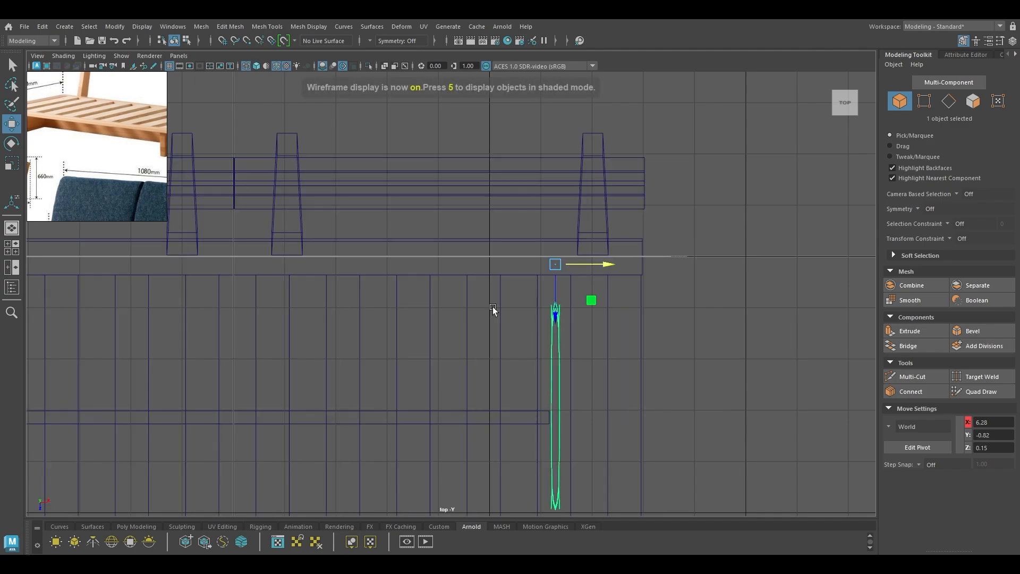
alt+middle_drag(610, 301, 586, 310)
scroll(553, 263, up, 3)
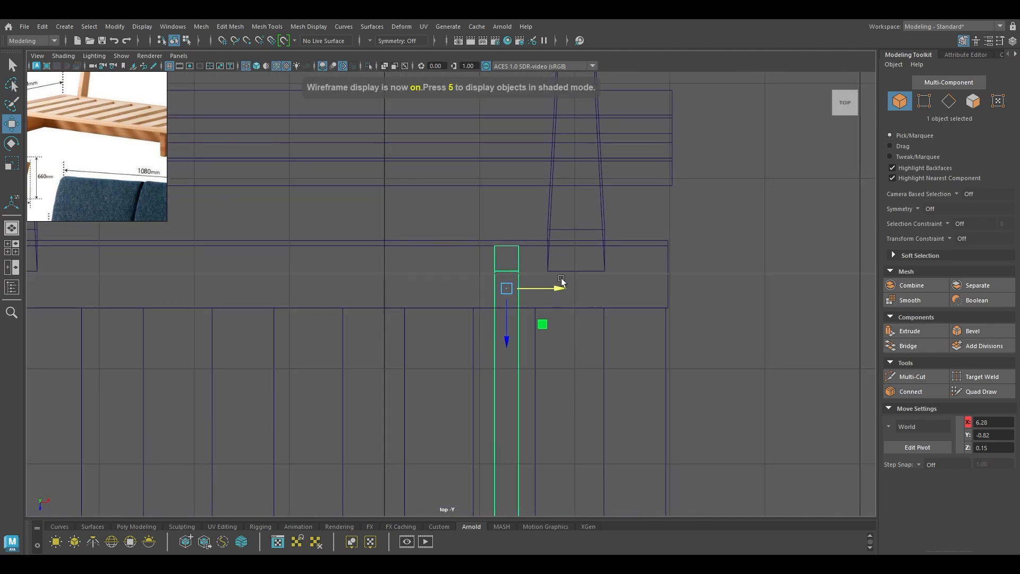
drag(558, 288, 627, 292)
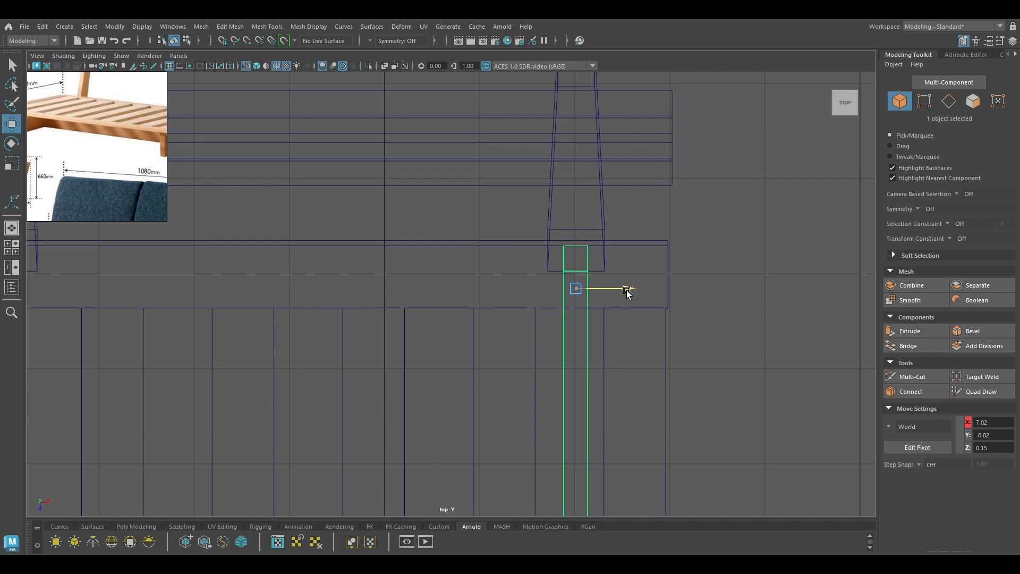
Move the left under-seat support beam outward along X to line up with the outer left backrest post
alt+right_drag(625, 310, 567, 242)
alt+middle_drag(547, 278, 1013, 305)
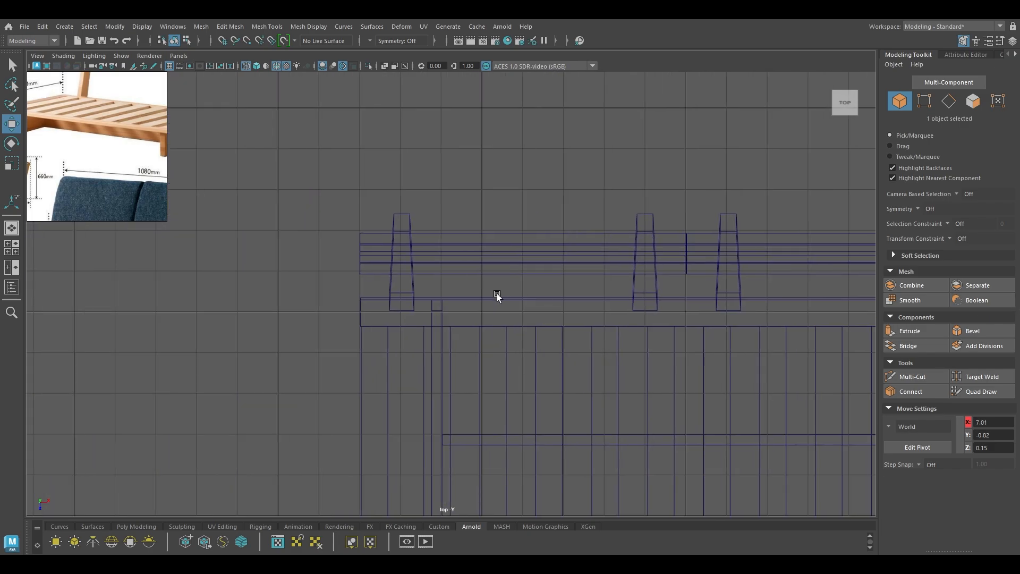
alt+right_drag(496, 296, 526, 325)
alt+middle_drag(436, 383, 472, 369)
click(471, 313)
alt+right_drag(471, 312, 530, 386)
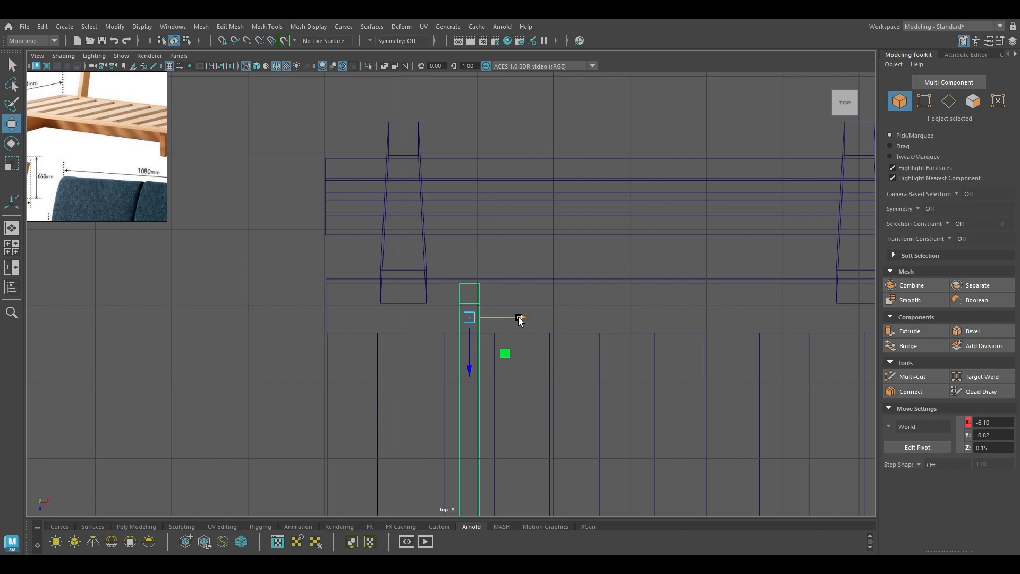
drag(520, 318, 452, 328)
Extend the cross beam's left-end vertices to X -6.88 to meet the repositioned left support beam
scroll(514, 336, down, 6)
alt+middle_drag(515, 336, 450, 226)
click(426, 284)
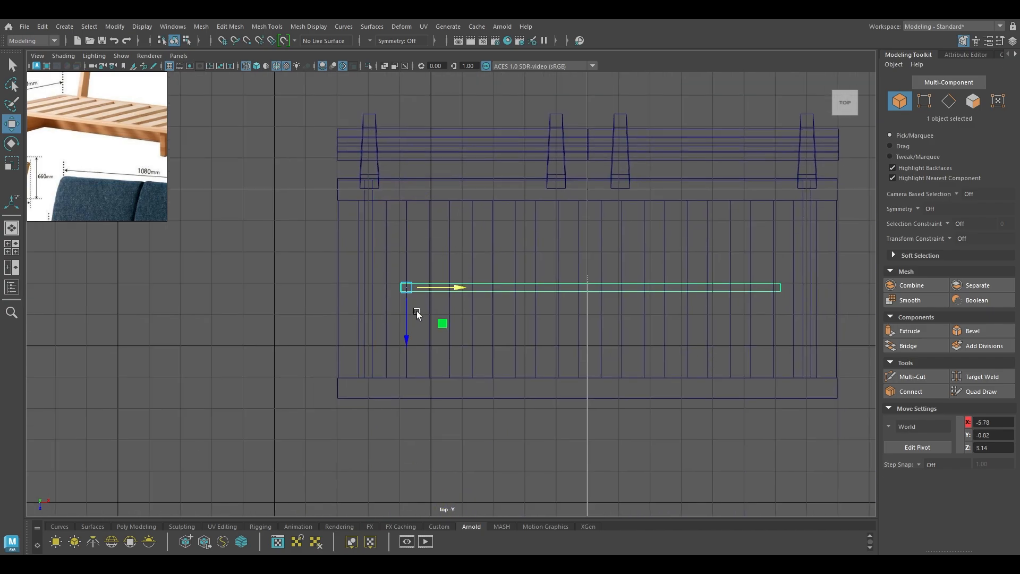
right_drag(291, 256, 250, 251)
drag(348, 225, 425, 308)
scroll(425, 308, up, 5)
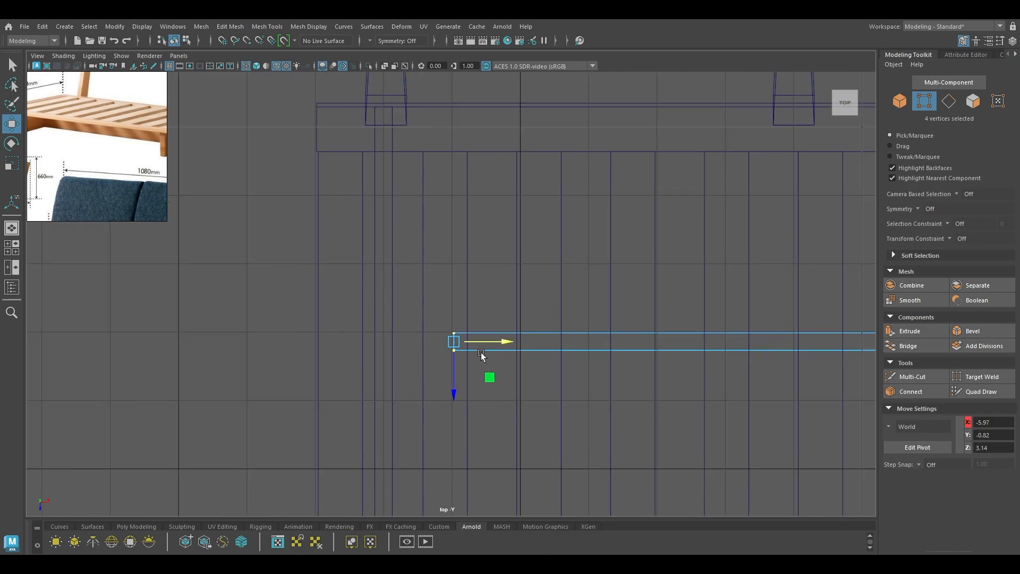
scroll(481, 354, up, 2)
drag(508, 355, 440, 363)
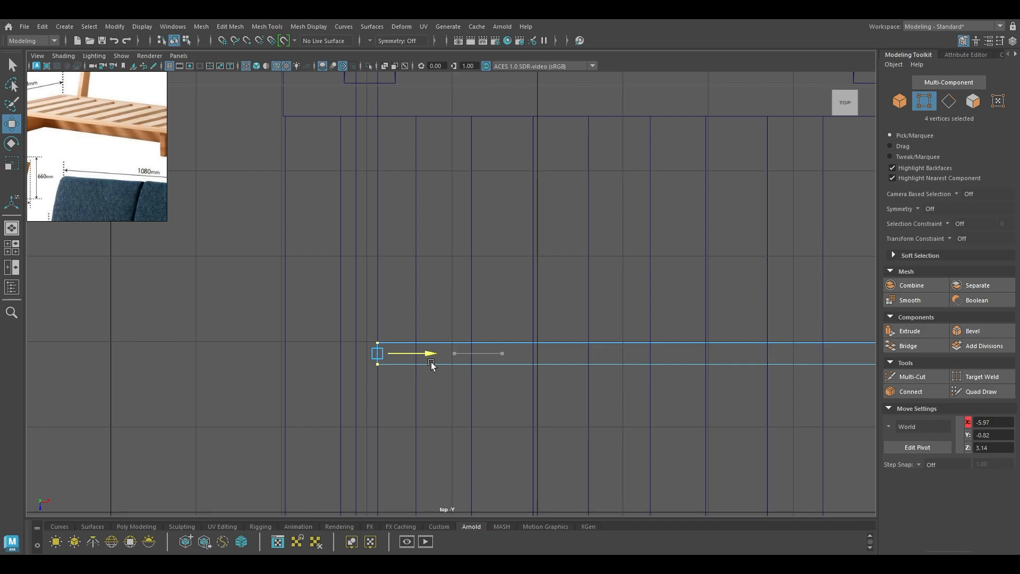
Extend the cross beam's right-end vertices to X 6.89 and check the joint in the shaded perspective view
scroll(587, 330, down, 6)
alt+middle_drag(587, 330, 314, 363)
scroll(314, 363, up, 5)
scroll(356, 429, up, 1)
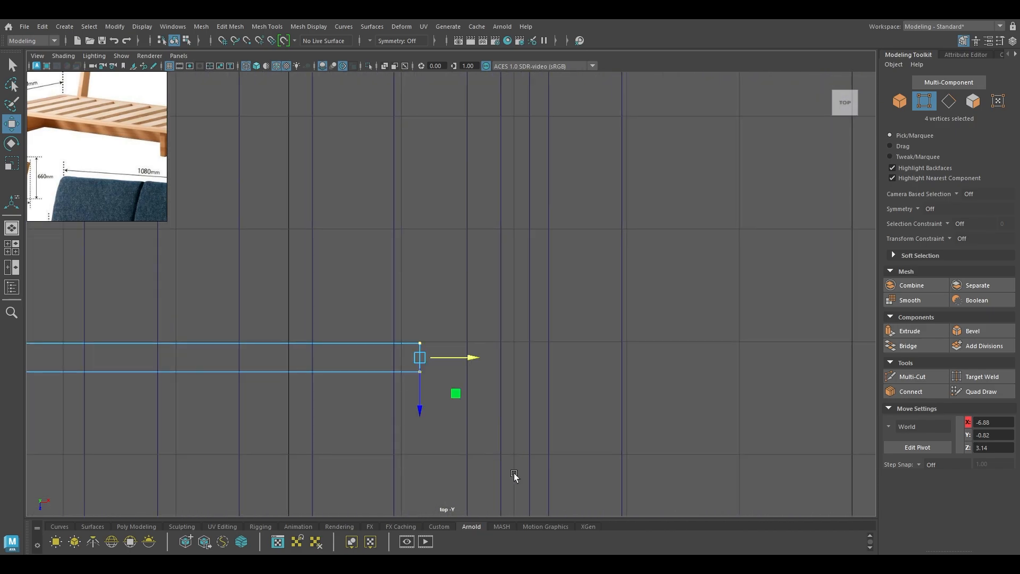
drag(553, 368, 547, 274)
key(space)
key(f)
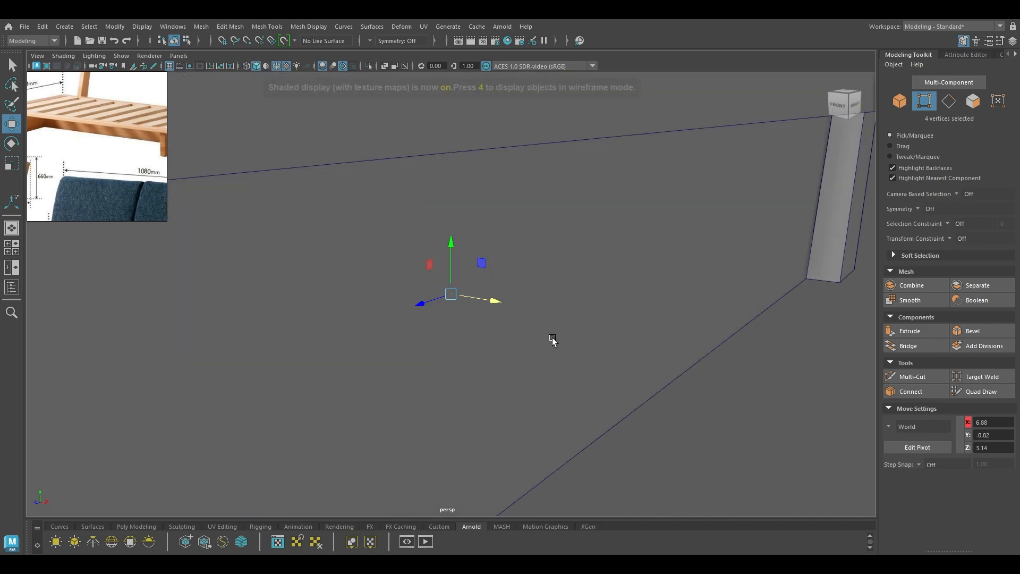
key(5)
alt+drag(487, 353, 493, 299)
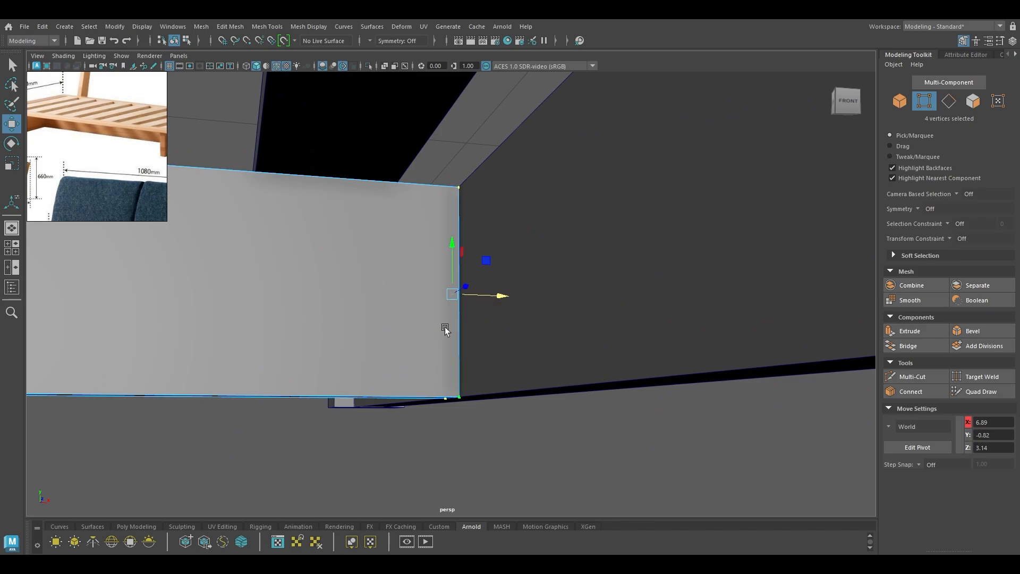
Return to object selection and examine the bench frame from above, from the front and from below
alt+right_drag(445, 329, 332, 303)
right_drag(332, 303, 385, 237)
alt+drag(579, 234, 570, 334)
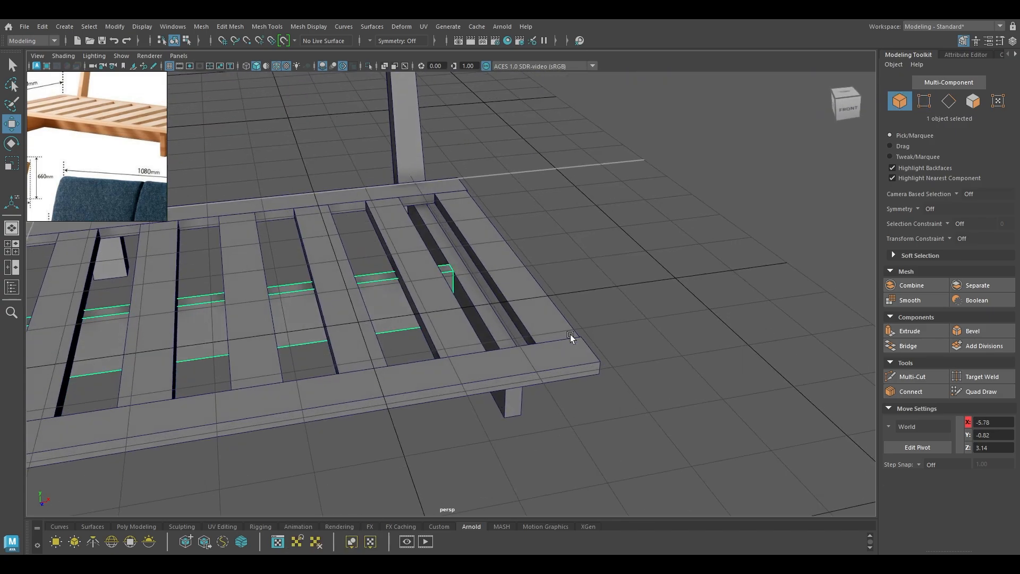
click(646, 362)
alt+drag(670, 477, 611, 436)
alt+right_drag(611, 436, 493, 244)
alt+middle_drag(493, 245, 627, 344)
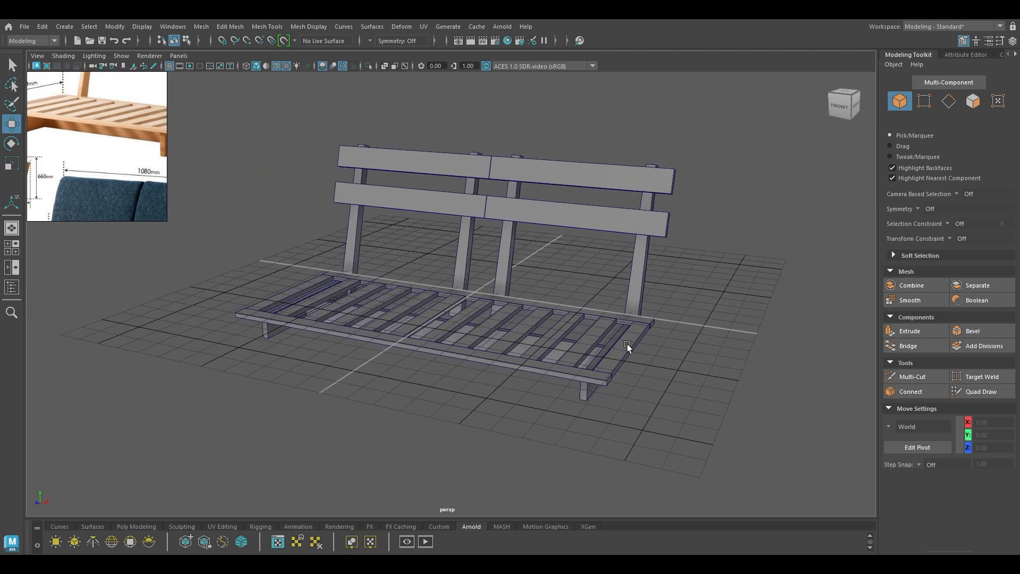
alt+drag(627, 344, 442, 304)
alt+right_drag(441, 304, 508, 405)
alt+middle_drag(508, 405, 502, 365)
alt+right_drag(501, 365, 481, 295)
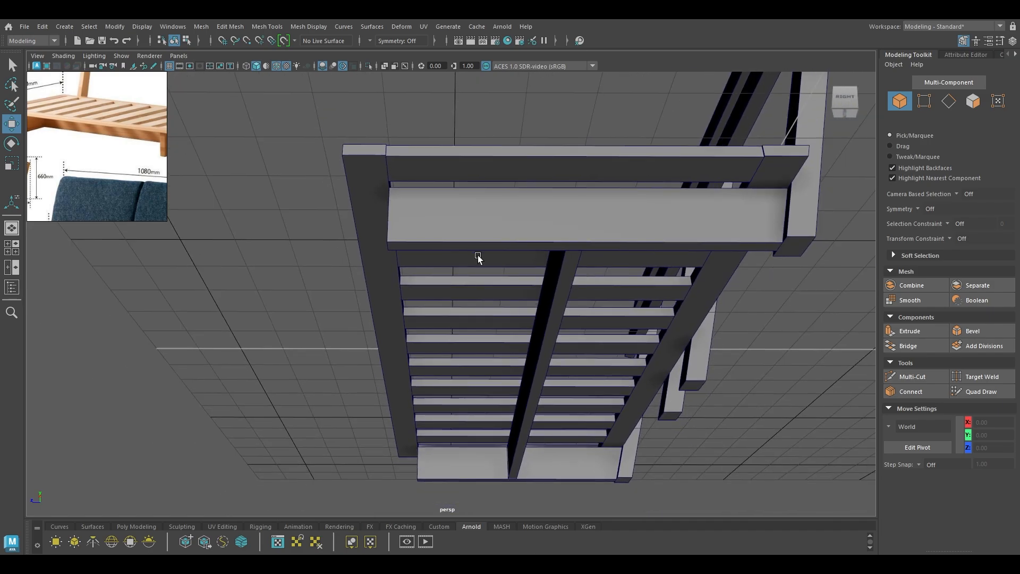
Select the front-end vertices of both under-seat support beams and move them forward along Z toward the front rail
click(478, 246)
shift+click(468, 476)
alt+middle_drag(484, 476, 485, 394)
right_drag(313, 340, 248, 238)
scroll(429, 418, down, 3)
drag(519, 481, 392, 49)
scroll(434, 235, up, 2)
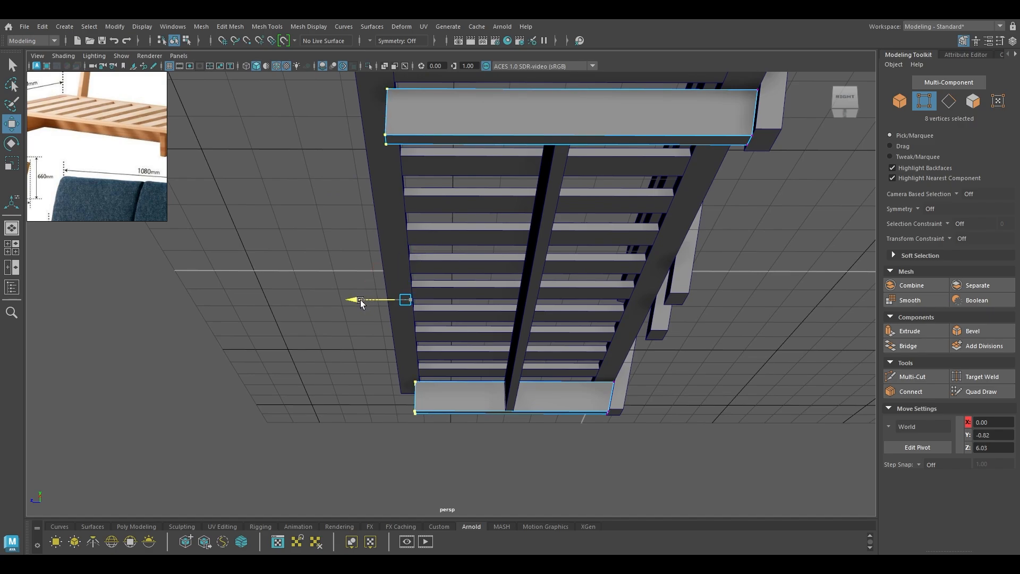
drag(360, 299, 359, 300)
Return to object selection and compare the bench frame with the cushioned sofa in the reference image
alt+drag(378, 256, 450, 221)
right_drag(450, 221, 486, 198)
alt+drag(340, 236, 333, 286)
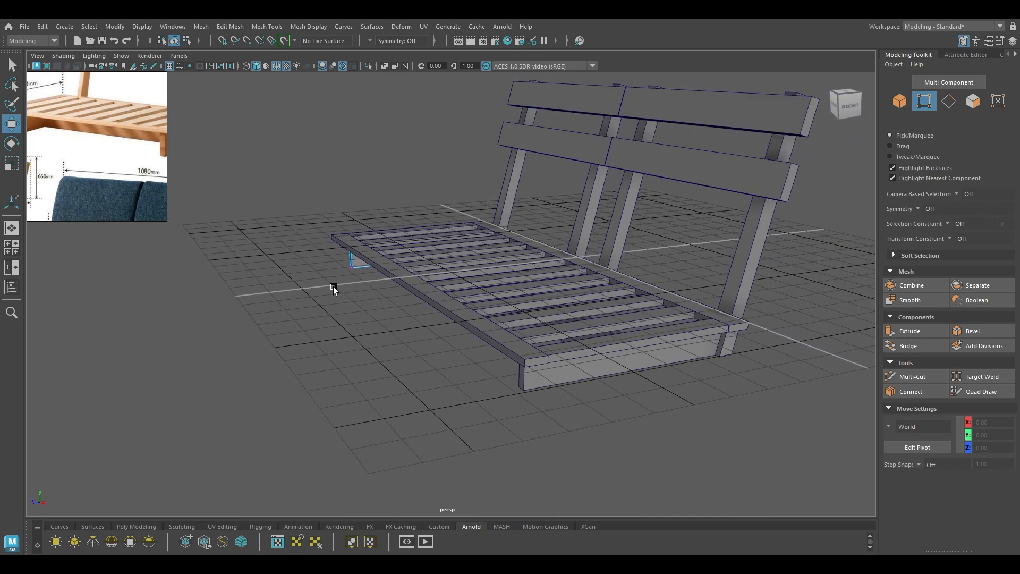
right_drag(335, 249, 413, 201)
alt+drag(412, 201, 557, 346)
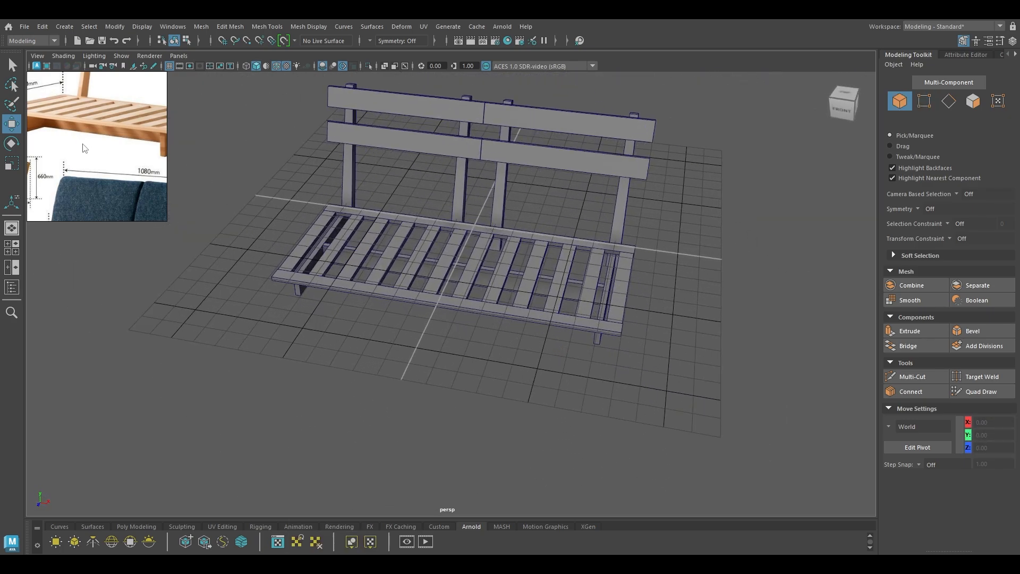
scroll(83, 148, down, 4)
middle_drag(83, 149, 91, 106)
scroll(116, 167, up, 1)
alt+drag(497, 284, 537, 288)
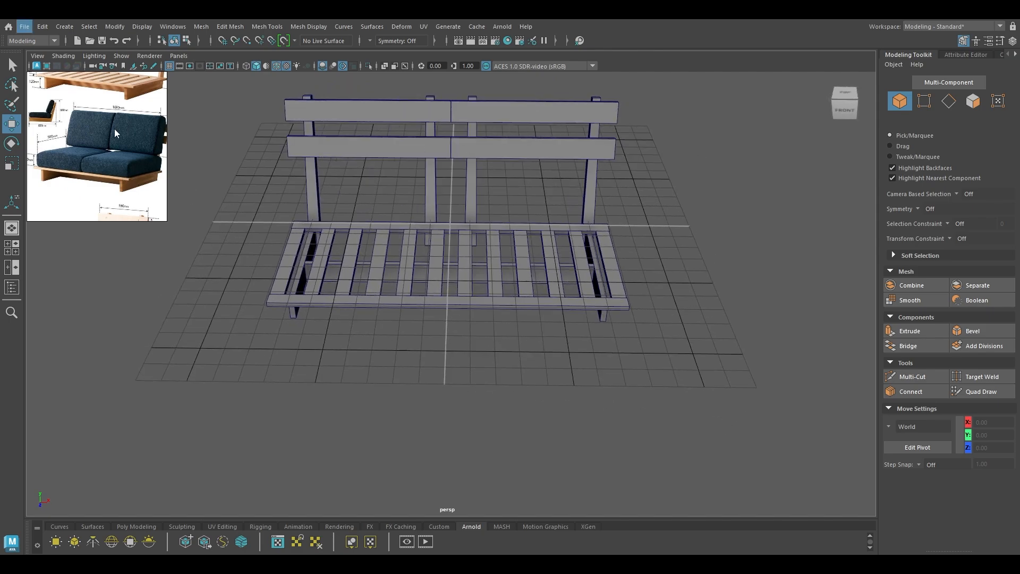
Create a polygon cube and, in the top view, move it to Z 2.96 over the left half of the seat
scroll(116, 133, up, 1)
alt+middle_drag(334, 317, 399, 298)
shift+right_drag(400, 310, 398, 340)
key(space)
drag(447, 251, 457, 170)
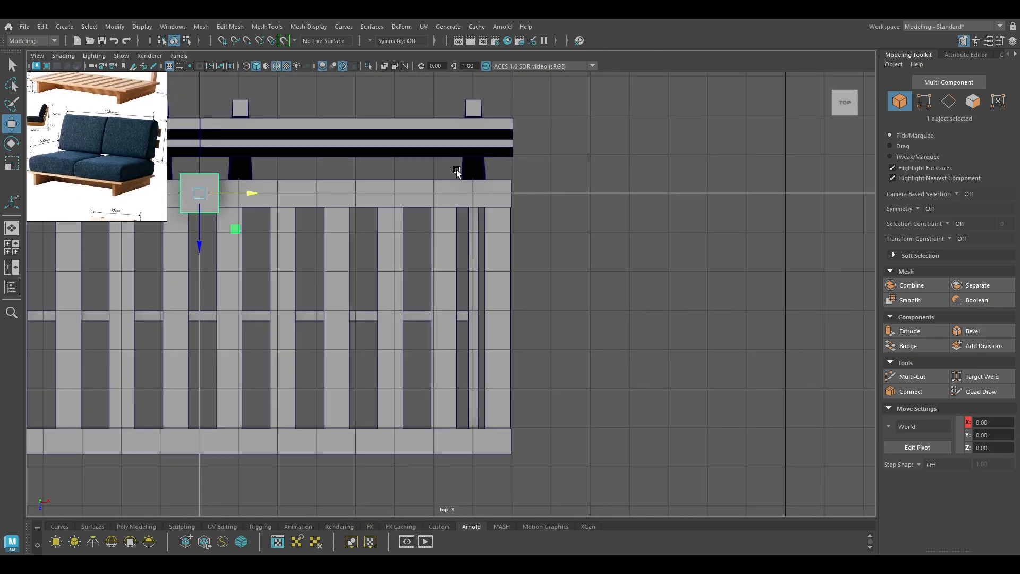
alt+middle_drag(442, 234, 755, 239)
scroll(756, 239, down, 1)
drag(537, 320, 534, 356)
drag(563, 309, 426, 328)
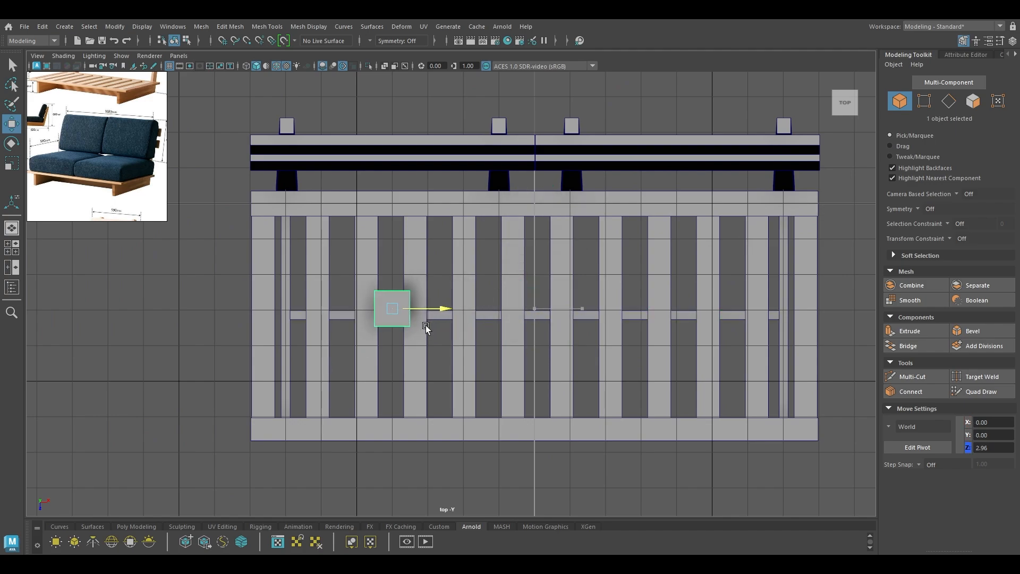
Scale the cube into a slab covering the left half of the seat and position it at X -4.11, Z 3.12
key(t)
drag(625, 237, 971, 262)
drag(627, 262, 925, 261)
key(w)
drag(388, 362, 387, 368)
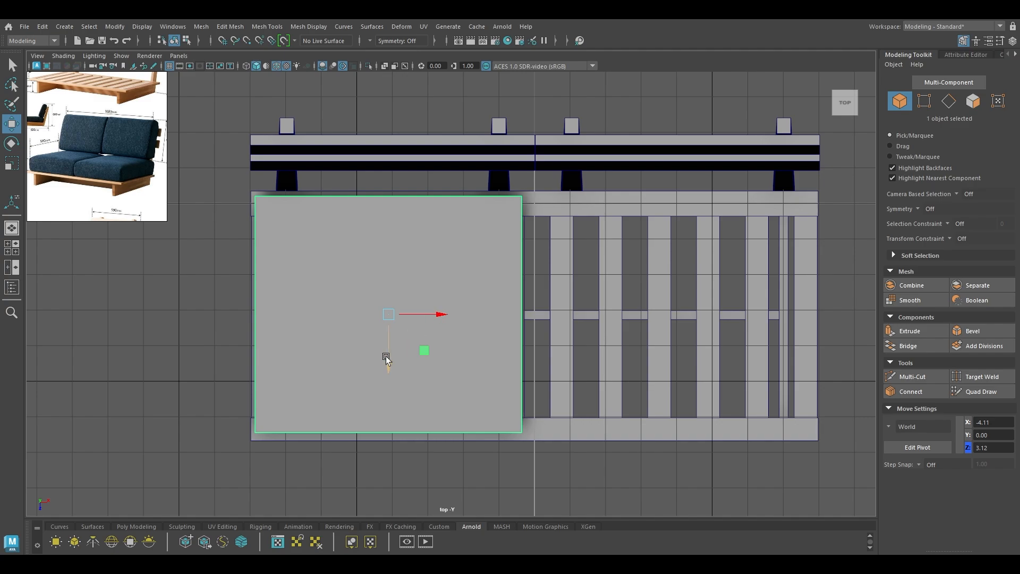
Set the cushion cube's depth to 6.75 and move it along Z to line up with the front rail
drag(386, 356, 387, 368)
key(t)
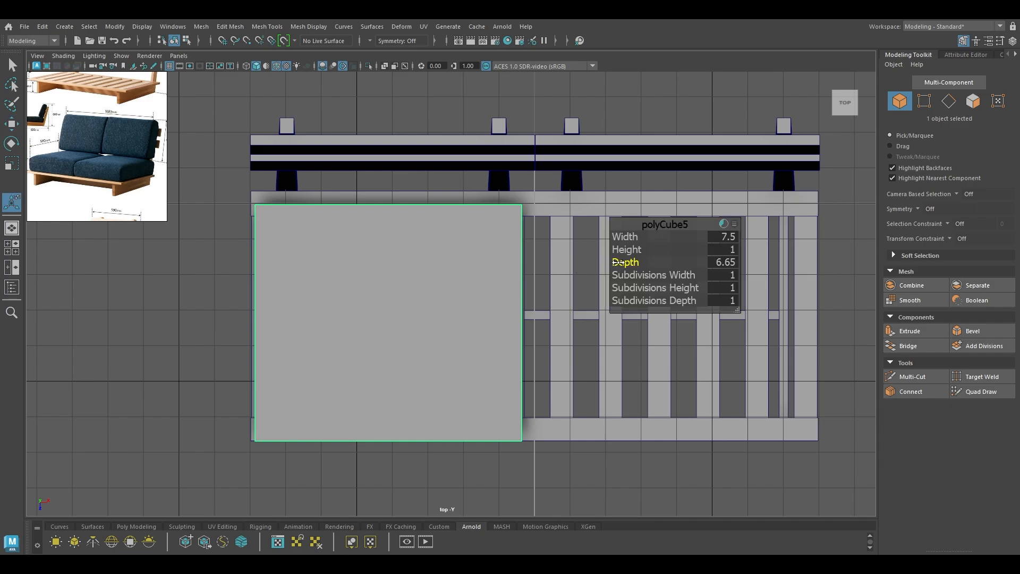
drag(622, 262, 625, 262)
key(w)
drag(378, 374, 390, 367)
key(t)
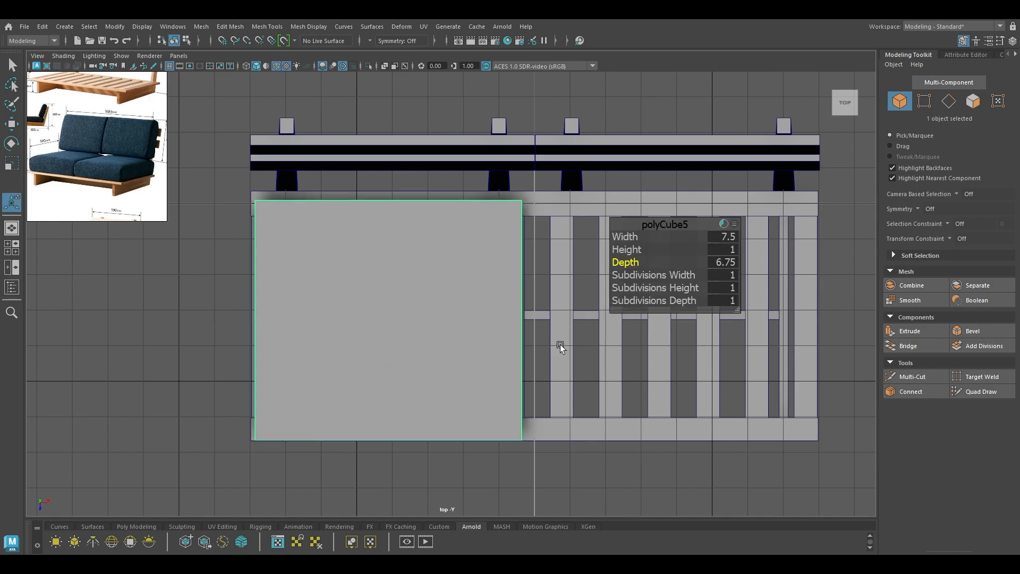
Widen the cushion cube to 7.83 and move it to X -3.95, filling the left half of the seat
drag(625, 236, 643, 238)
key(w)
drag(426, 320, 428, 239)
In the front view, set the cushion cube's height to 1.85 and raise it to Y 0.81 on top of the slats
key(space)
key(space)
drag(423, 217, 424, 245)
alt+middle_drag(437, 286, 566, 281)
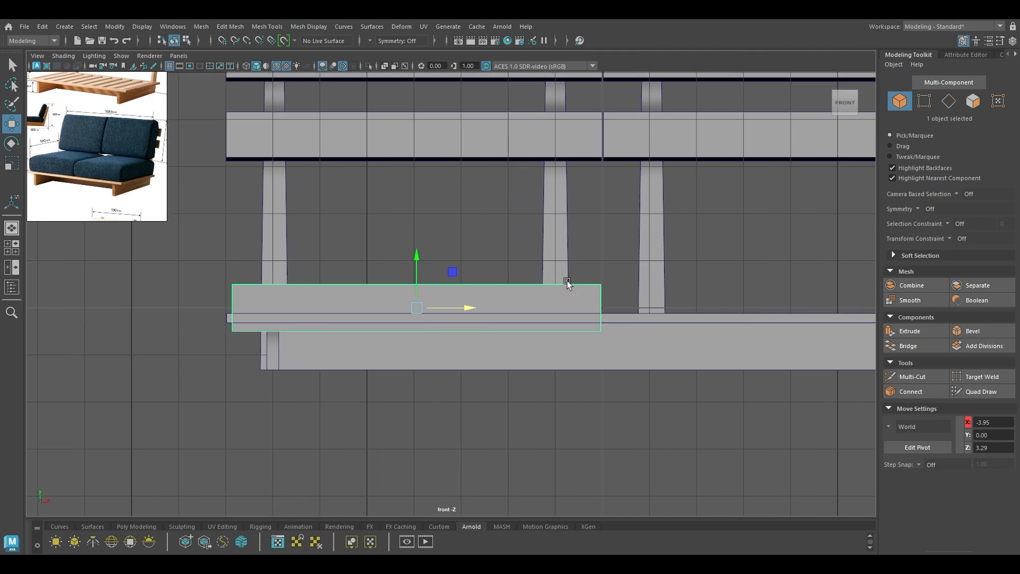
key(t)
drag(630, 250, 675, 250)
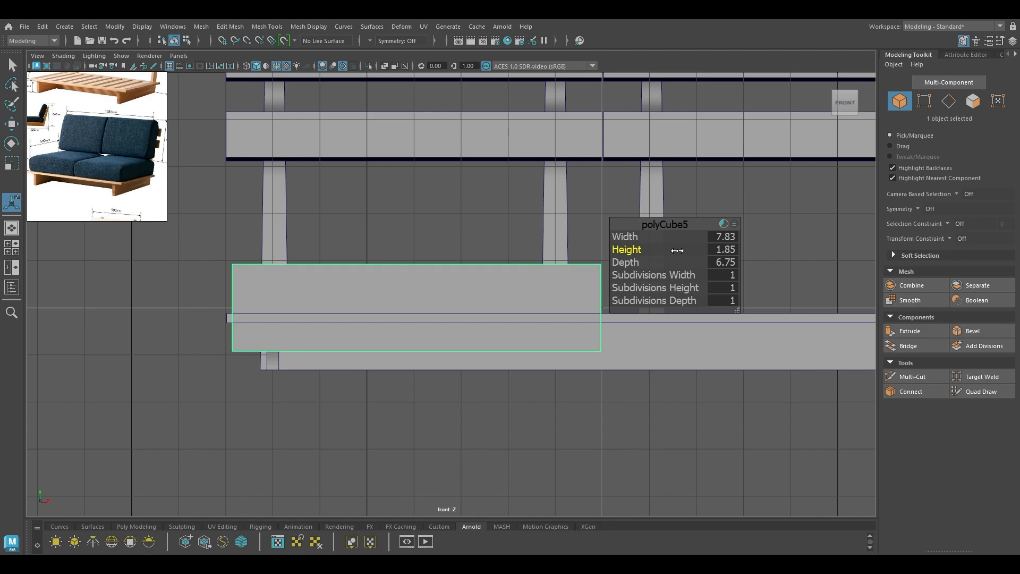
key(w)
drag(417, 260, 416, 187)
key(space)
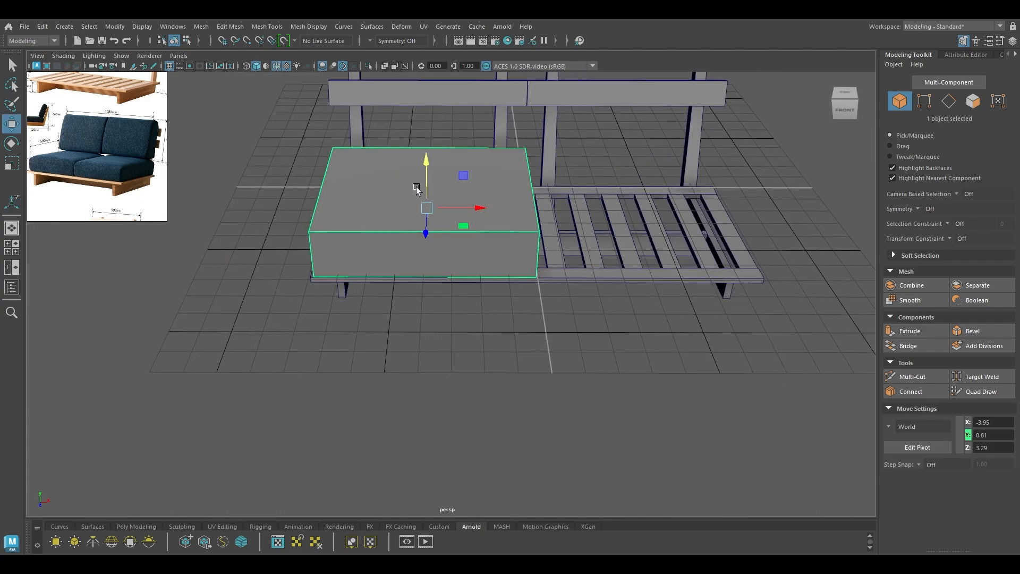
Bevel all edges of the cushion cube with a fraction of 0.53 and 2 segments
alt+middle_drag(416, 187, 439, 218)
alt+right_drag(439, 218, 512, 348)
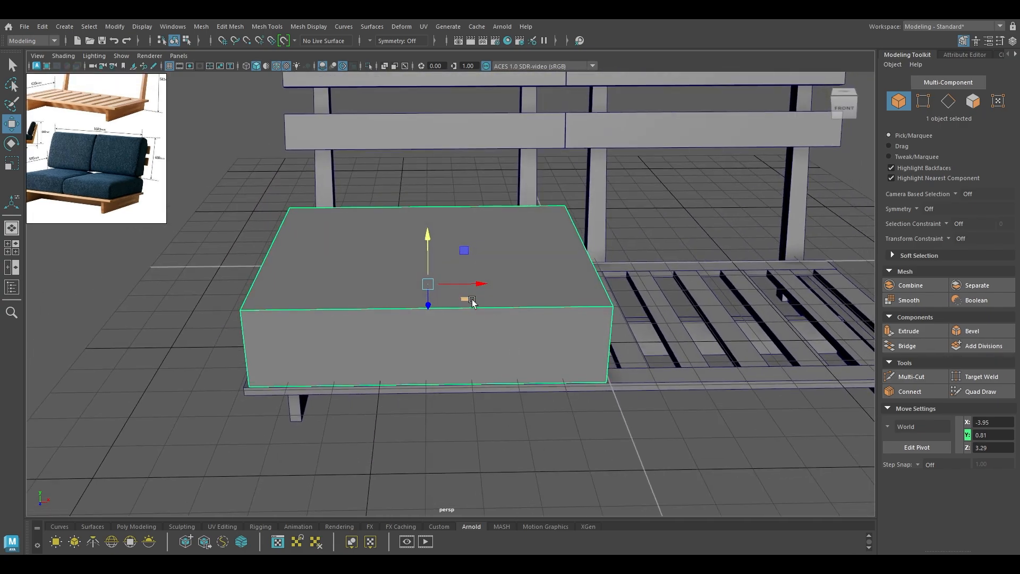
key(ctrl+b)
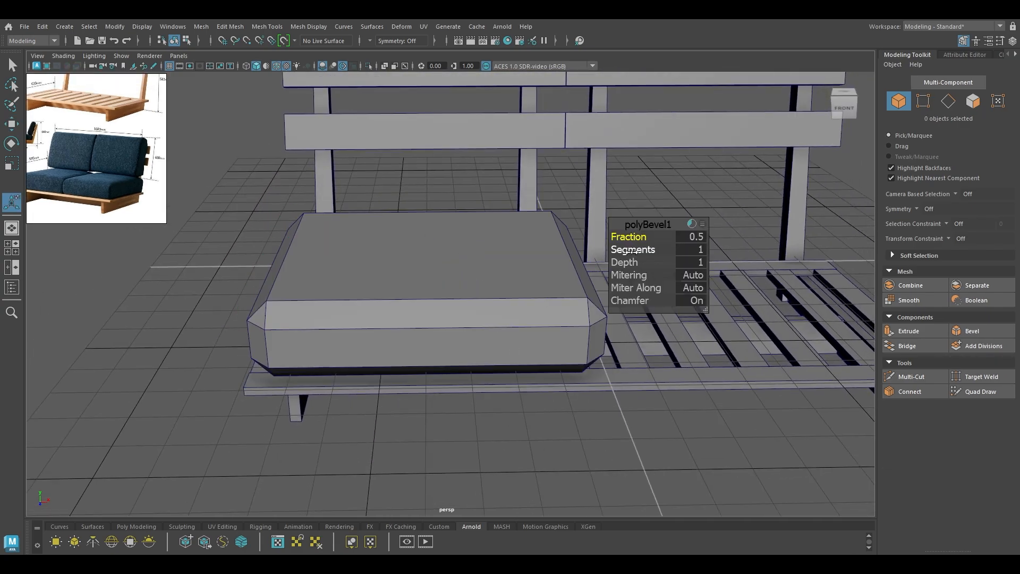
mouse_move(640, 251)
mouse_down()
mouse_move(663, 252)
mouse_move(626, 237)
mouse_up()
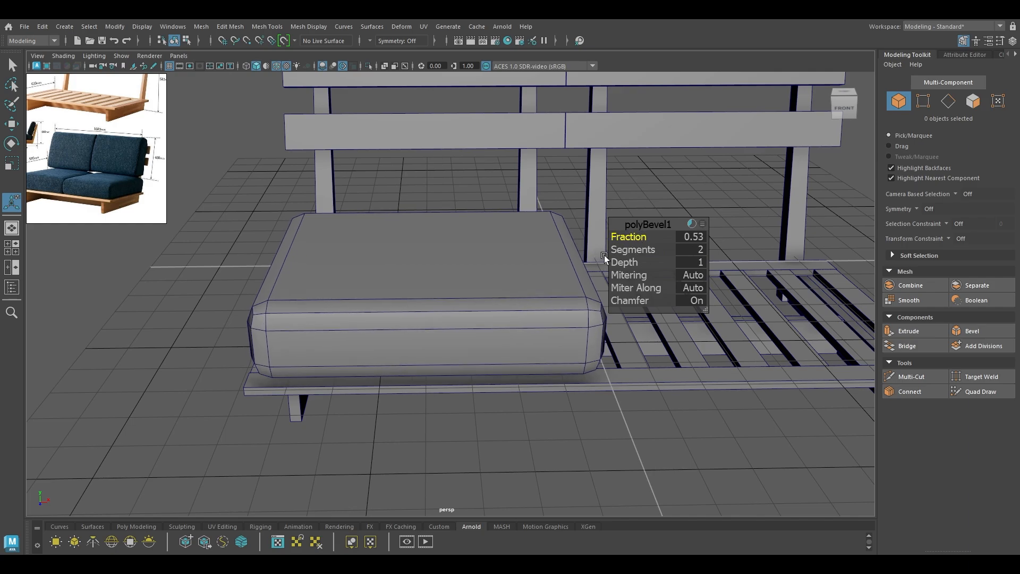
key(w)
Smooth the beveled cushion mesh with 2 divisions
shift+right_click(429, 270)
click(483, 266)
shift+right_drag(483, 266, 451, 313)
click(714, 237)
text(2)
key(Return)
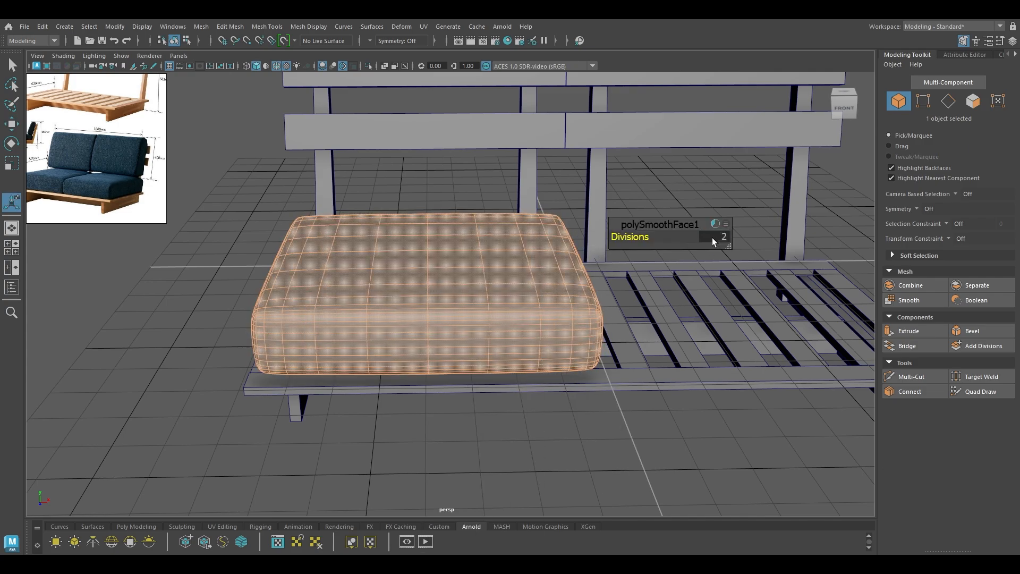
key(w)
Select the four central faces on top of the cushion
alt+drag(567, 250, 506, 281)
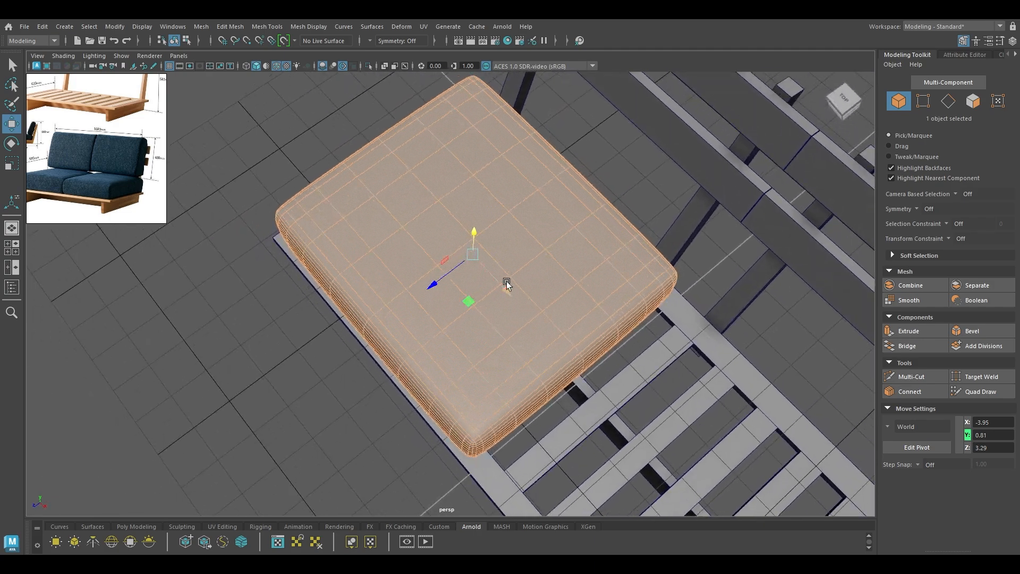
click(228, 153)
alt+drag(229, 153, 420, 216)
scroll(398, 269, up, 3)
click(420, 215)
right_drag(421, 215, 421, 247)
click(410, 212)
shift+click(447, 207)
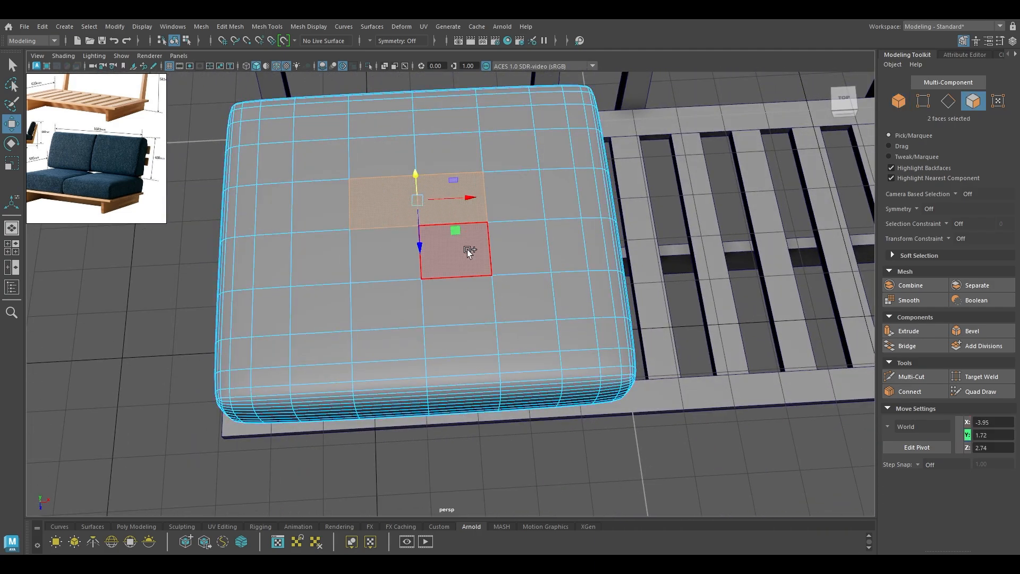
shift+click(466, 250)
shift+click(374, 256)
Raise the central faces using soft selection with a reduced falloff to puff up the cushion top, and return to object mode
key(b)
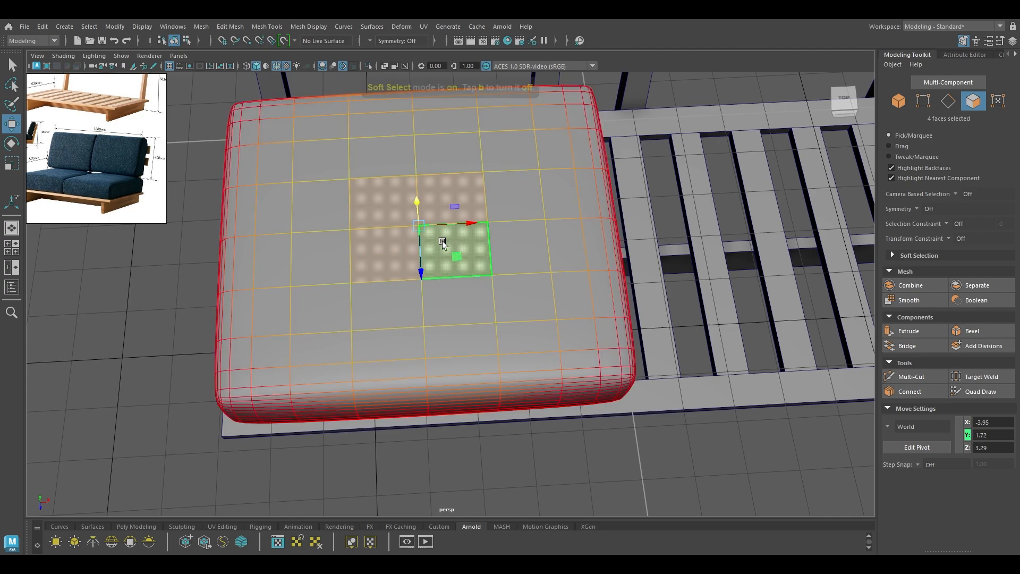
drag(483, 335, 579, 422)
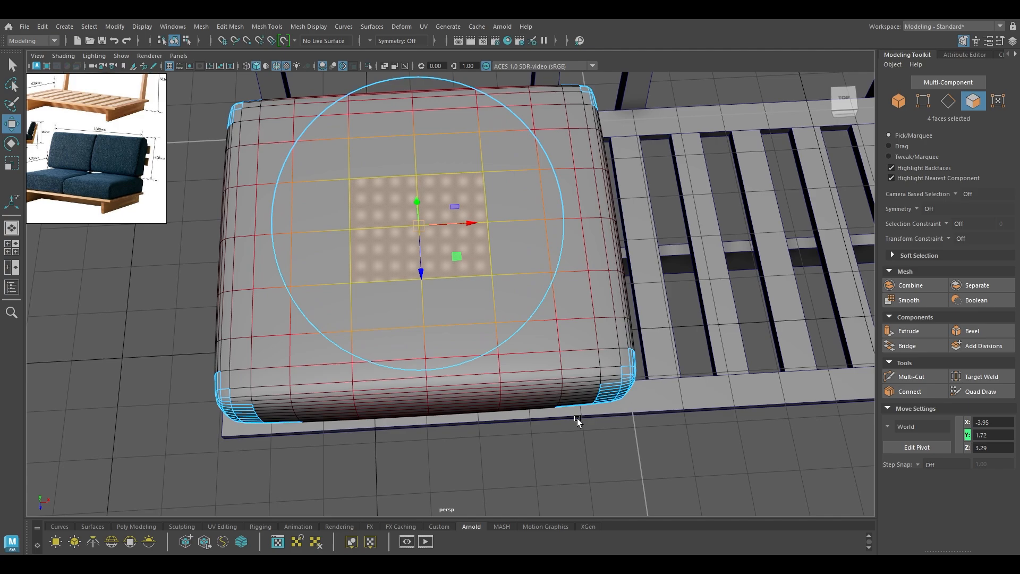
alt+drag(502, 296, 598, 417)
key(ctrl+z)
key(b)
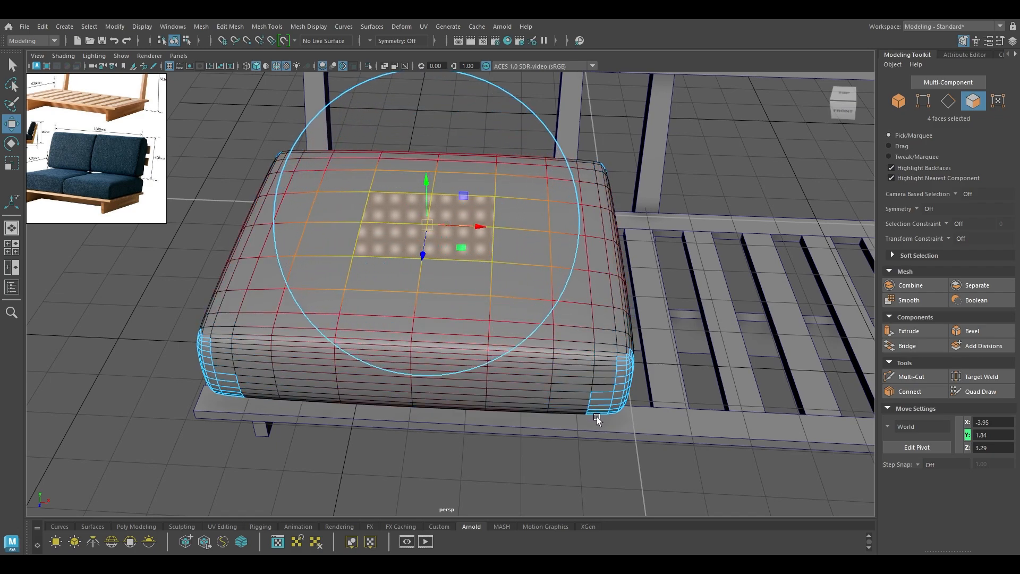
drag(422, 178, 442, 211)
right_drag(442, 210, 497, 191)
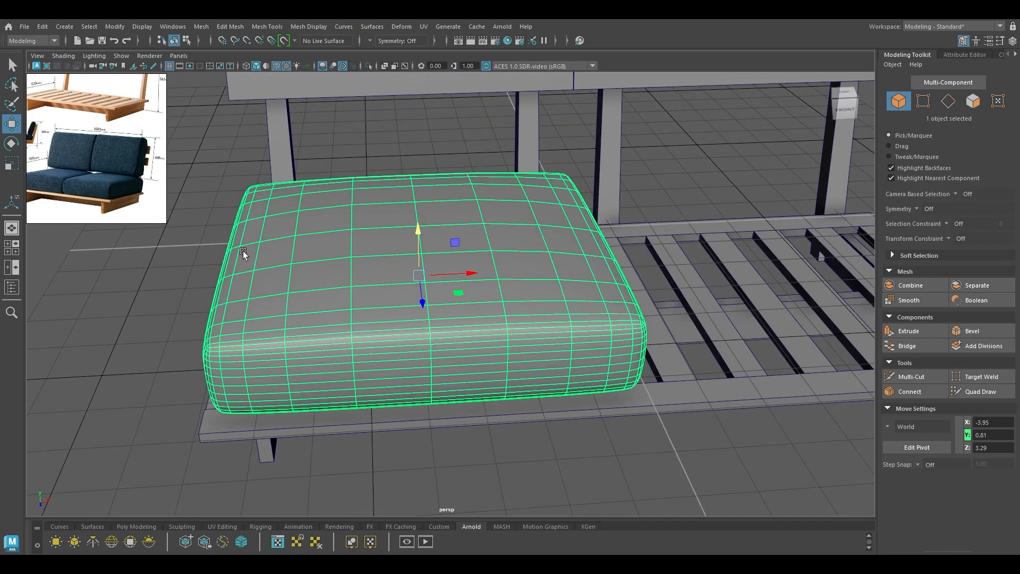
Turn off the wireframe overlay on shaded objects and check the cushion's smooth shape from different angles
click(191, 252)
click(489, 262)
alt+drag(490, 262, 464, 248)
click(277, 66)
mouse_move(366, 180)
alt+mouse_down()
mouse_move(381, 216)
mouse_move(415, 183)
mouse_move(446, 187)
mouse_move(440, 165)
mouse_move(432, 177)
mouse_move(467, 304)
mouse_move(477, 300)
alt+mouse_up()
scroll(381, 216, down, 2)
click(391, 164)
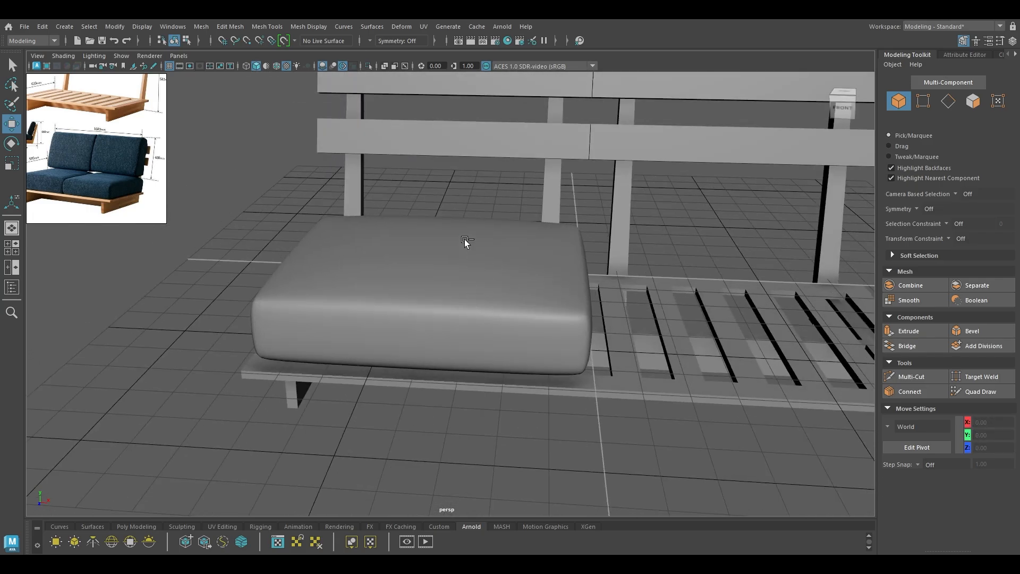
alt+drag(465, 239, 436, 329)
In the top view, scale the cushion up slightly and position it at X -4.01, Z 3.22 to fit the seat's left half
click(505, 303)
key(space)
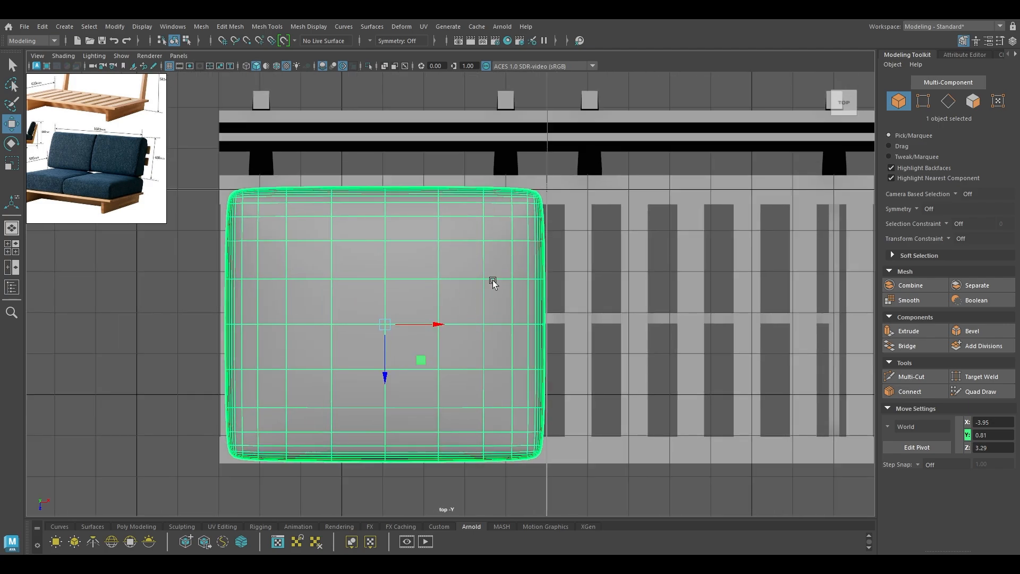
key(r)
right_drag(388, 330, 391, 324)
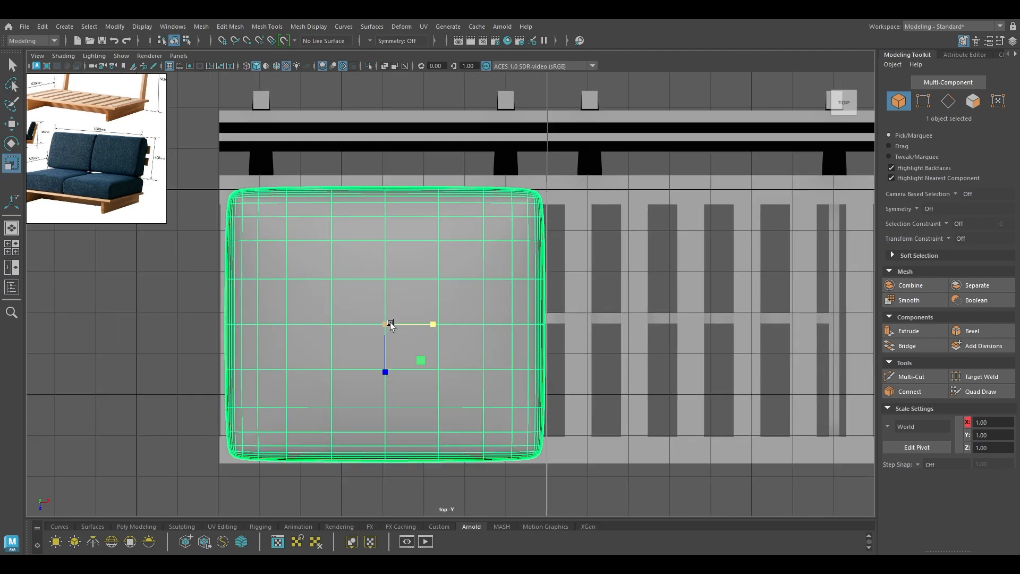
drag(389, 327, 431, 329)
key(w)
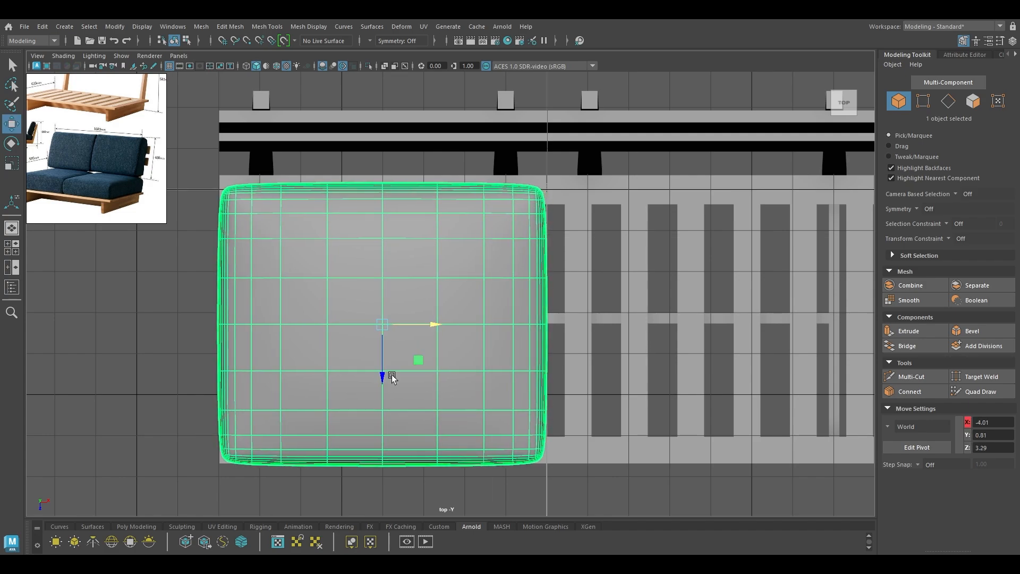
drag(392, 377, 391, 375)
Duplicate the seat cushion in the front view and move the copy to X 4.05 over the right half of the seat
key(space)
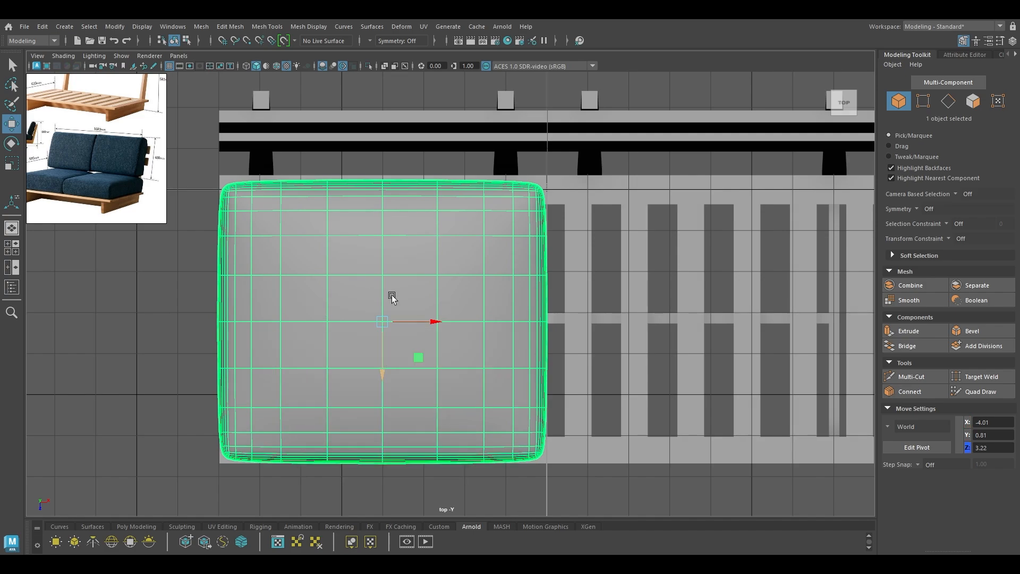
key(space)
drag(420, 287, 463, 310)
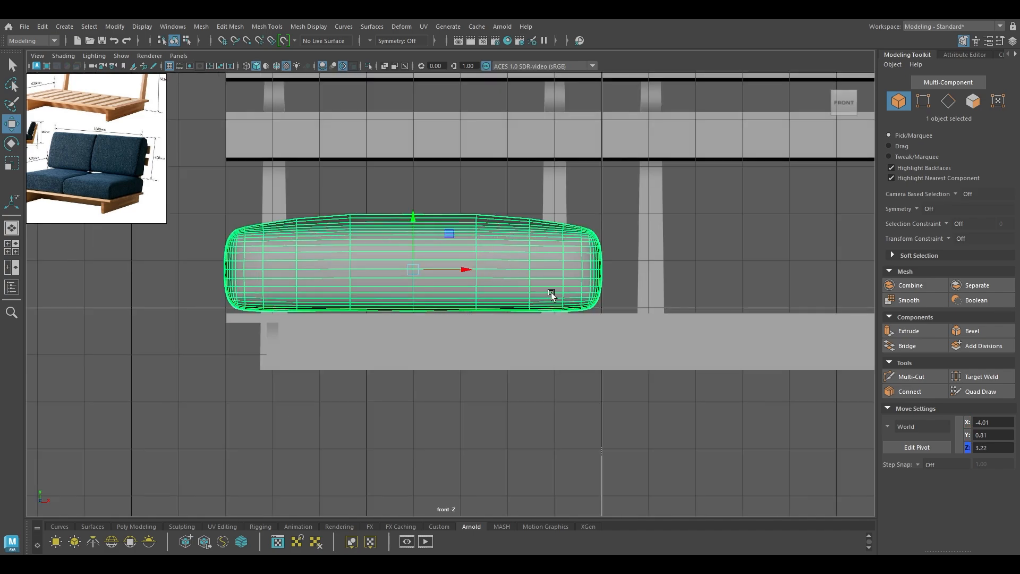
scroll(550, 292, down, 3)
alt+middle_drag(566, 245, 452, 263)
drag(371, 298, 547, 177)
key(space)
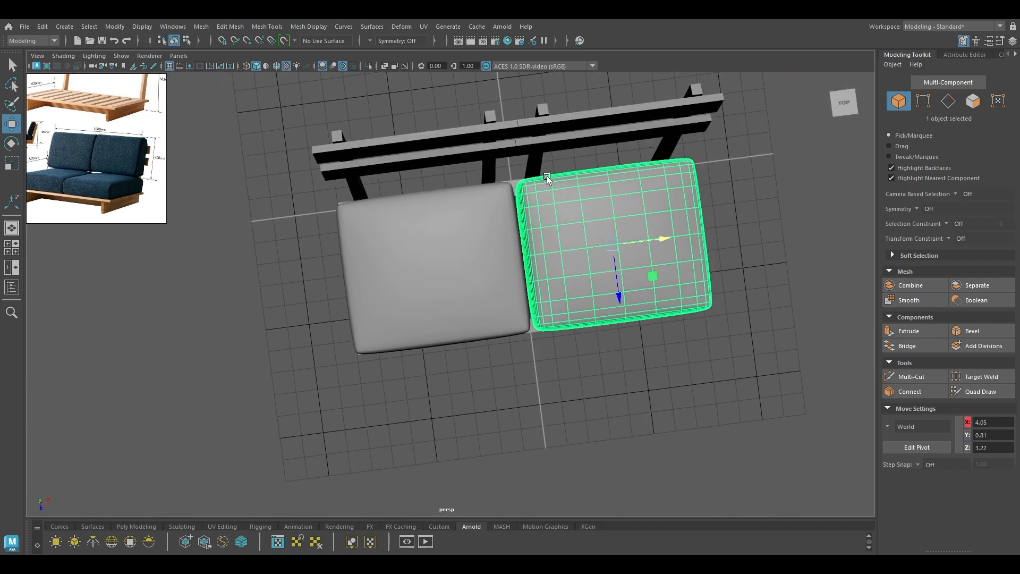
scroll(467, 347, down, 3)
alt+drag(466, 347, 566, 405)
click(576, 385)
Duplicate the left seat cushion, rotate the copy 90 degrees about X to stand upright, and raise it to Y 5.18
scroll(566, 405, up, 2)
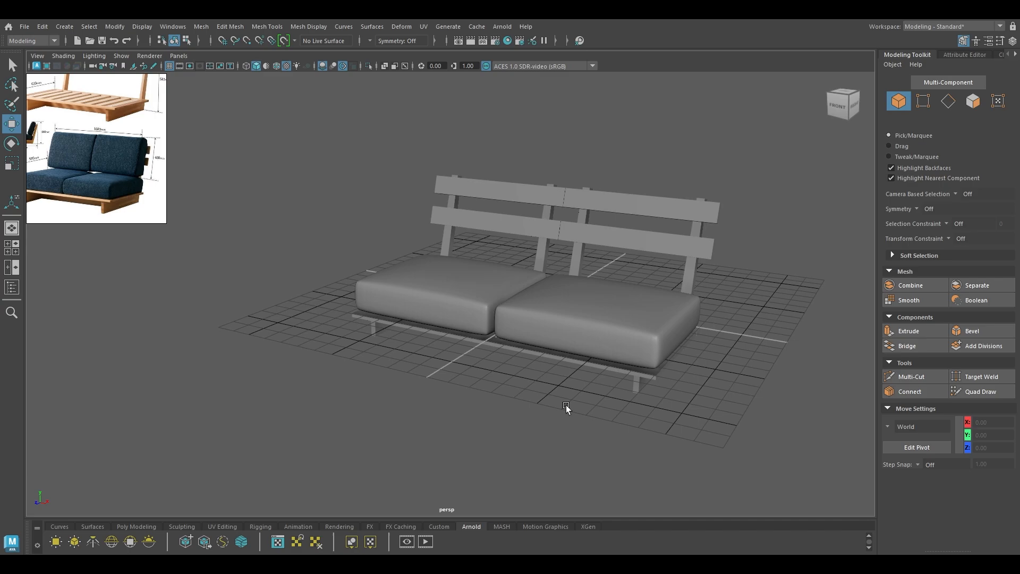
scroll(566, 405, up, 2)
alt+middle_drag(598, 339, 555, 359)
click(476, 322)
alt+drag(513, 323, 523, 333)
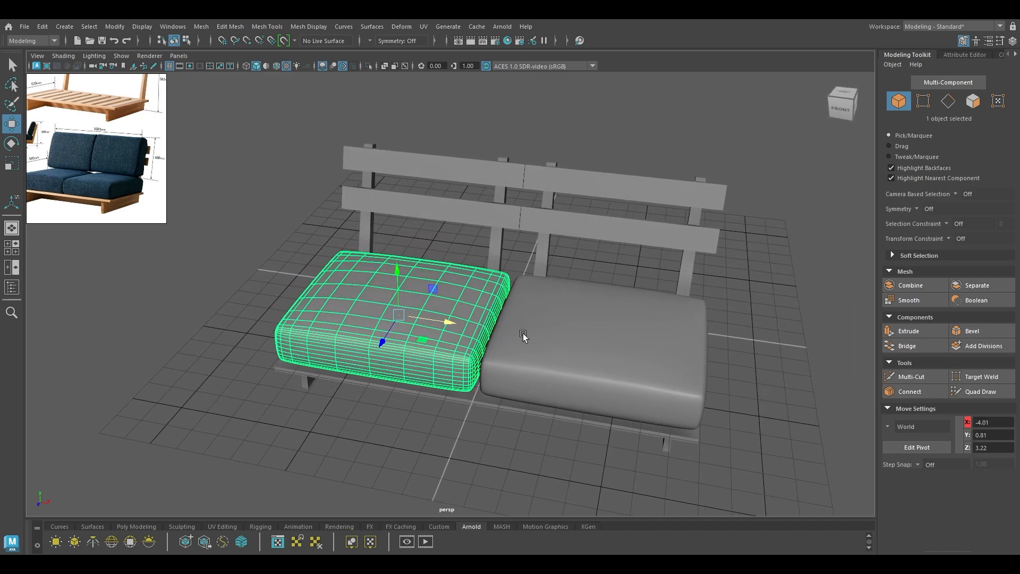
scroll(523, 333, up, 3)
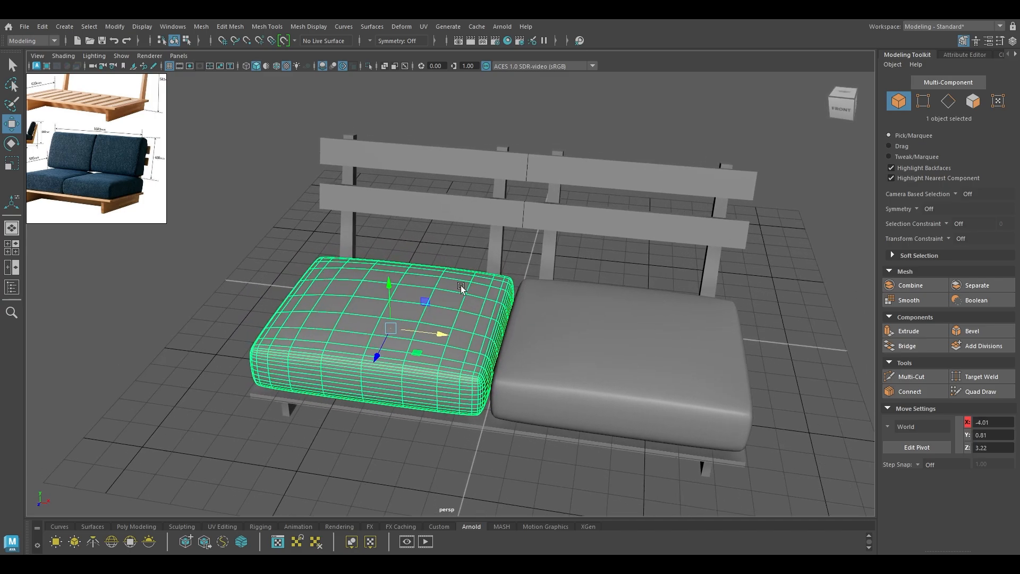
key(e)
drag(388, 300, 371, 361)
key(w)
drag(389, 287, 439, 160)
In the side view, add a lattice deformer to the upright back cushion and set its T Divisions to 2
key(space)
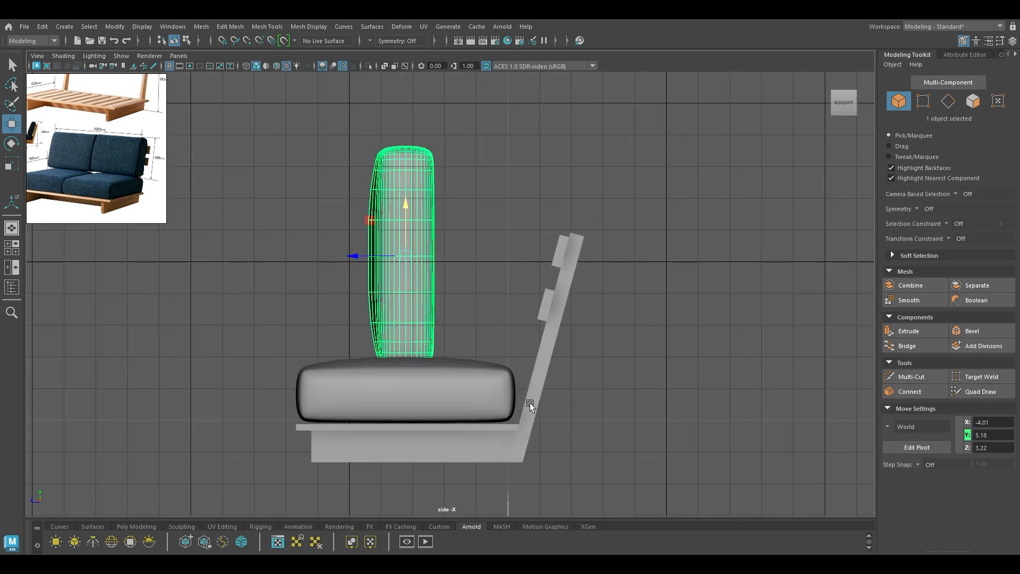
scroll(530, 403, up, 1)
scroll(492, 292, up, 1)
alt+drag(367, 280, 504, 304)
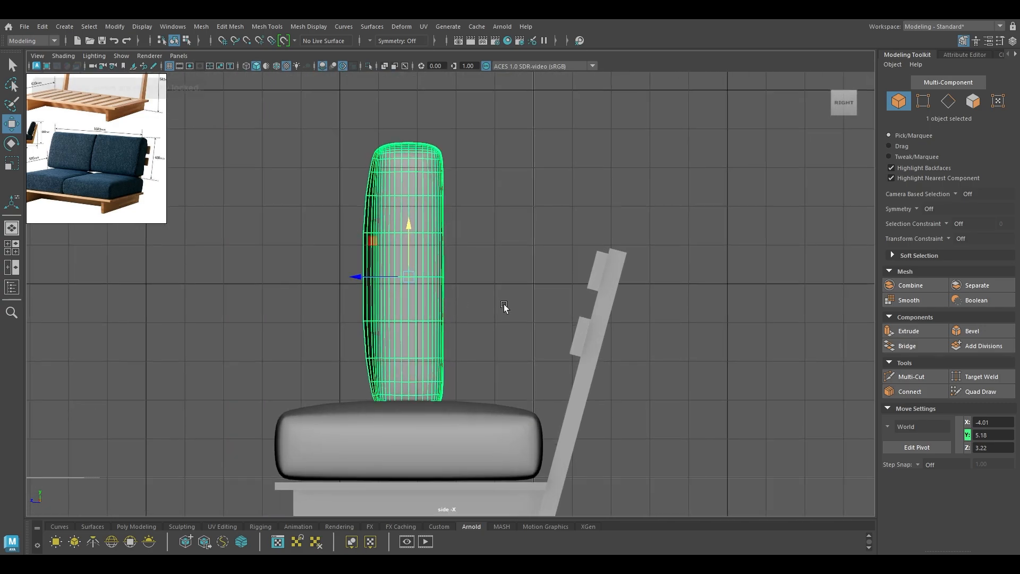
alt+middle_drag(526, 285, 586, 279)
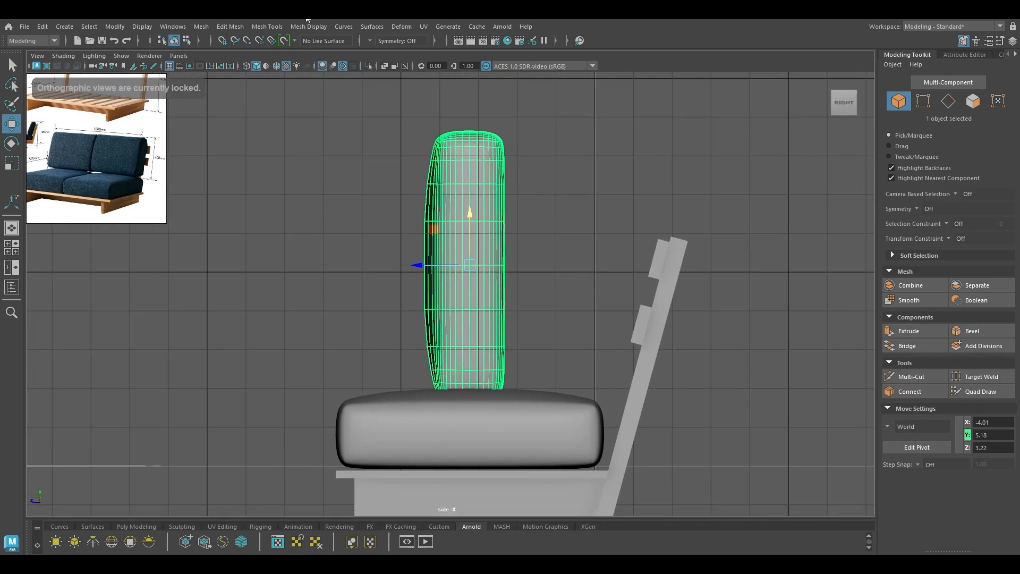
click(367, 29)
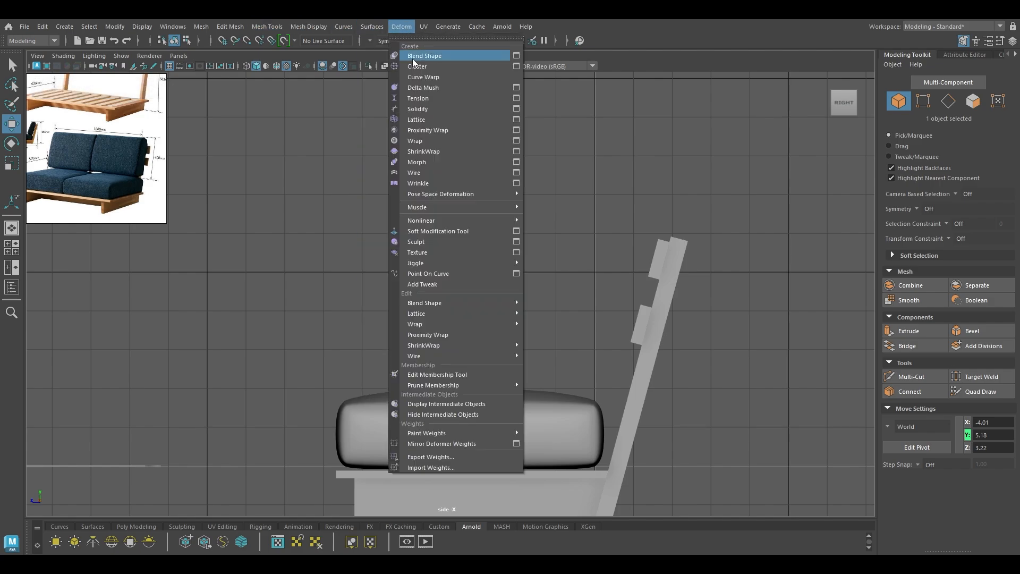
click(430, 121)
click(975, 53)
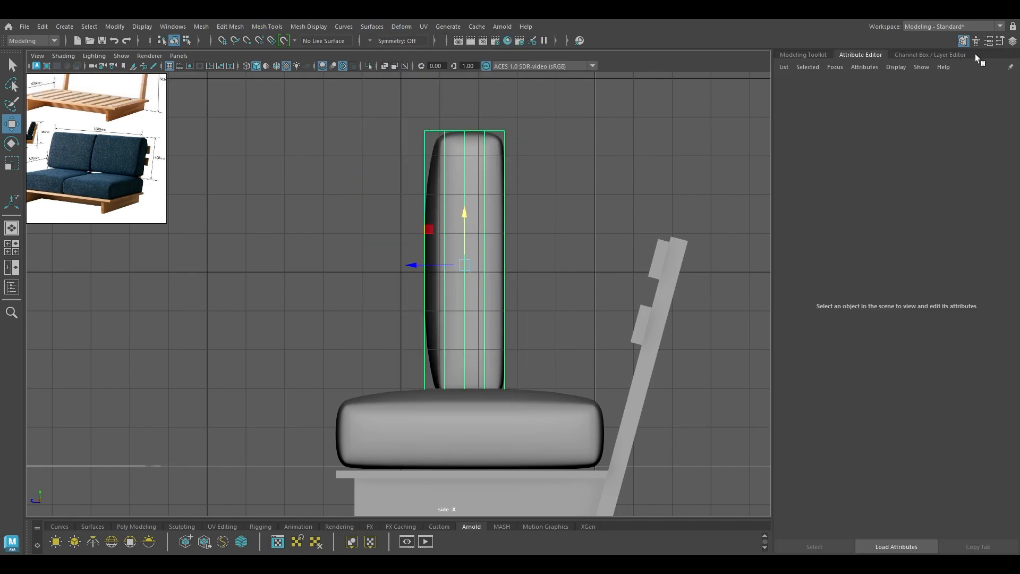
click(942, 53)
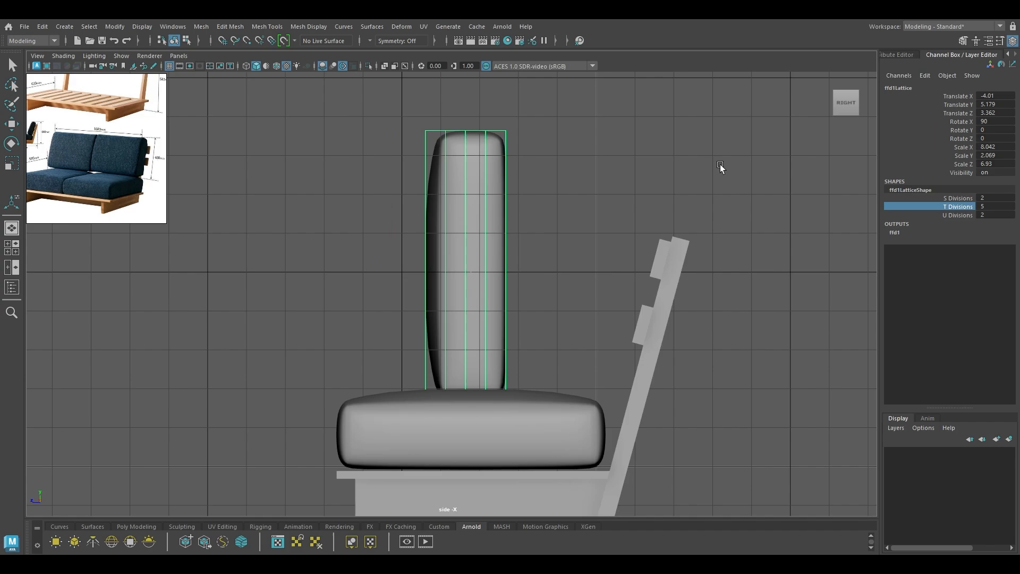
middle_drag(719, 164, 547, 156)
Shorten the upright back cushion by moving the lattice's top points down and its bottom points up
right_drag(756, 113, 759, 63)
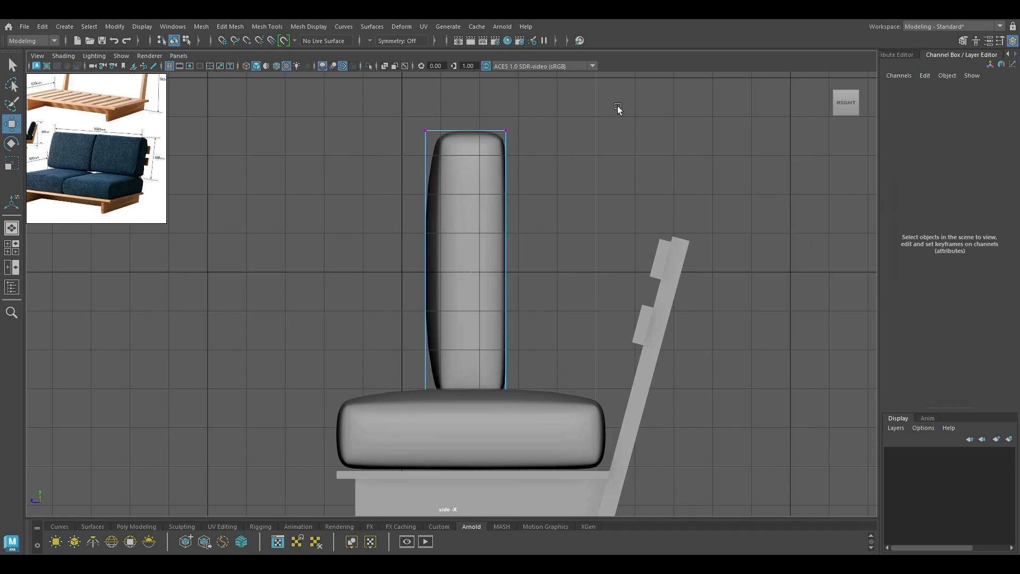
drag(619, 100, 357, 179)
drag(465, 80, 493, 170)
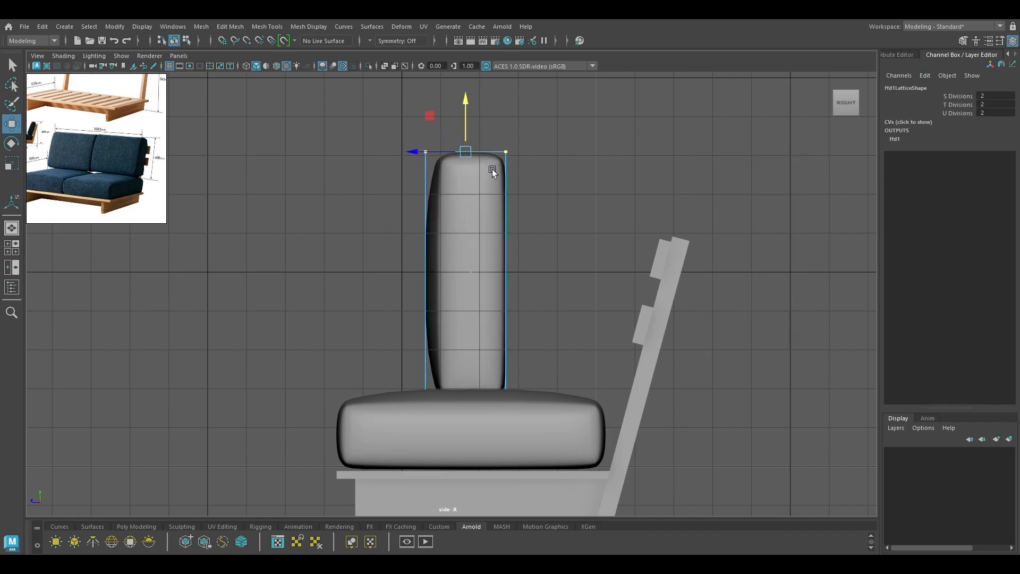
drag(470, 355, 472, 328)
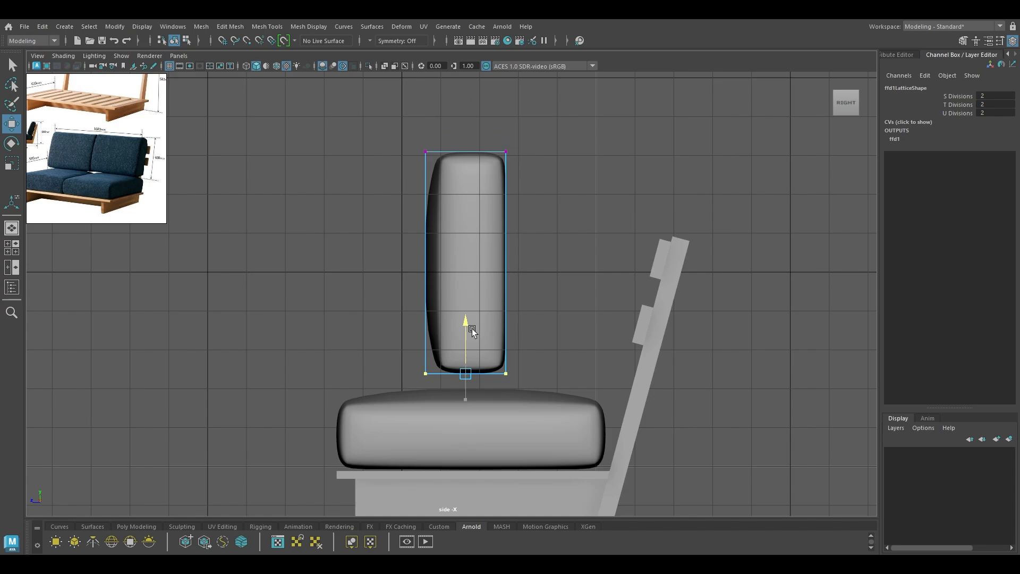
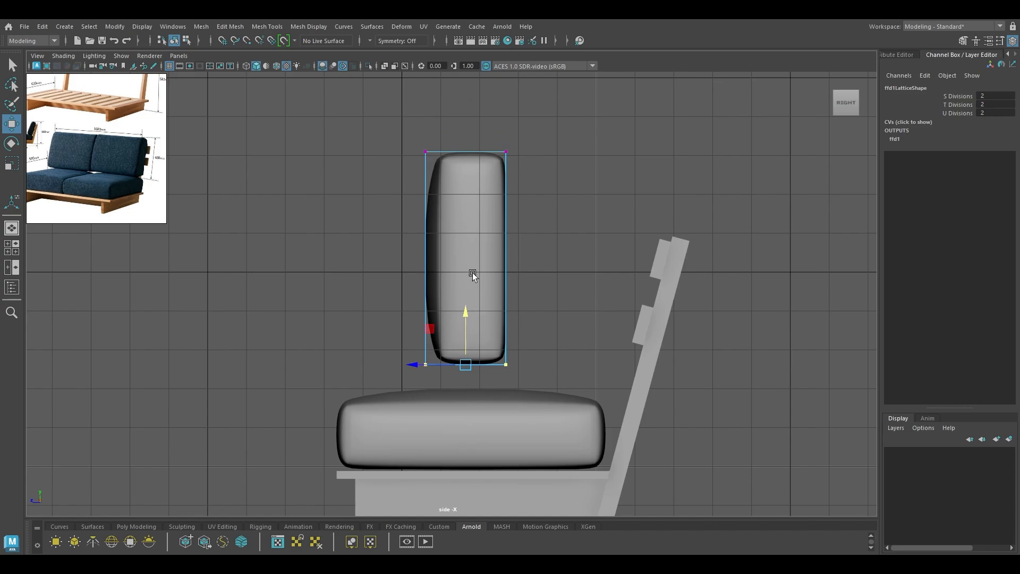
Return the upright back cushion to object mode and delete its construction history to bake in the lattice shape
right_drag(473, 273, 526, 215)
drag(465, 264, 528, 282)
key(ctrl+z)
click(484, 234)
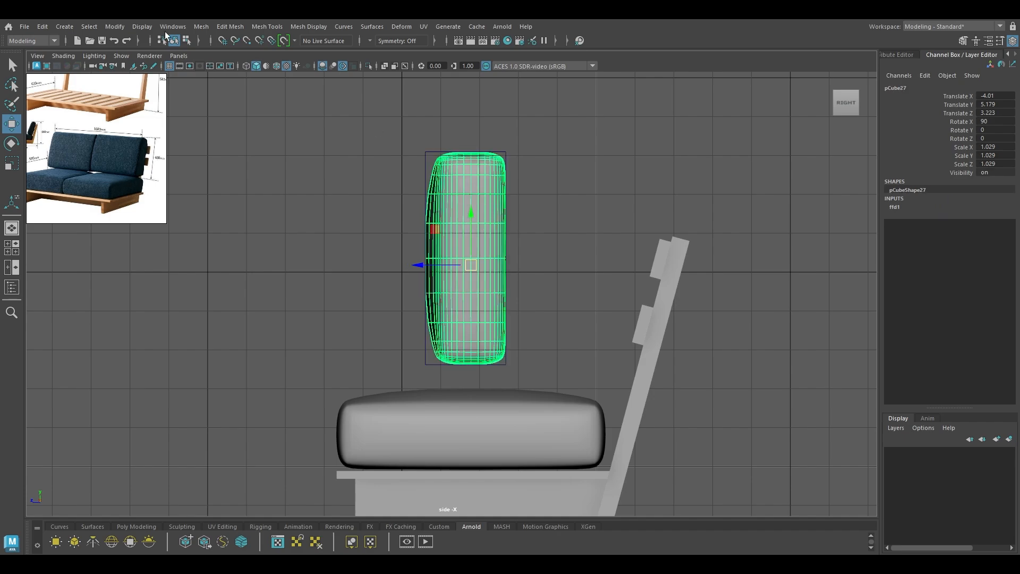
click(43, 26)
mouse_move(139, 152)
click(200, 153)
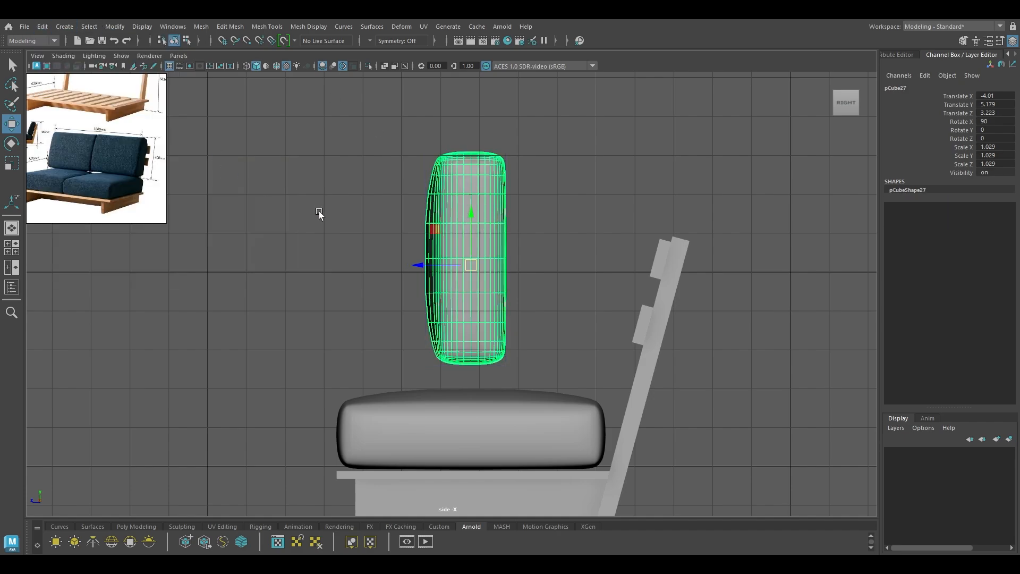
Move the upright cushion to Y 4.441, Z 0.611 above the seat's rear, place its pivot at the bottom, and rotate it to 75 degrees about X
drag(465, 266, 550, 296)
drag(576, 295, 575, 298)
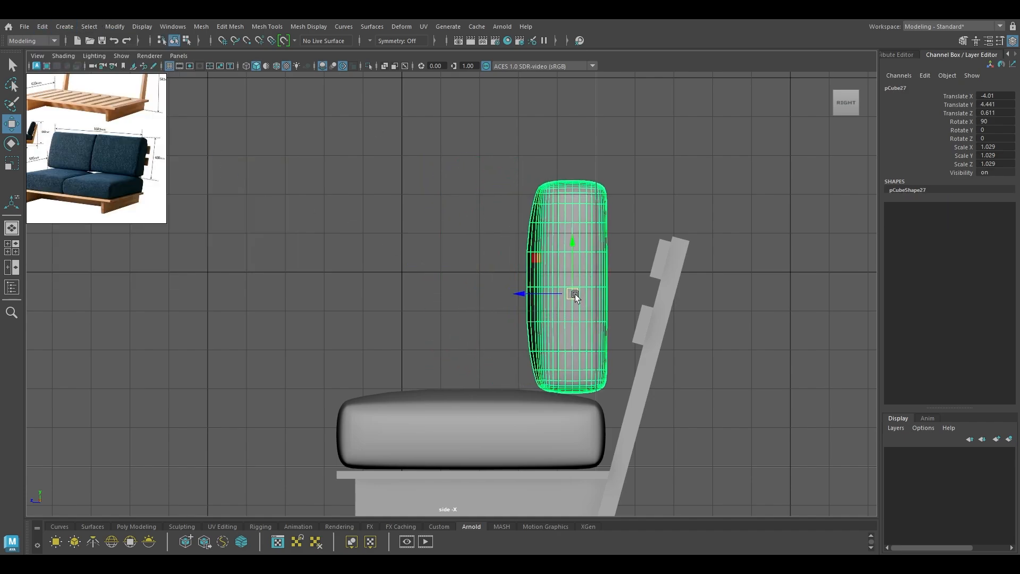
key(e)
right_drag(577, 252, 578, 287)
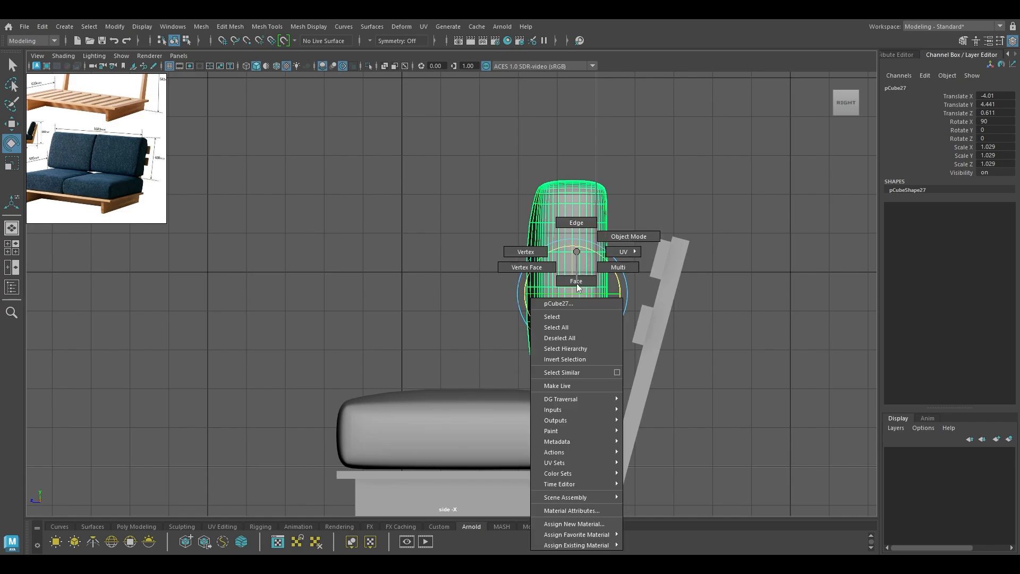
right_drag(577, 247, 627, 235)
key(w)
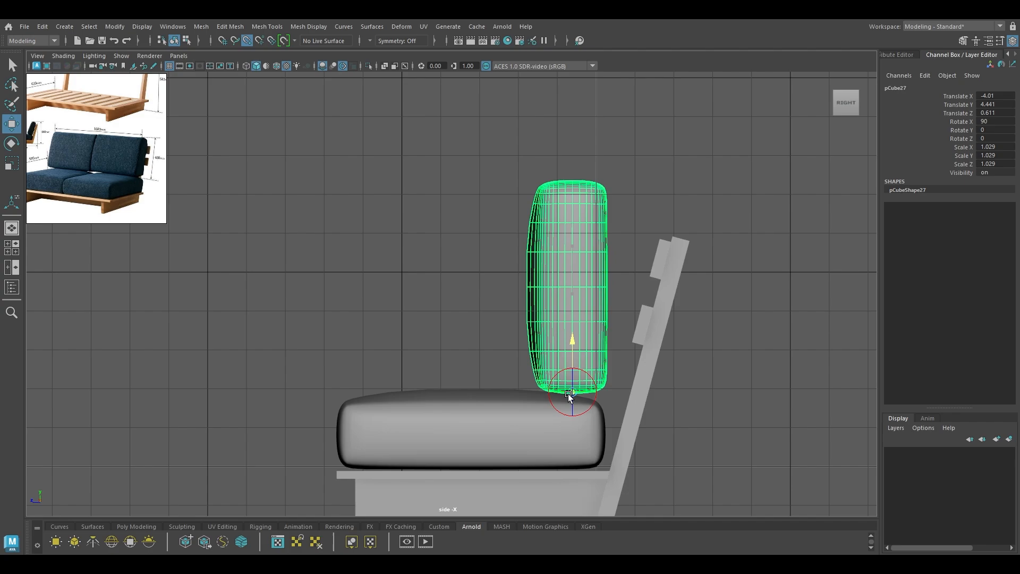
key(e)
drag(610, 436, 601, 438)
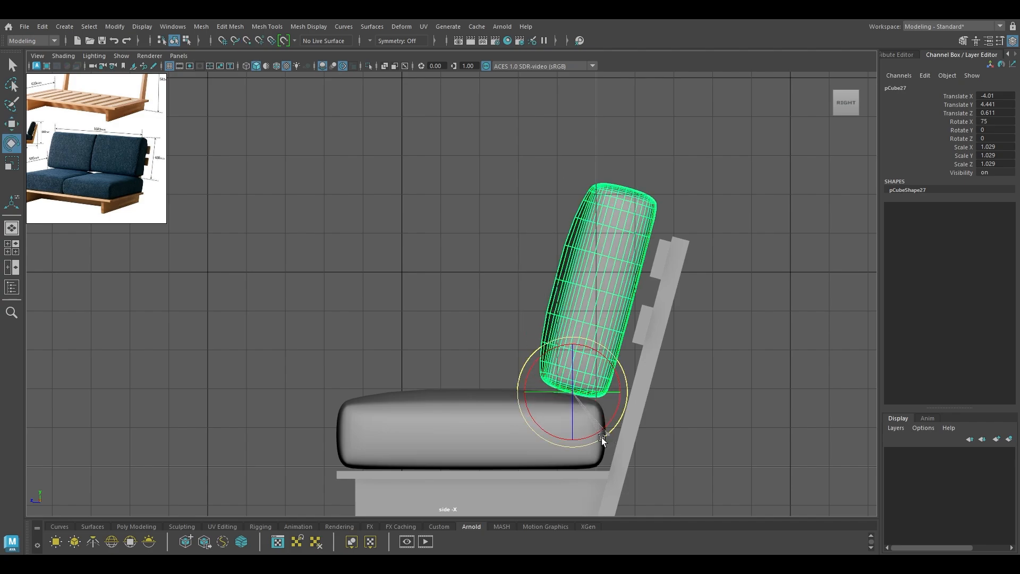
Fit the back cushion against the backrest slats by setting Rotate X to 74.696 and moving it to Y 4.361, Z 0.379
key(w)
click(602, 344)
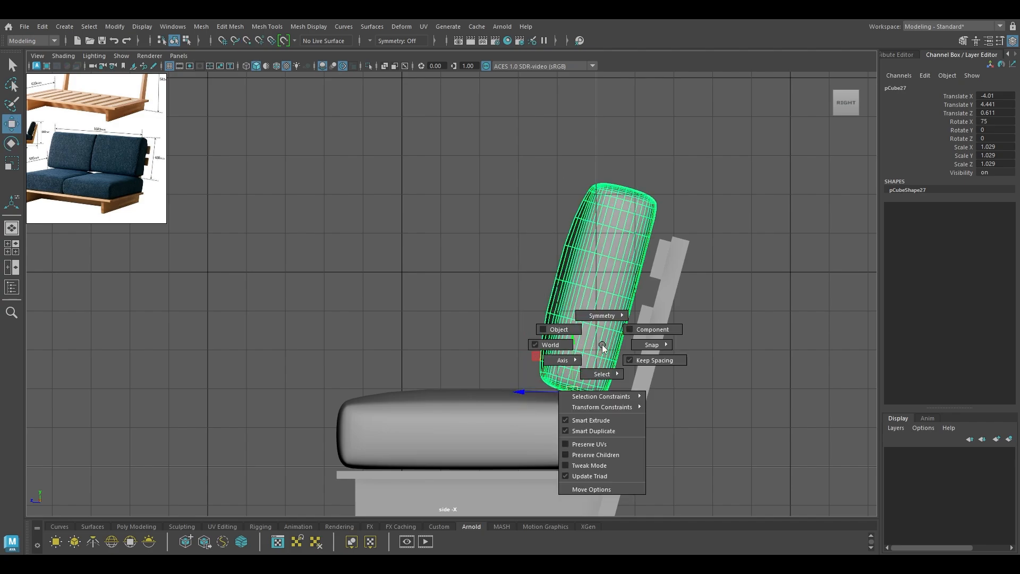
key(e)
right_drag(601, 344, 627, 373)
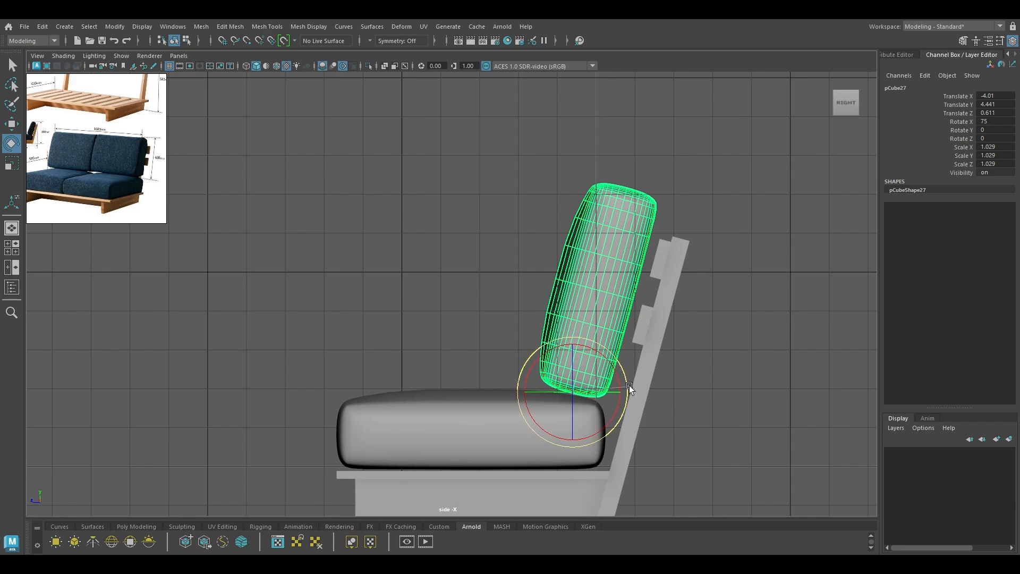
drag(630, 385, 633, 387)
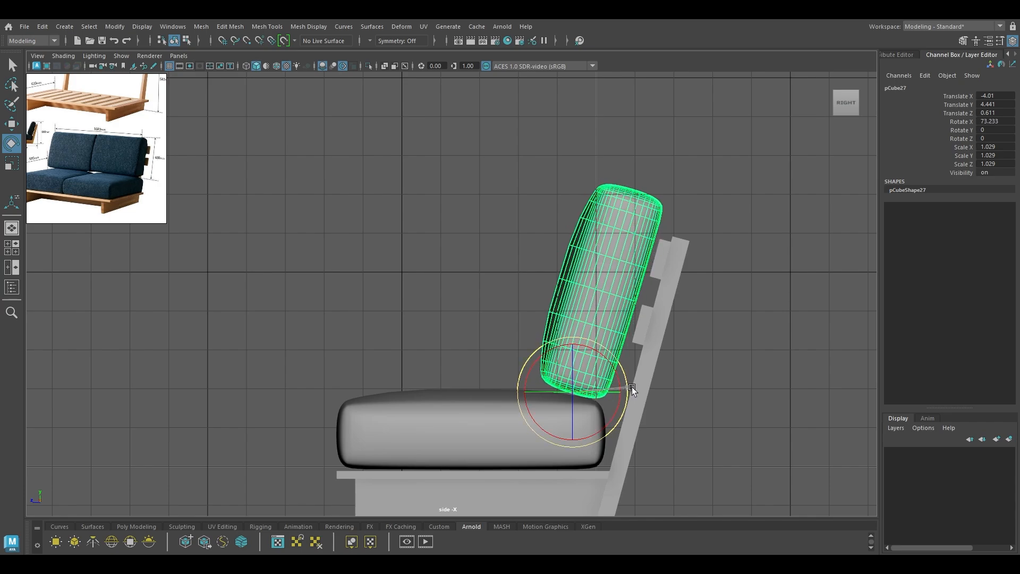
key(w)
drag(533, 392, 540, 392)
key(e)
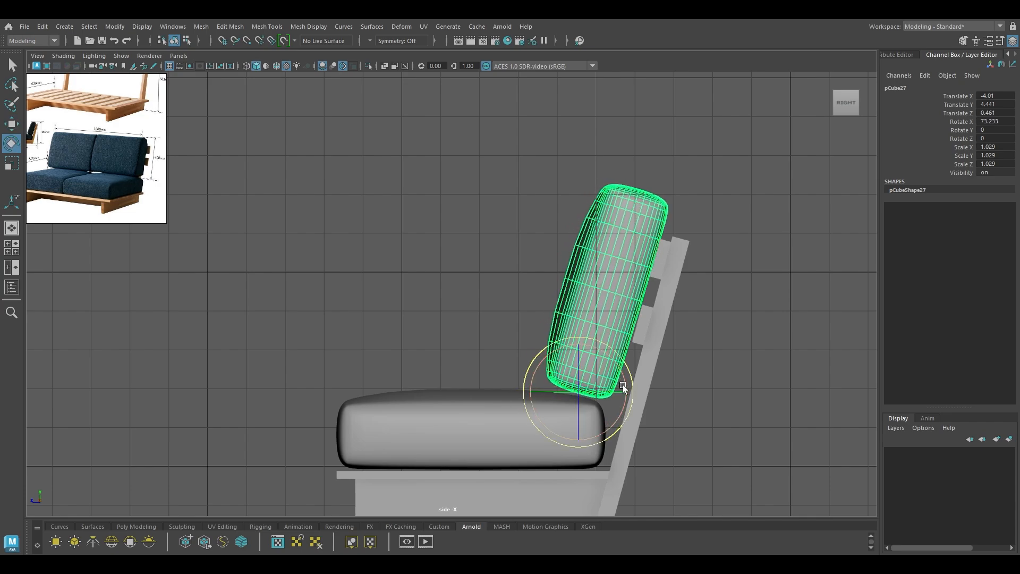
drag(631, 380, 634, 378)
key(w)
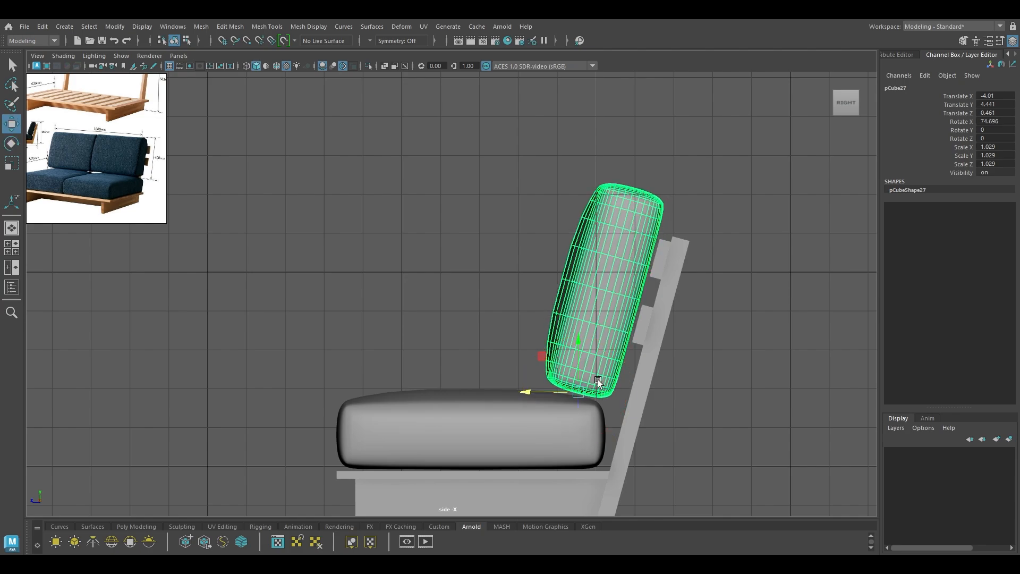
drag(544, 392, 548, 392)
scroll(645, 485, up, 5)
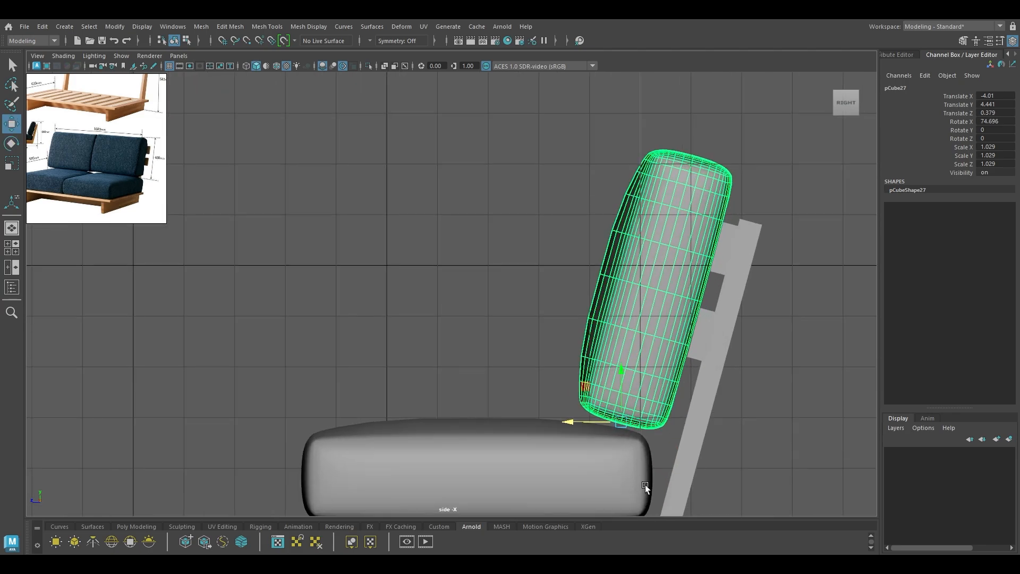
drag(560, 209, 576, 241)
Examine the tilted back cushion against the seat and backrest in the shaded perspective view
key(space)
key(space)
key(6)
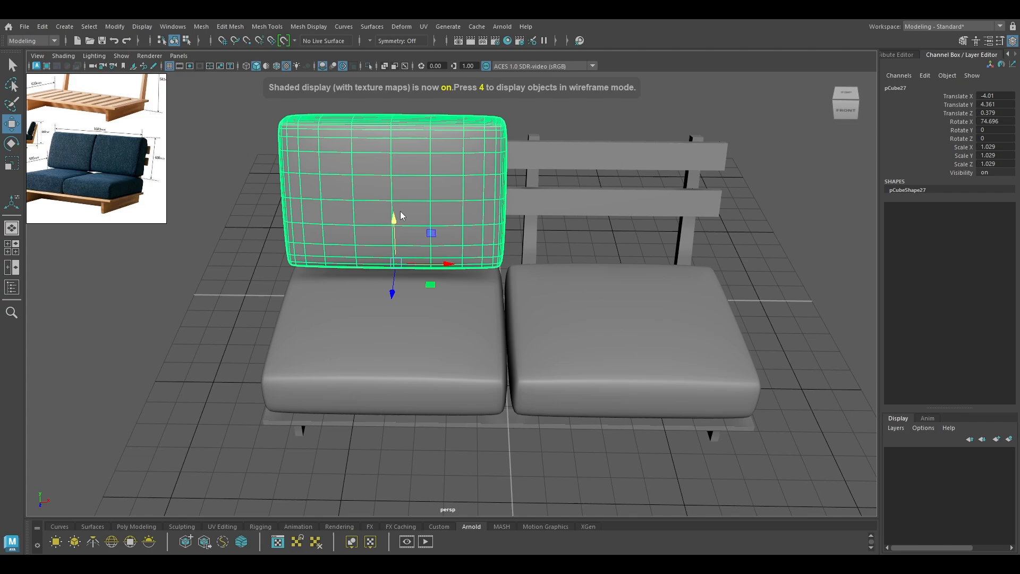
key(w)
click(401, 211)
key(e)
drag(400, 212, 445, 225)
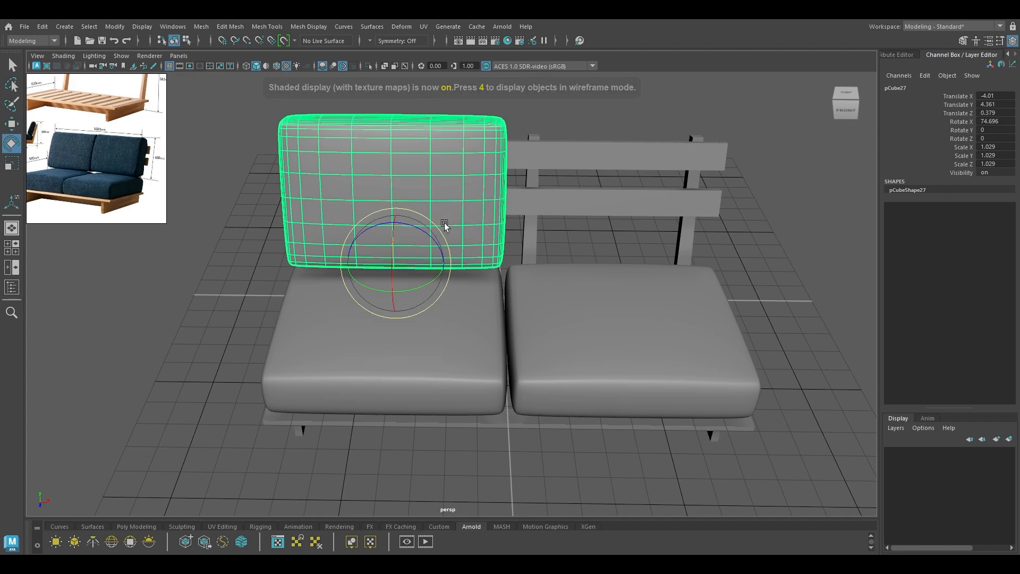
key(w)
click(642, 110)
alt+drag(698, 355, 587, 237)
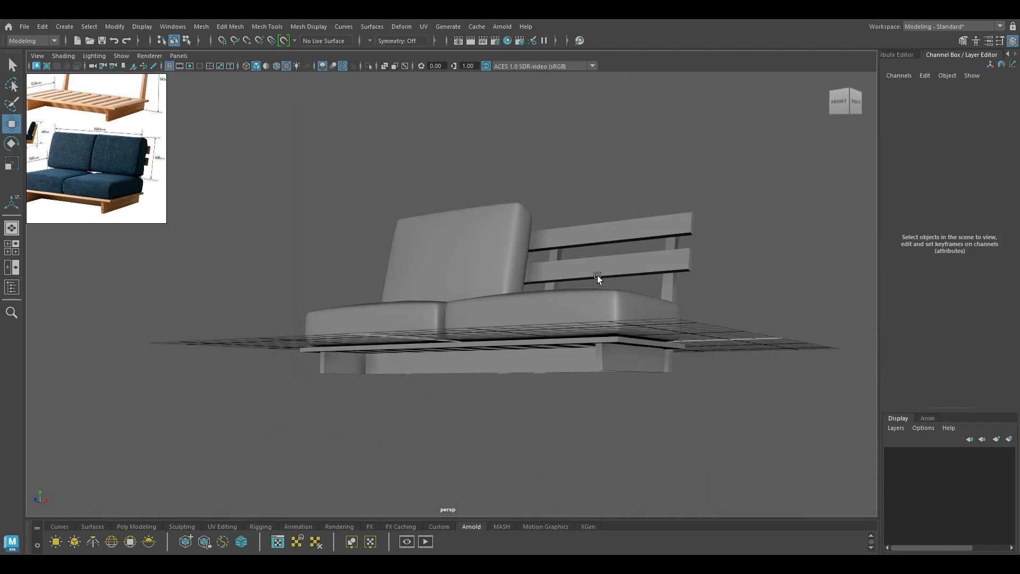
mouse_move(597, 277)
alt+mouse_down()
mouse_move(599, 333)
mouse_move(516, 330)
mouse_move(571, 330)
mouse_move(623, 276)
mouse_move(602, 289)
alt+mouse_up()
Duplicate the back cushion in the front view and move the copy to X 4.058 over the right seat cushion
key(space)
alt+middle_drag(602, 274, 606, 367)
click(416, 280)
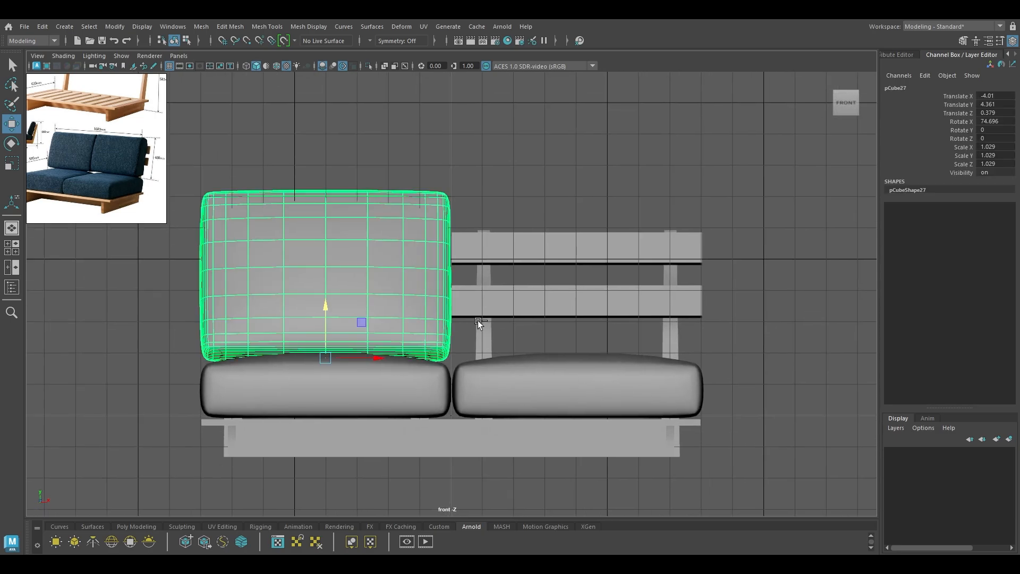
drag(382, 355, 644, 282)
Compare the sofa with its four cushions against the reference image in perspective
key(space)
click(747, 295)
alt+drag(747, 295, 712, 319)
alt+right_drag(712, 319, 580, 320)
alt+drag(579, 320, 590, 436)
middle_drag(38, 111, 102, 172)
alt+drag(556, 342, 536, 413)
click(480, 363)
alt+drag(480, 363, 450, 413)
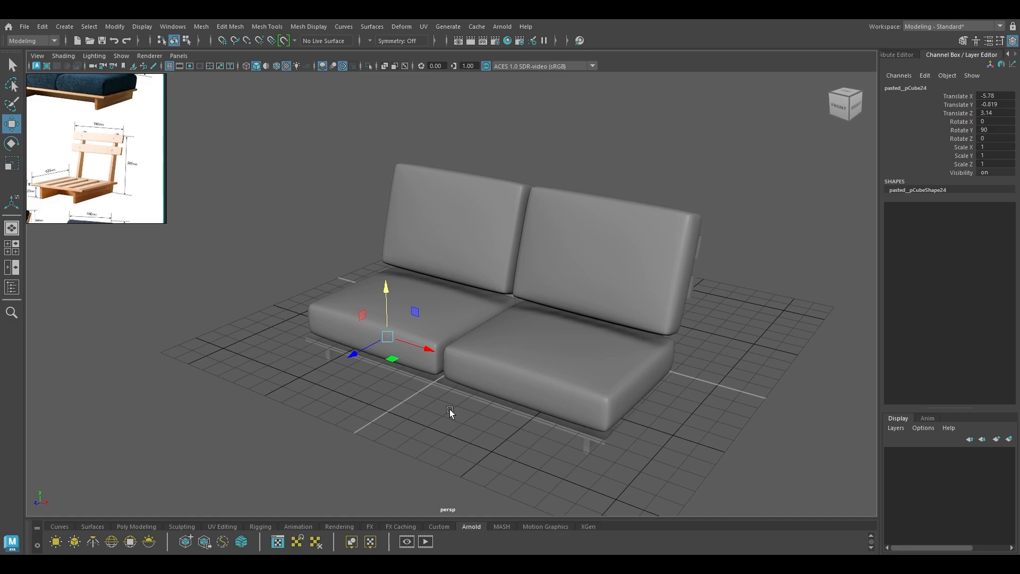
Examine the cushions and base with wireframe on shaded enabled, then restore plain shading
click(277, 66)
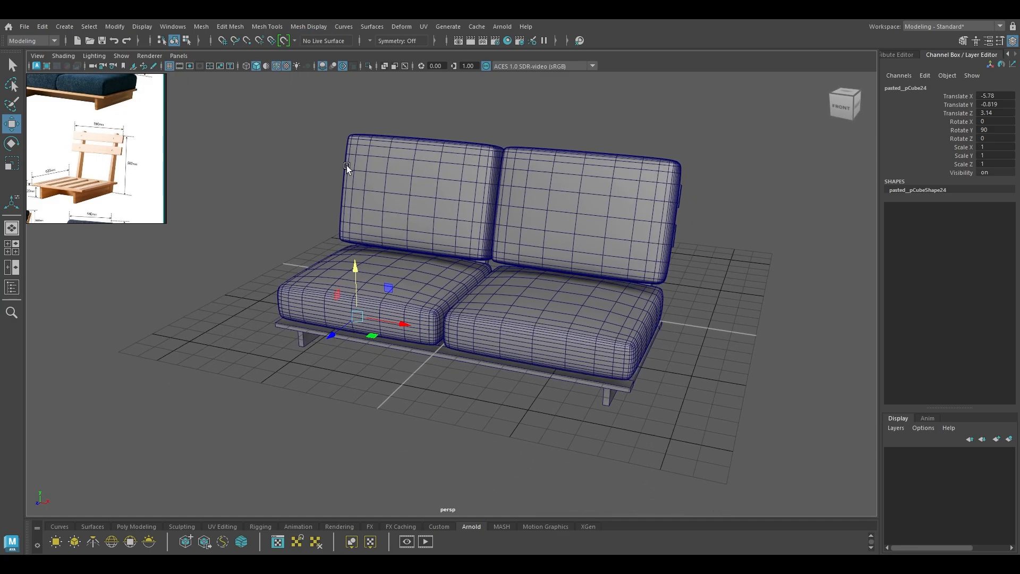
scroll(471, 312, up, 5)
alt+drag(670, 401, 636, 383)
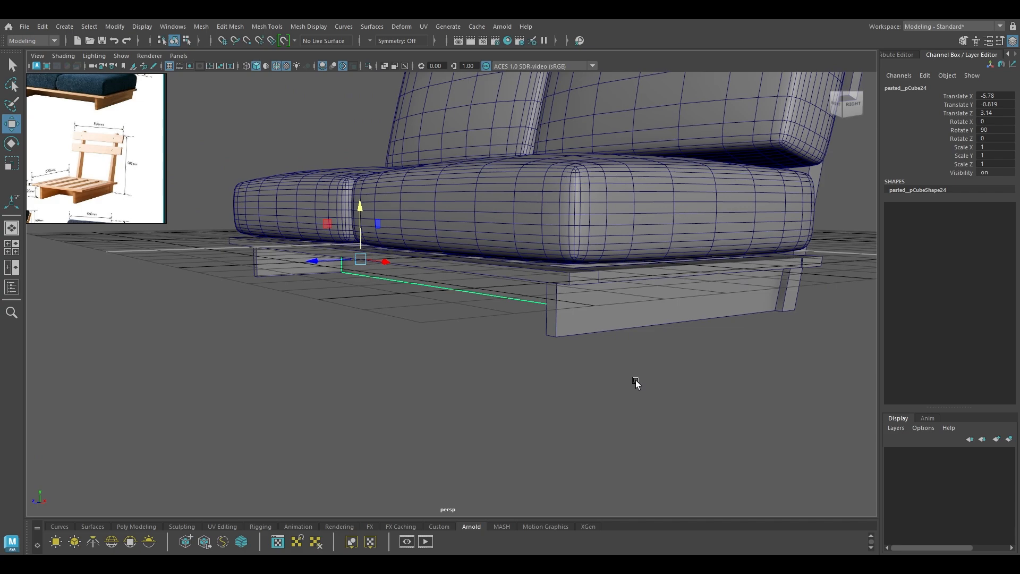
alt+drag(636, 381, 582, 294)
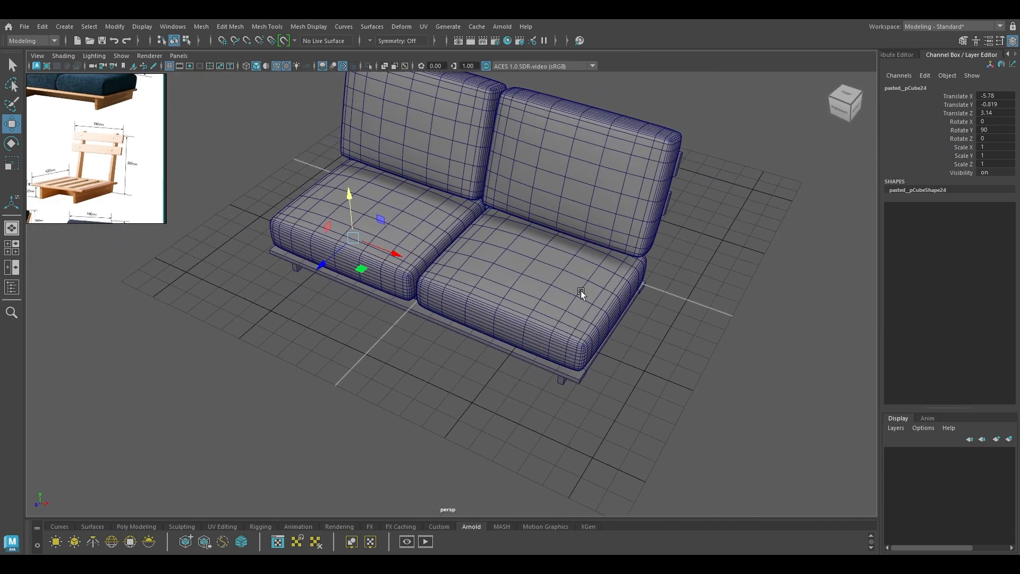
alt+middle_drag(531, 210, 534, 315)
scroll(65, 117, down, 3)
middle_drag(81, 137, 93, 186)
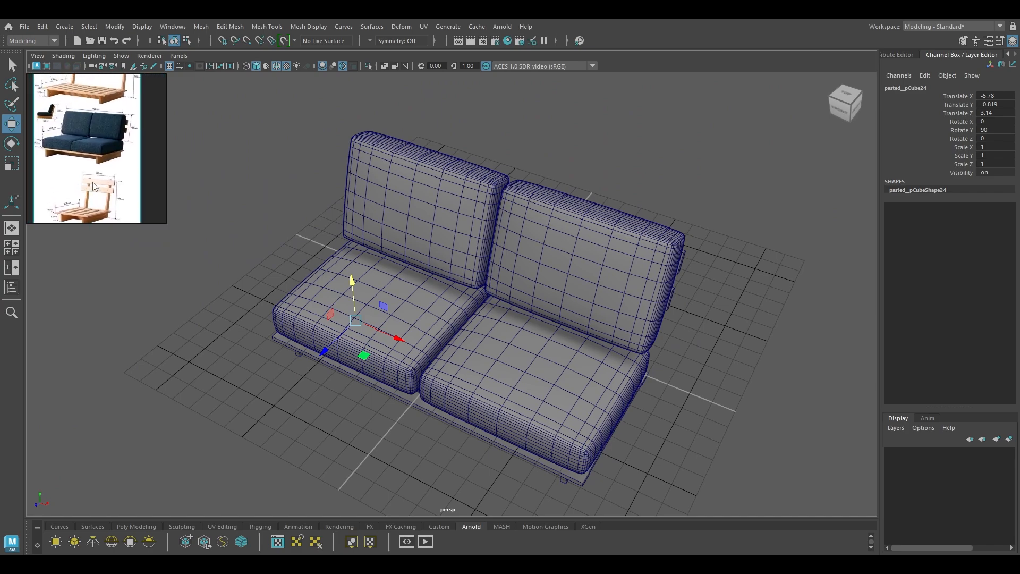
alt+drag(486, 298, 686, 234)
click(687, 290)
alt+drag(688, 290, 519, 191)
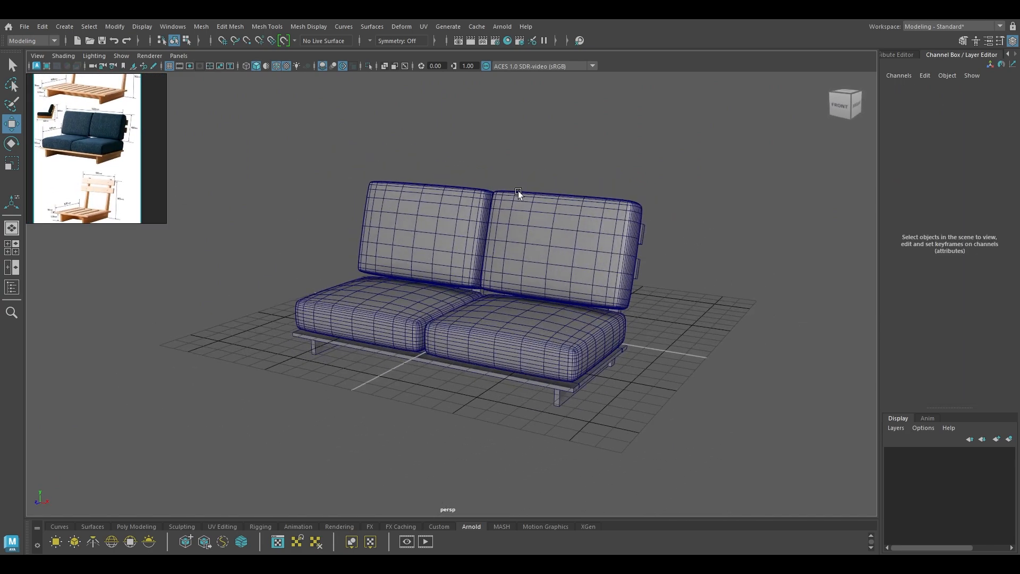
click(277, 65)
mouse_move(511, 237)
alt+mouse_down()
mouse_move(676, 266)
mouse_move(695, 247)
mouse_move(608, 253)
mouse_move(601, 277)
alt+mouse_up()
In the front view, raise the middle bottom-edge vertices of the left back cushion using soft selection with an enlarged falloff
key(space)
click(572, 253)
shift+click(404, 251)
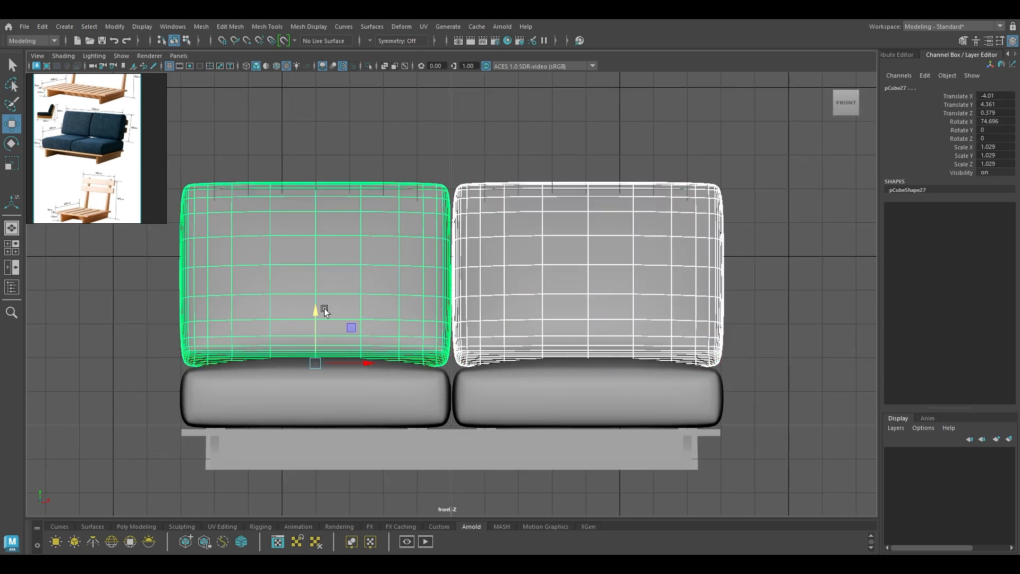
alt+middle_drag(340, 298, 352, 274)
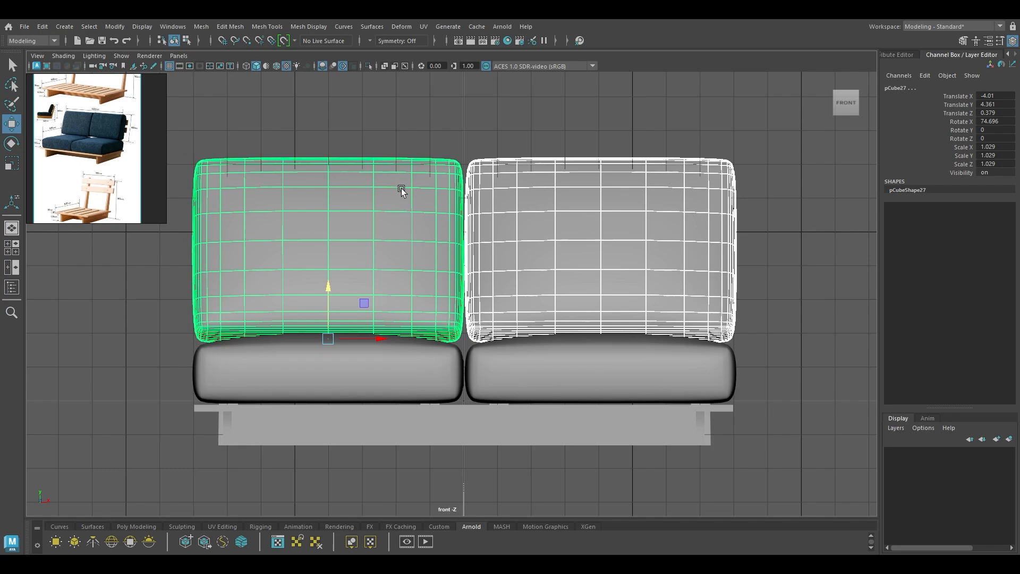
right_drag(370, 111, 316, 110)
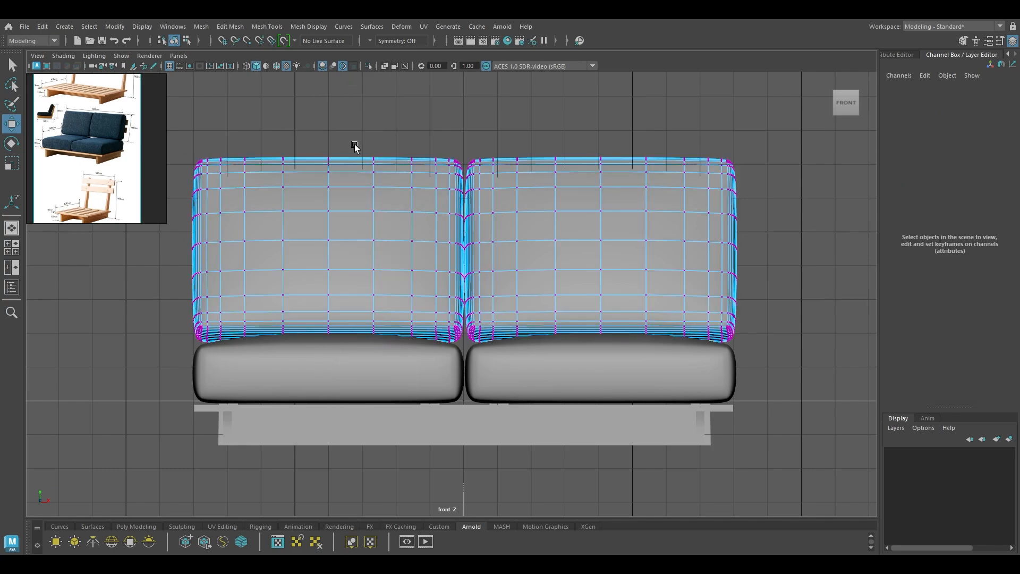
key(b)
drag(316, 326, 327, 294)
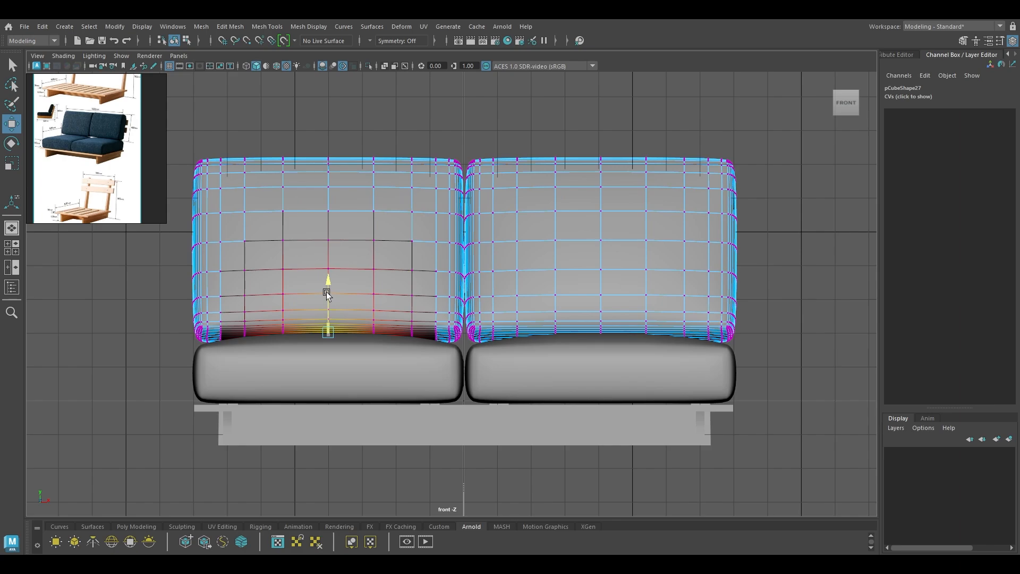
middle_drag(344, 357, 381, 361)
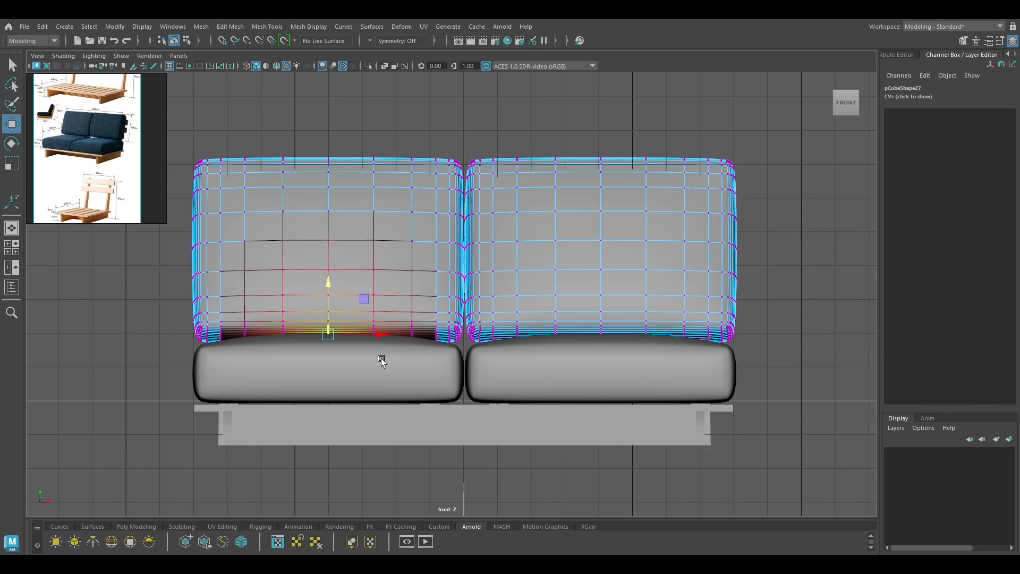
drag(267, 328, 267, 327)
drag(328, 288, 329, 284)
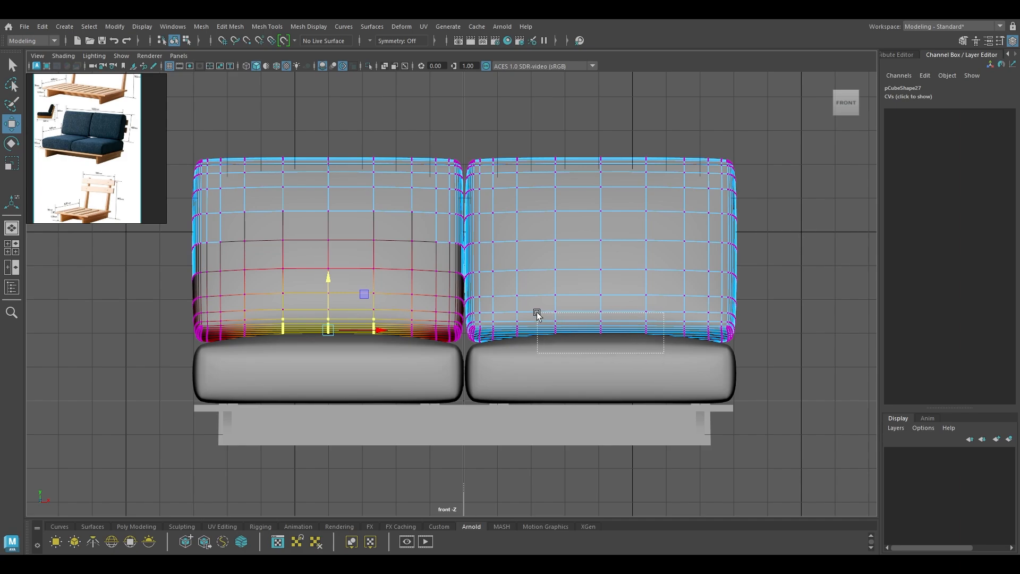
Raise the middle bottom-edge vertices of the right back cushion with soft selection, and return to object mode
drag(538, 314, 537, 314)
drag(601, 279, 601, 256)
key(space)
alt+drag(600, 282, 553, 259)
right_drag(552, 261, 638, 189)
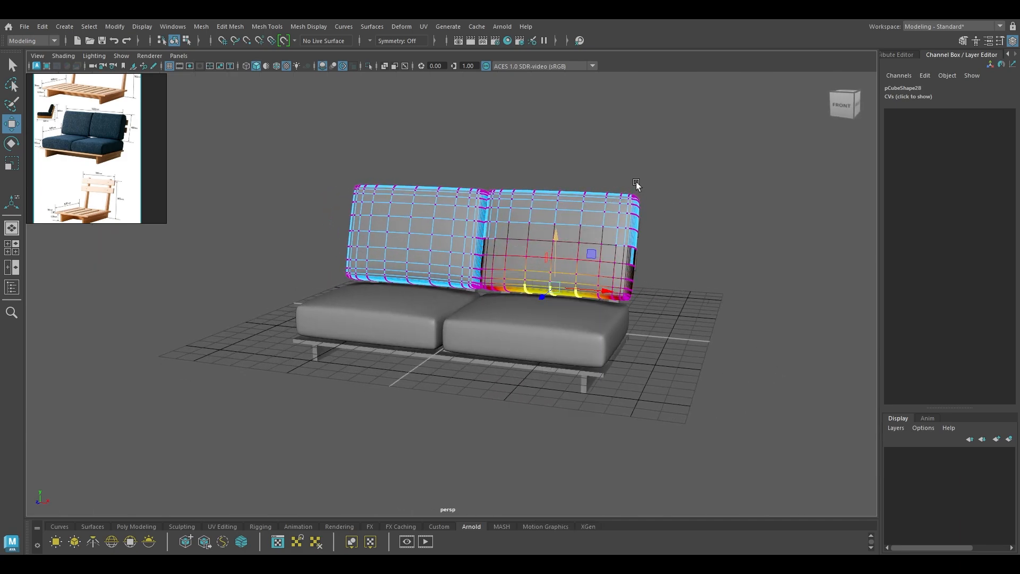
right_click(451, 235)
right_drag(452, 236, 493, 219)
Select both back cushions and lower them to Y 4.175 so they rest on the seat cushions
ctrl+click(522, 226)
key(space)
drag(522, 227, 528, 260)
shift+click(521, 254)
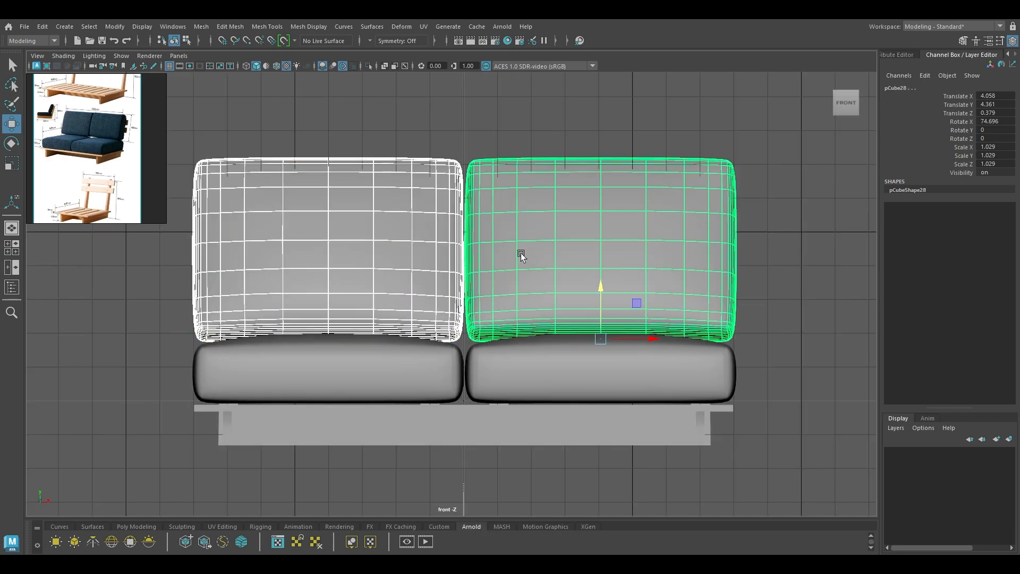
scroll(387, 339, up, 3)
drag(662, 309, 663, 281)
key(space)
alt+drag(622, 287, 552, 362)
scroll(582, 385, up, 3)
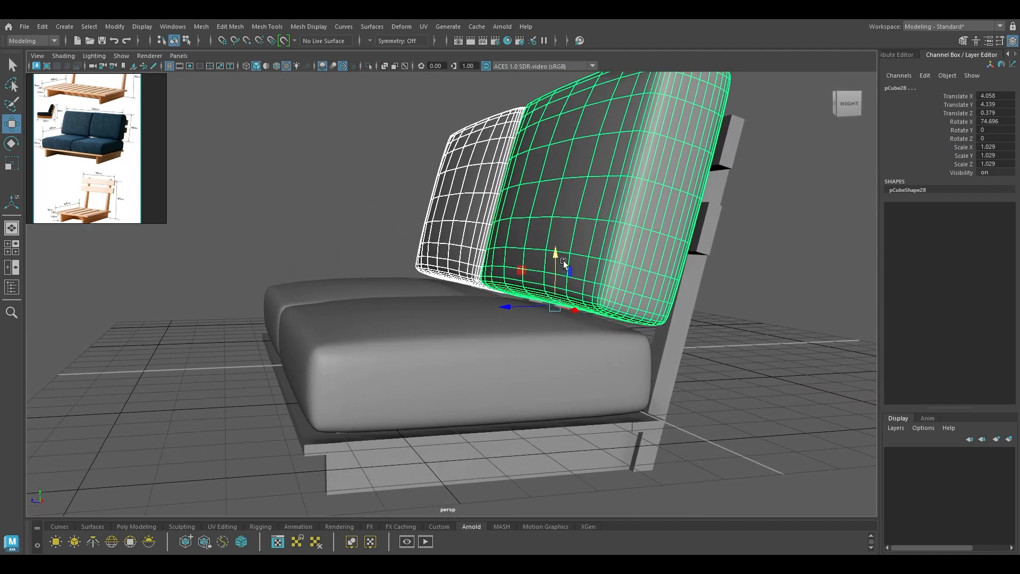
drag(553, 250, 611, 260)
In the side view, move both back cushions forward to Z 0.428, clear of the backrest slats
key(space)
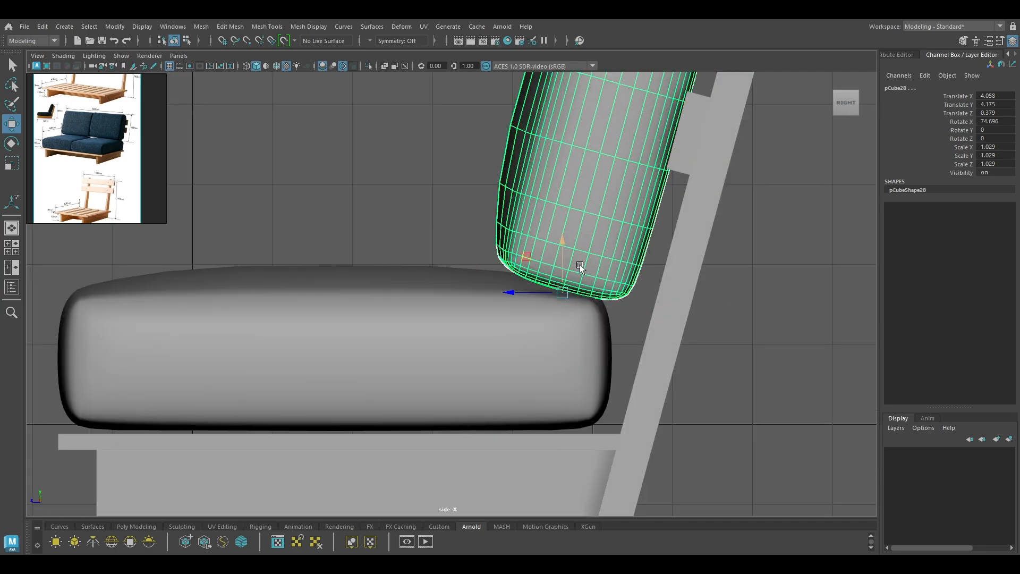
alt+right_drag(580, 265, 628, 272)
alt+middle_drag(629, 273, 560, 342)
mouse_move(469, 357)
mouse_down()
mouse_move(442, 360)
mouse_move(452, 361)
mouse_up()
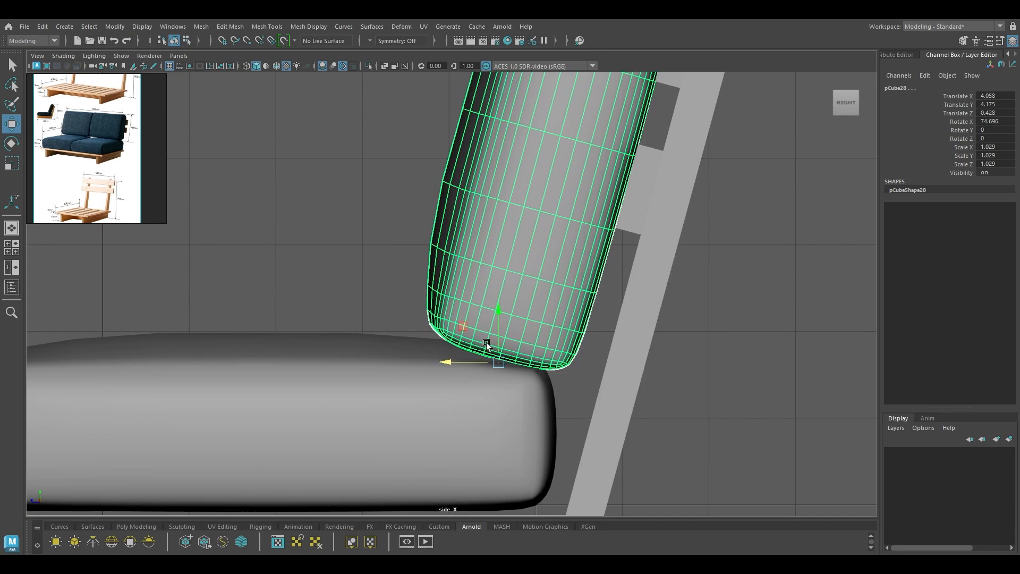
Inspect the fit and proportions of the finished sofa cushions from several perspective angles
key(space)
drag(485, 392, 601, 323)
scroll(638, 300, down, 3)
click(762, 291)
scroll(716, 307, down, 2)
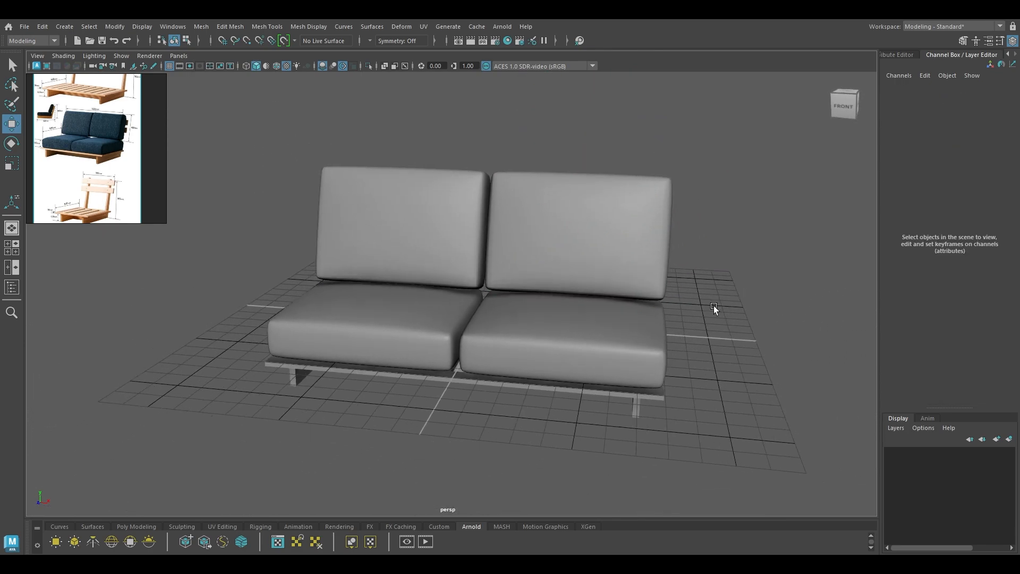
alt+drag(715, 307, 680, 297)
alt+drag(623, 368, 562, 354)
scroll(637, 371, down, 2)
scroll(580, 303, up, 2)
scroll(562, 354, up, 1)
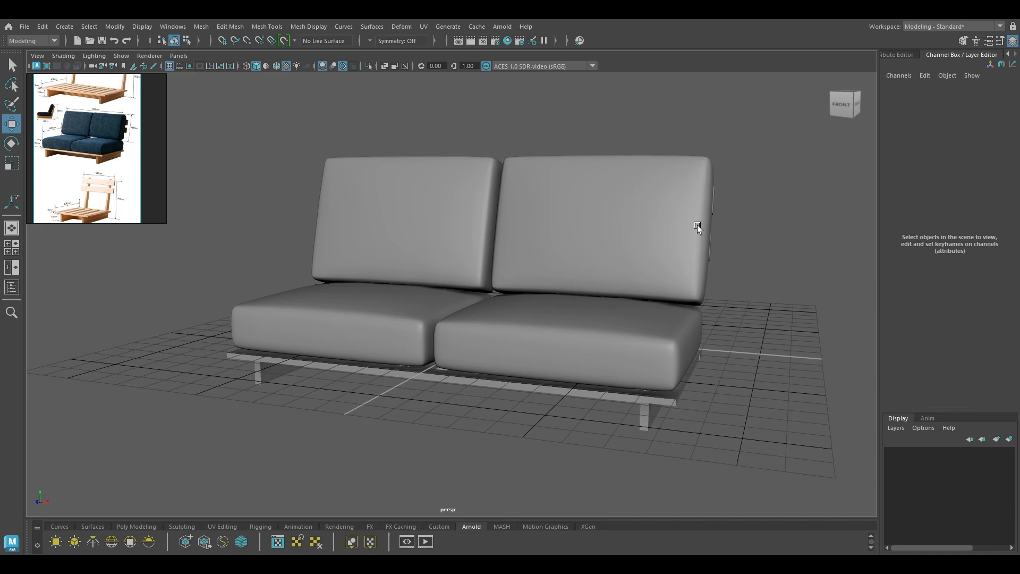
Isolate the left seat cushion by hiding all other objects, and frame it in the perspective view
alt+drag(665, 244, 407, 324)
click(415, 329)
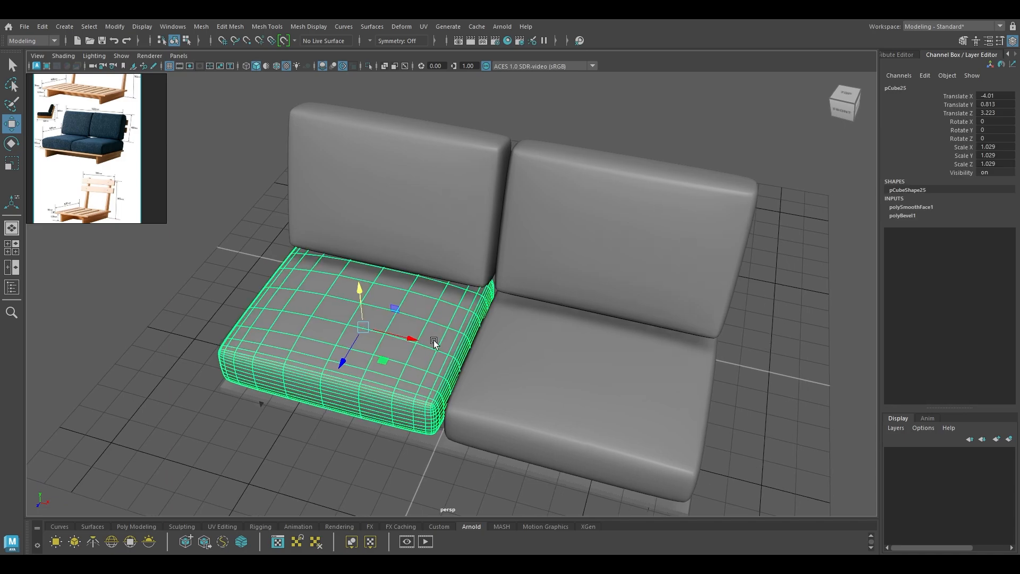
key(alt+h)
key(f)
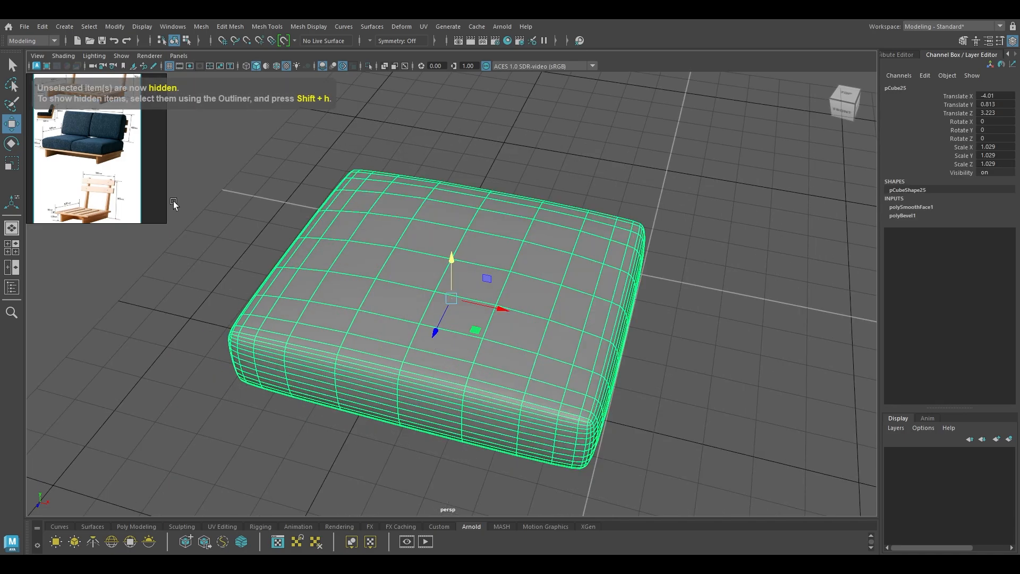
drag(87, 127, 222, 551)
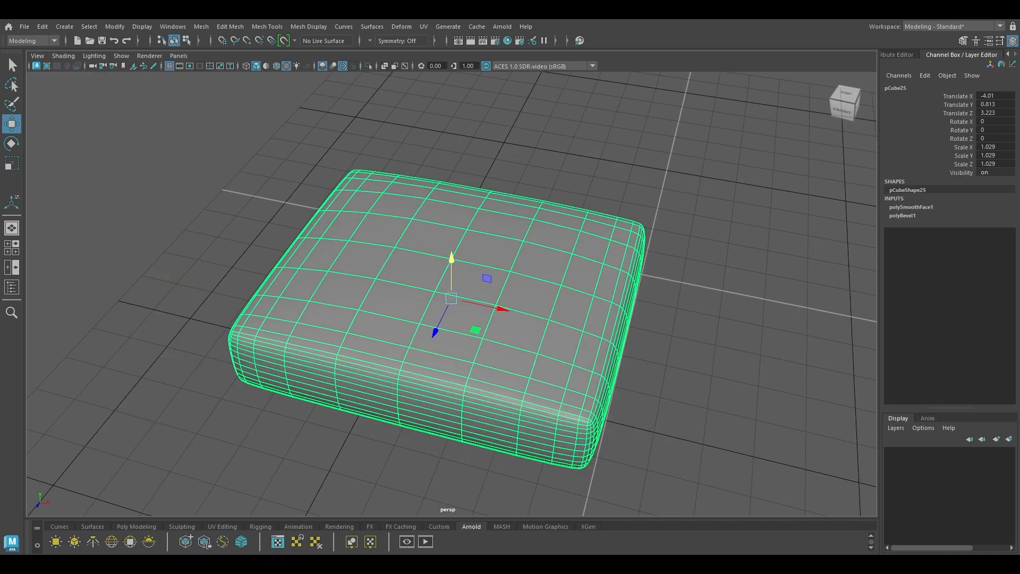
alt+drag(561, 292, 519, 272)
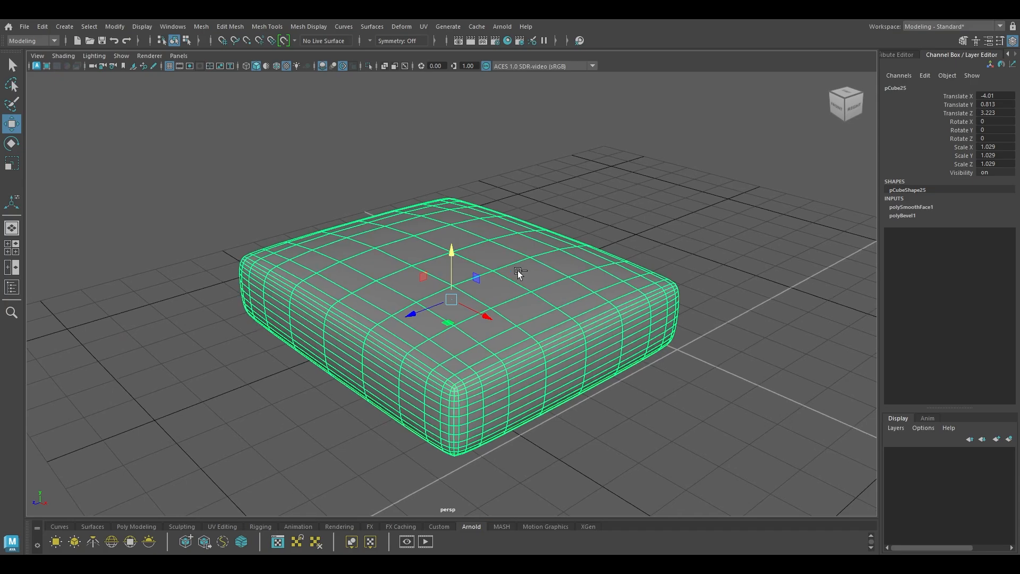
Switch to the UV Editing workspace and show the seat cushion in a shaded perspective view
click(978, 26)
click(940, 93)
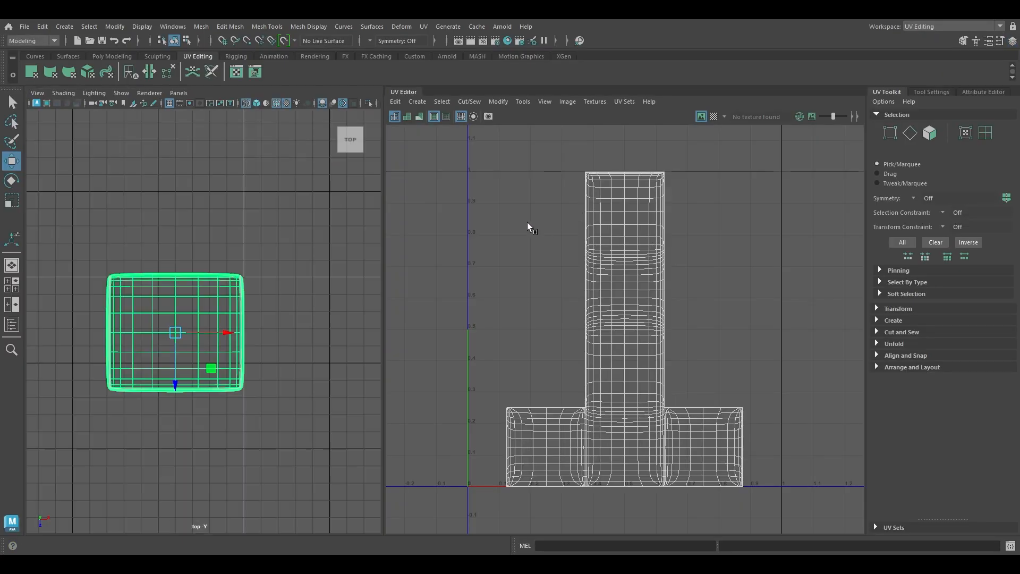
alt+drag(263, 255, 280, 255)
key(space)
drag(289, 296, 288, 255)
alt+drag(288, 255, 300, 304)
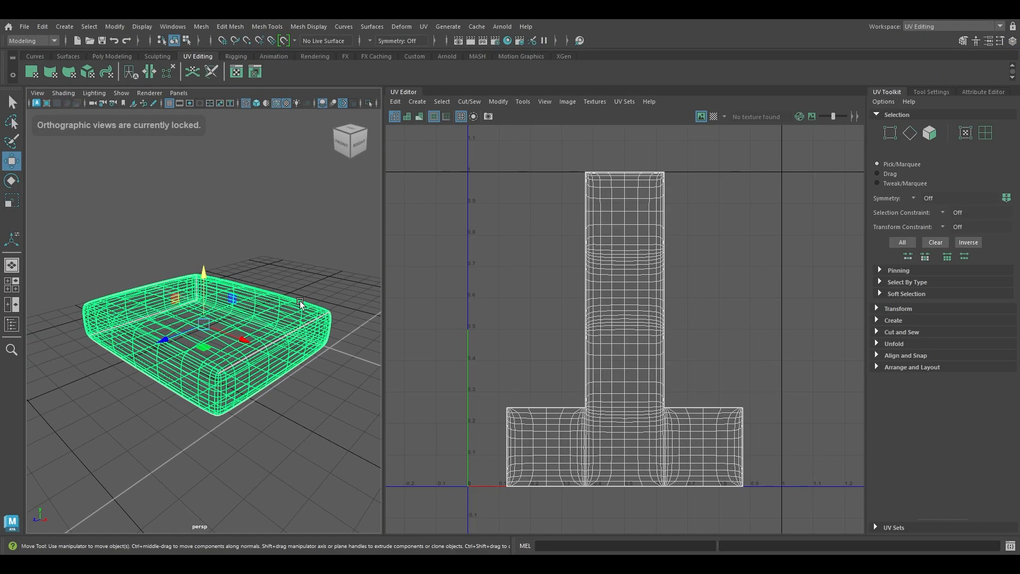
key(6)
alt+right_drag(307, 268, 327, 258)
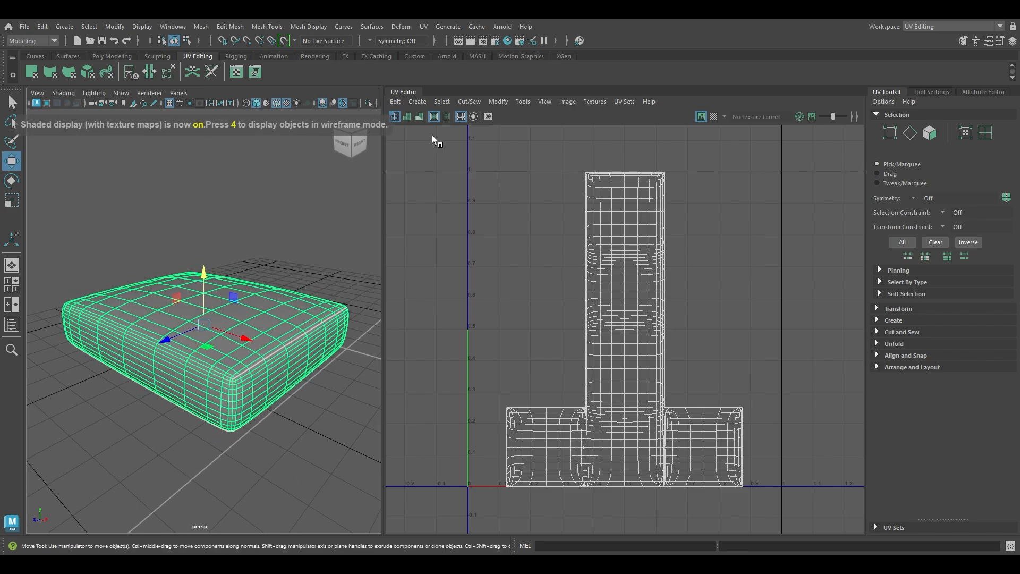
Apply an automatic UV projection to the seat cushion and move its top-face shell away from the other shells
click(417, 101)
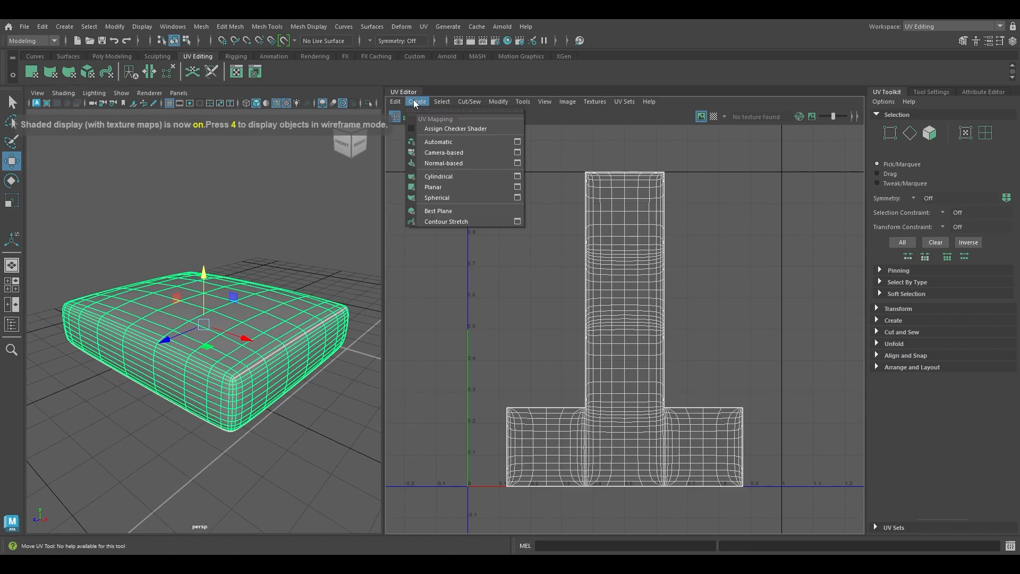
click(441, 141)
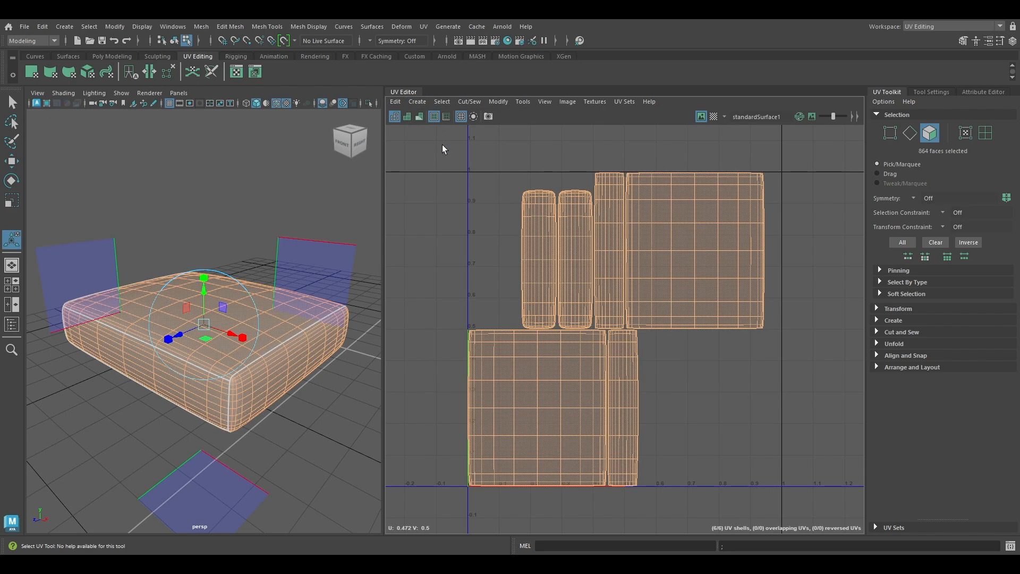
right_drag(549, 167, 480, 146)
click(694, 238)
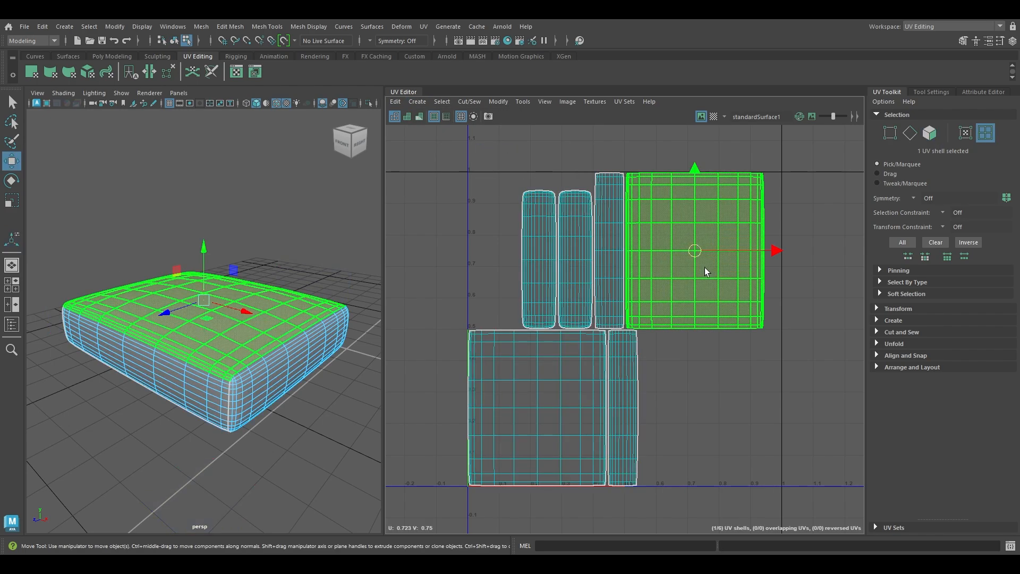
drag(698, 253, 727, 272)
alt+middle_drag(737, 266, 667, 282)
Move and sew the matching side strip onto the right edge of the top-face UV shell
right_drag(610, 166, 610, 134)
alt+right_drag(648, 166, 745, 457)
alt+middle_drag(730, 395, 597, 287)
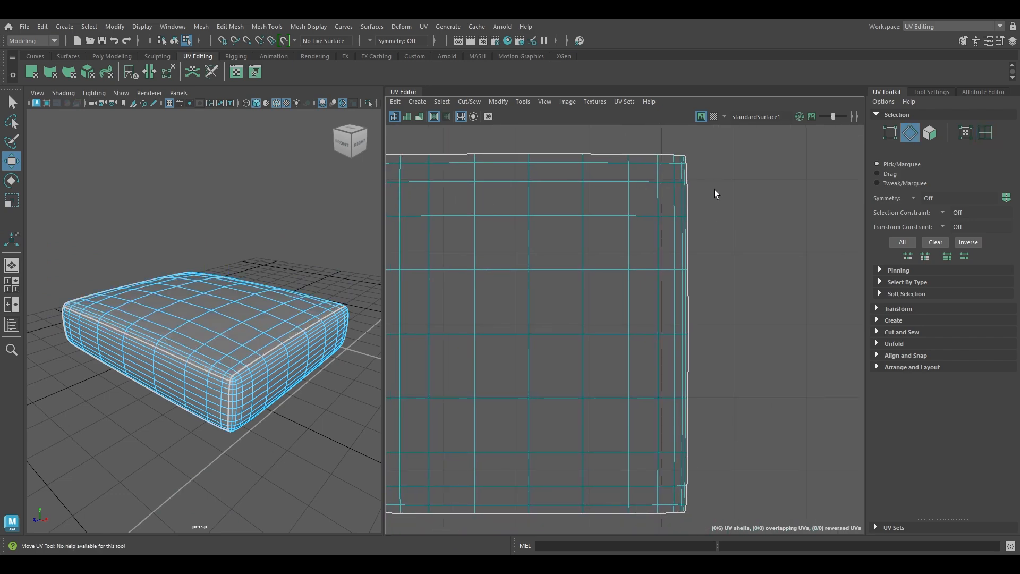
click(691, 154)
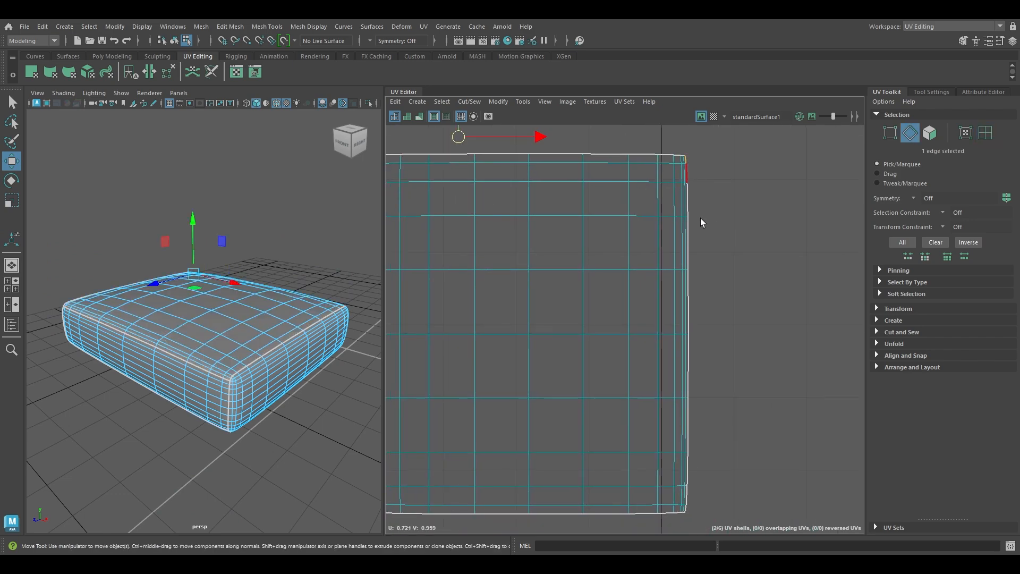
shift+double_click(688, 511)
shift+right_drag(721, 351, 725, 241)
alt+right_drag(749, 399, 734, 287)
alt+middle_drag(422, 212, 492, 203)
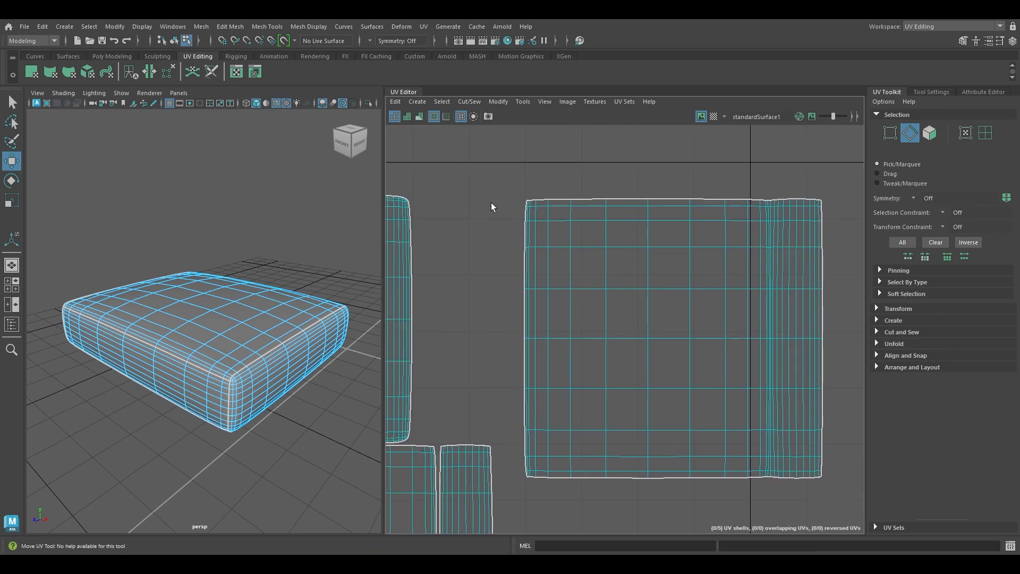
Move and sew the opposite side strip onto the left edge of the top-face UV shell
click(521, 205)
shift+double_click(524, 474)
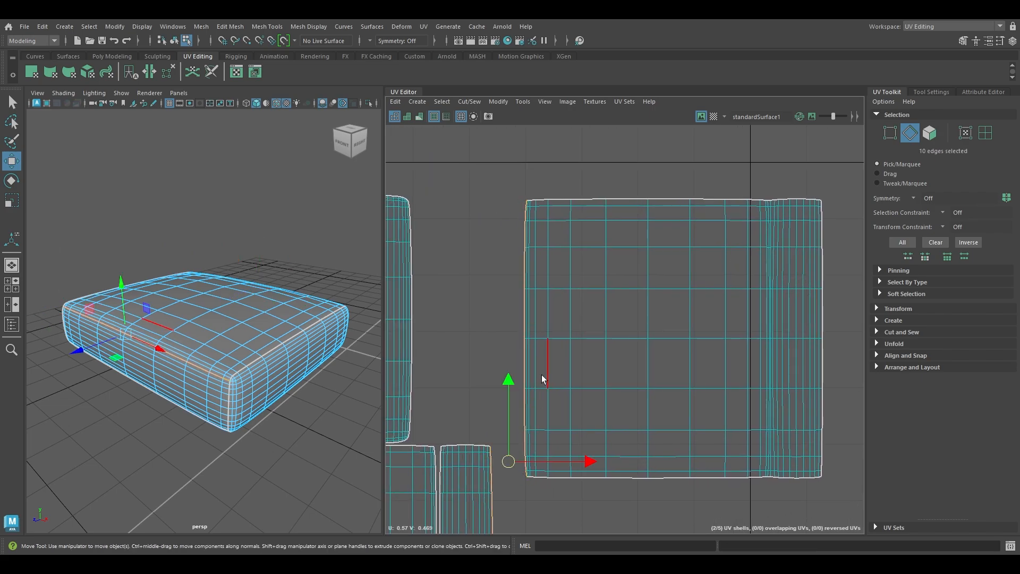
shift+right_drag(541, 375, 550, 260)
alt+right_drag(575, 361, 570, 265)
alt+middle_drag(725, 280, 628, 253)
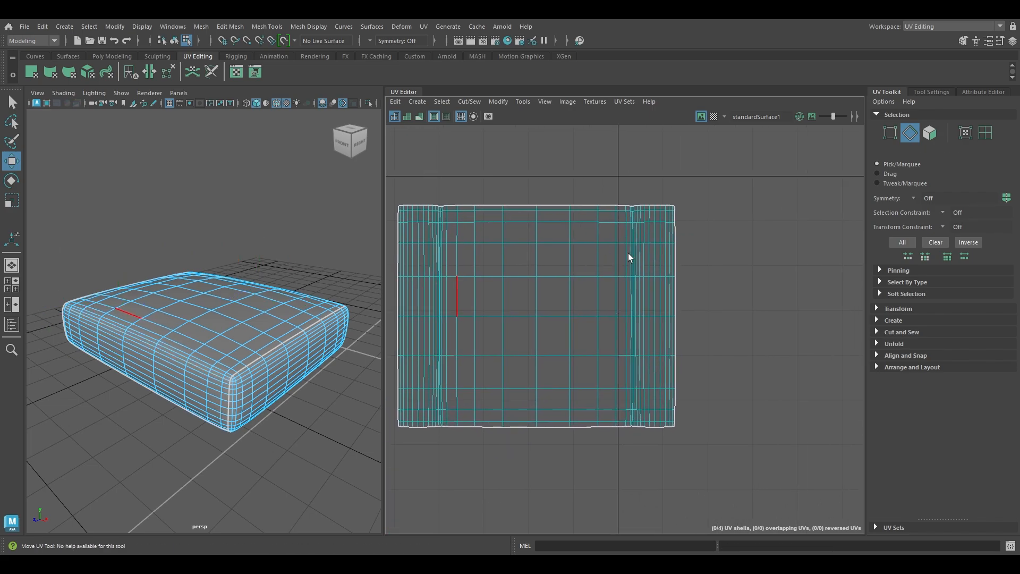
Move and sew the cushion's bottom-face shell onto the outer edge of the right side strip
click(682, 212)
shift+double_click(682, 422)
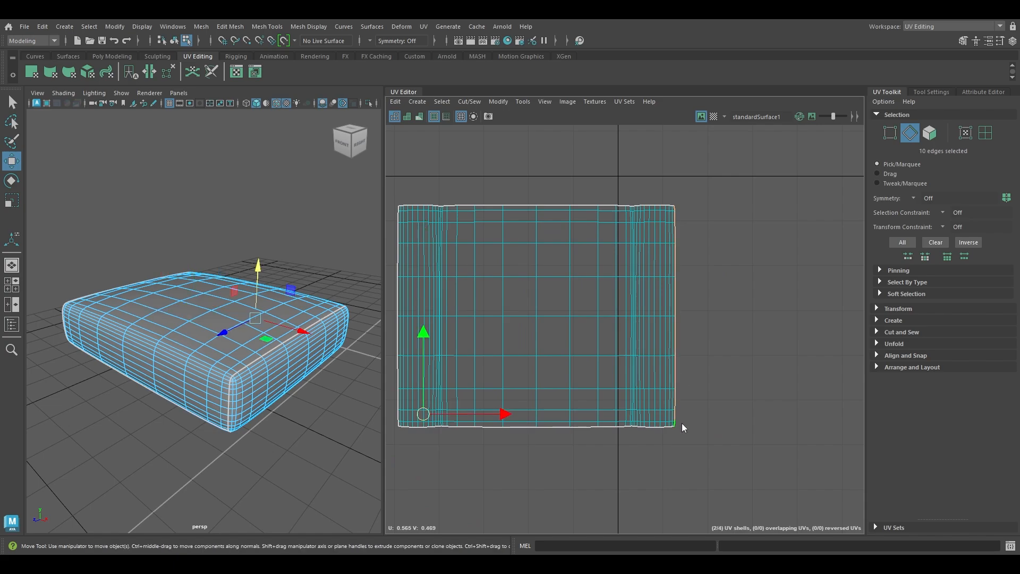
shift+right_drag(681, 423, 659, 327)
alt+middle_drag(404, 250, 579, 252)
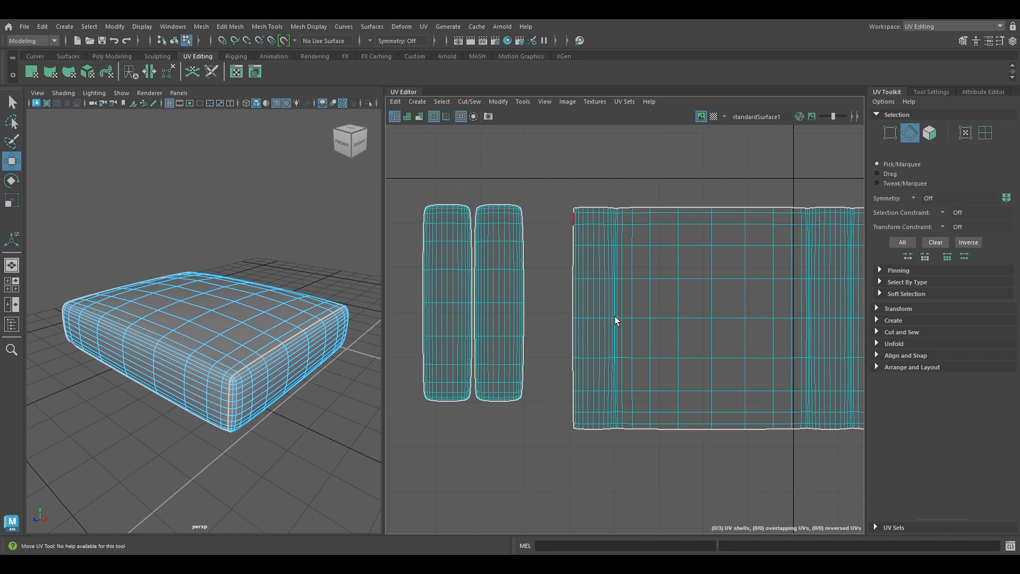
scroll(633, 303, down, 3)
alt+middle_drag(660, 285, 562, 285)
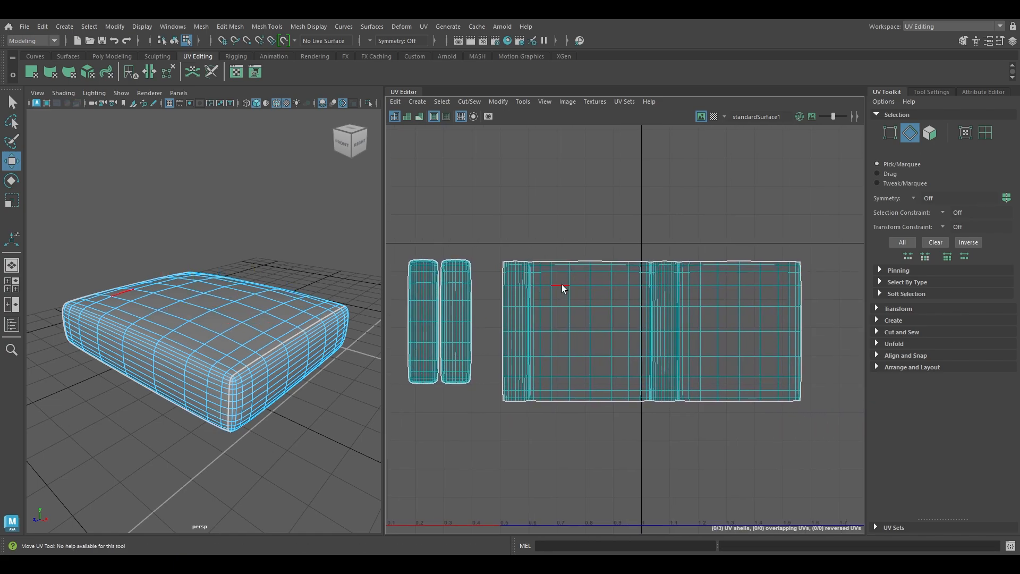
Move and sew one of the two remaining end strips onto the upper edge of the central face
click(531, 253)
shift+double_click(642, 255)
shift+right_drag(643, 255, 642, 226)
scroll(587, 238, up, 5)
alt+middle_drag(488, 290, 534, 278)
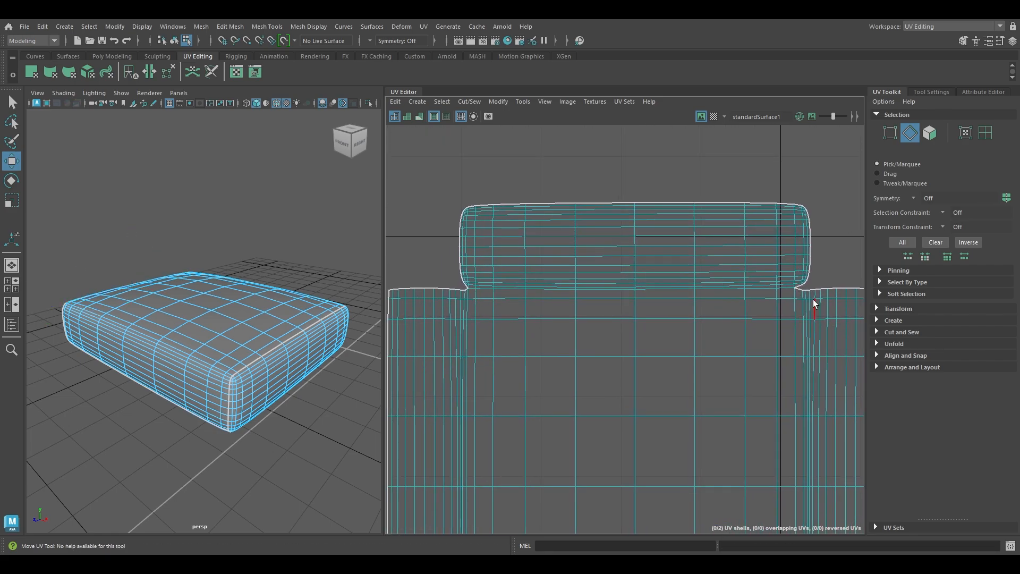
Repeat the sew on the small corner edges where the upper end strip meets the side strips
click(801, 288)
key(g)
click(466, 290)
key(g)
click(806, 291)
key(g)
Move and sew the last end strip onto the lower edge of the central face, joining everything into one shell
scroll(799, 399, down, 2)
alt+middle_drag(799, 399, 779, 177)
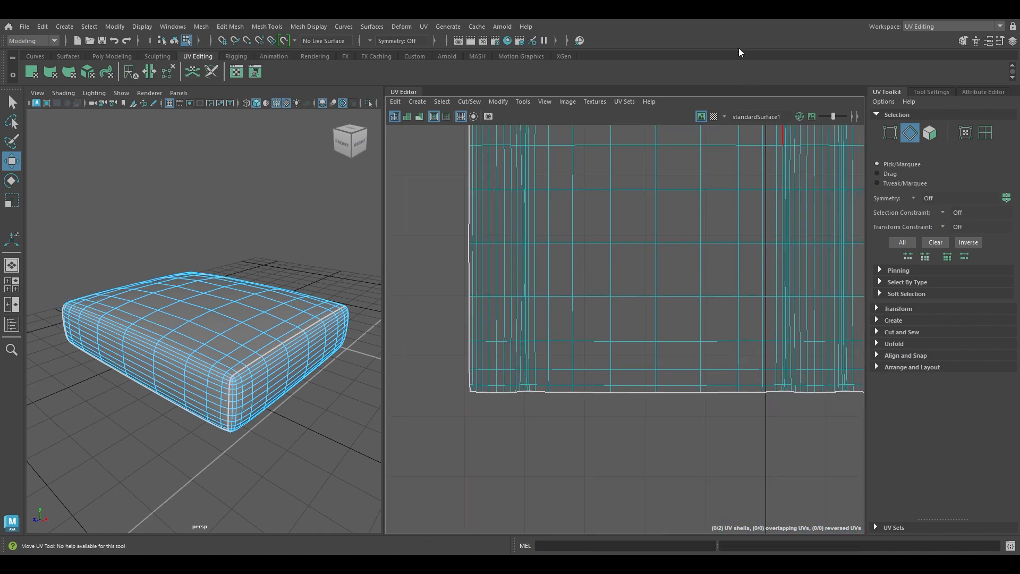
click(528, 394)
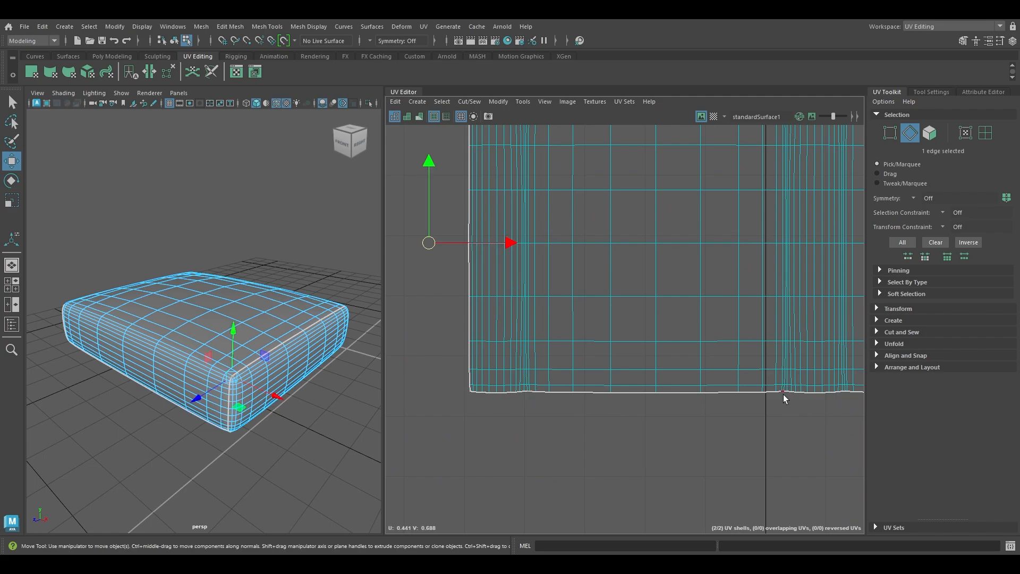
shift+double_click(783, 395)
shift+right_drag(783, 395, 781, 311)
Select the whole UV shell, unfold it, and lay it out in the UV tile
alt+right_drag(545, 392, 572, 222)
right_drag(617, 253, 547, 228)
shift+right_drag(747, 240, 643, 242)
shift+right_drag(680, 276, 532, 344)
key(f)
alt+middle_drag(568, 355, 620, 323)
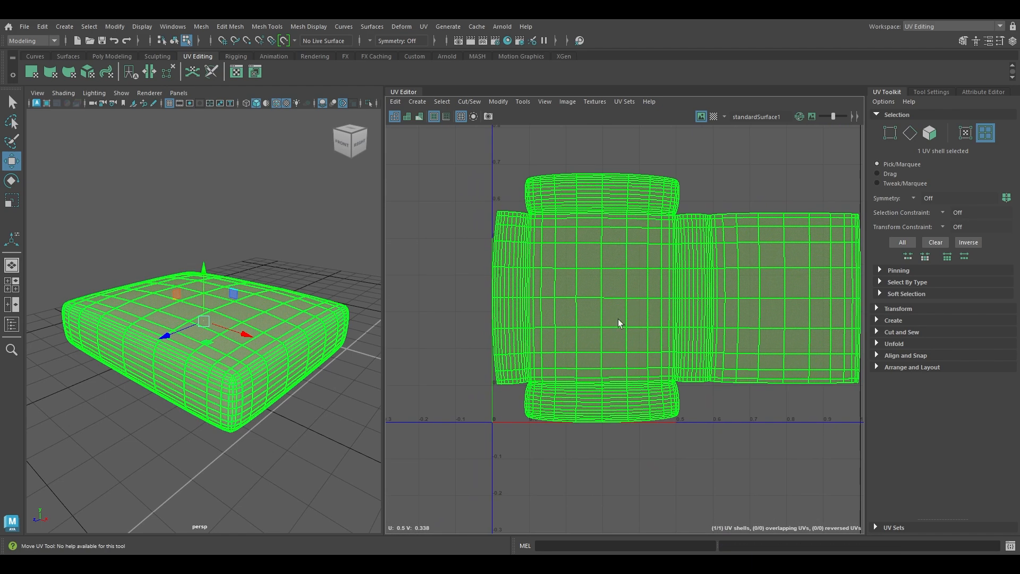
Examine the corner seams of the unfolded cushion shell up close in edge mode
click(740, 163)
alt+right_drag(738, 225, 734, 330)
right_drag(585, 359, 584, 330)
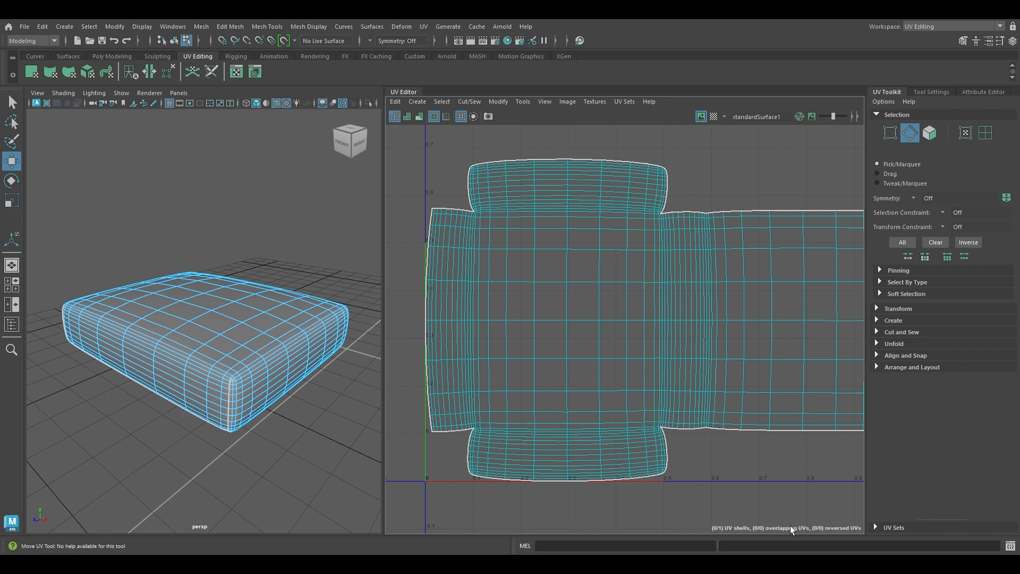
scroll(719, 450, up, 10)
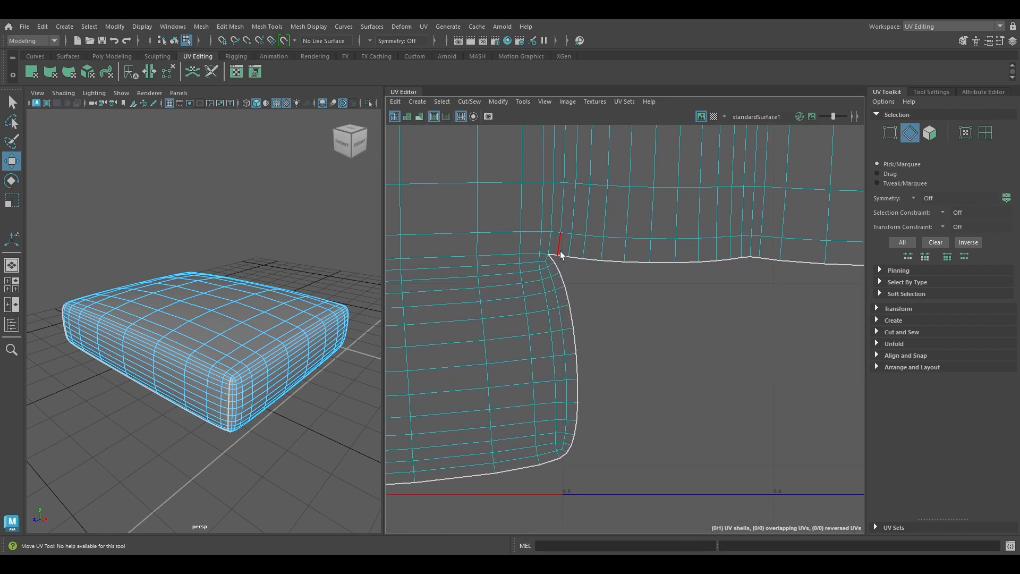
alt+middle_drag(412, 289, 829, 340)
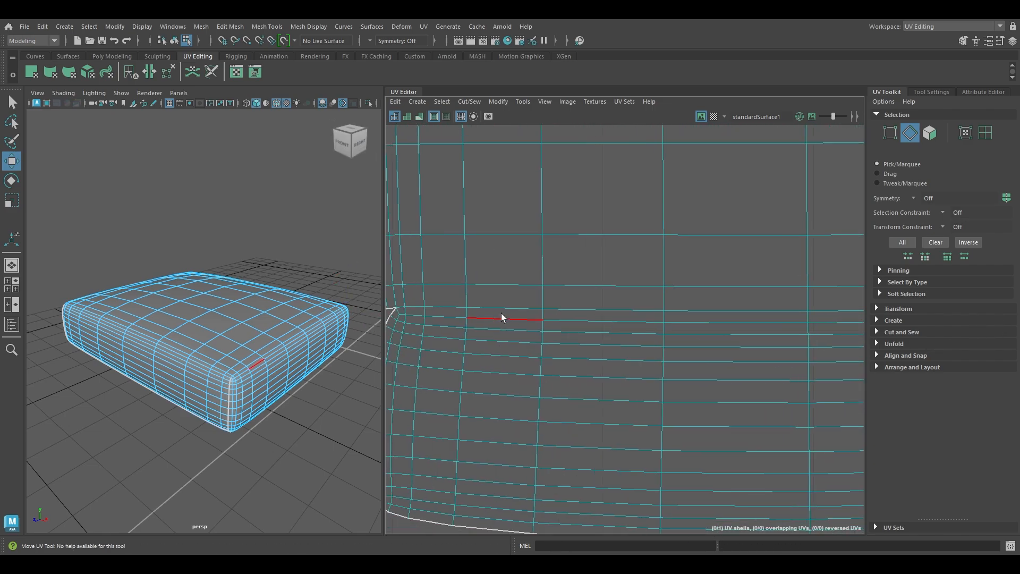
alt+middle_drag(425, 318, 527, 320)
click(499, 313)
key(ctrl+z)
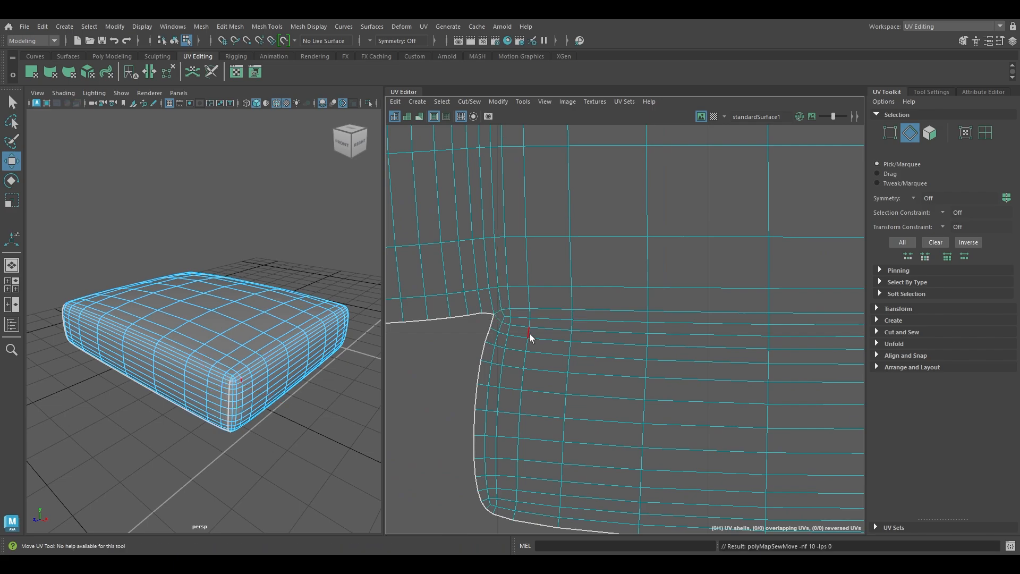
Select the cushion's UV shell, run the layout on it again, and return to object mode
alt+right_drag(663, 441, 558, 133)
alt+middle_drag(672, 266, 602, 279)
right_drag(650, 243, 601, 230)
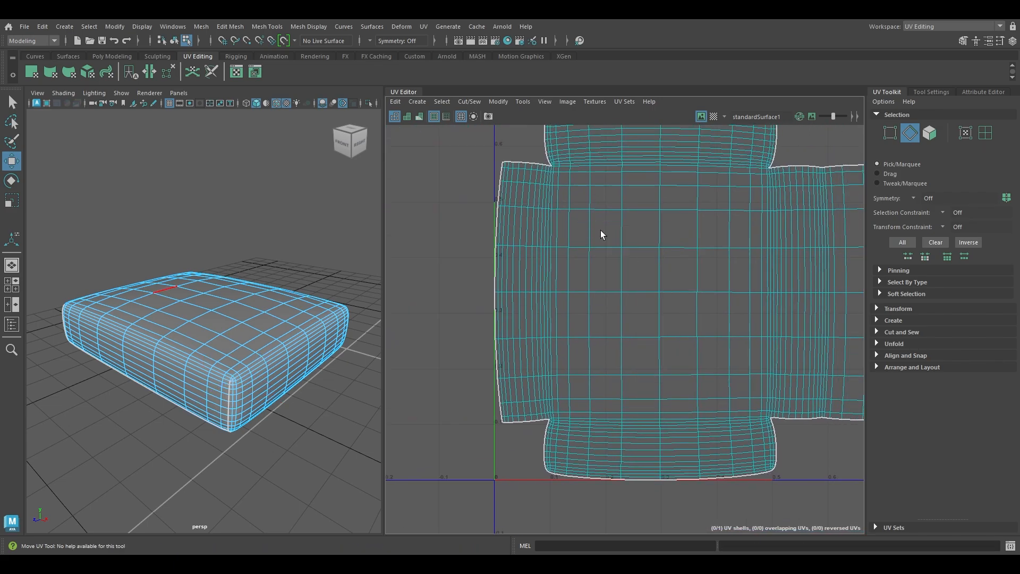
click(680, 219)
shift+right_drag(681, 223, 511, 279)
right_drag(206, 218, 269, 191)
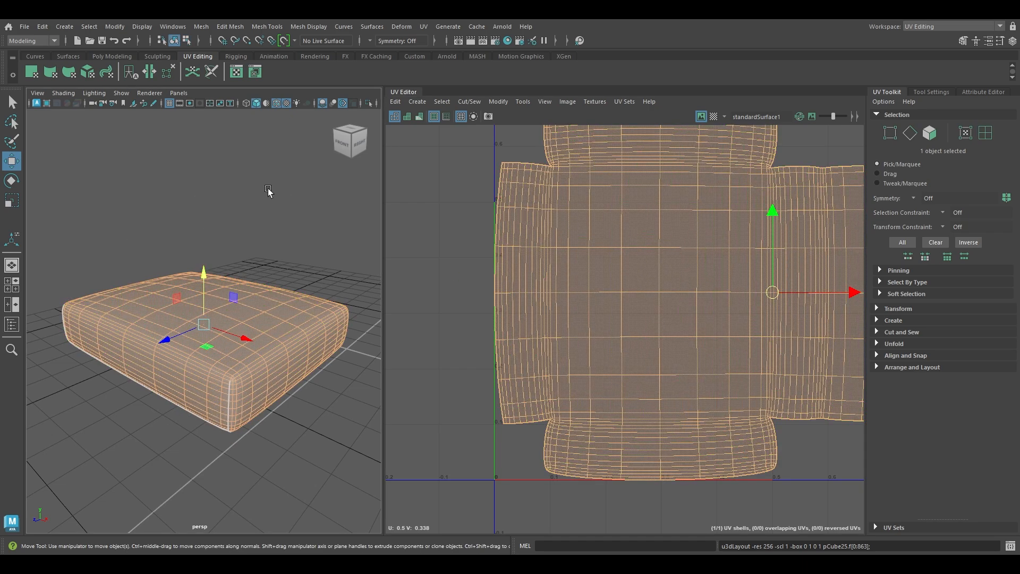
Deselect the seat cushion and unhide the rest of the sofa
click(269, 192)
key(space)
drag(284, 223, 285, 250)
key(ctrl+shift+h)
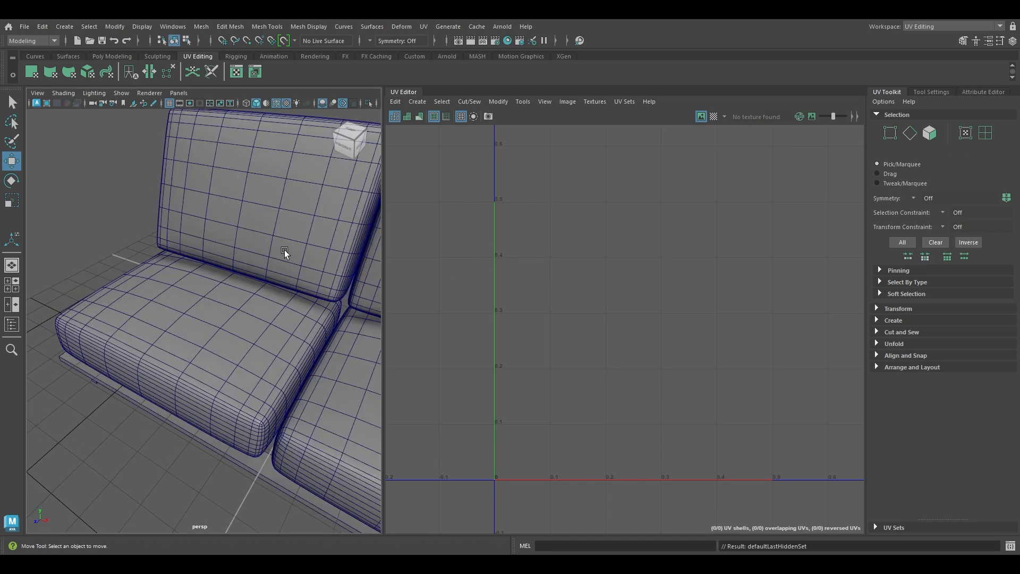
scroll(285, 249, down, 4)
alt+right_drag(303, 218, 265, 195)
alt+drag(265, 195, 259, 194)
click(206, 336)
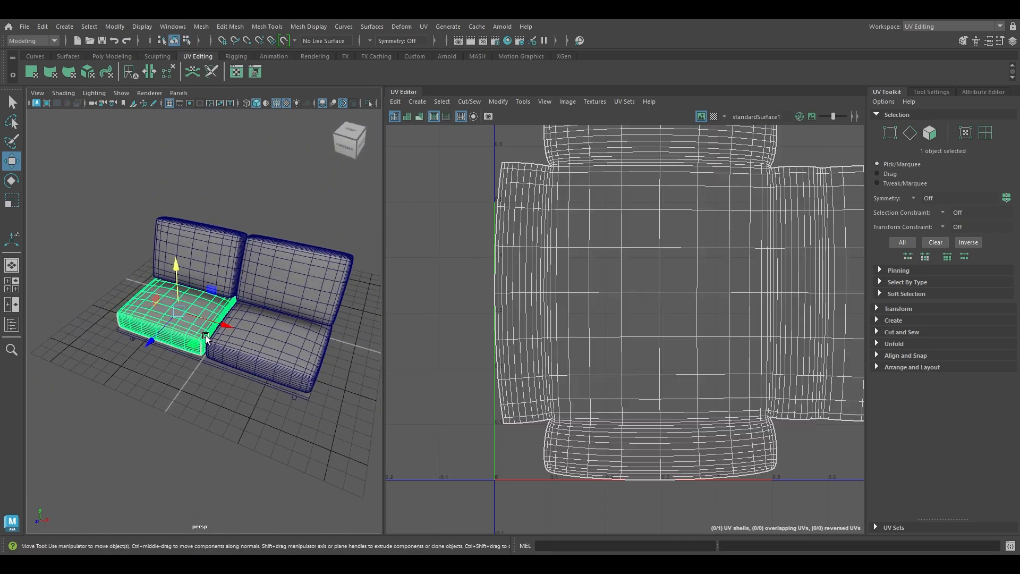
alt+drag(205, 336, 242, 319)
scroll(210, 319, up, 1)
scroll(278, 340, down, 3)
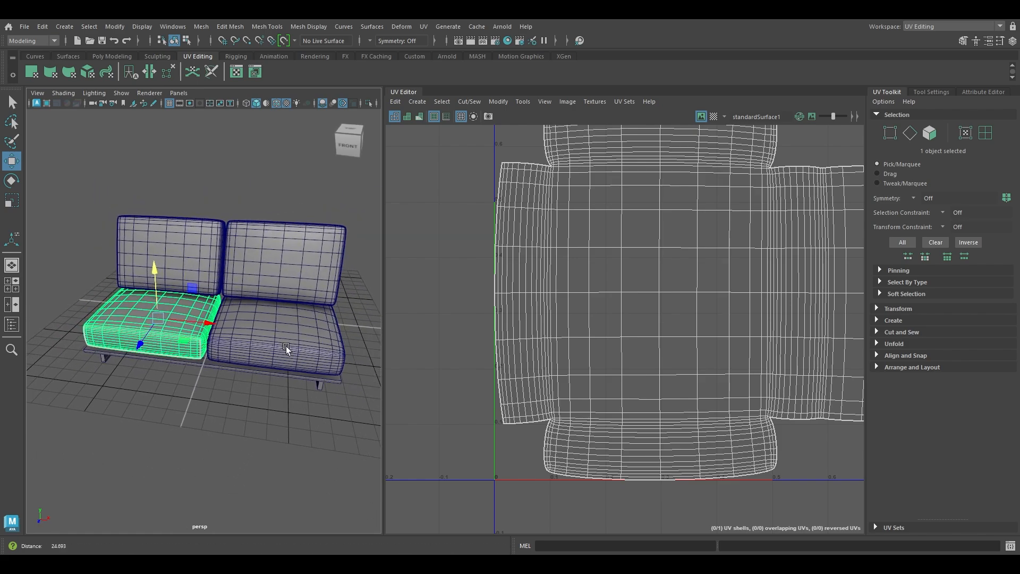
scroll(287, 349, up, 2)
alt+middle_drag(287, 348, 243, 379)
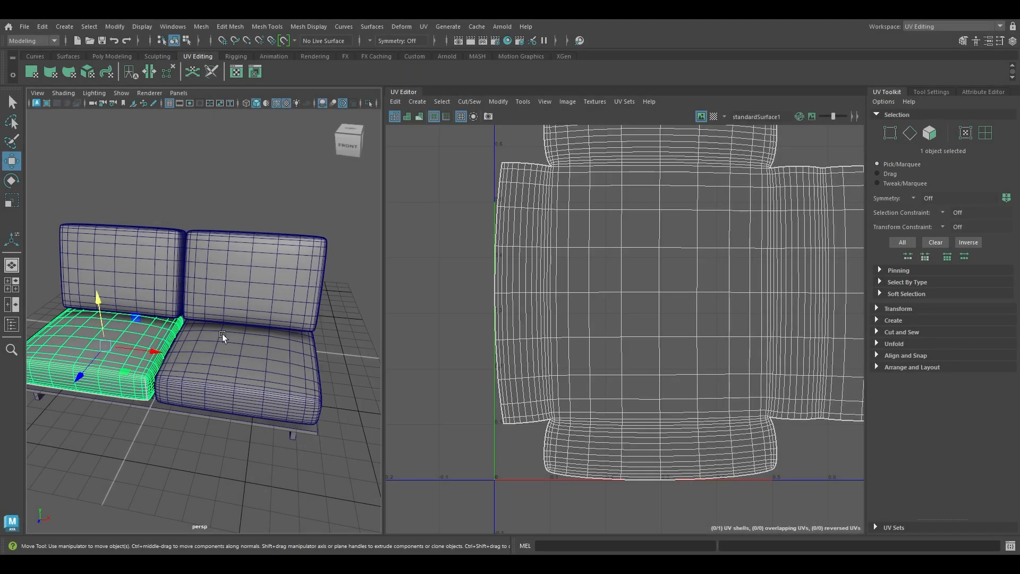
alt+drag(223, 334, 292, 329)
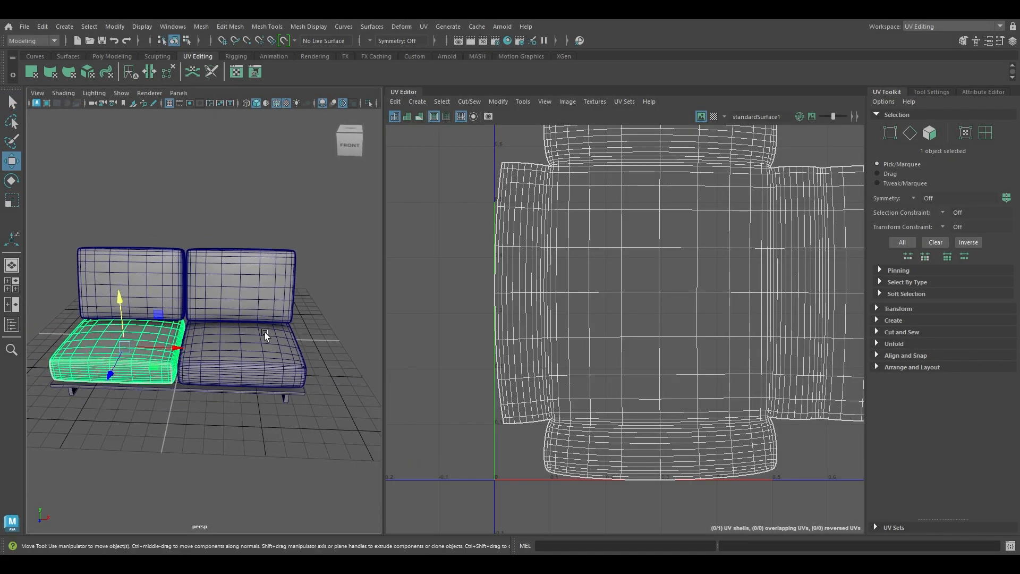
scroll(503, 276, down, 2)
scroll(499, 266, up, 1)
scroll(207, 189, down, 3)
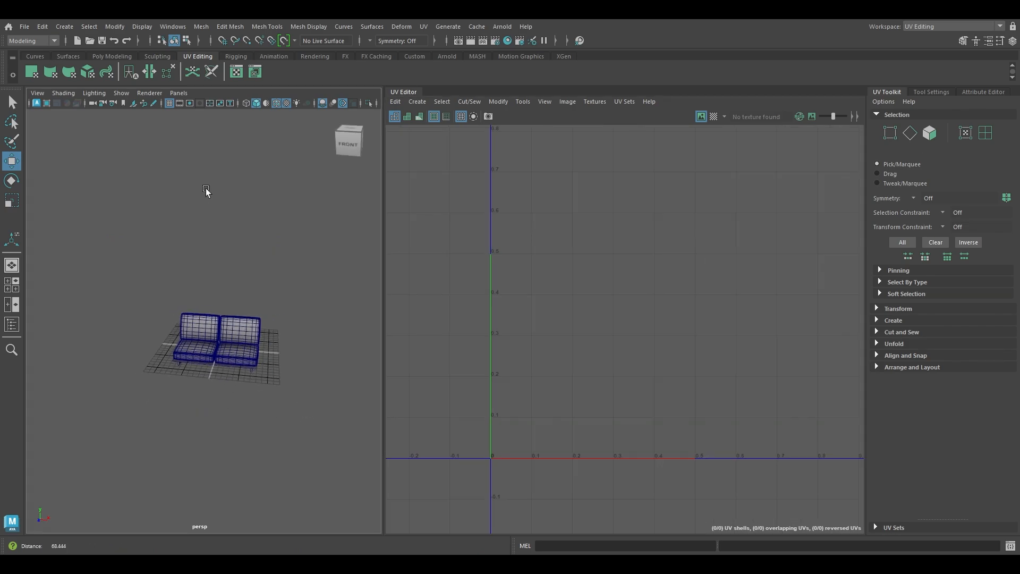
Isolate the left back cushion by hiding all other objects
scroll(206, 190, up, 5)
click(243, 343)
key(alt+h)
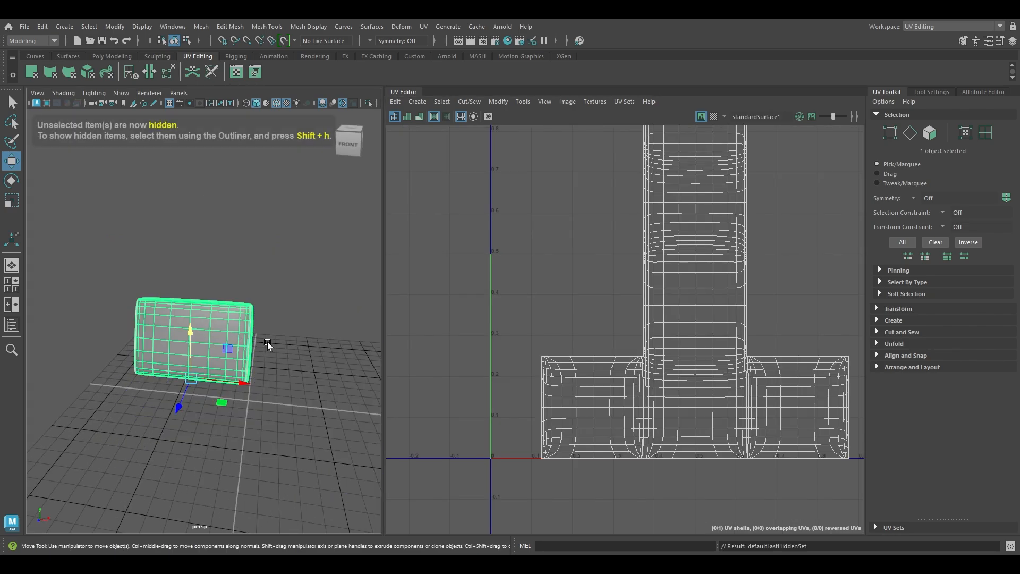
Apply an automatic UV projection to the isolated back cushion
alt+drag(267, 342, 259, 338)
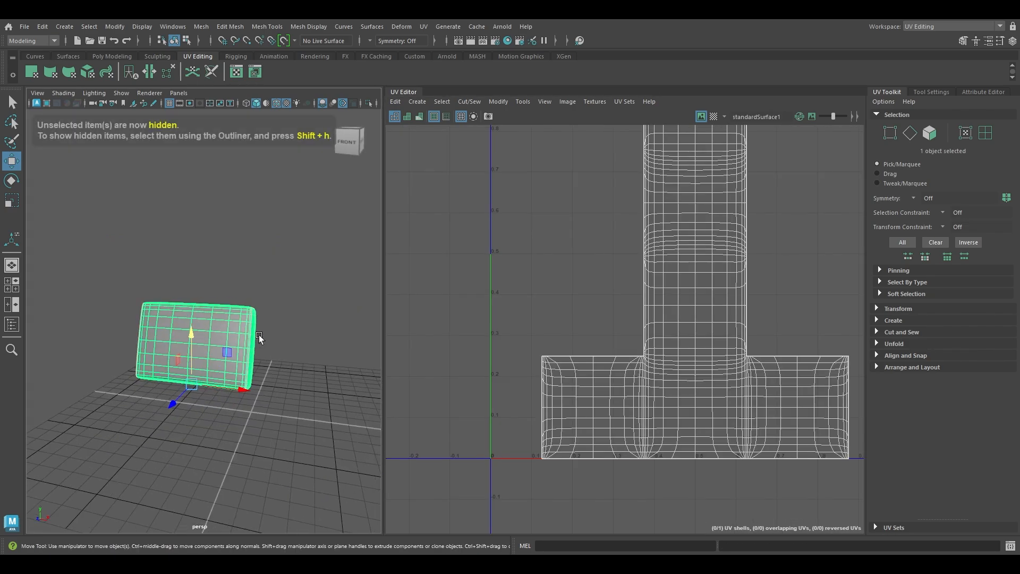
alt+right_drag(273, 334, 352, 312)
click(352, 313)
alt+drag(352, 312, 298, 305)
click(266, 316)
scroll(298, 305, down, 3)
click(417, 102)
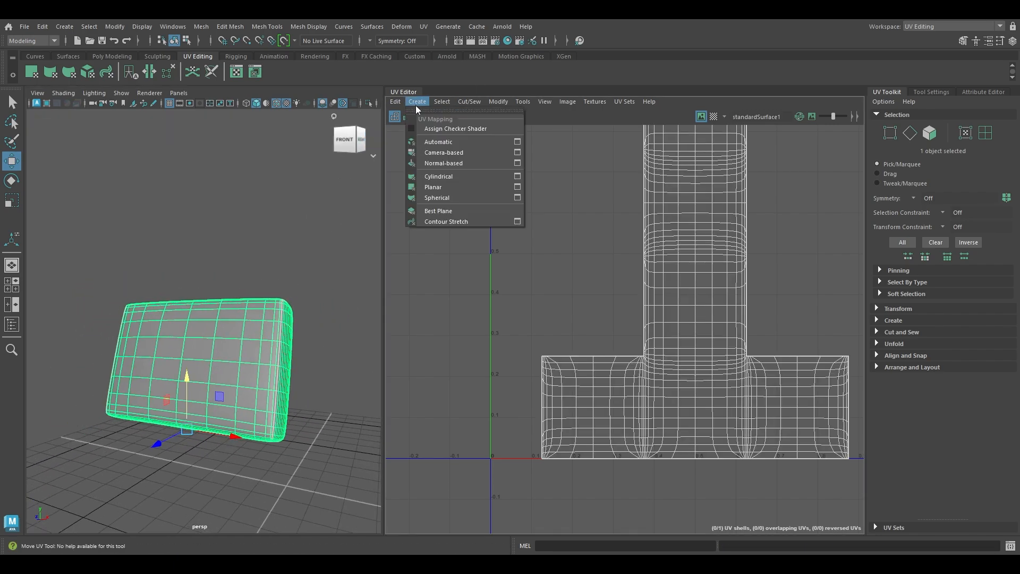
click(454, 150)
Examine the corners of the automatically mapped UV shells up close in edge mode, and return to object mode
right_click(578, 242)
right_drag(577, 241, 576, 211)
scroll(627, 206, down, 1)
alt+middle_drag(659, 178, 572, 202)
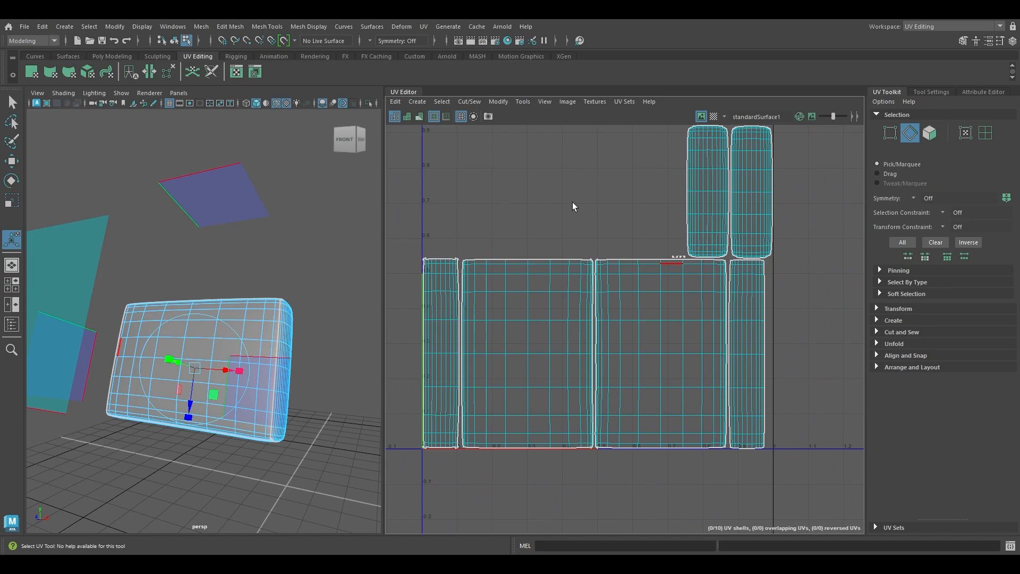
scroll(572, 202, up, 7)
alt+middle_drag(740, 311, 571, 336)
alt+right_drag(614, 338, 675, 441)
alt+middle_drag(675, 397, 484, 324)
alt+right_drag(484, 324, 682, 308)
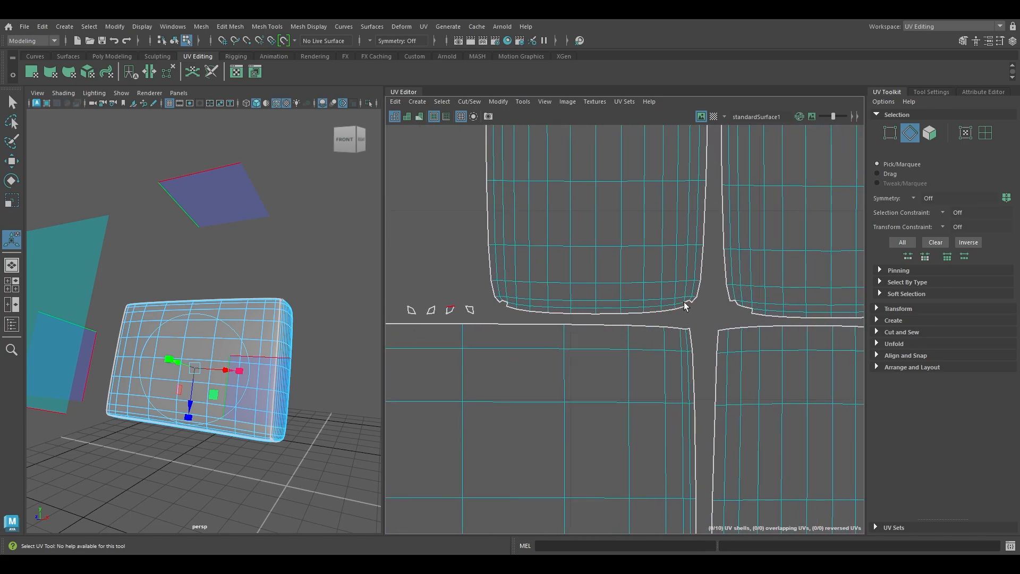
alt+right_drag(635, 387, 494, 367)
alt+drag(187, 324, 160, 348)
right_drag(258, 308, 302, 230)
scroll(551, 303, down, 1)
alt+middle_drag(557, 272, 713, 247)
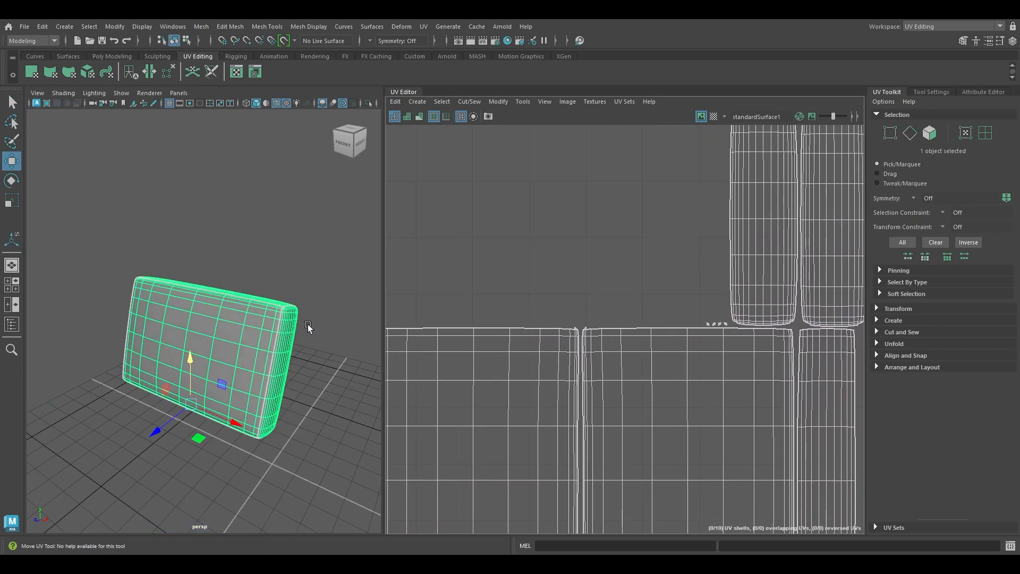
Replace the back cushion's UVs with a camera-based projection from the current view
click(417, 102)
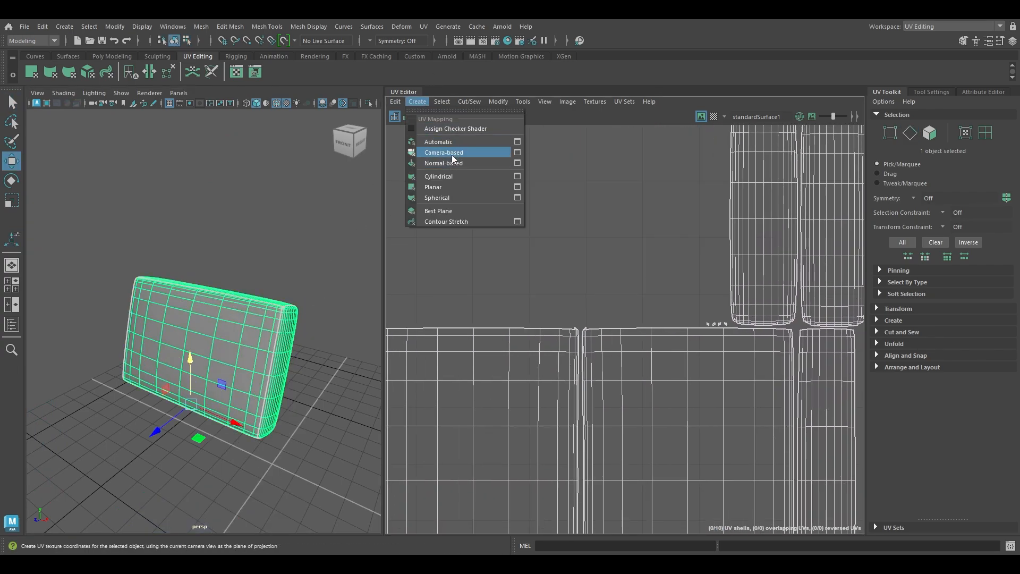
click(452, 155)
alt+right_drag(239, 280, 222, 342)
alt+drag(226, 298, 200, 309)
alt+middle_drag(200, 308, 164, 316)
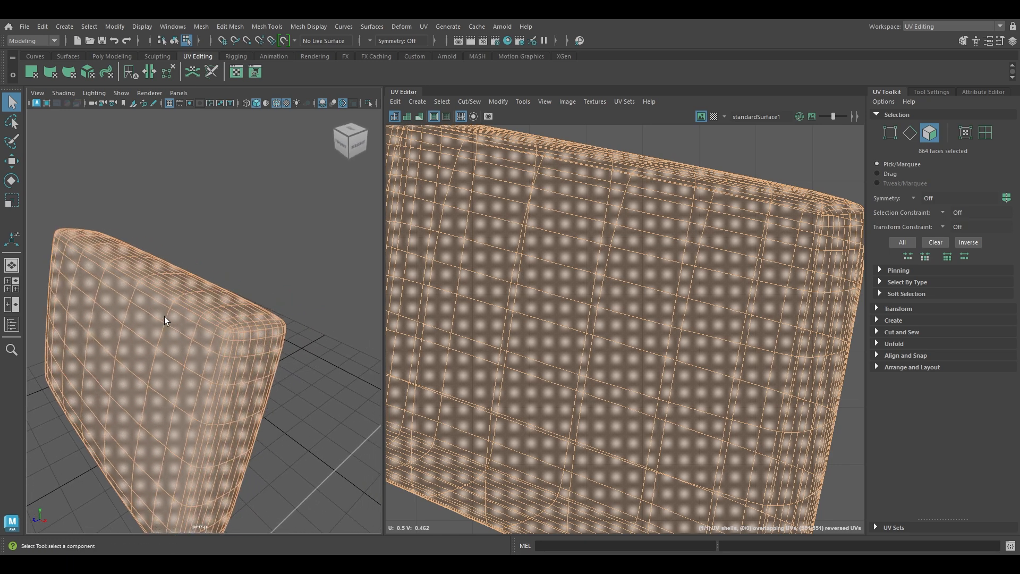
alt+right_drag(164, 317, 223, 317)
In edge mode, select the edge loops along the cushion's rounded borders that meet at its upper corners
right_drag(278, 247, 254, 257)
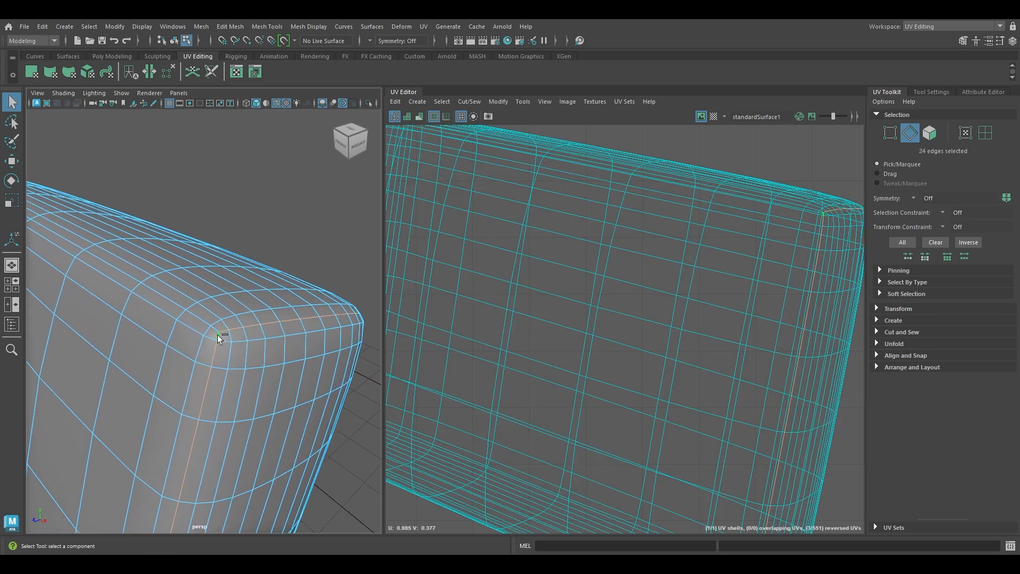
shift+double_click(206, 323)
alt+drag(304, 347, 211, 351)
shift+double_click(139, 337)
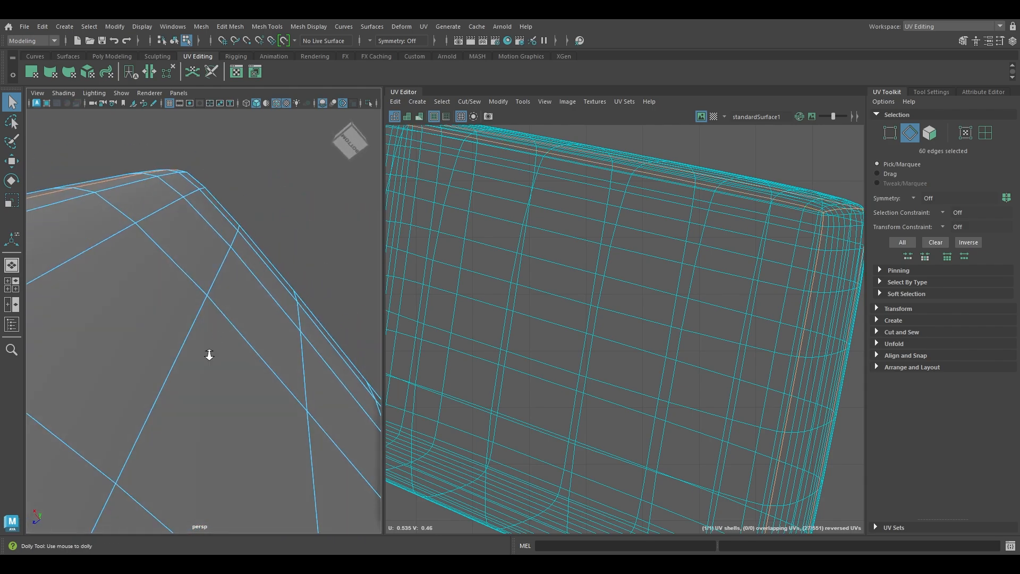
alt+right_drag(211, 352, 257, 258)
alt+drag(258, 257, 279, 295)
shift+double_click(298, 206)
shift+double_click(289, 231)
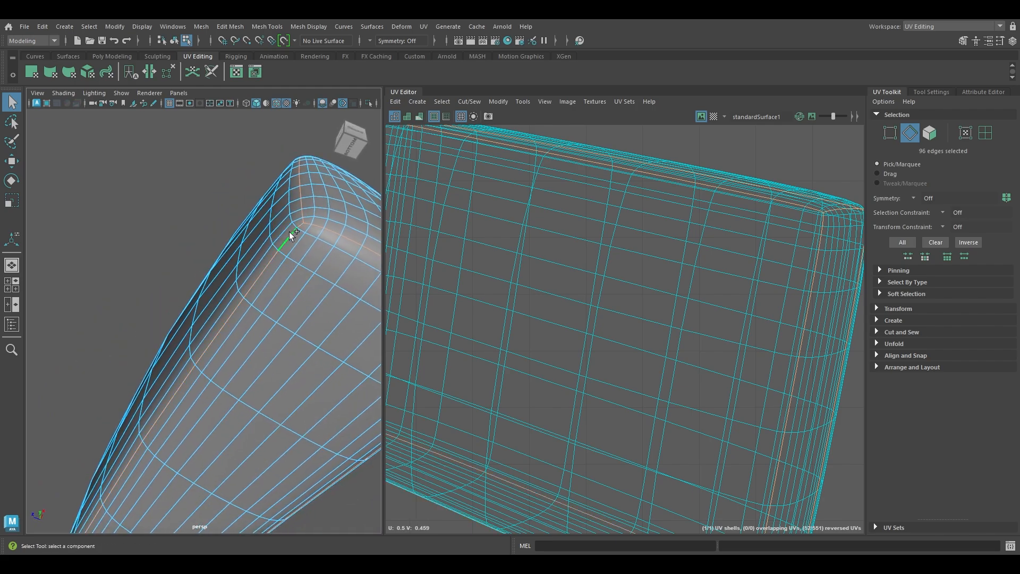
Add the edge loops along the cushion's remaining borders to the selection so that all six sides are outlined
alt+drag(289, 232, 119, 385)
alt+right_drag(119, 385, 174, 367)
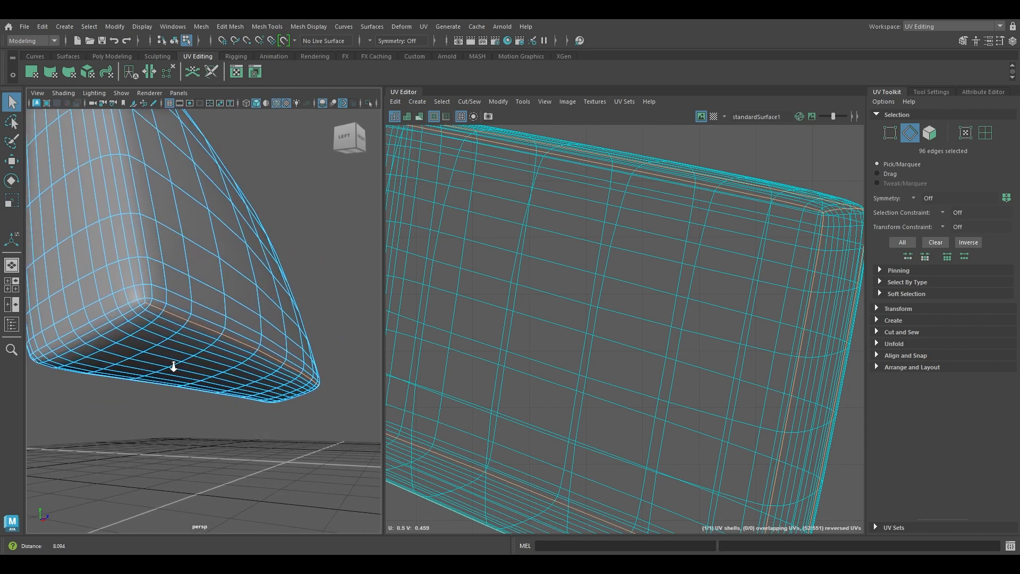
shift+double_click(129, 308)
alt+drag(142, 270, 181, 337)
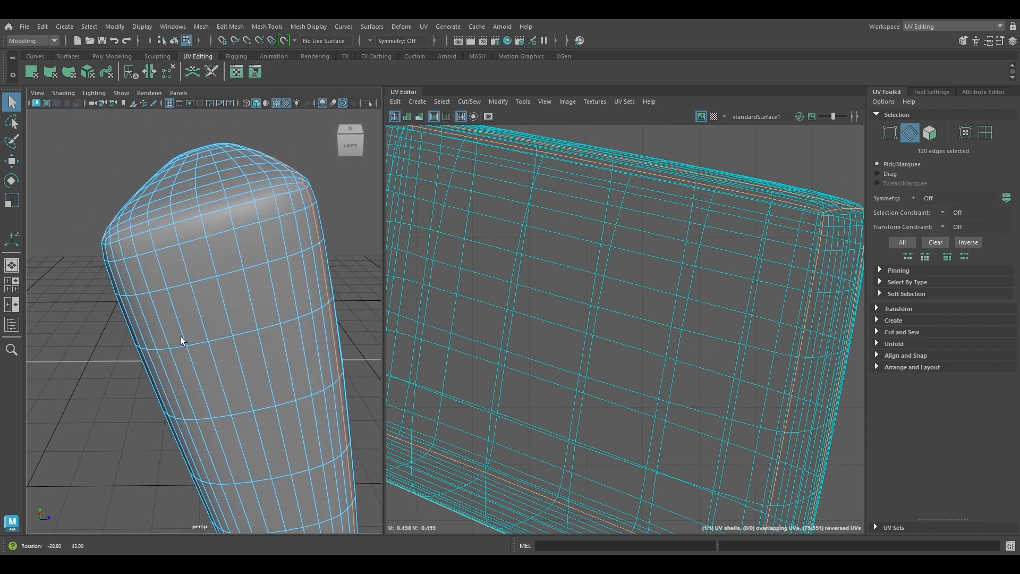
shift+click(287, 183)
alt+drag(287, 183, 236, 298)
key(ctrl+z)
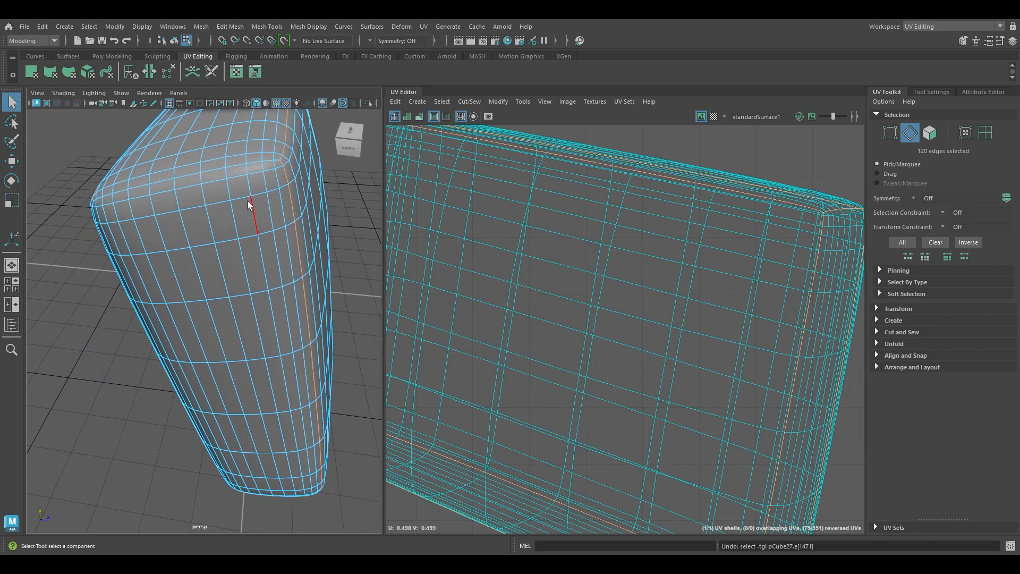
alt+drag(250, 204, 252, 215)
shift+double_click(269, 232)
alt+drag(263, 283, 383, 287)
shift+click(263, 184)
shift+double_click(262, 184)
Cut the UVs along the selected loops, select all six resulting shells, and unfold them
alt+right_drag(582, 321, 539, 151)
key(w)
drag(827, 192, 509, 533)
shift+right_drag(615, 188, 539, 192)
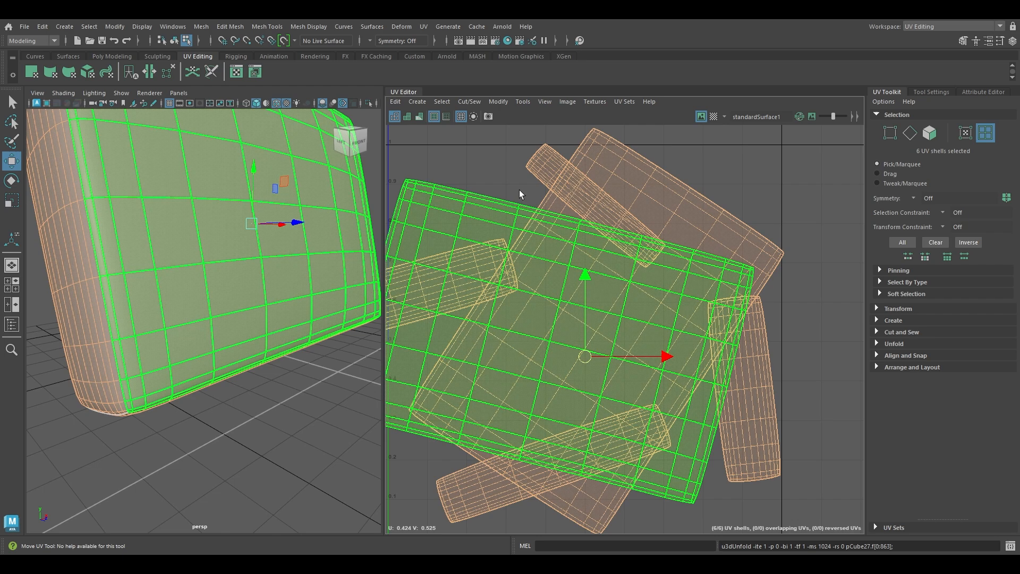
Lay out the six unfolded shells in the UV tile and switch to edge selection
shift+right_drag(629, 192, 497, 266)
key(f)
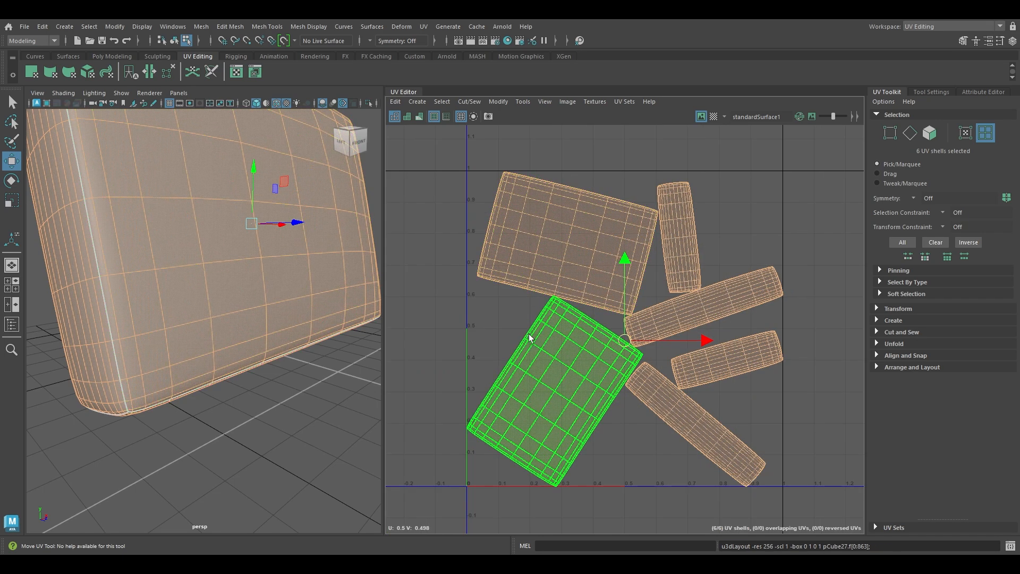
alt+middle_drag(468, 339, 476, 297)
click(569, 338)
right_drag(547, 356, 551, 326)
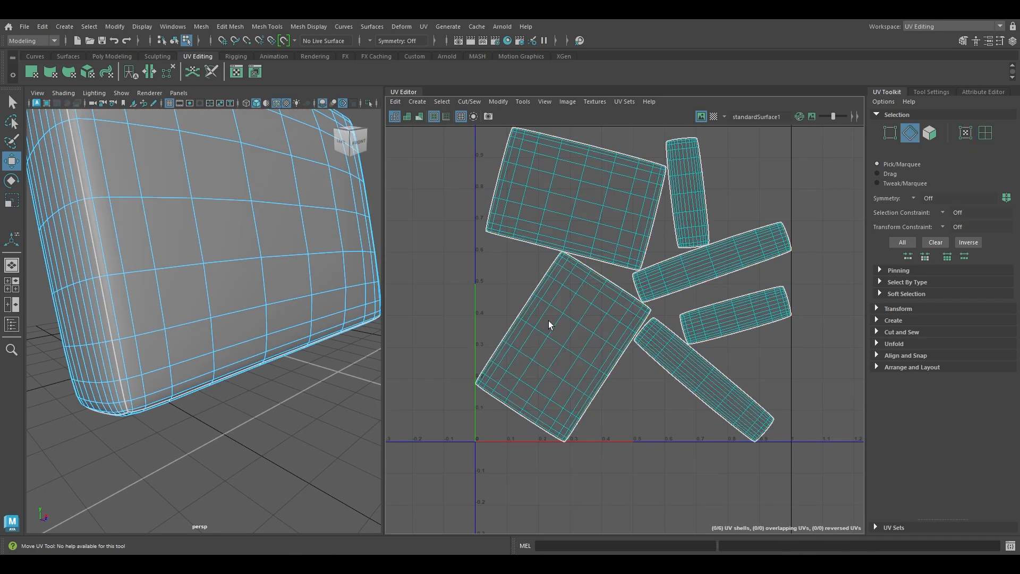
Select one long border of the lower large UV shell and sew the matching long side strip onto it
click(655, 312)
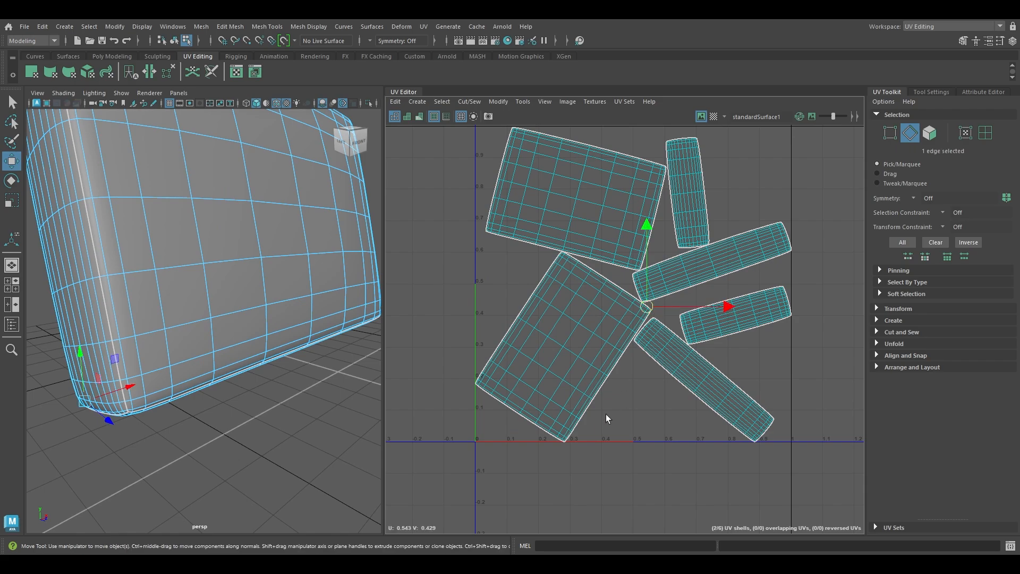
shift+double_click(570, 445)
shift+right_drag(571, 446, 571, 417)
alt+middle_drag(582, 360, 581, 280)
alt+right_drag(581, 318, 571, 524)
alt+middle_drag(571, 523, 587, 403)
alt+right_drag(600, 460, 560, 213)
alt+middle_drag(560, 212, 590, 294)
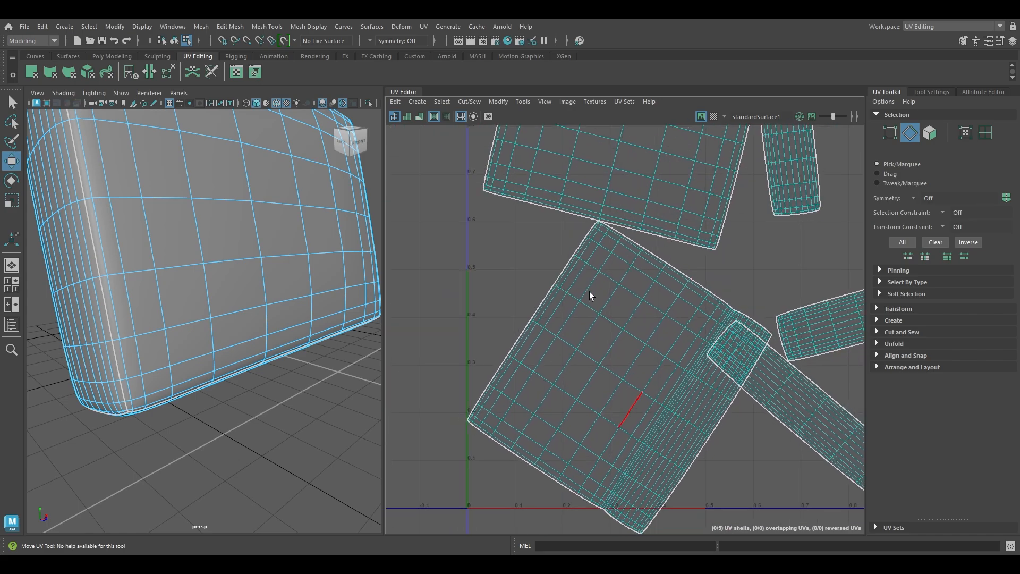
Select the opposite long border of the same large shell and sew the second long side strip onto it
click(594, 225)
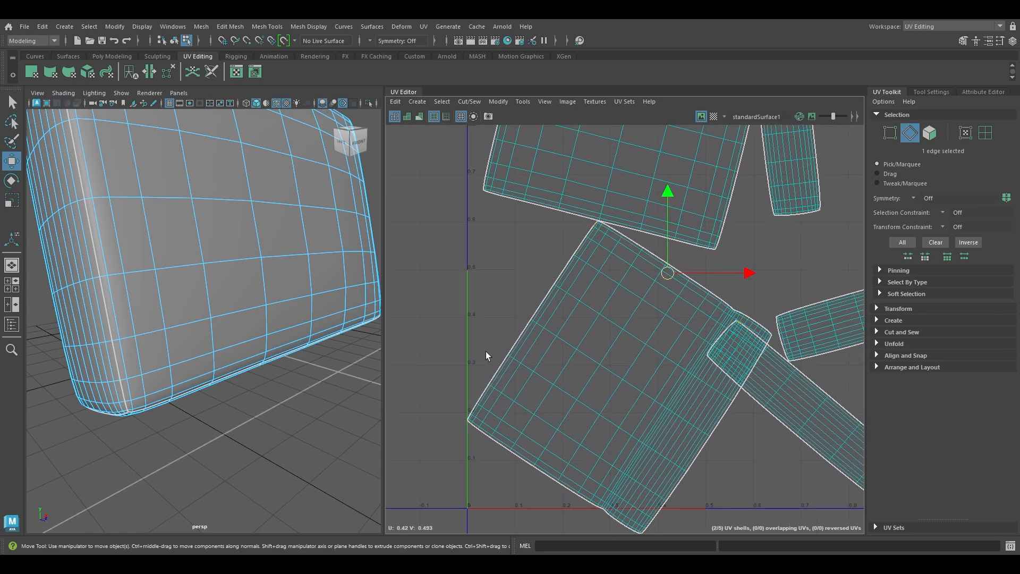
shift+double_click(464, 417)
shift+right_drag(464, 418, 462, 217)
alt+middle_drag(490, 346, 540, 235)
alt+right_drag(539, 250, 541, 548)
alt+middle_drag(479, 504, 505, 363)
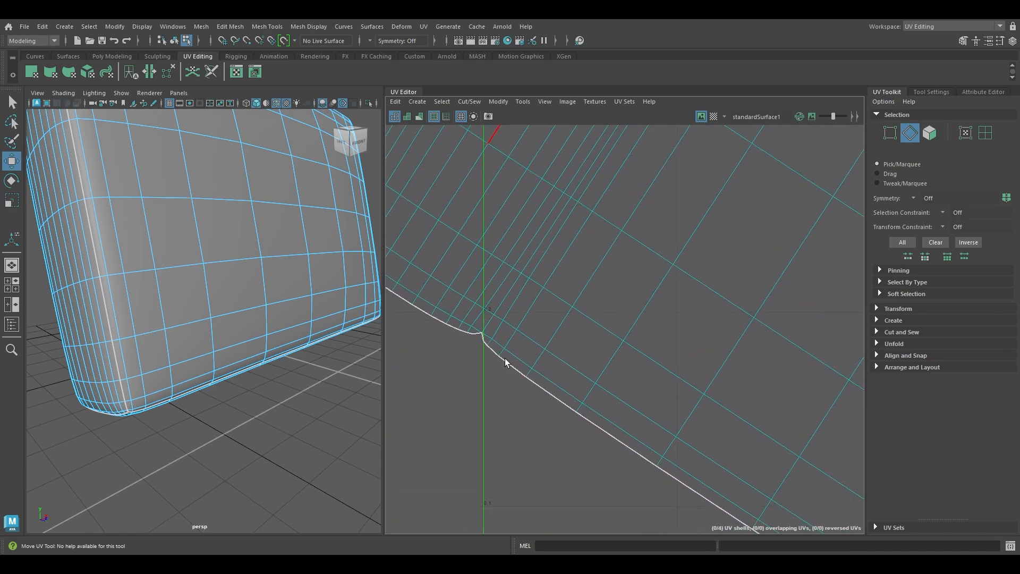
Select the outer long border of the first sewn strip and sew the other large face shell onto it
click(478, 334)
alt+middle_drag(648, 189, 486, 482)
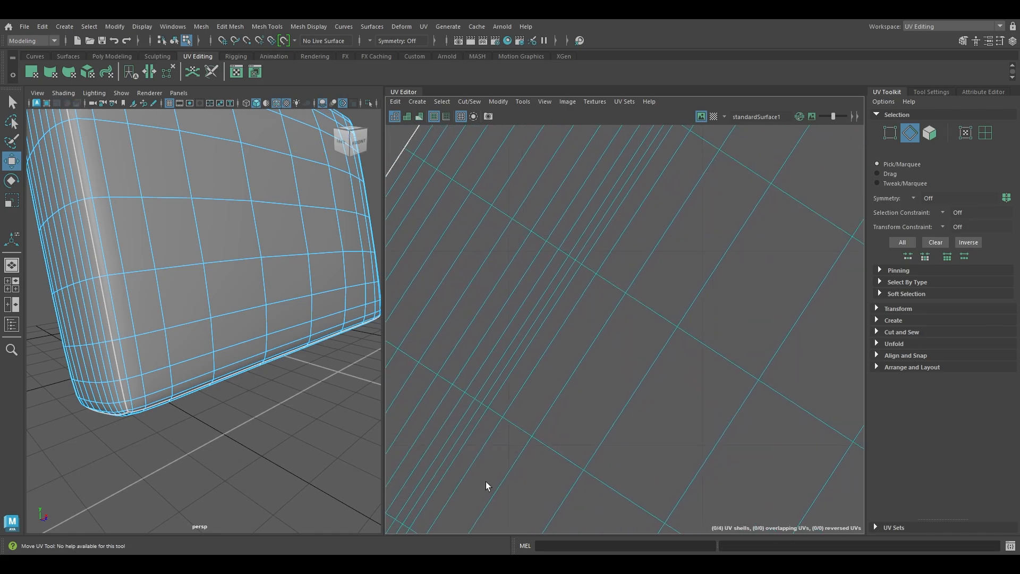
alt+middle_drag(713, 159, 495, 510)
alt+middle_drag(636, 227, 591, 351)
click(576, 317)
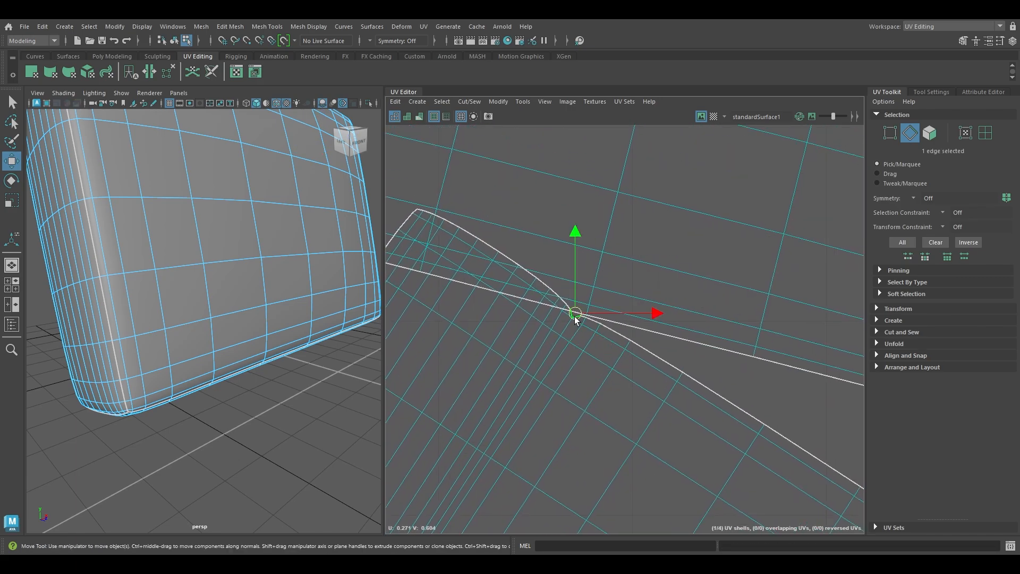
alt+right_drag(637, 436, 572, 162)
alt+middle_drag(694, 495, 550, 202)
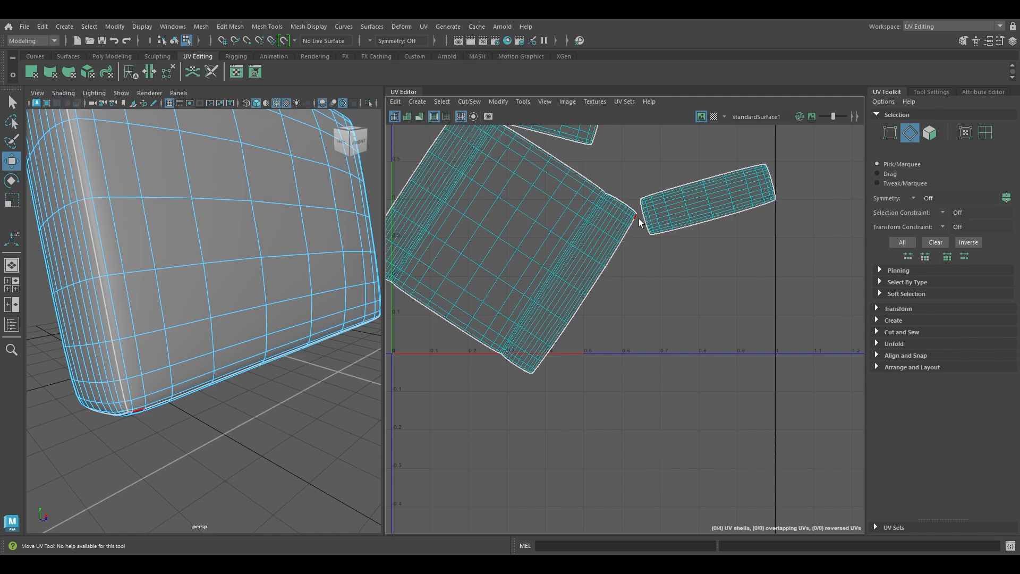
click(625, 236)
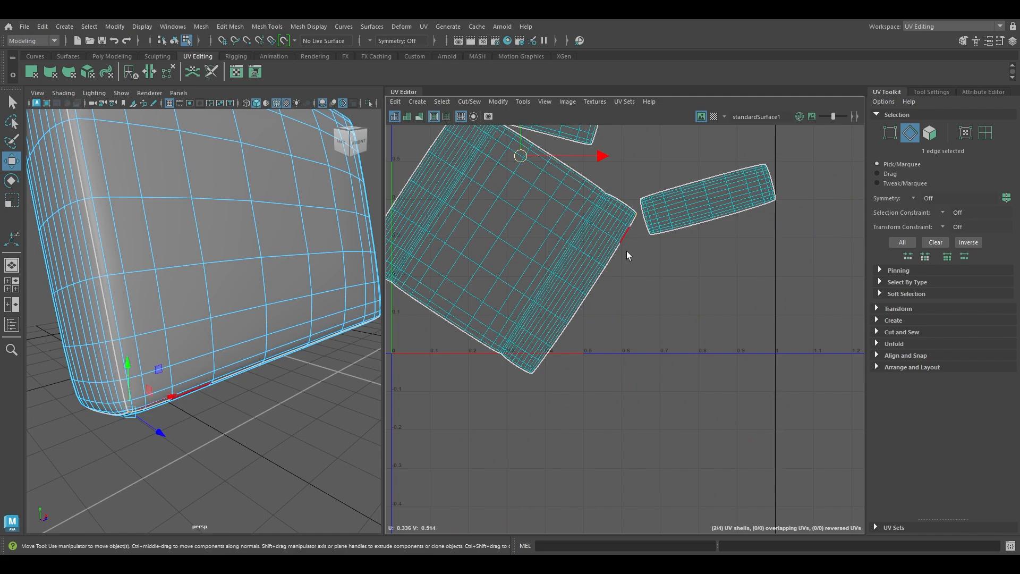
shift+double_click(534, 375)
shift+right_drag(535, 375, 537, 270)
alt+middle_drag(546, 355, 547, 248)
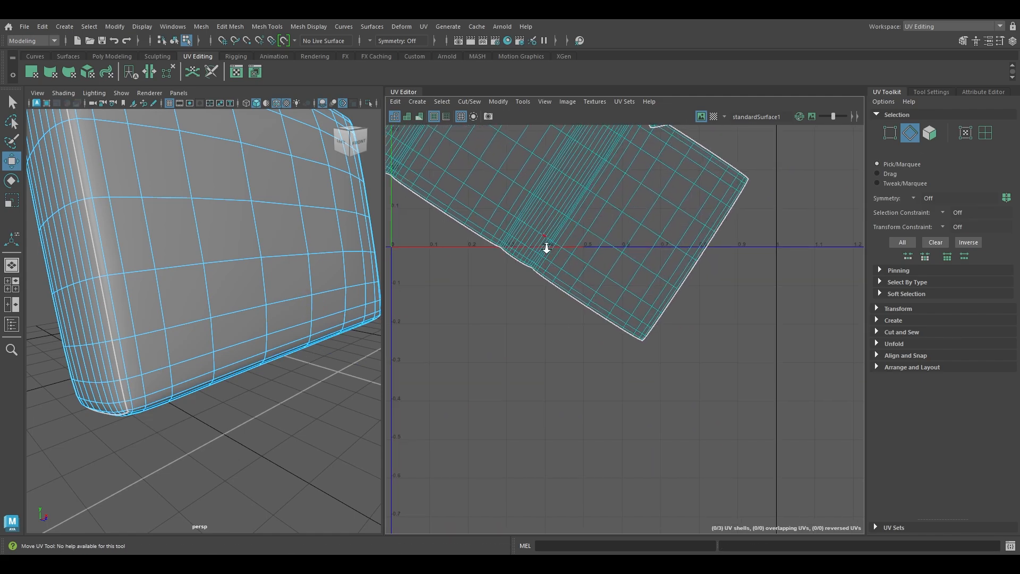
Examine the corner notches along the joined strips of the sewn UV shell up close
alt+right_drag(553, 258, 607, 502)
alt+right_drag(562, 405, 569, 351)
alt+middle_drag(581, 205, 431, 406)
alt+middle_drag(662, 240, 509, 430)
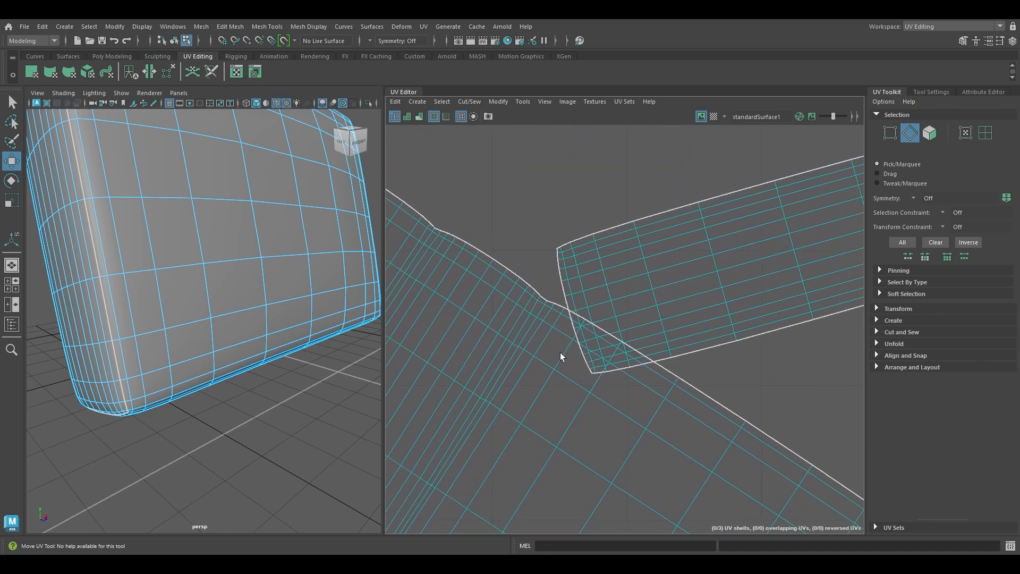
mouse_move(574, 433)
alt+right_down()
mouse_move(580, 388)
mouse_move(563, 262)
alt+right_up()
alt+middle_drag(562, 262, 605, 209)
right_drag(593, 258, 489, 235)
click(537, 294)
scroll(565, 269, up, 1)
right_drag(566, 269, 570, 246)
alt+right_drag(642, 457, 672, 425)
alt+middle_drag(519, 234, 610, 263)
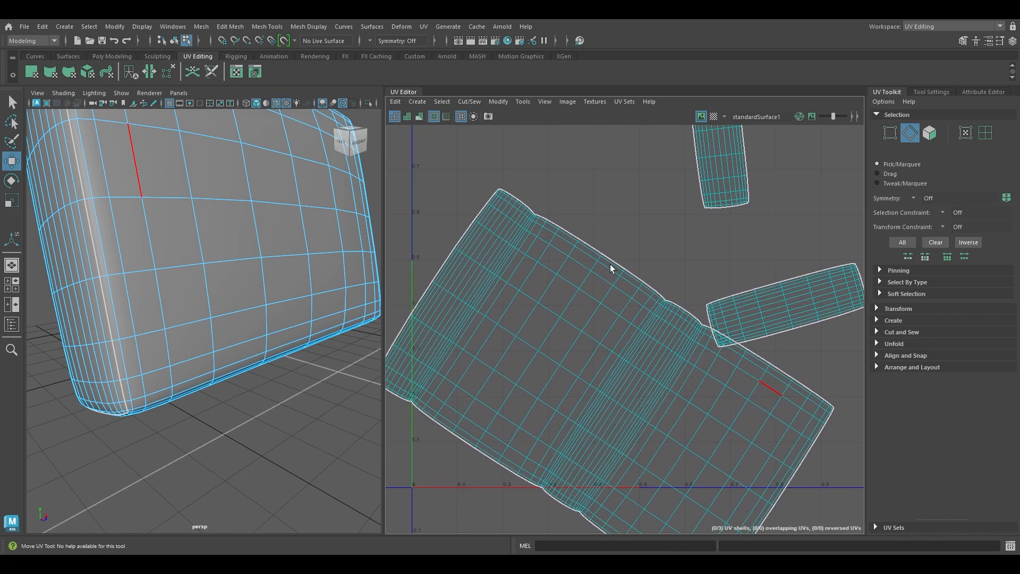
Select the upper short border of the middle cushion face and sew one short end strip onto it
alt+right_drag(610, 262, 611, 277)
alt+middle_drag(512, 173, 508, 249)
alt+right_drag(508, 250, 501, 301)
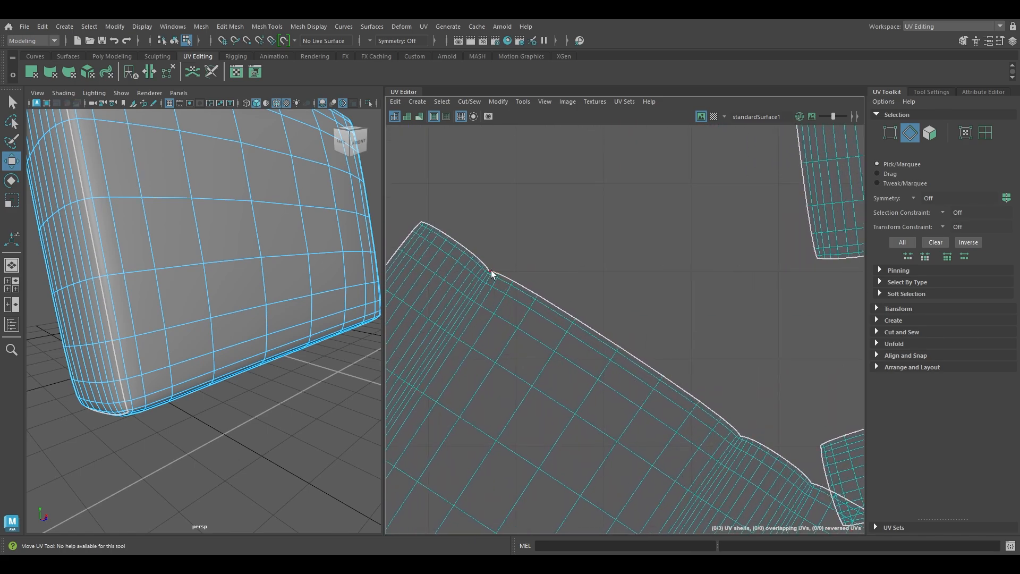
click(549, 317)
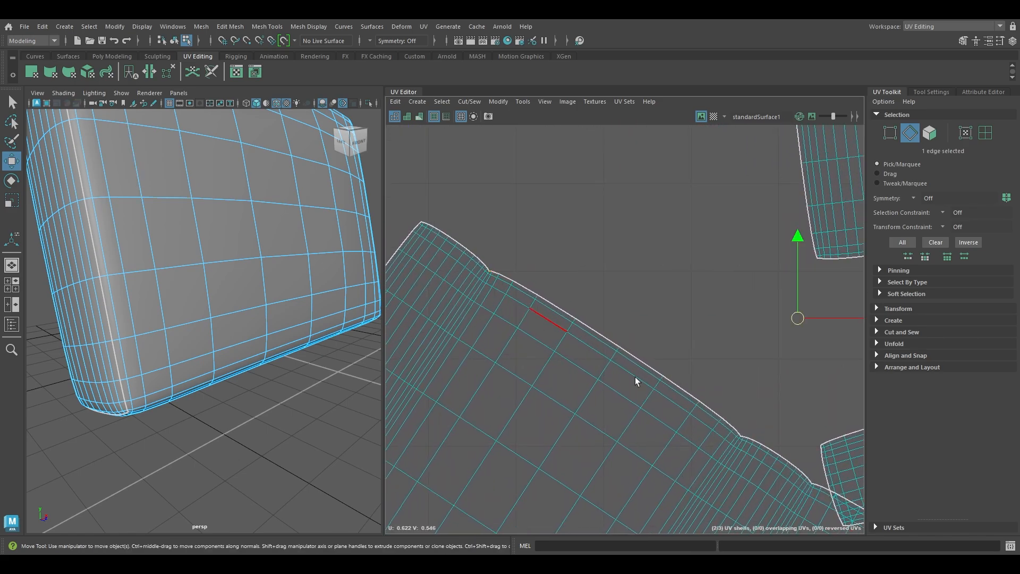
shift+double_click(741, 434)
shift+right_drag(743, 434, 747, 177)
Sew the last short end strip onto the opposite short border of the middle face to form a single shell
alt+middle_drag(452, 502, 660, 212)
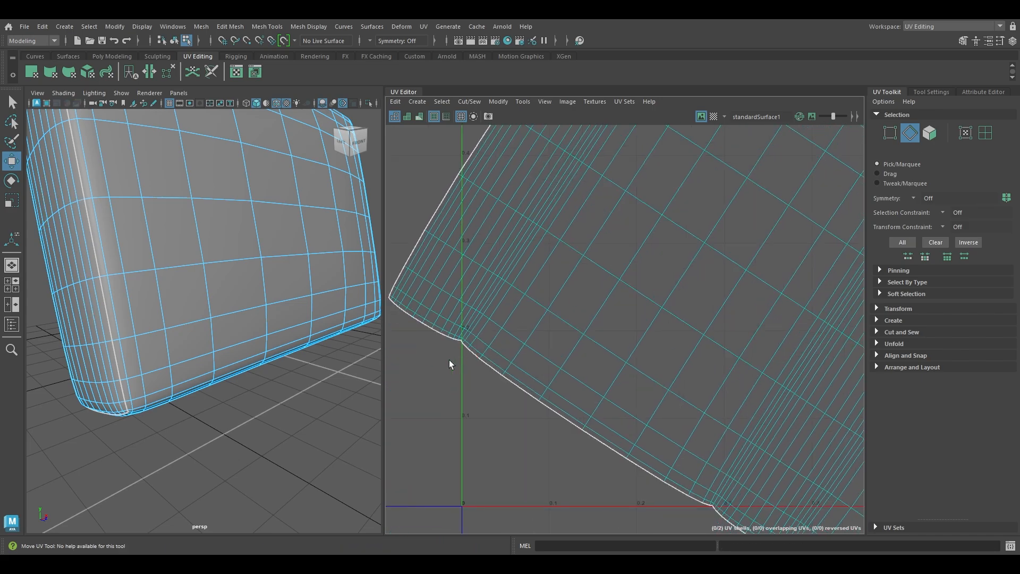
click(657, 480)
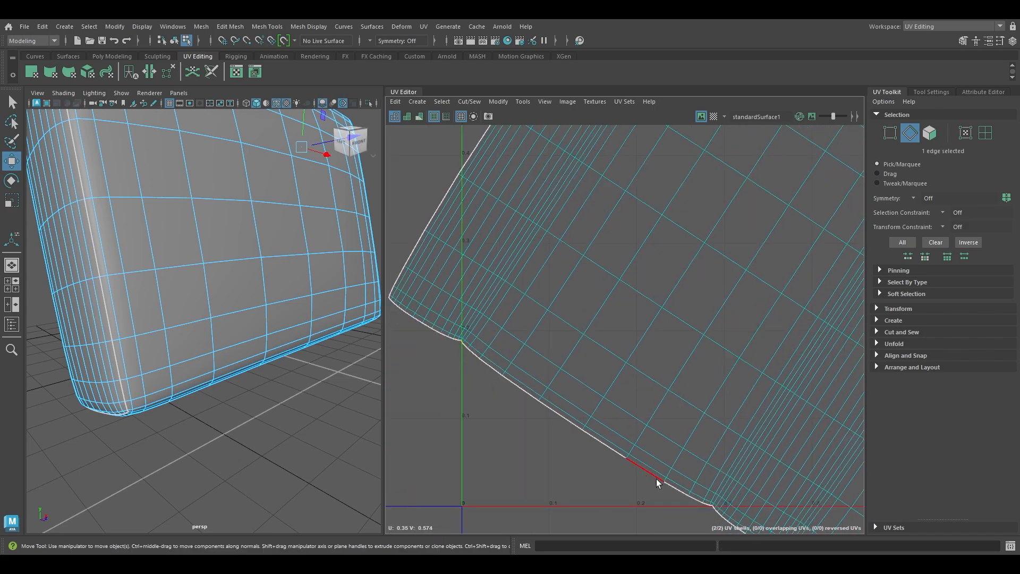
shift+double_click(713, 508)
shift+right_drag(712, 507, 719, 350)
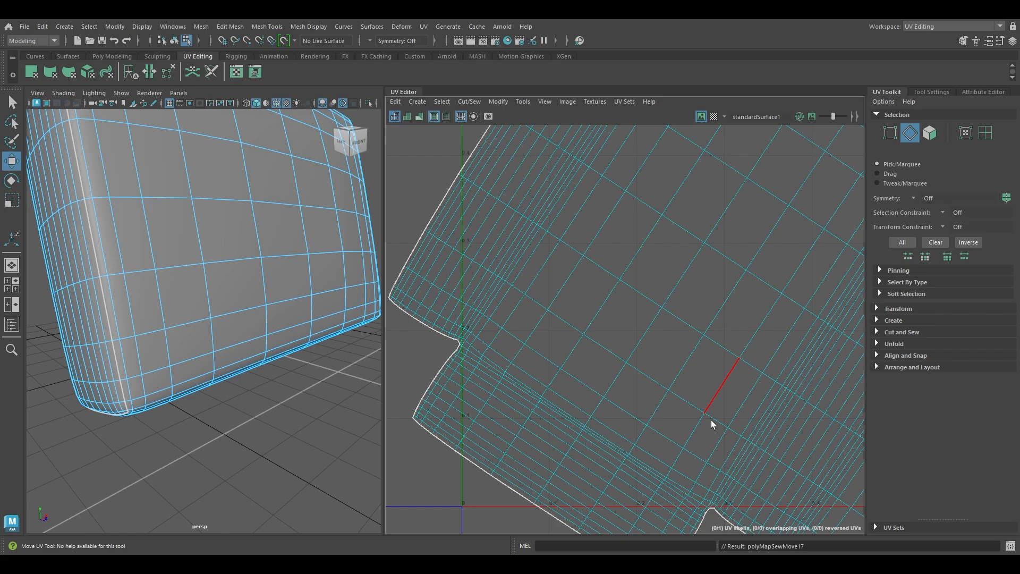
alt+right_drag(711, 419, 647, 322)
Select the whole sewn shell, straighten its orientation, and lay it out in the UV tile
click(680, 255)
right_drag(594, 295, 523, 254)
shift+right_drag(701, 263, 610, 311)
shift+right_drag(657, 272, 645, 421)
key(e)
shift+right_drag(726, 230, 581, 298)
key(w)
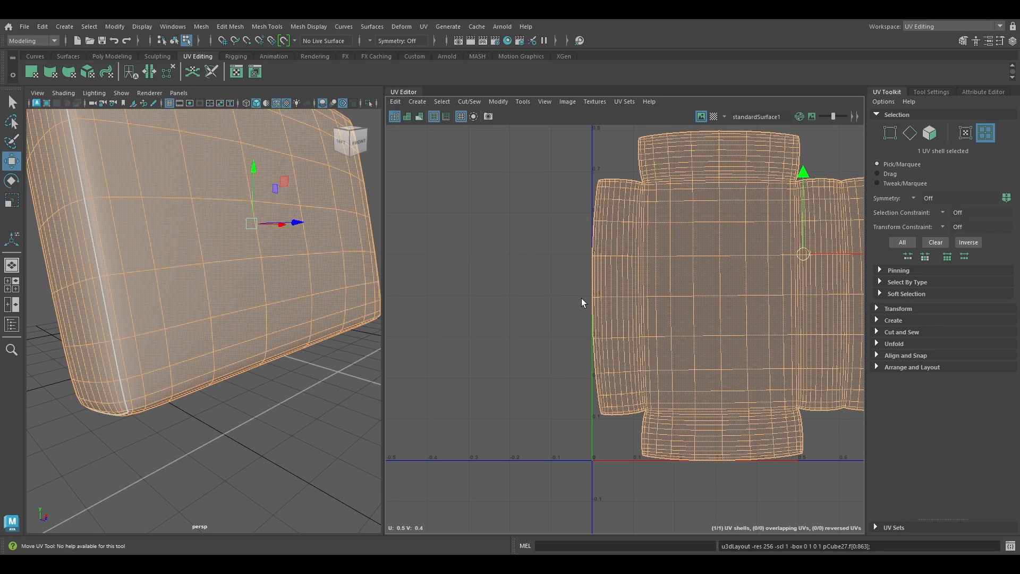
Return to object mode, unhide the rest of the sofa, and clear the selection
right_drag(219, 254, 251, 143)
key(ctrl+shift+h)
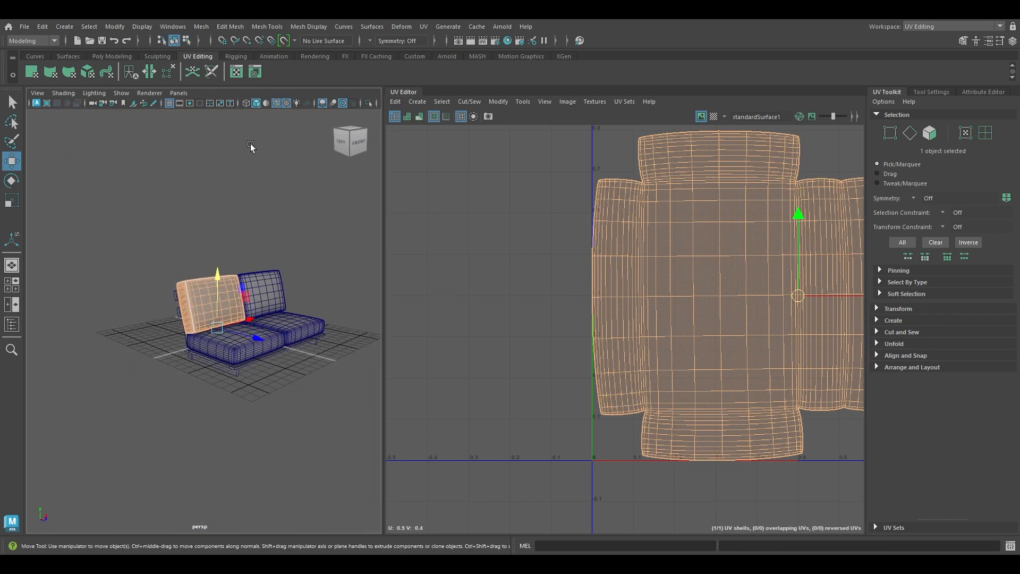
alt+drag(250, 144, 250, 301)
click(213, 228)
click(175, 302)
shift+right_drag(220, 251, 209, 479)
click(241, 403)
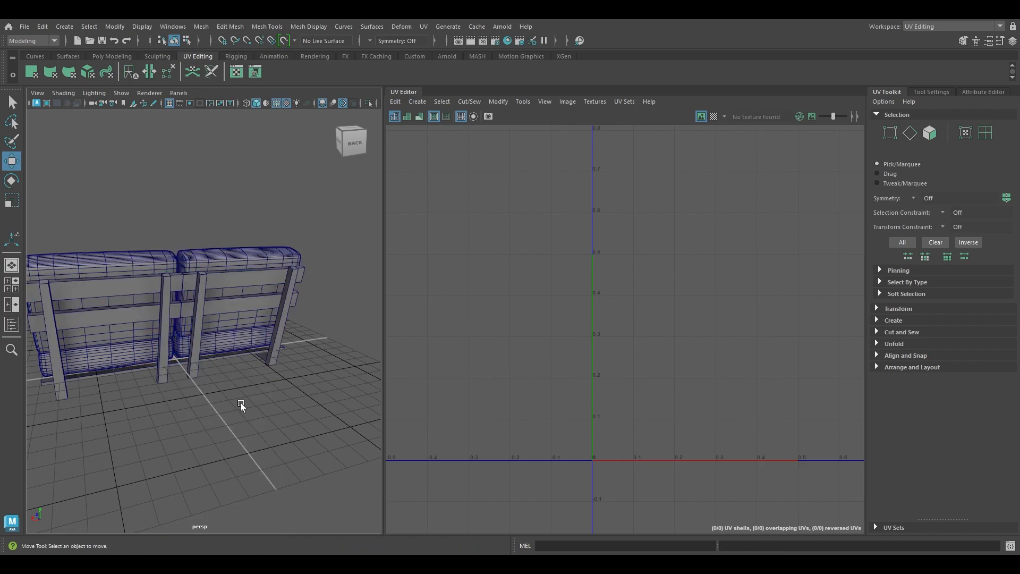
Select the outer leg at one end of the backrest and apply automatic UV mapping to it
click(291, 294)
alt+drag(292, 294, 393, 204)
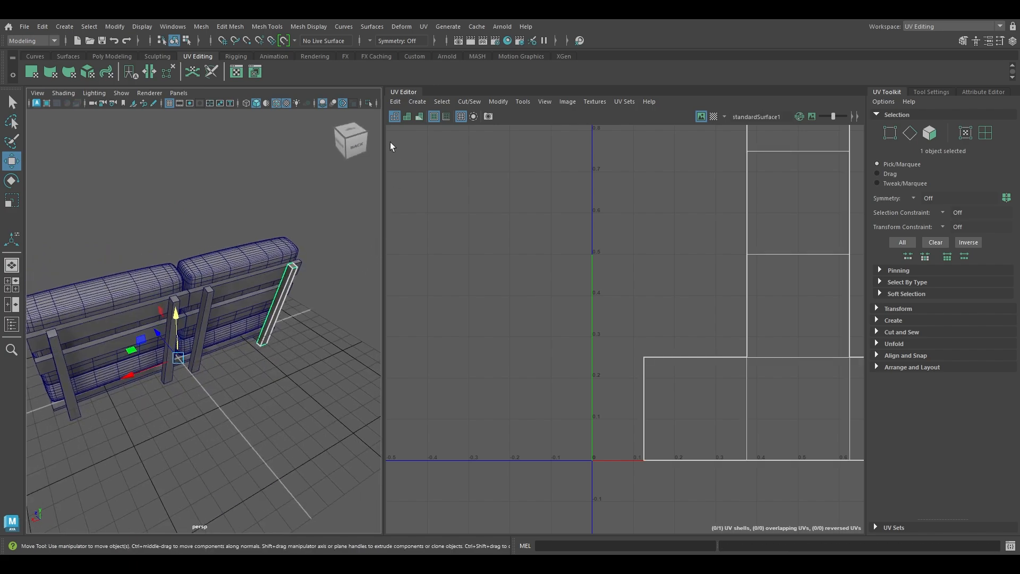
click(413, 103)
click(452, 137)
key(w)
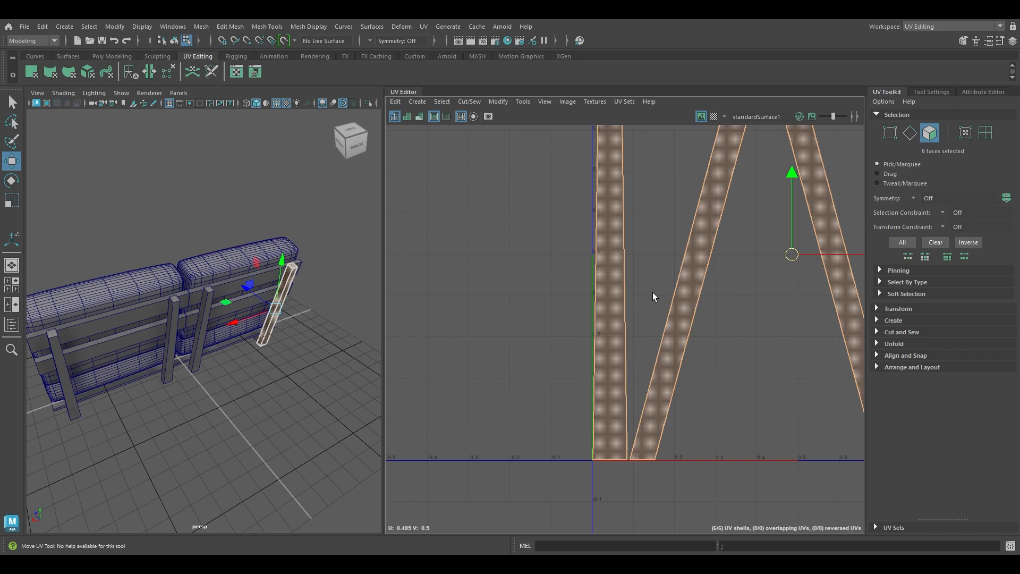
scroll(653, 293, down, 4)
Sew the leg's four long side strips together along their shared edges into one shell
right_drag(622, 287, 617, 253)
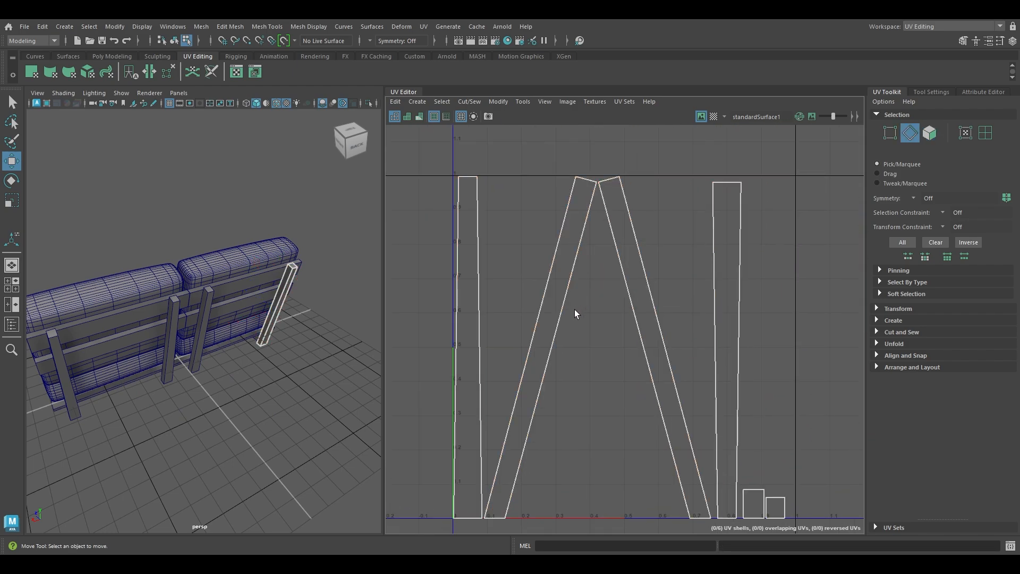
click(482, 315)
shift+right_drag(483, 315, 471, 196)
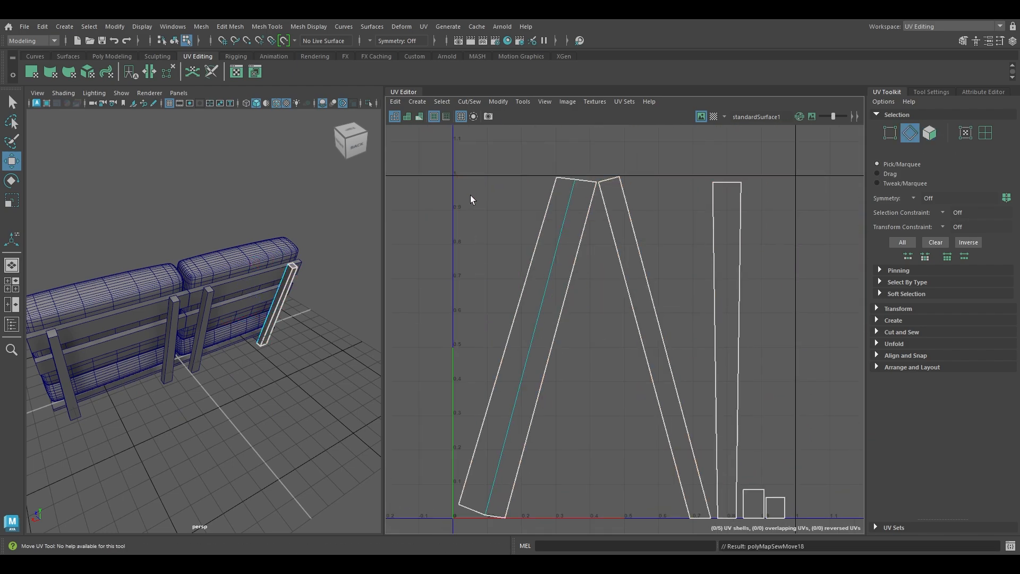
click(566, 272)
shift+right_drag(567, 272, 570, 180)
click(649, 254)
shift+right_drag(650, 254, 638, 187)
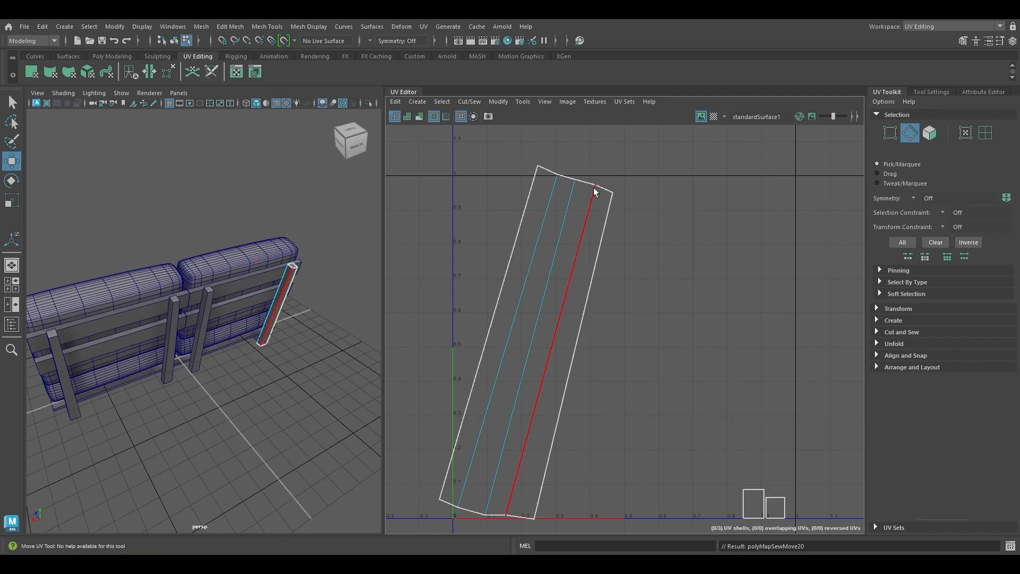
Sew the two small end caps onto the short borders of the leg's shell
click(586, 179)
shift+click(496, 518)
shift+right_drag(495, 518, 505, 420)
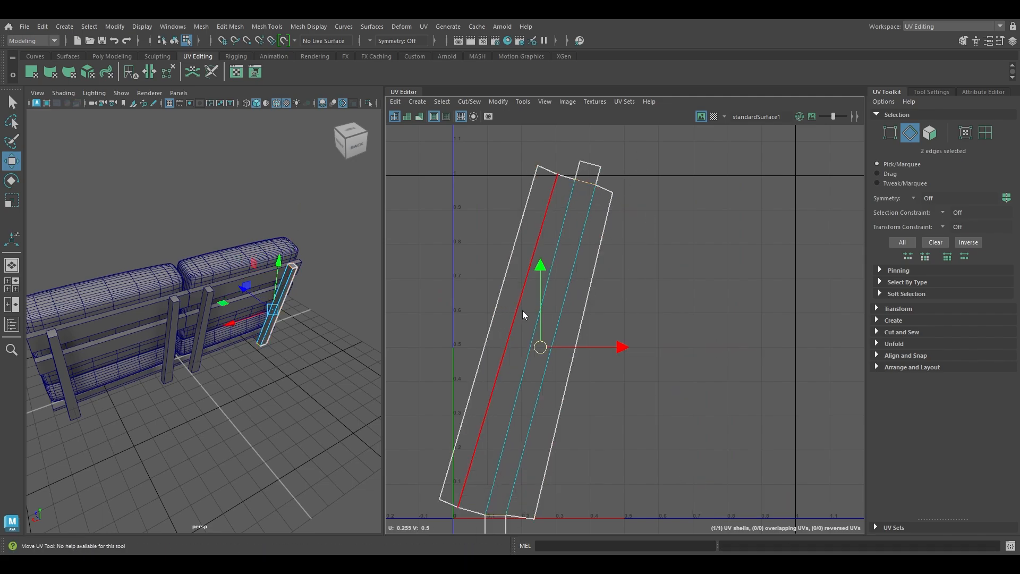
Select the leg's whole UV shell, unfold it, and straighten its orientation
right_drag(464, 274, 417, 257)
click(547, 308)
shift+right_drag(578, 225, 549, 229)
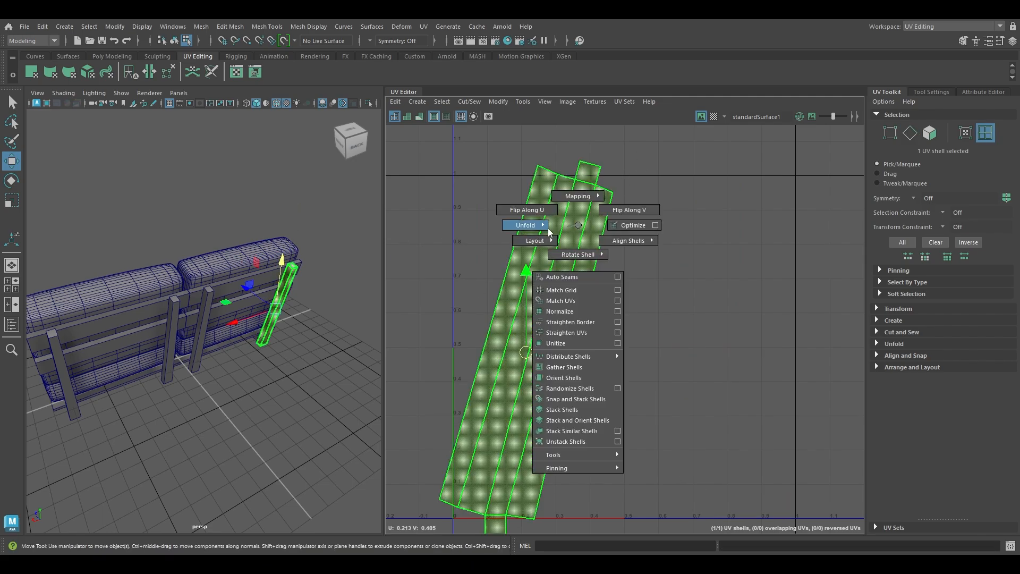
shift+right_drag(429, 231, 372, 230)
shift+right_drag(568, 232, 467, 293)
shift+right_drag(550, 279, 541, 429)
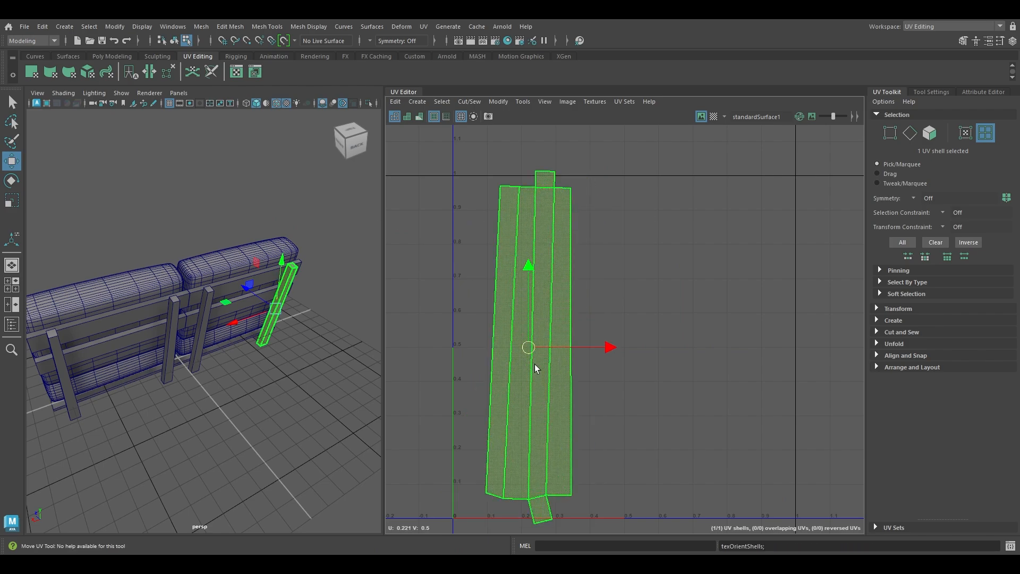
Return to object mode, select the upper back slat behind one cushion, and apply automatic UV mapping
right_drag(327, 252, 377, 228)
alt+drag(312, 335, 330, 296)
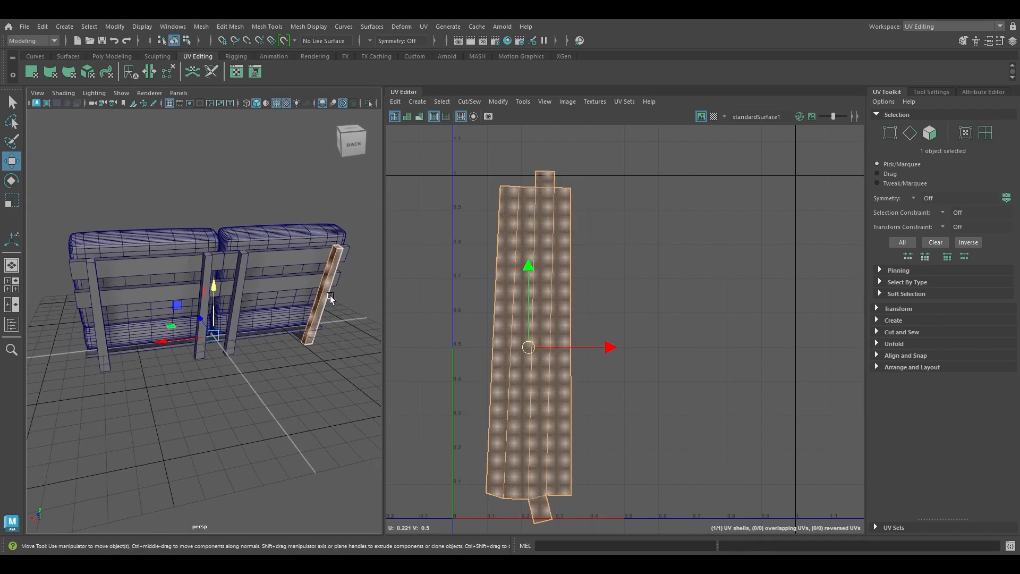
click(232, 313)
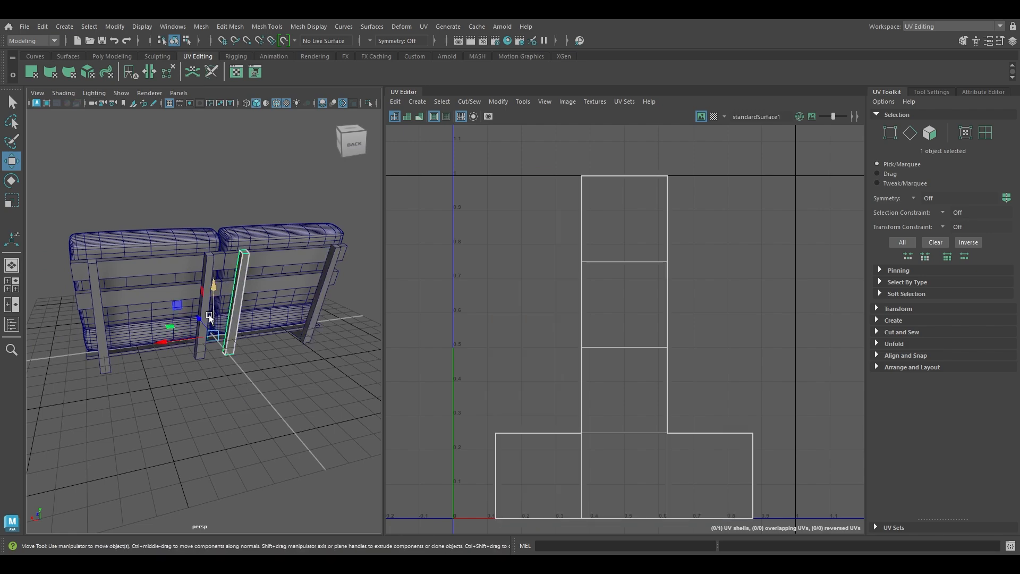
alt+drag(79, 311, 228, 303)
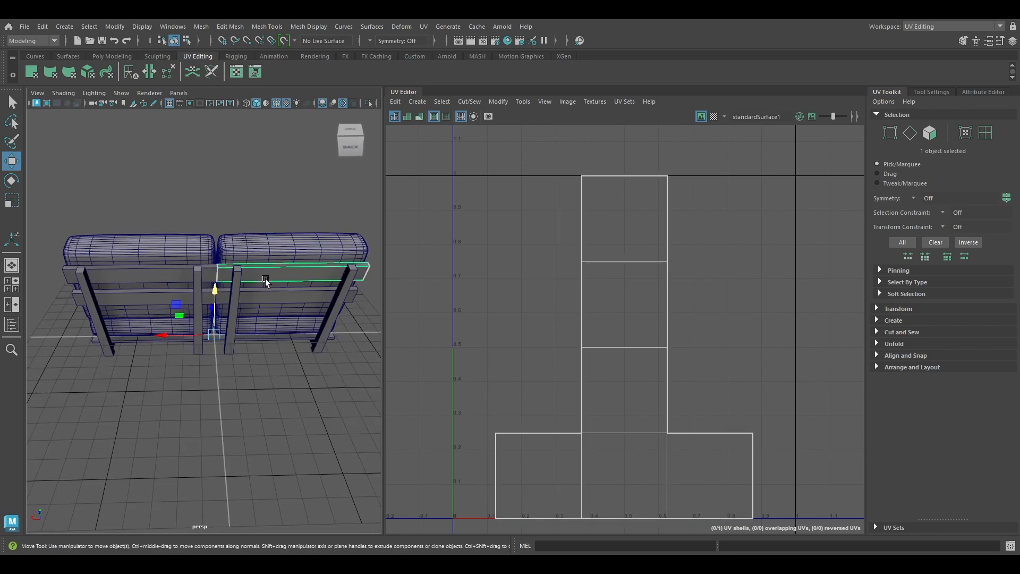
click(416, 101)
click(444, 142)
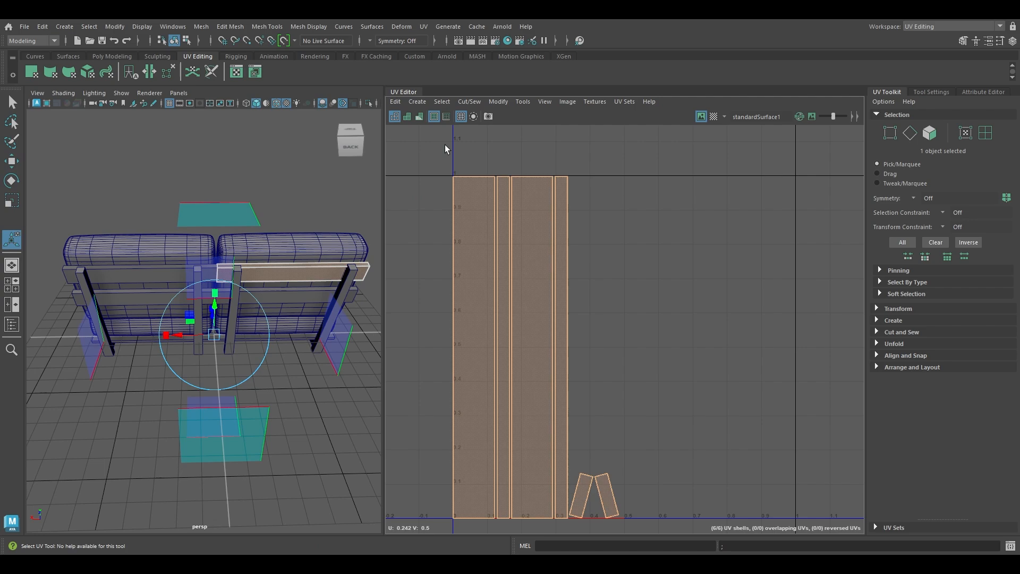
Sew the back slat's four long strips together side by side into one shell
right_drag(595, 257, 576, 155)
click(574, 228)
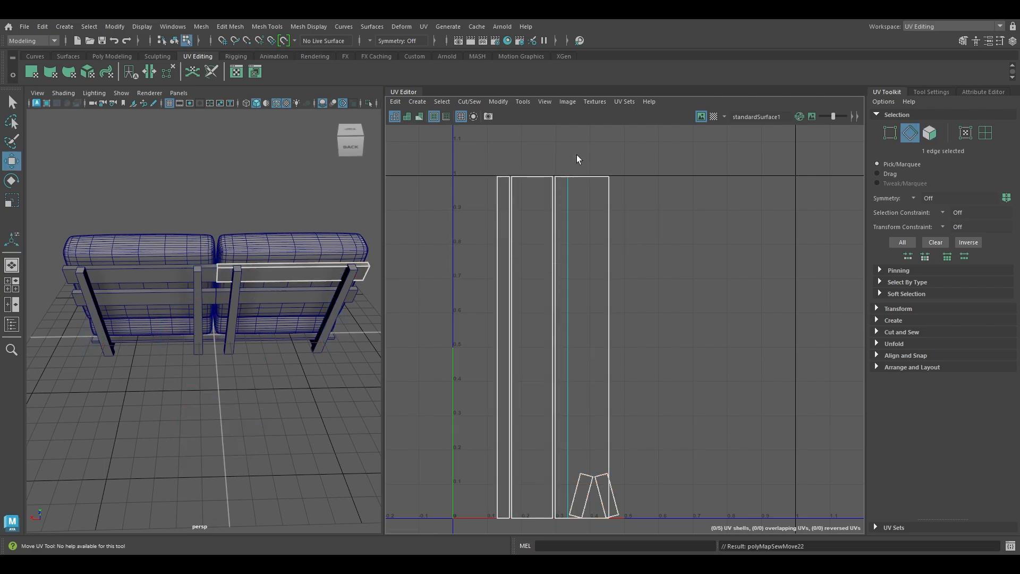
click(604, 234)
shift+right_drag(605, 235, 608, 178)
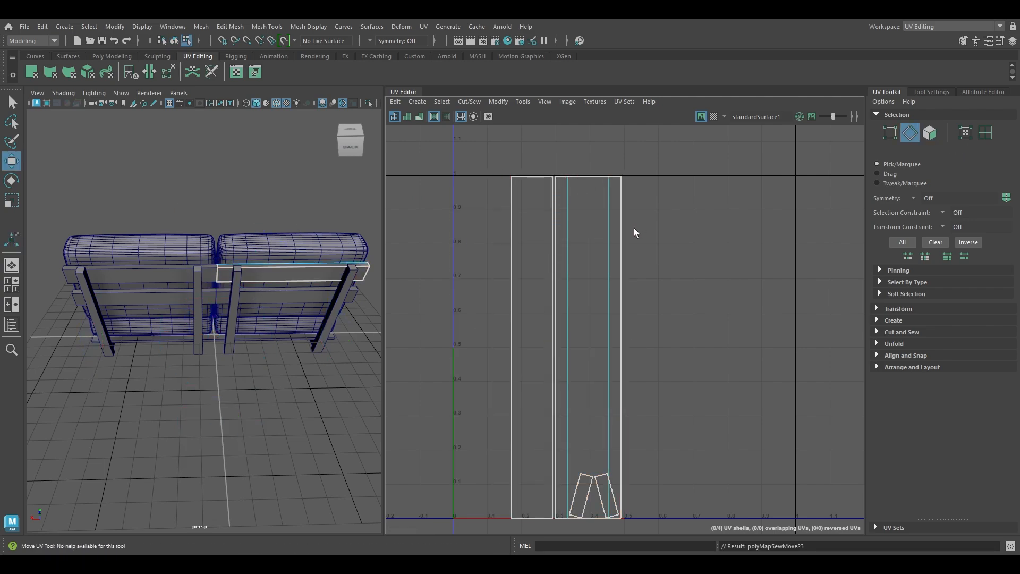
click(627, 232)
shift+right_drag(627, 231, 636, 151)
Sew the two small end caps onto the back slat's shell and return to object mode
click(629, 186)
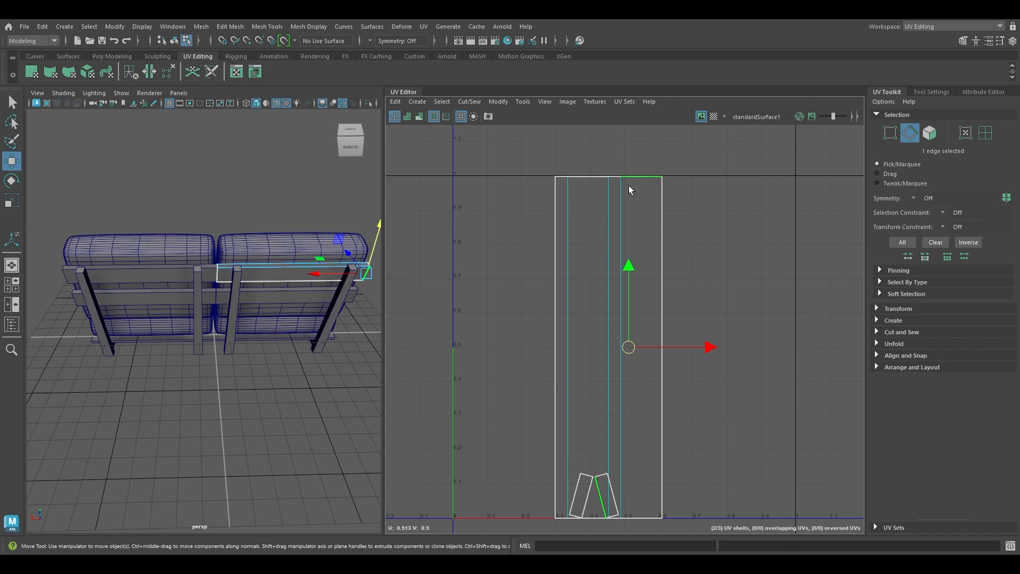
shift+click(637, 524)
shift+right_drag(637, 525, 638, 393)
shift+right_drag(639, 282, 565, 269)
right_drag(639, 285, 477, 303)
right_drag(282, 250, 340, 235)
Select the long front board of the seat frame and apply automatic UV mapping to it
click(256, 400)
alt+drag(256, 400, 306, 272)
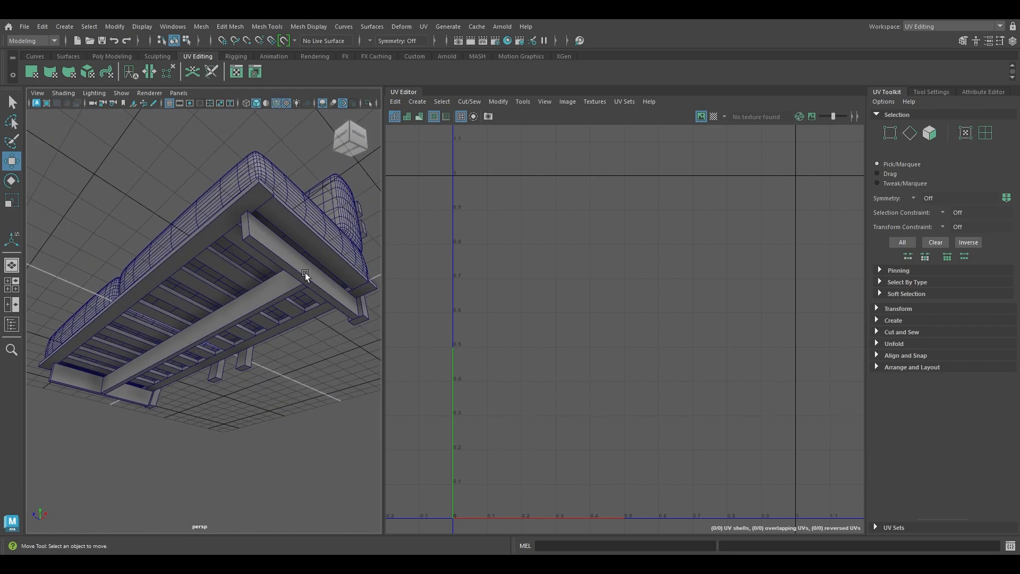
click(217, 230)
click(414, 101)
click(435, 142)
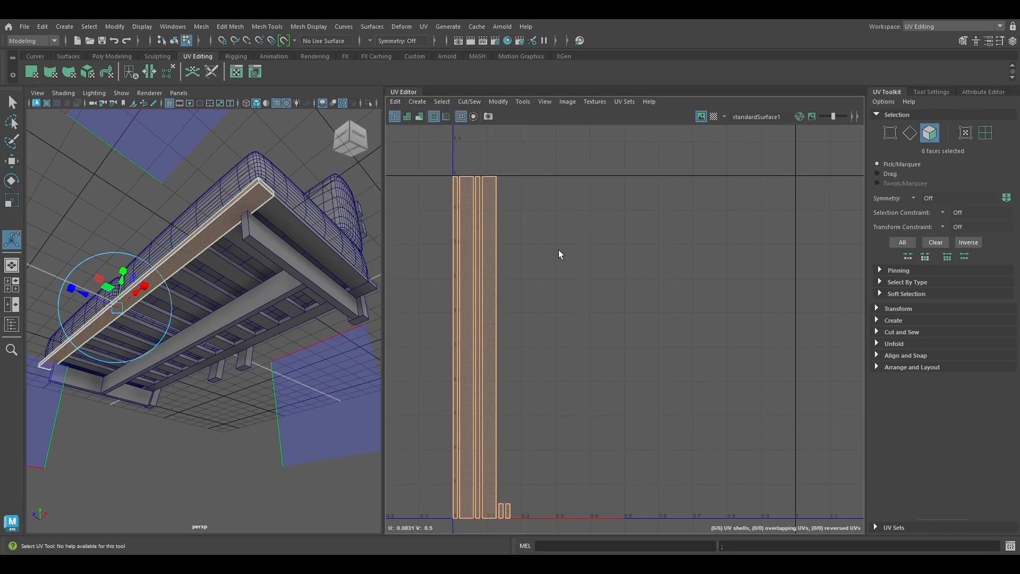
Sew the front board's four long strips together along their shared edges
right_drag(544, 291, 543, 240)
click(496, 266)
shift+right_drag(496, 266, 518, 163)
click(502, 236)
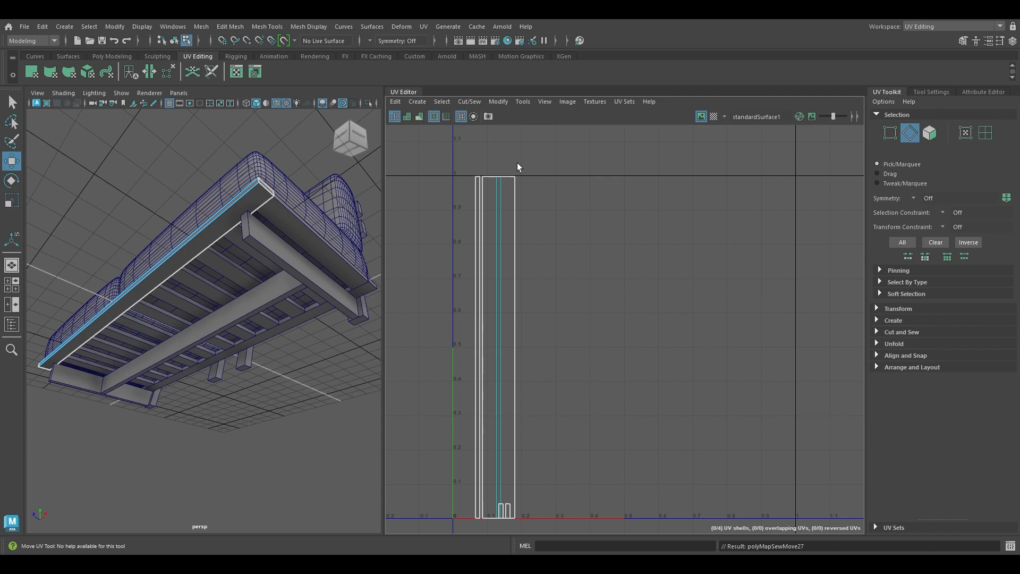
click(518, 208)
shift+right_drag(518, 209, 516, 181)
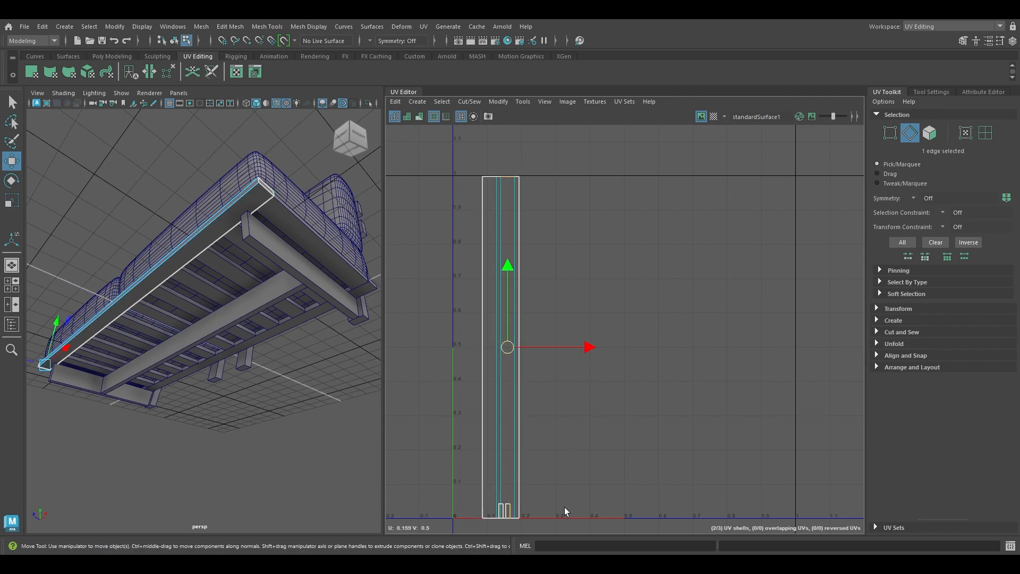
Sew the small end caps onto both short borders of the front board's shell
click(676, 311)
click(508, 521)
key(g)
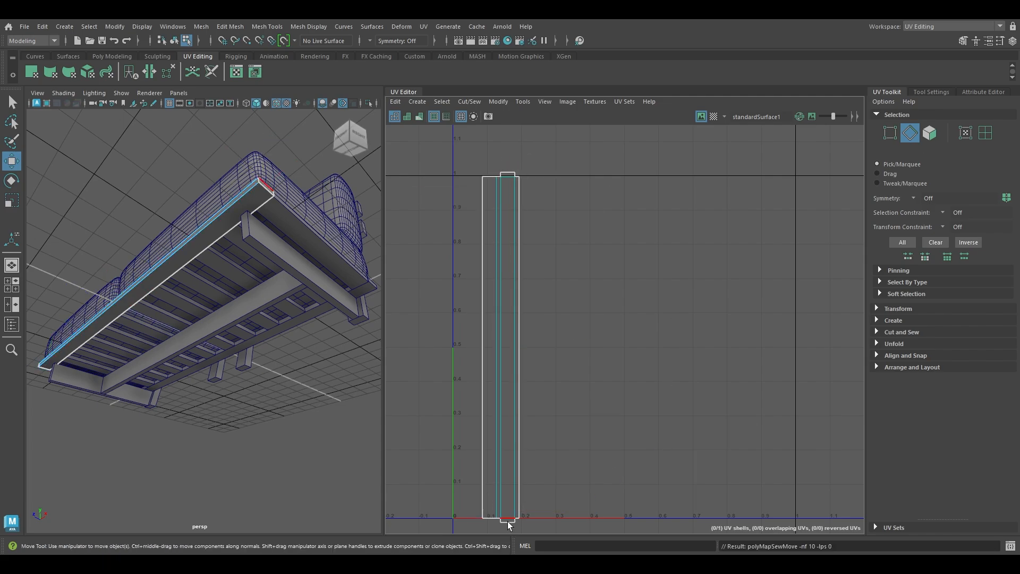
alt+middle_drag(512, 465, 575, 436)
Return to object mode, select one of the seat slats under the cushions, and apply automatic UV mapping
right_drag(279, 326, 307, 319)
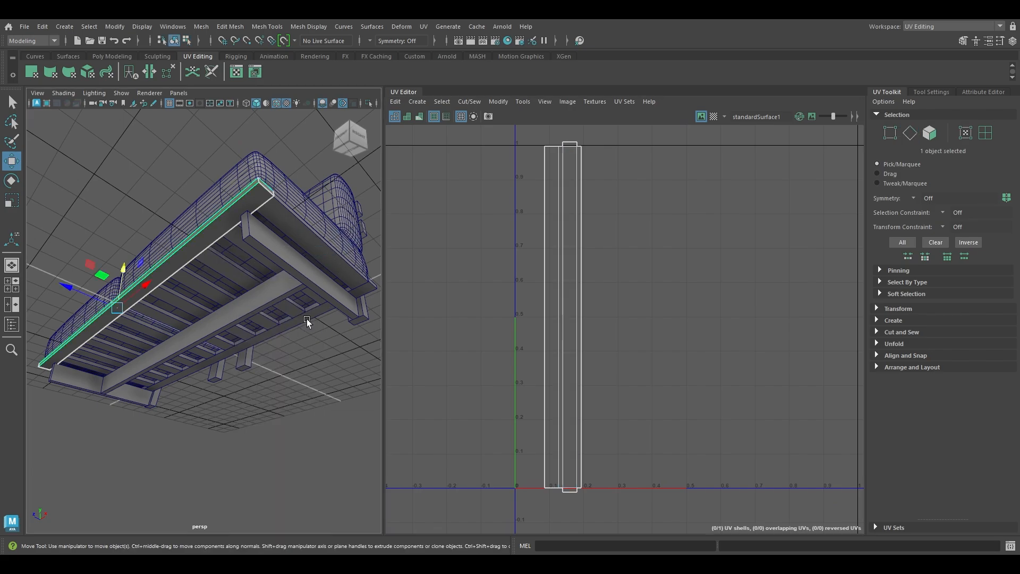
alt+drag(308, 319, 214, 423)
click(221, 338)
click(417, 101)
click(445, 142)
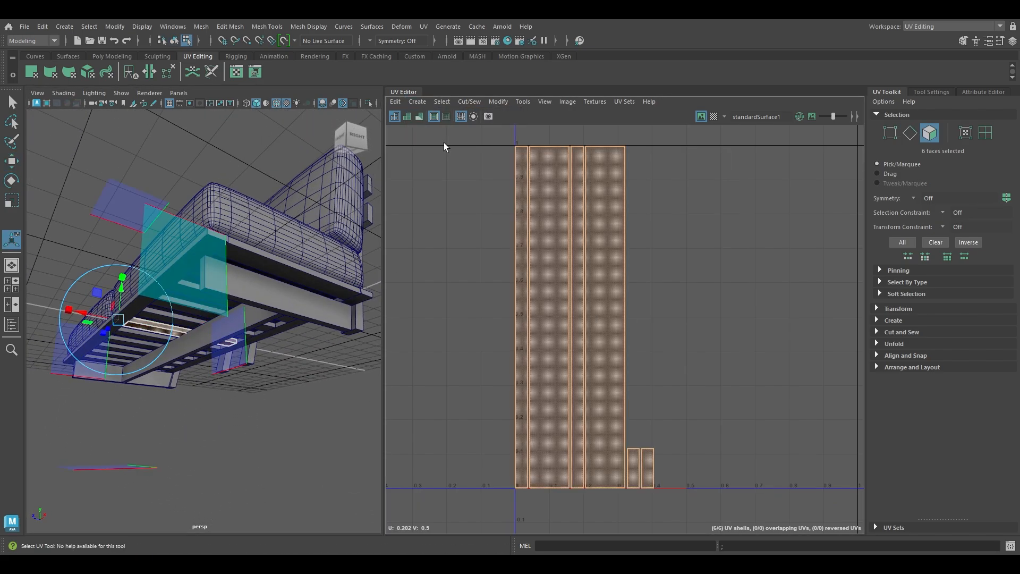
Sew the seat slat's four long strips together into one shell
right_drag(630, 224, 639, 162)
click(626, 211)
click(637, 197)
shift+right_drag(672, 214, 687, 148)
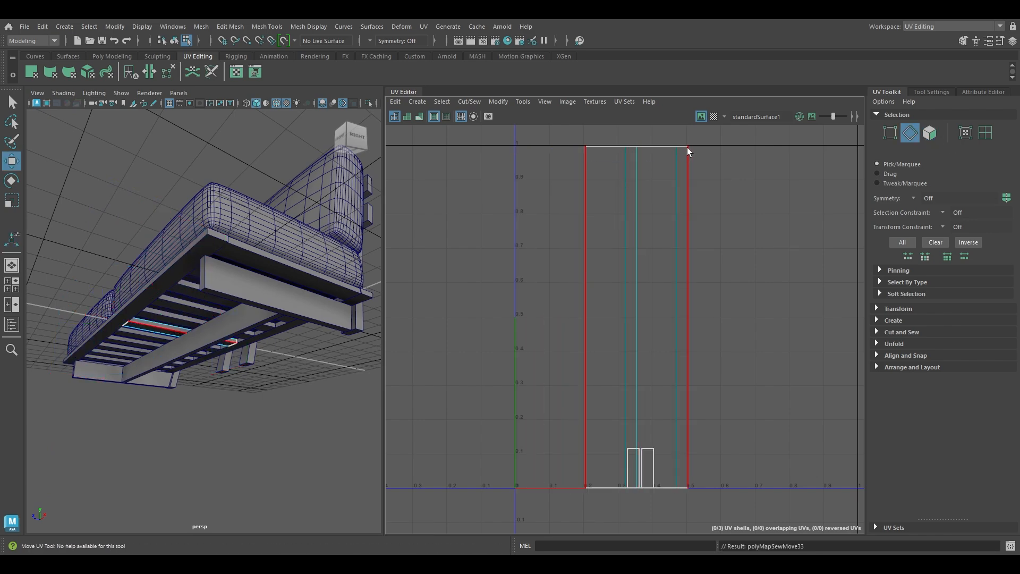
Sew the two small end caps onto the short borders of the seat slat's shell
click(662, 492)
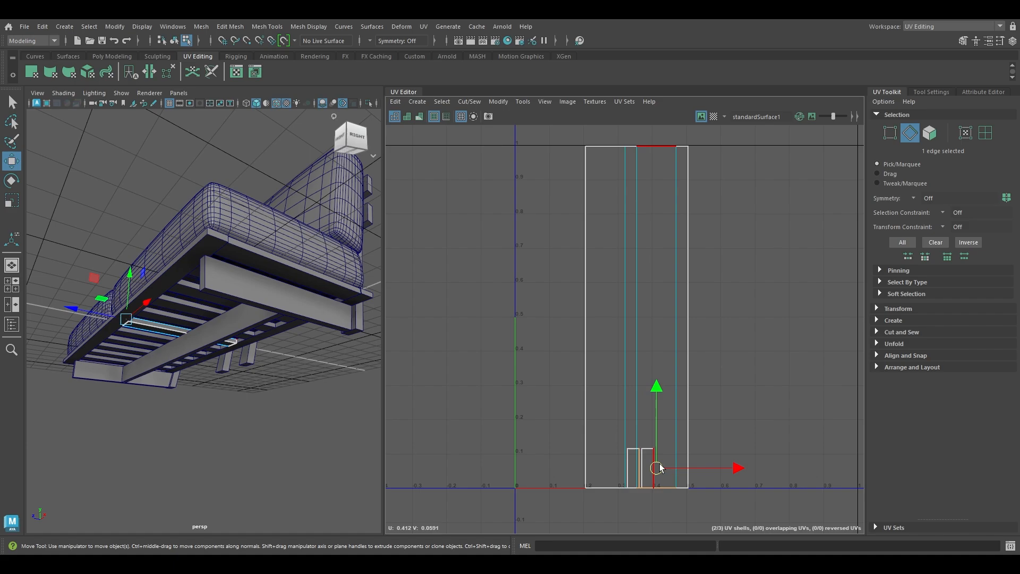
key(g)
click(665, 144)
key(g)
Return to object mode, select the end support beam under the seat, and apply automatic UV mapping
right_drag(288, 252, 341, 236)
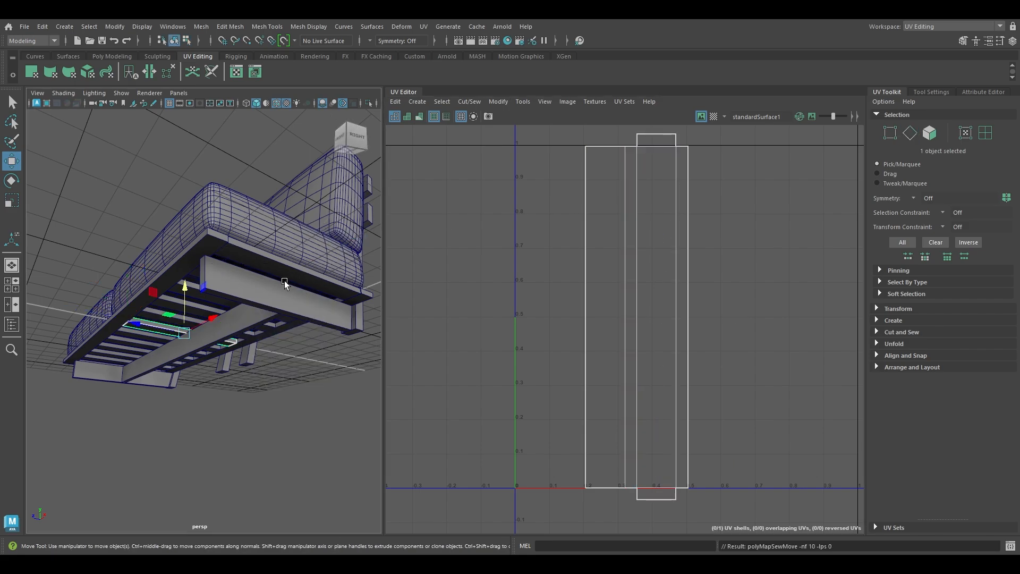
click(417, 102)
click(435, 142)
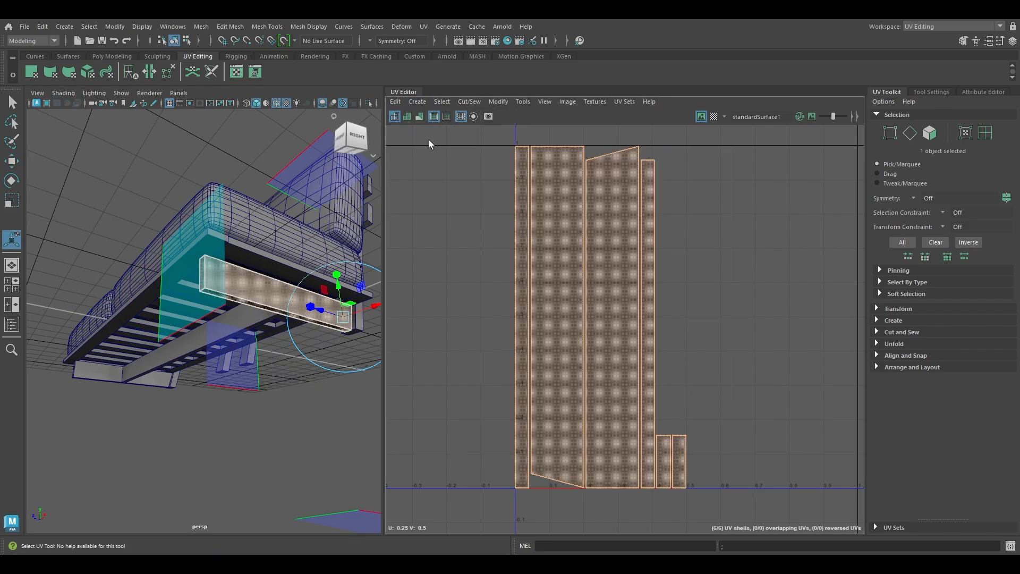
right_drag(665, 213, 664, 175)
Sew the support beam's four long side strips together along their shared edges
click(538, 212)
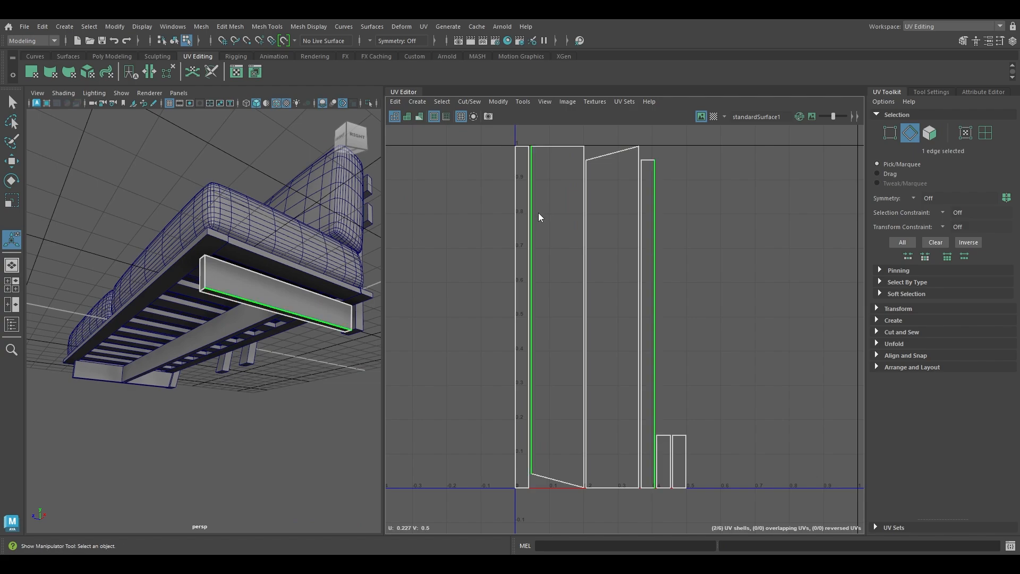
shift+right_drag(538, 213, 550, 161)
click(586, 206)
key(g)
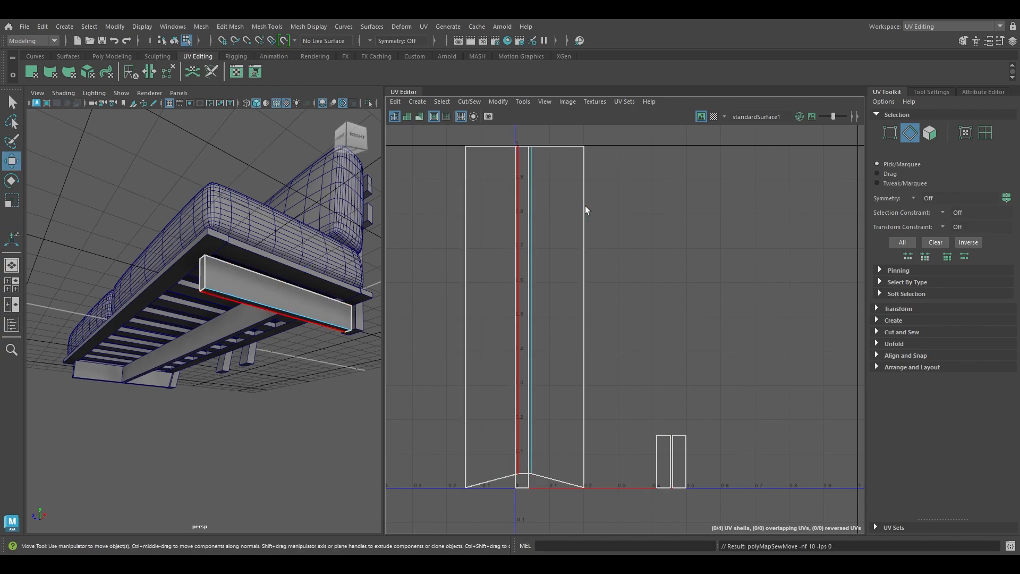
click(585, 218)
key(g)
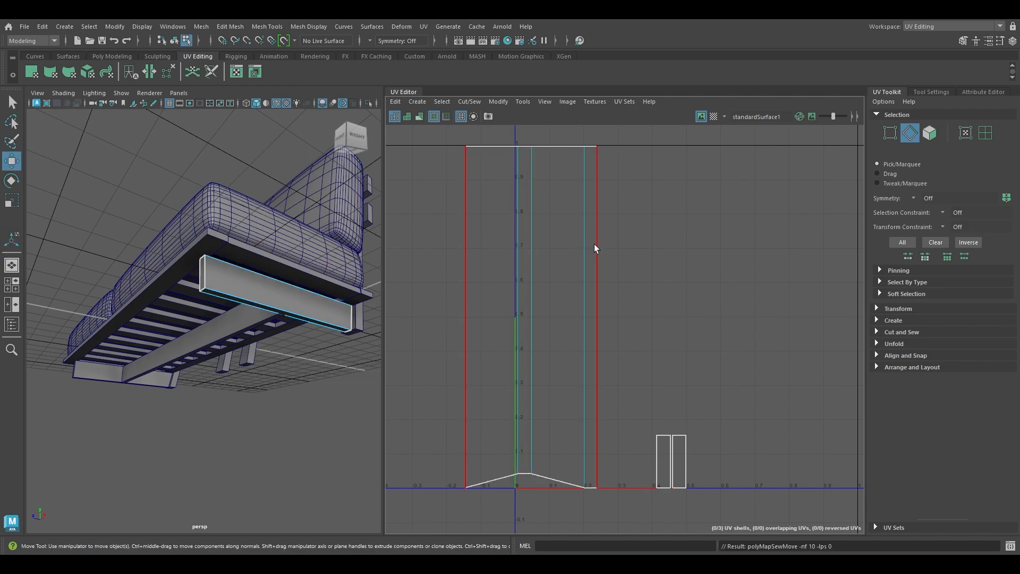
Sew the two small end caps onto the short borders of the support beam's shell
click(541, 146)
key(g)
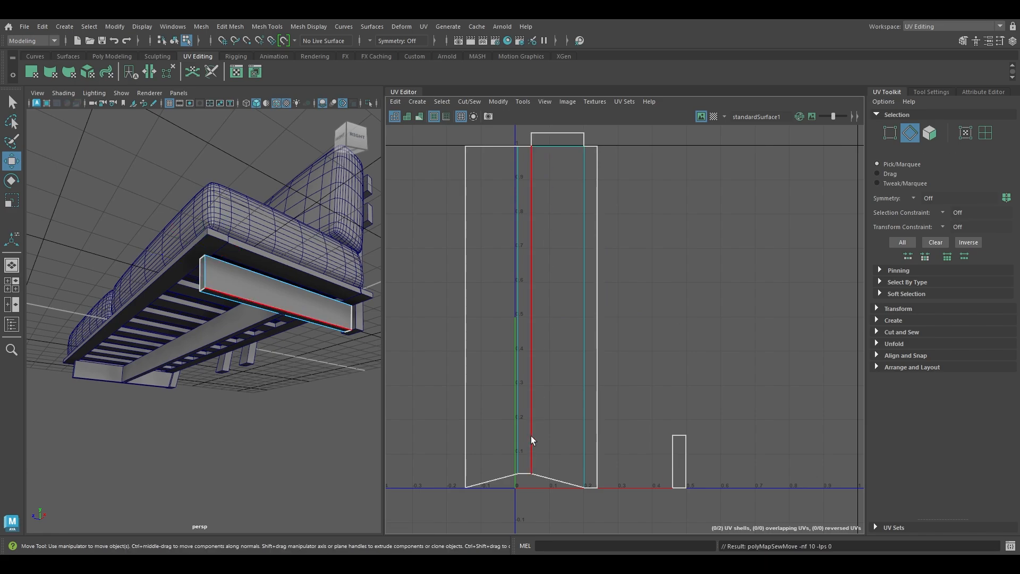
click(541, 477)
key(g)
Unfold the support beam's whole UV shell, return to object mode, and clear the selection
right_drag(584, 340, 587, 253)
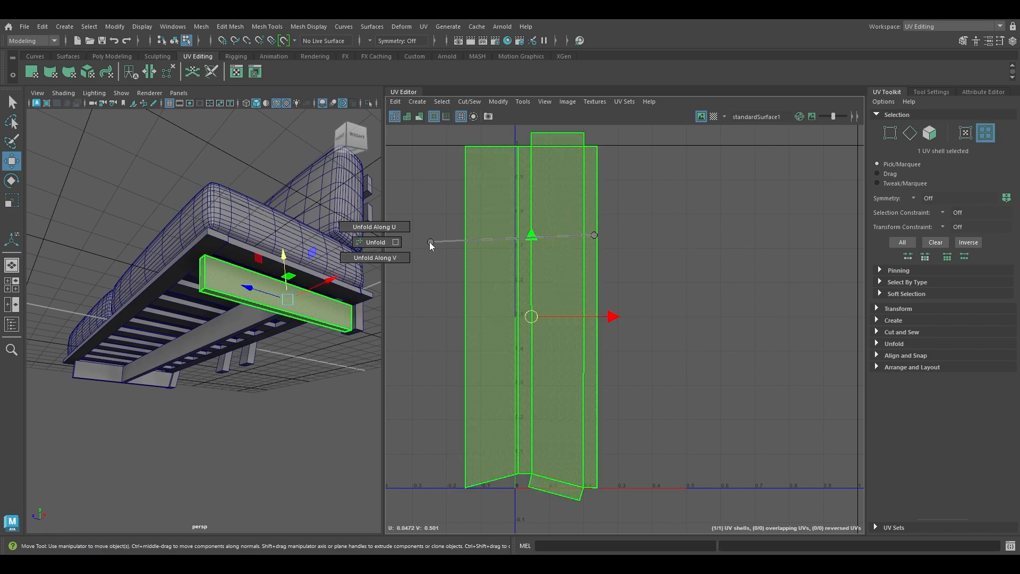
shift+right_drag(486, 282, 426, 311)
right_drag(285, 251, 339, 237)
alt+drag(271, 348, 254, 361)
click(309, 417)
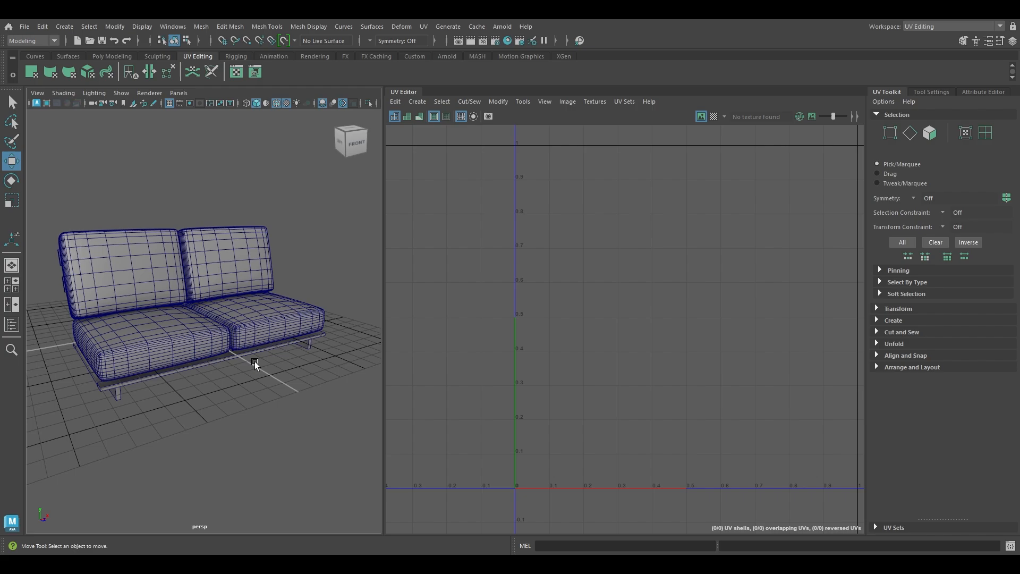
alt+drag(269, 384, 241, 314)
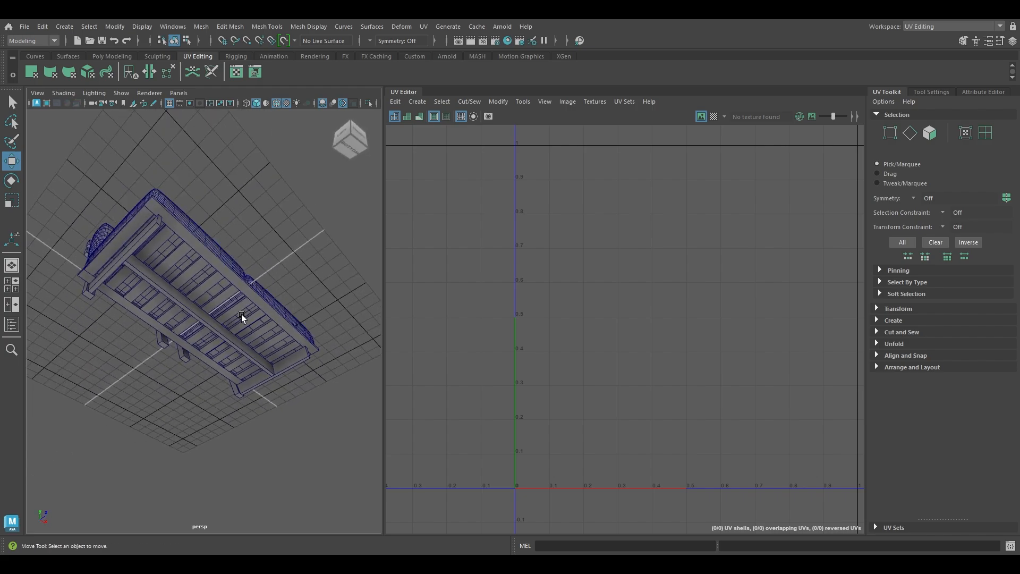
scroll(224, 316, up, 2)
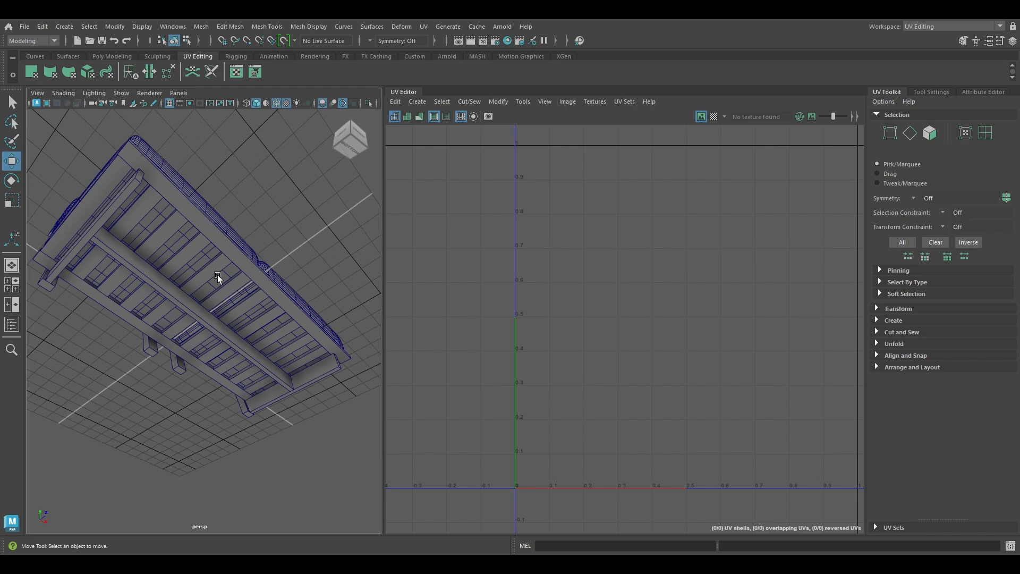
alt+drag(218, 276, 227, 302)
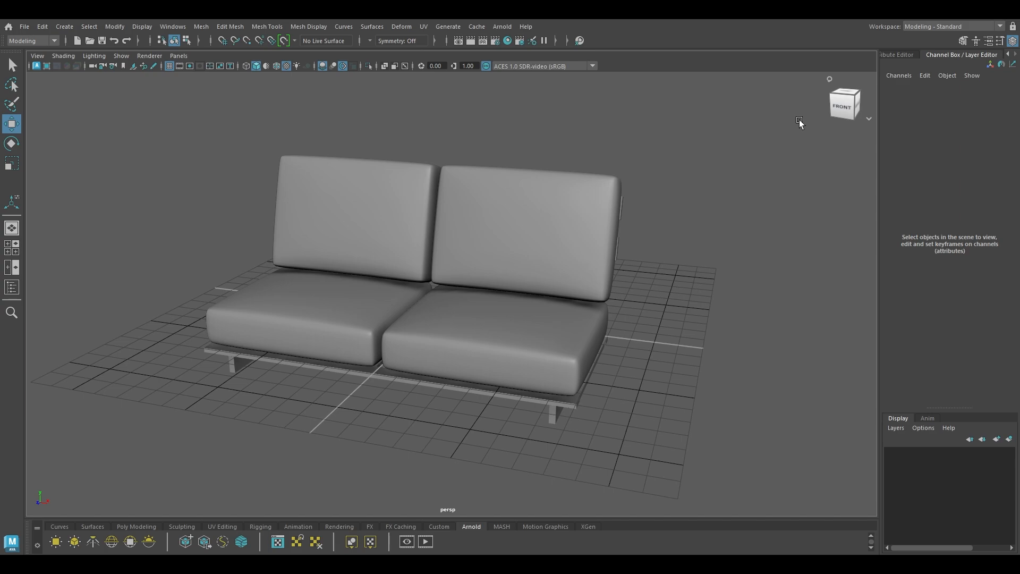
Hide the viewport grid and bring up the Poly Modeling tools
click(169, 66)
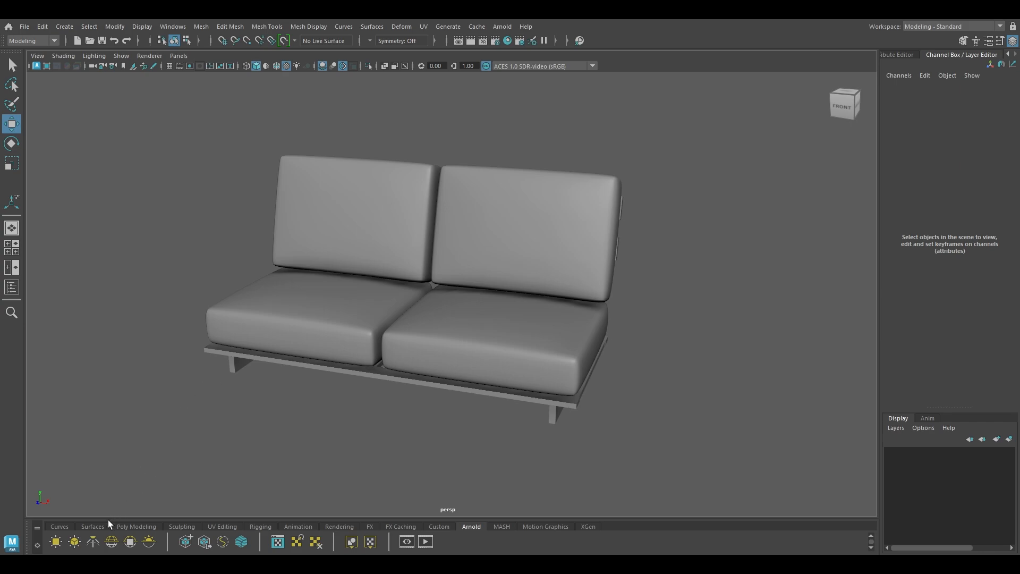
click(92, 526)
click(136, 526)
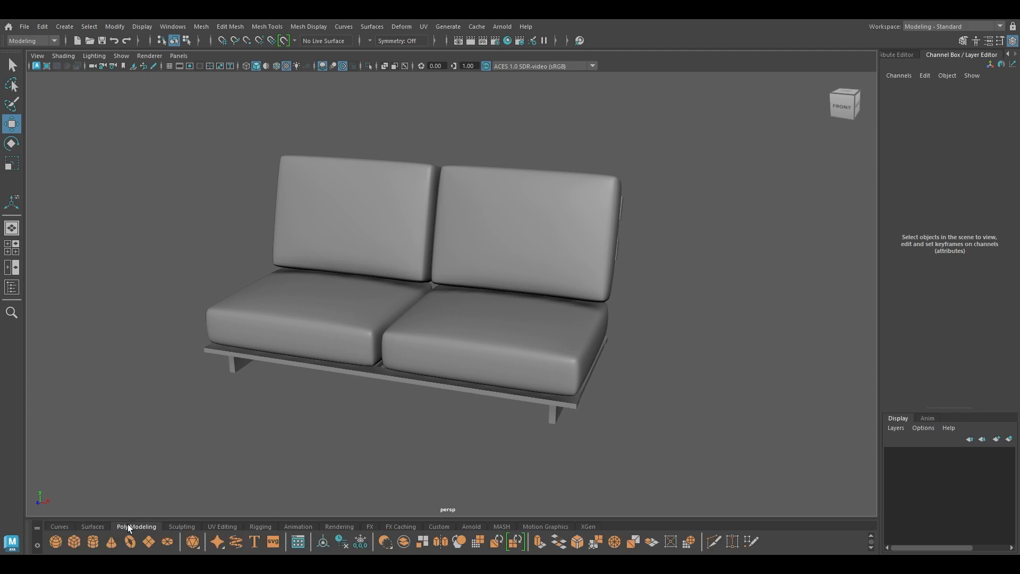